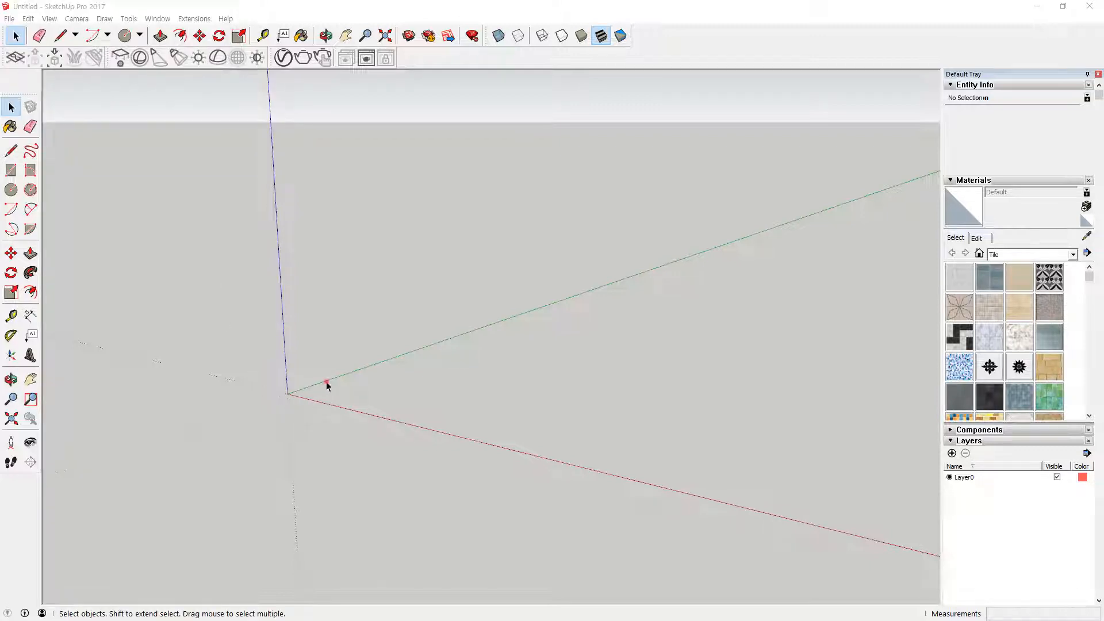
Draw a 500 × 500 mm rectangle on the ground plane, starting at the origin
middle_click_drag(323, 387, 320, 419)
key("r")
left_click(290, 420)
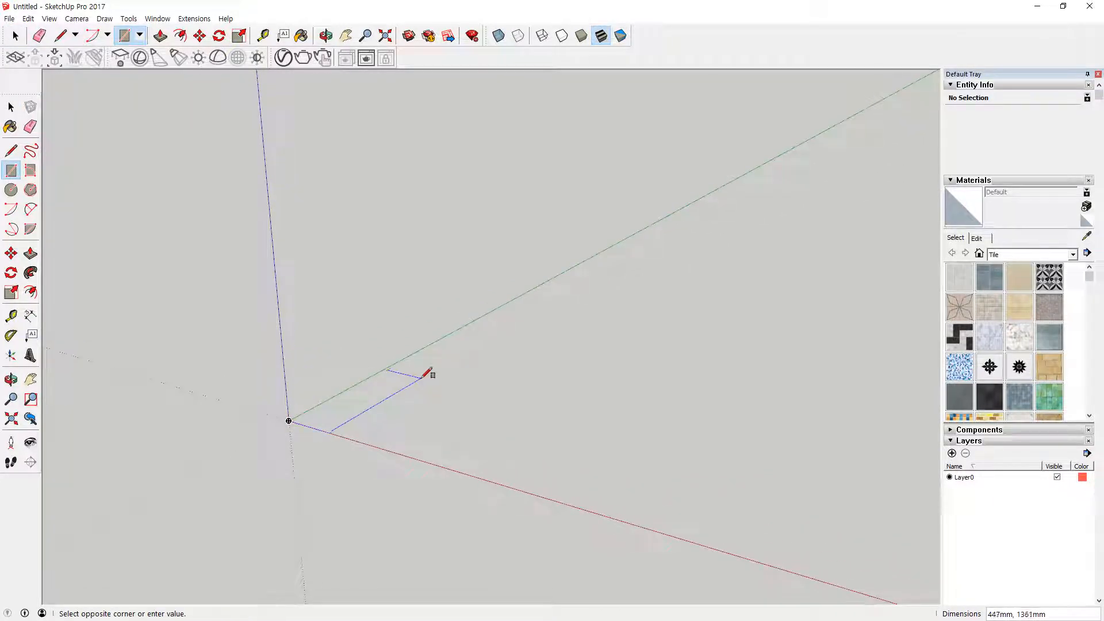
type("500,500")
key("Return")
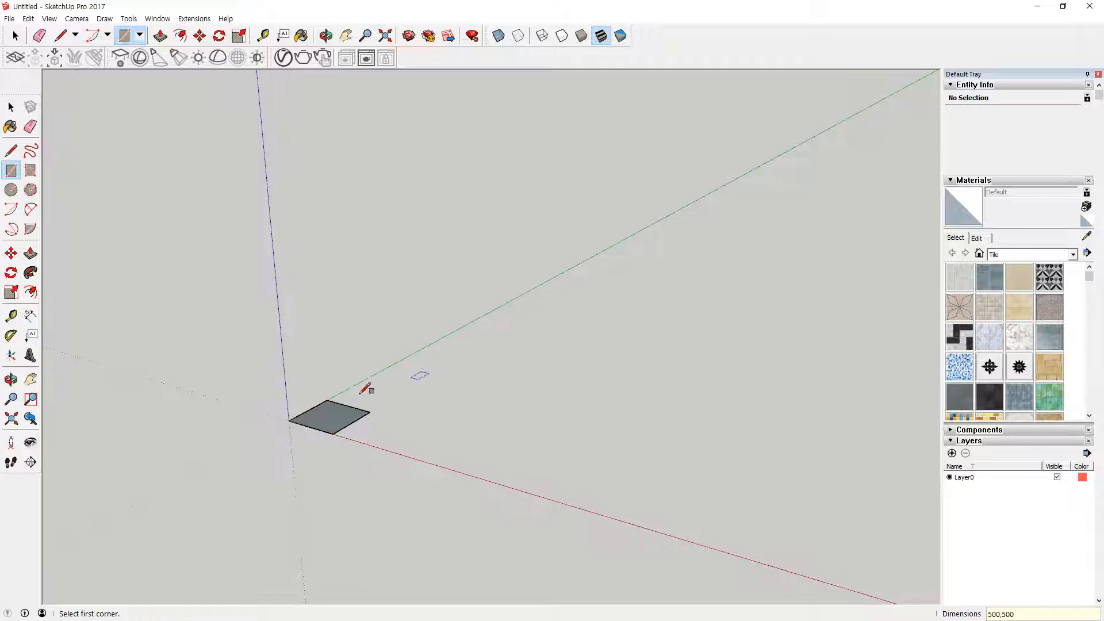
Make a group from the square face and its bounding edges
scroll(328, 417, "up", 4)
key("space")
left_click(338, 415)
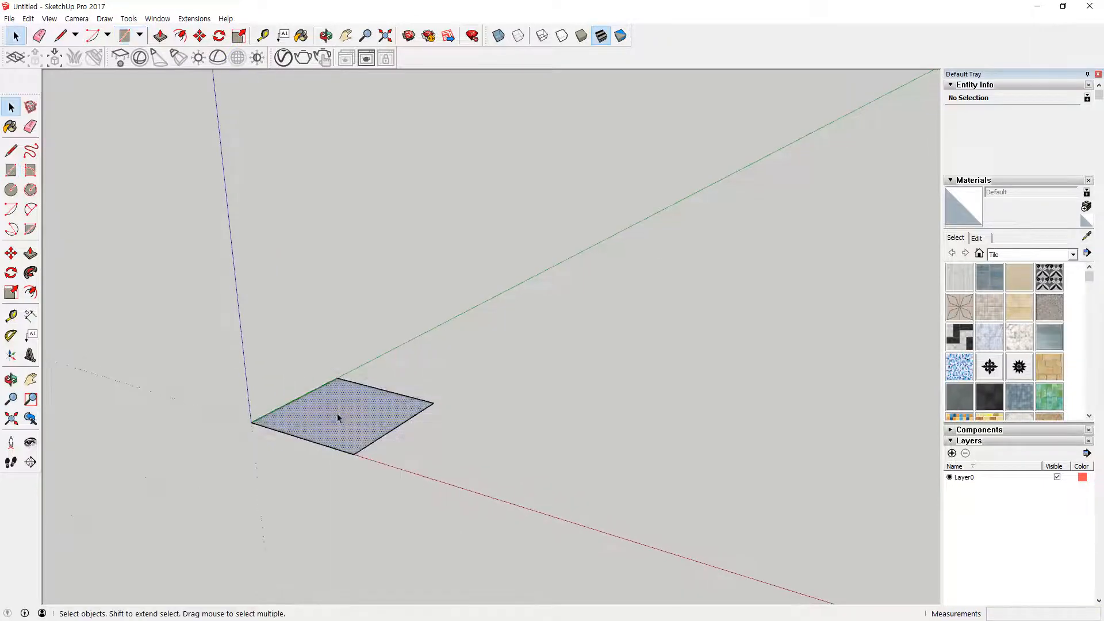
left_click(365, 500)
scroll(365, 499, "up", 2)
scroll(343, 420, "up", 3)
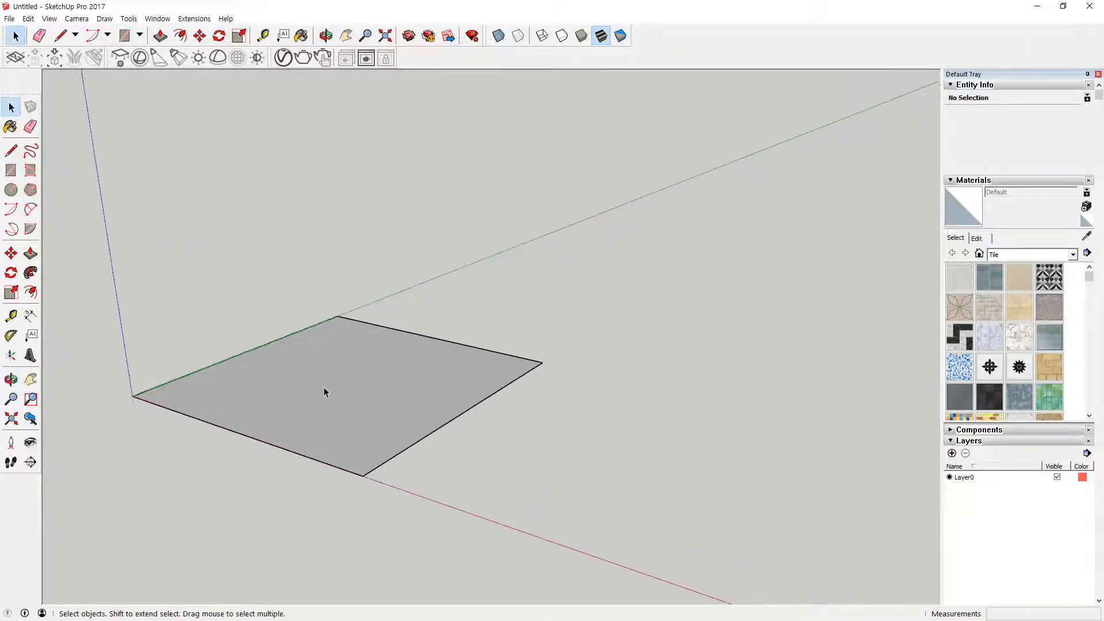
middle_click_drag(323, 387, 299, 365)
scroll(337, 408, "up", 3)
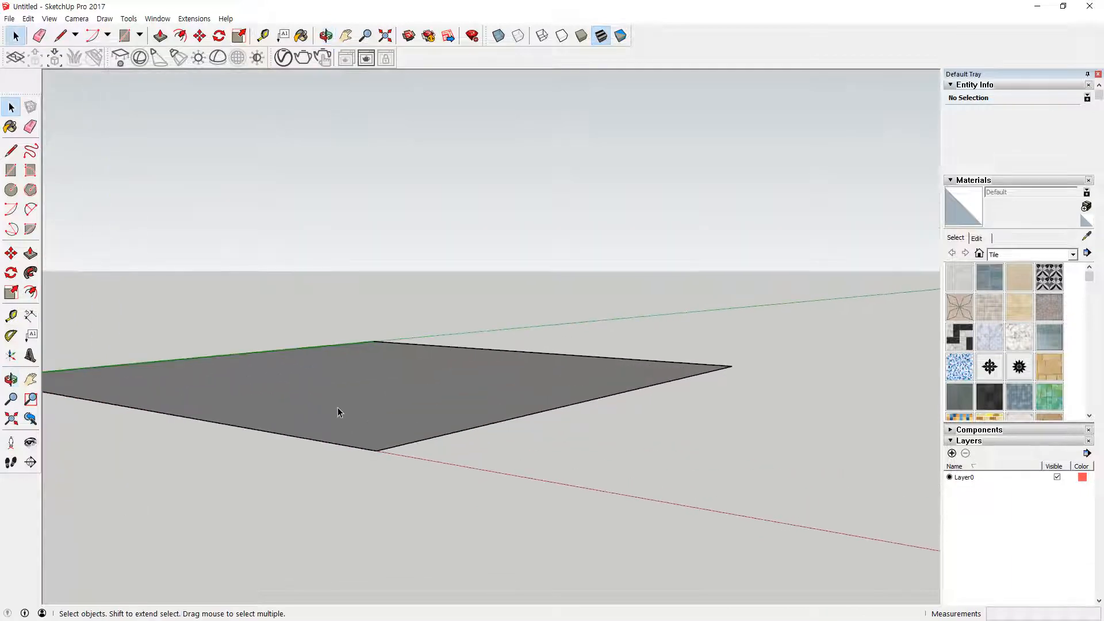
mouse_move(337, 407)
middle_mouse_down()
mouse_move(540, 431)
mouse_move(521, 435)
middle_mouse_up()
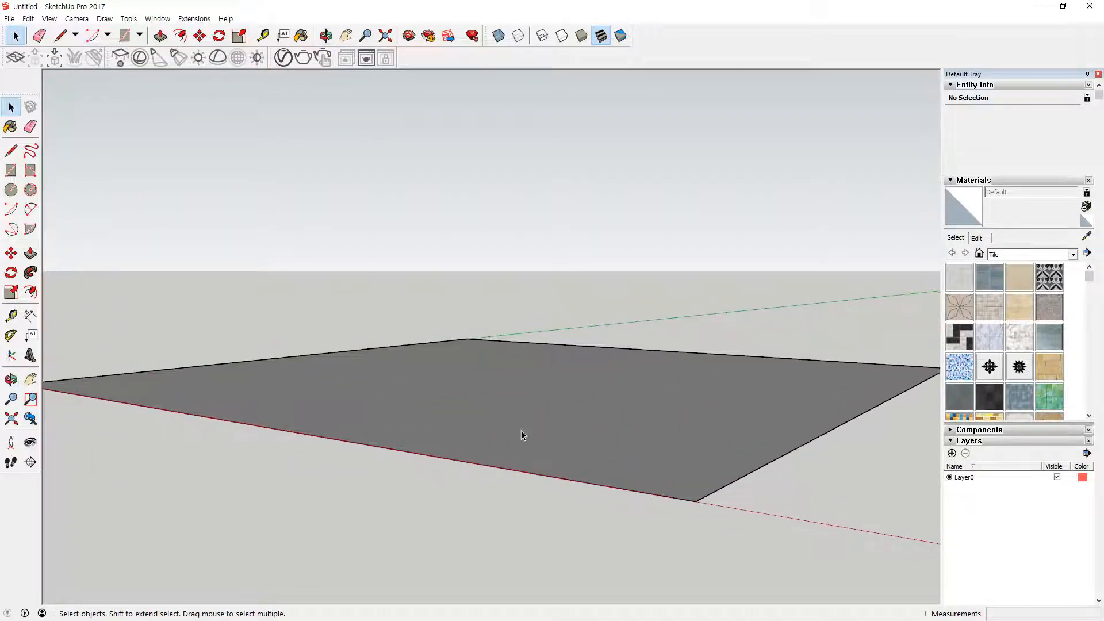
double_click(485, 394)
right_click(485, 394)
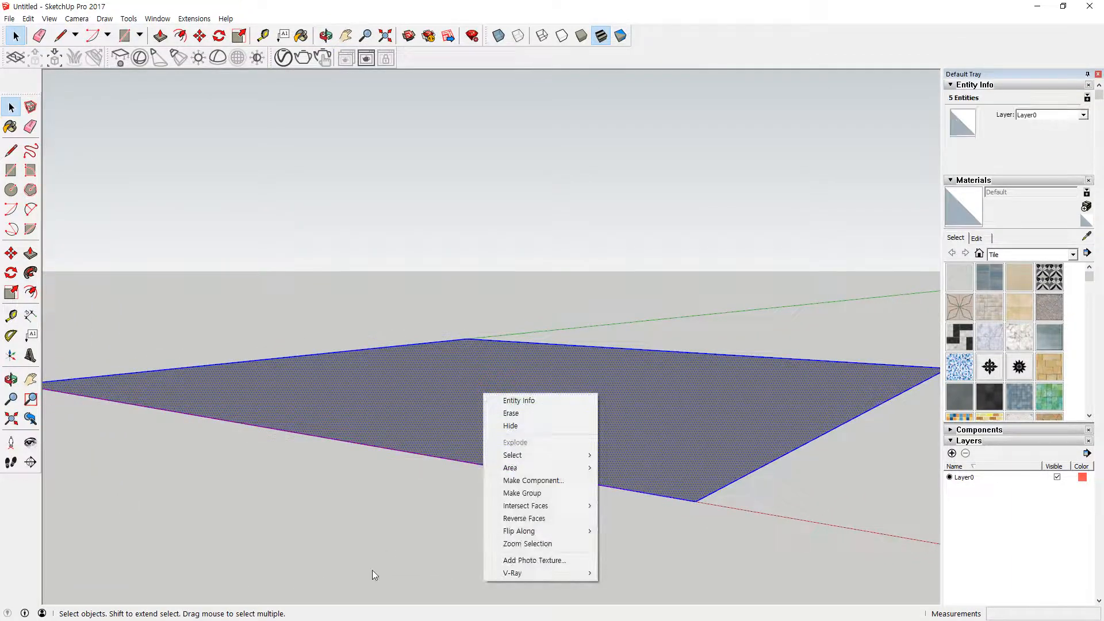
key("g")
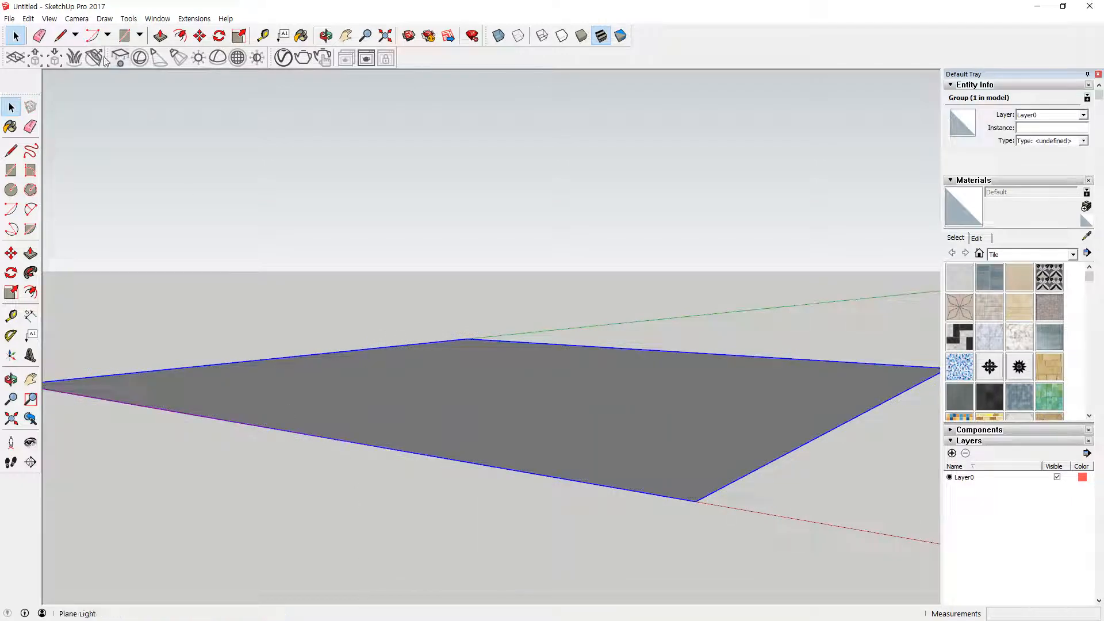
Add V-Ray Fur to the selected square group
mouse_move(428, 461)
left_mouse_down()
mouse_move(367, 370)
mouse_move(554, 472)
mouse_move(438, 477)
left_mouse_up()
left_click_drag(2, 69, 115, 69)
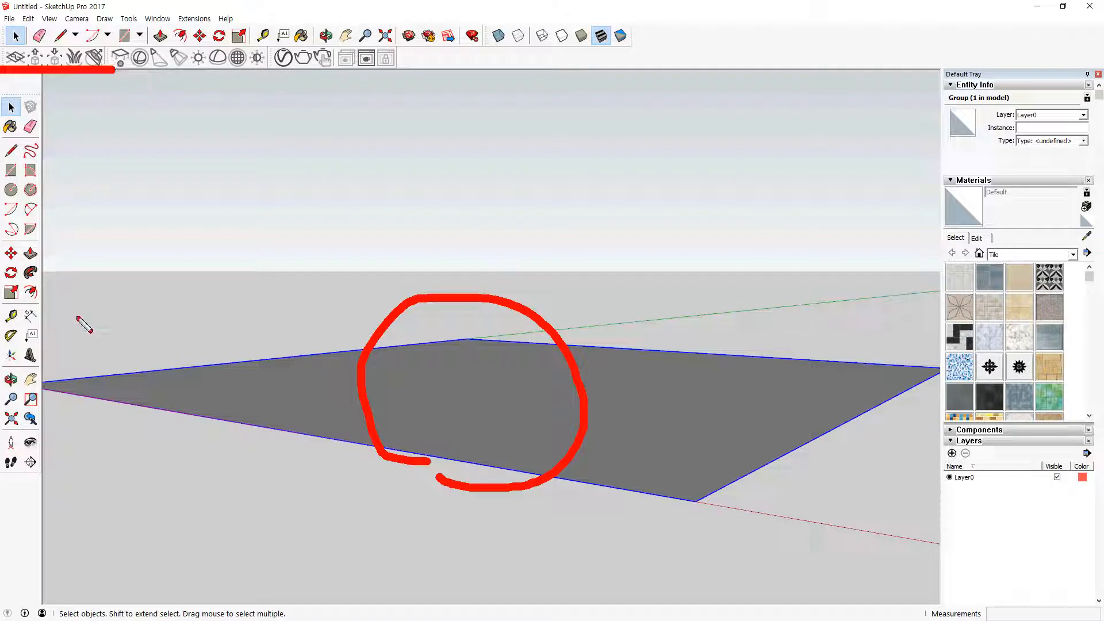
key("Escape")
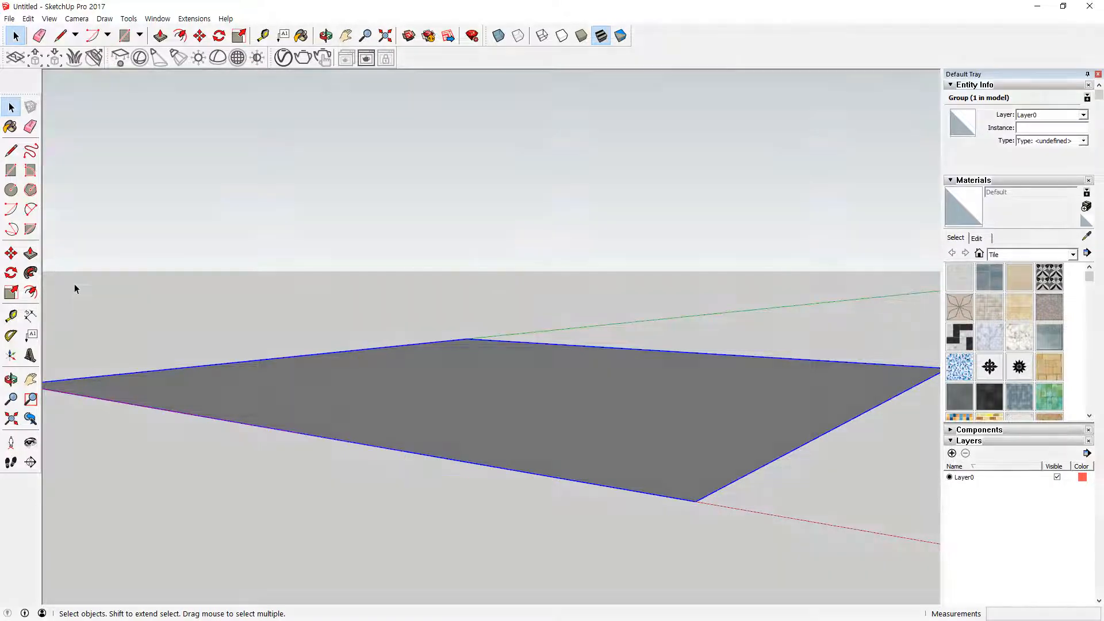
left_click(74, 59)
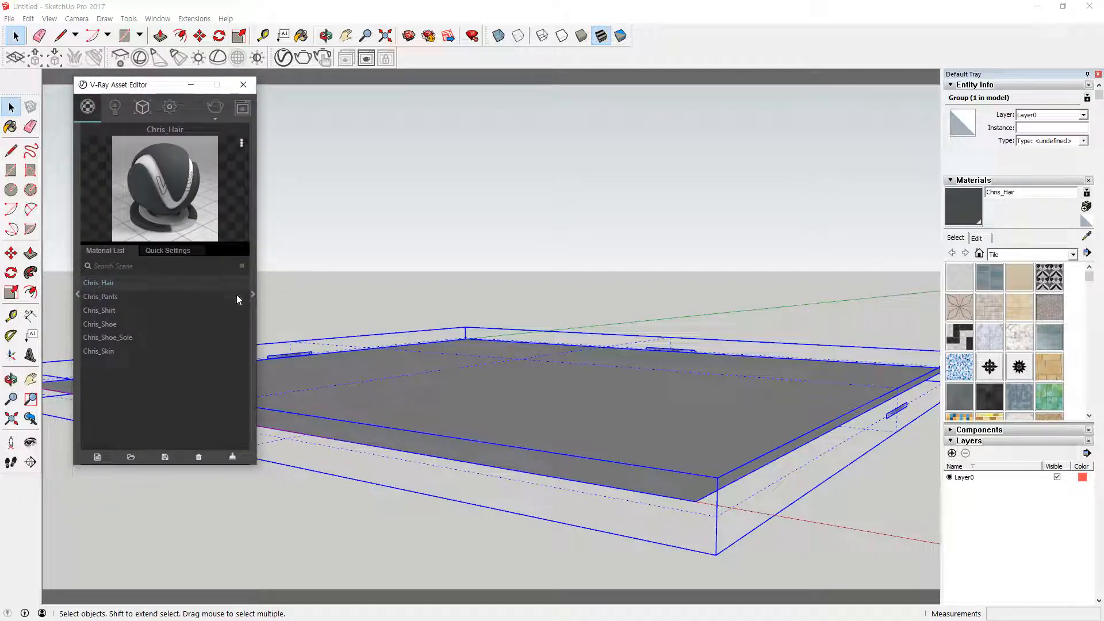
Turn off Progressive rendering in the V-Ray render settings and check the render output options
left_click(253, 294)
left_click(174, 117)
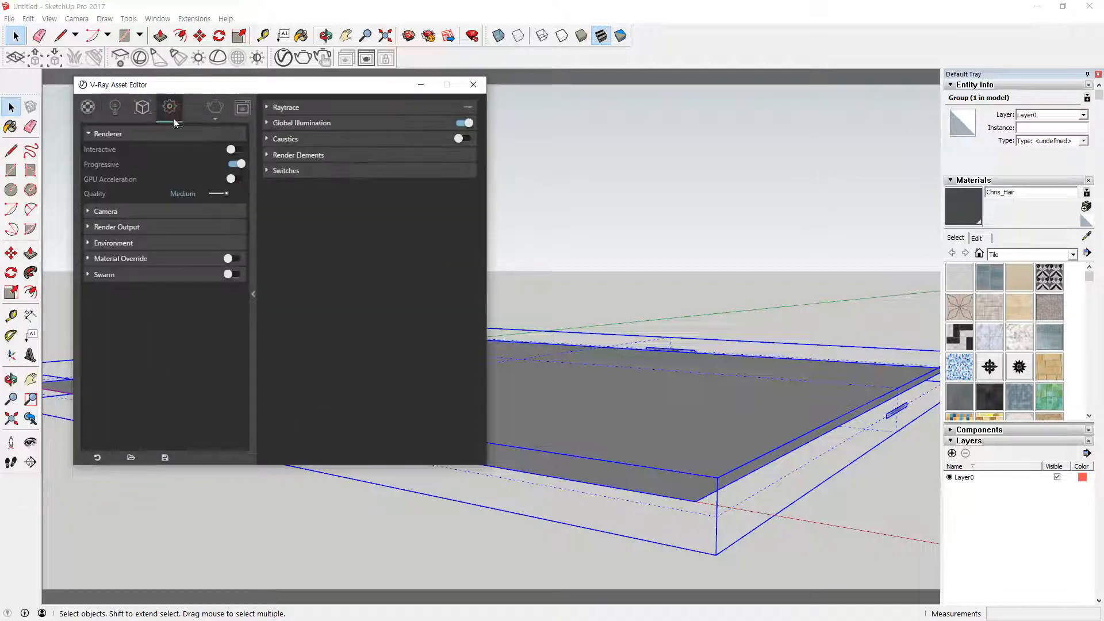
left_click(90, 226)
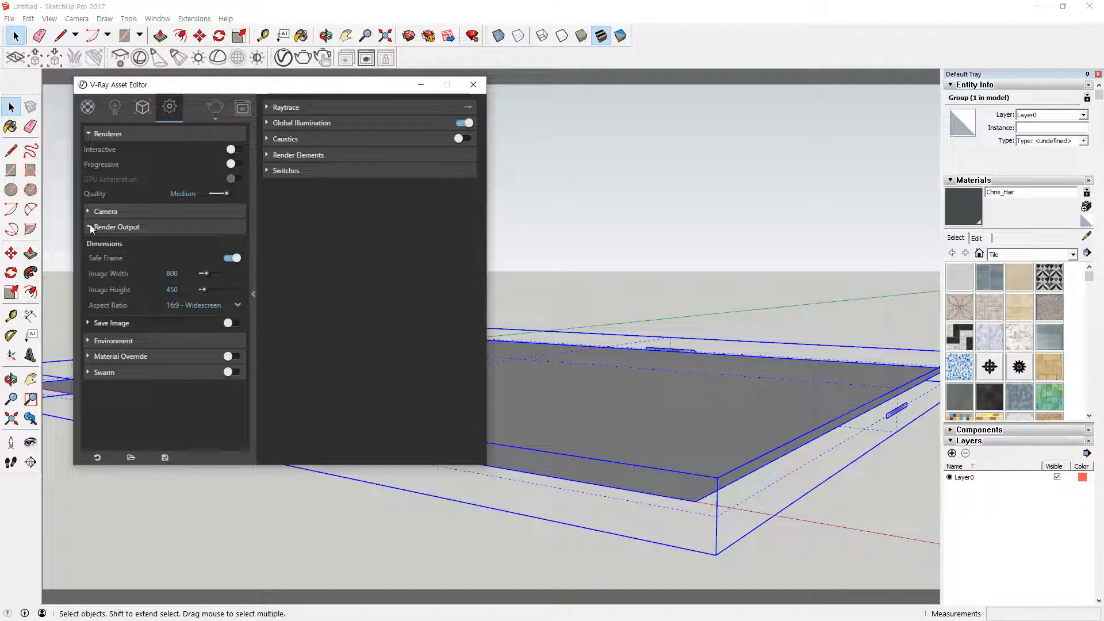
left_click(90, 225)
Enable the GI (Skylight) override in the V-Ray environment settings
left_click(96, 211)
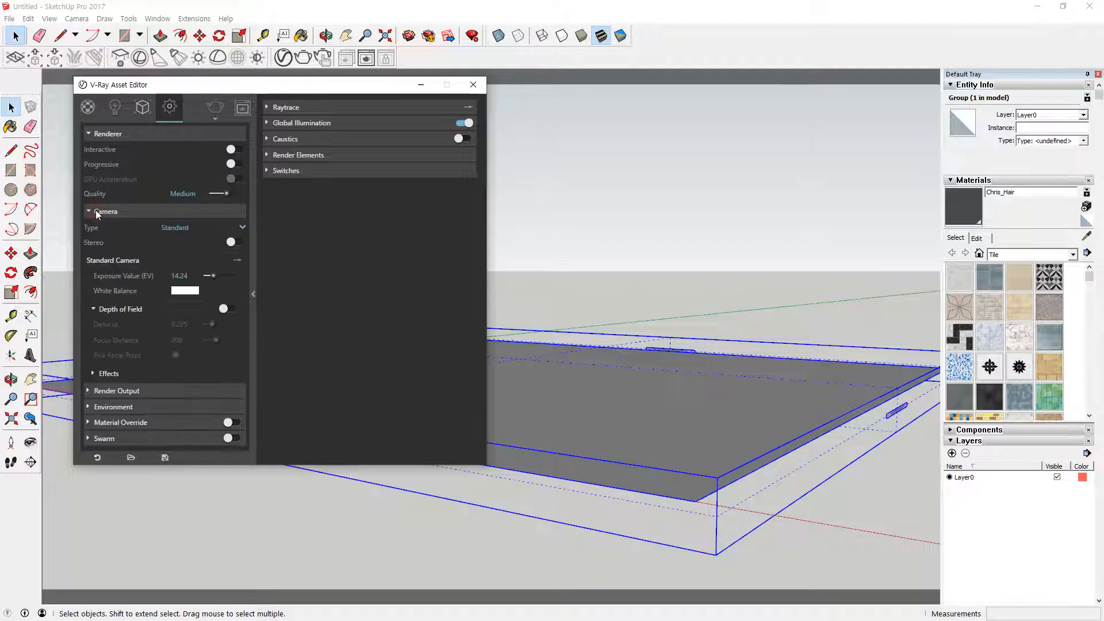
left_click(96, 210)
left_click(89, 244)
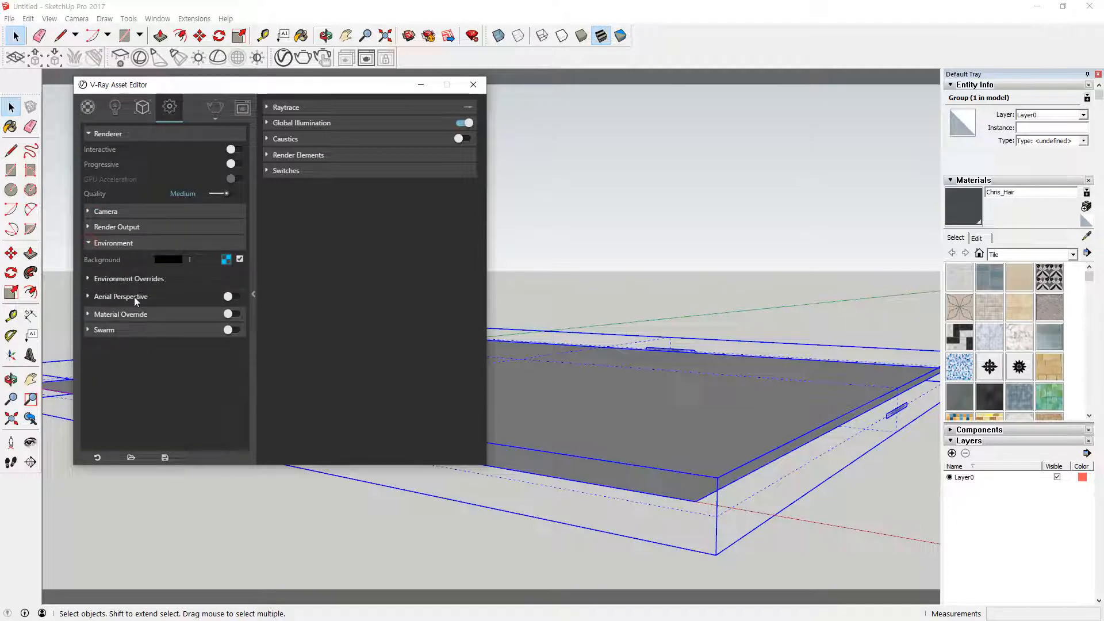
left_click(88, 279)
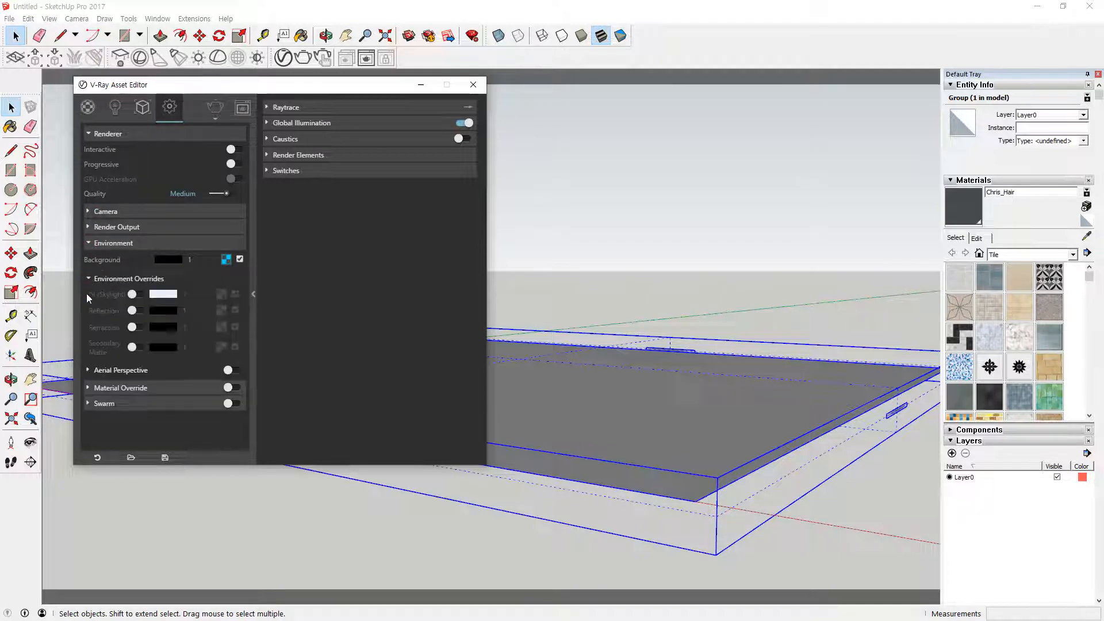
Enable Ambient Occlusion in the V-Ray global illumination settings
left_click(268, 123)
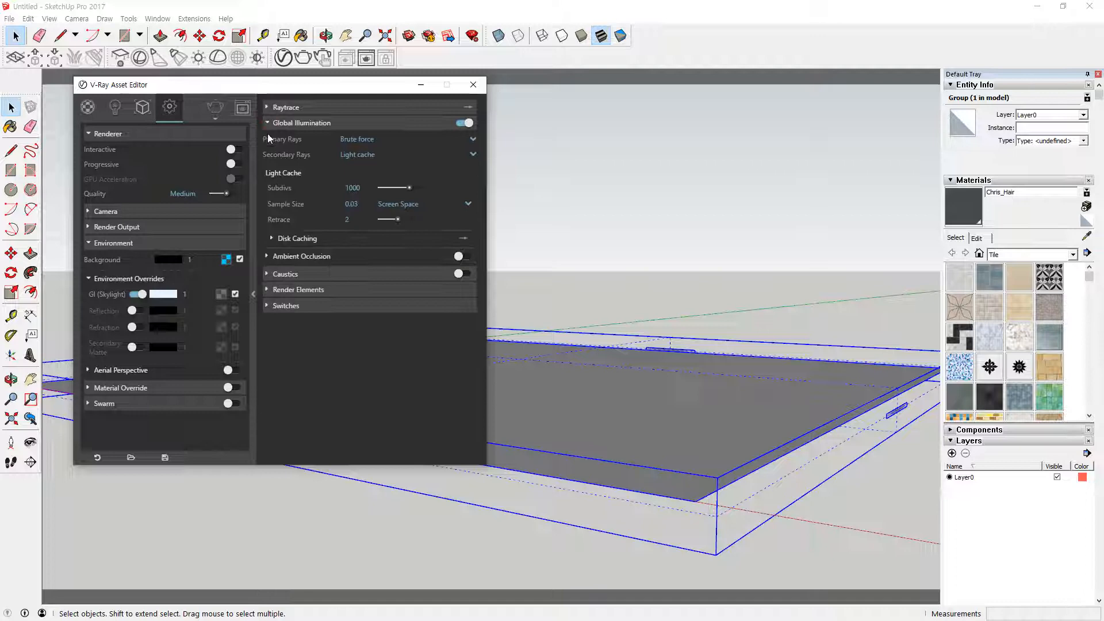
left_click(267, 256)
left_click(460, 257)
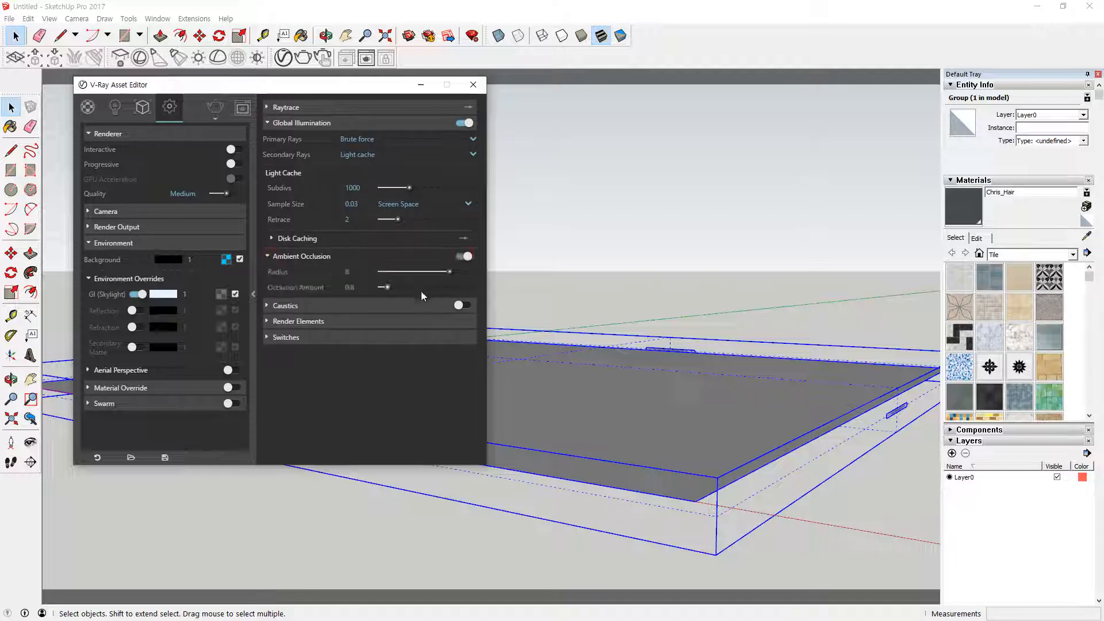
Render the unpainted fur surface to preview it, then put away the asset editor and close the frame buffer
left_click(212, 107)
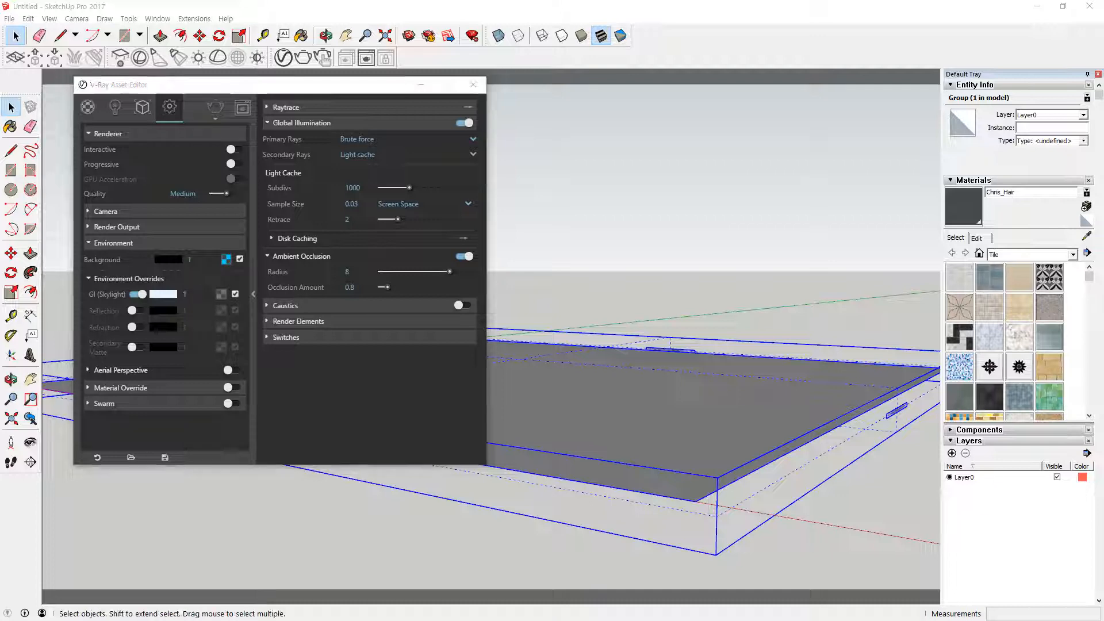
left_click_drag(436, 169, 758, 68)
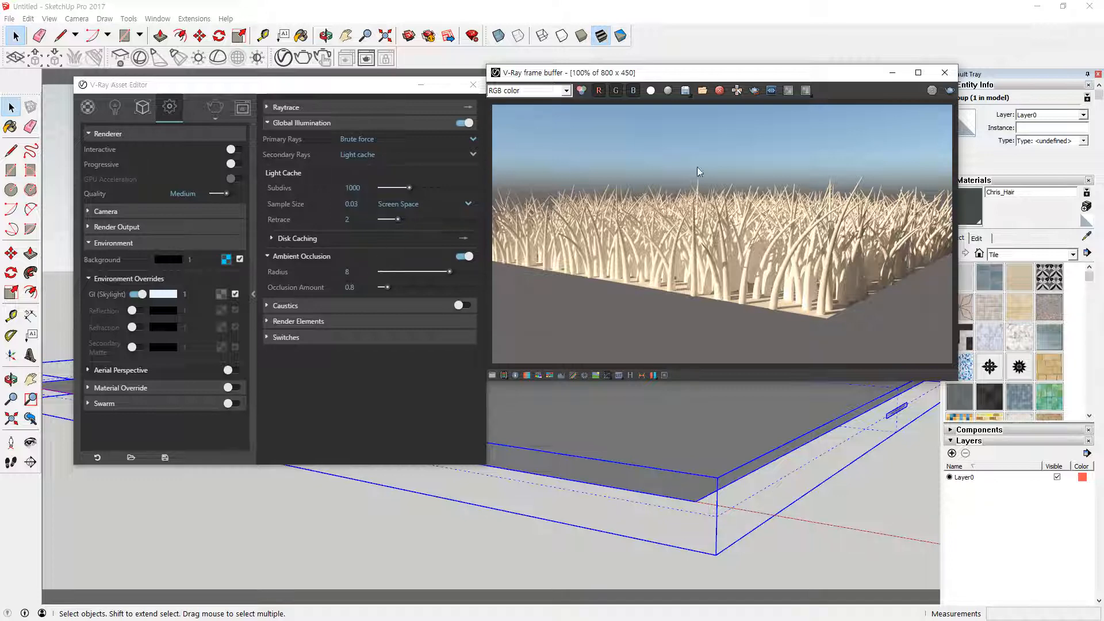
left_click(421, 86)
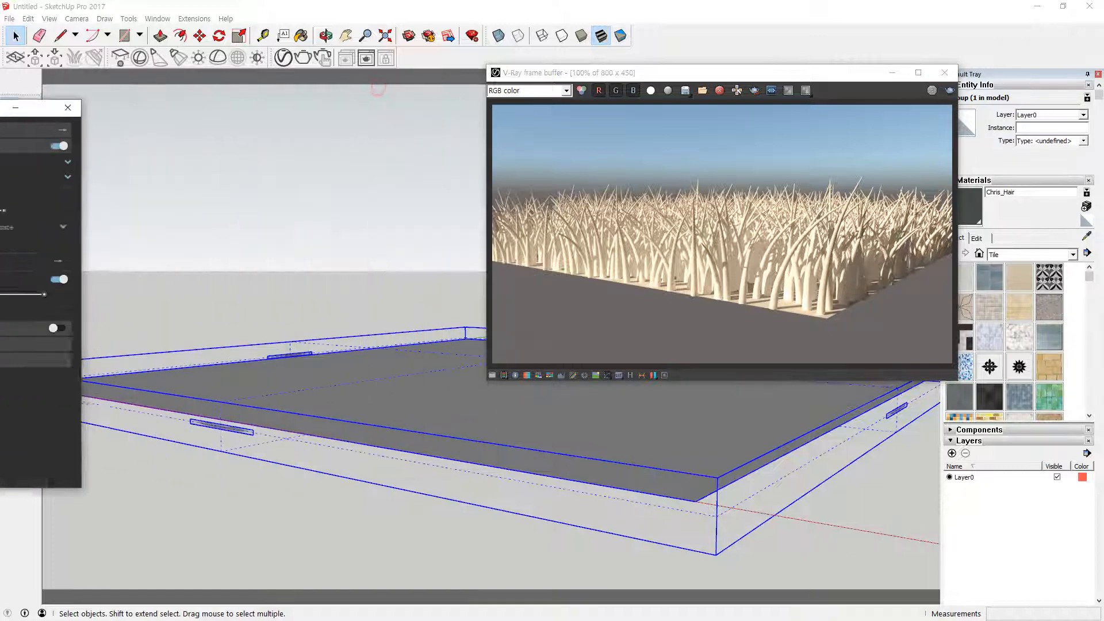
left_click(945, 73)
Paint the square group with Grass Dark Green from the Landscaping, Fencing and Vegetation materials
middle_click_drag(577, 453, 756, 397)
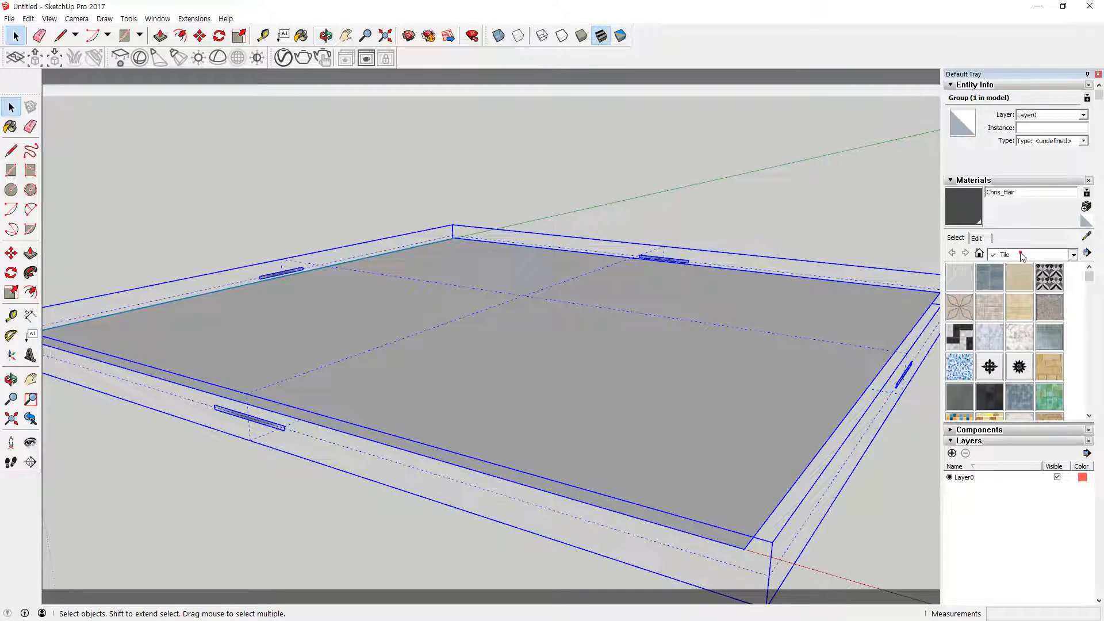
left_click(1072, 255)
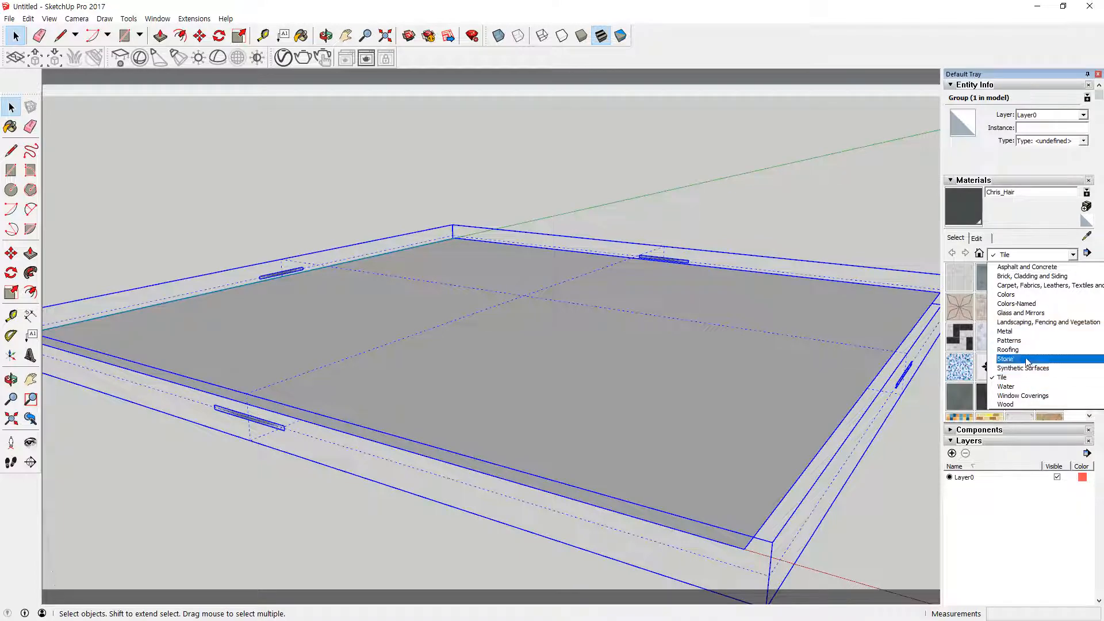
left_click(1029, 322)
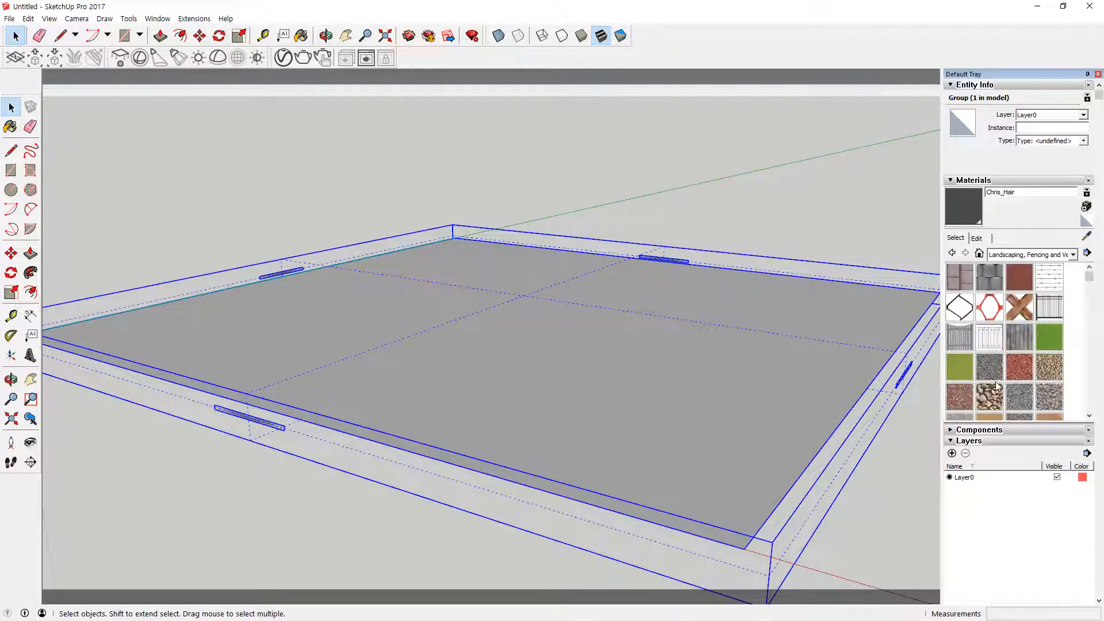
left_click(1049, 336)
left_click(719, 369)
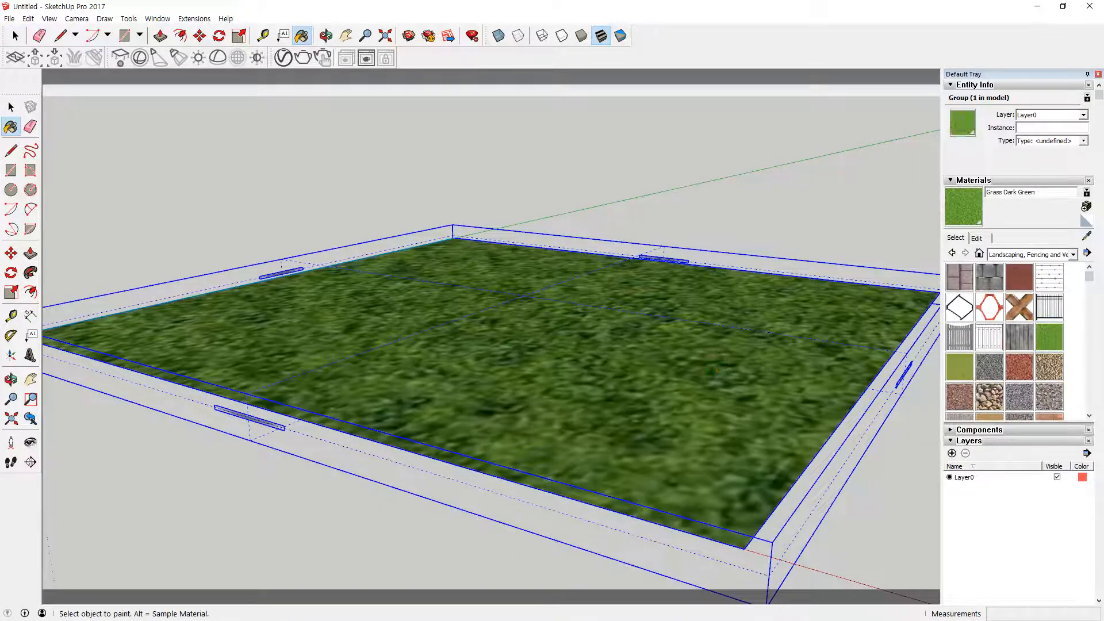
Render the grass-painted fur group and inspect the blades up close in the frame buffer
left_click(303, 57)
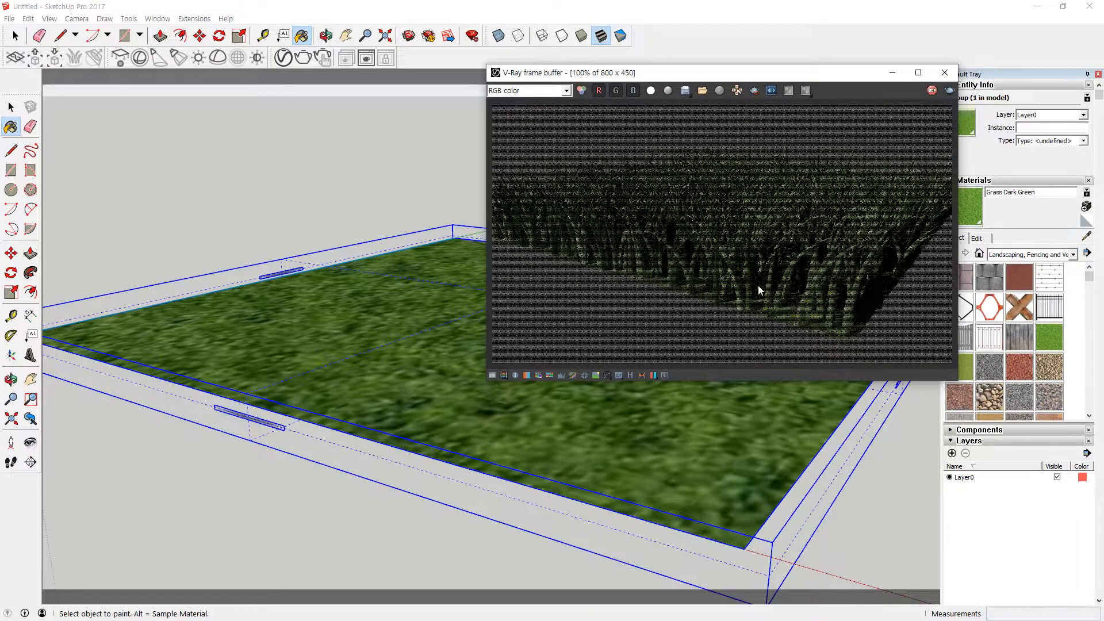
scroll(800, 251, "up", 1)
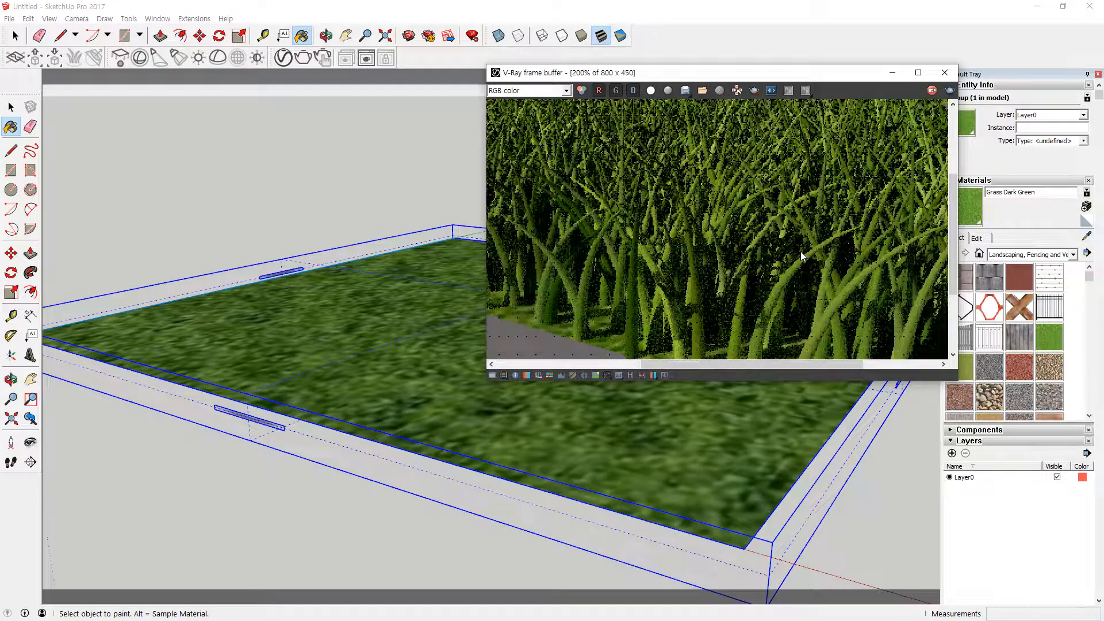
scroll(800, 251, "down", 1)
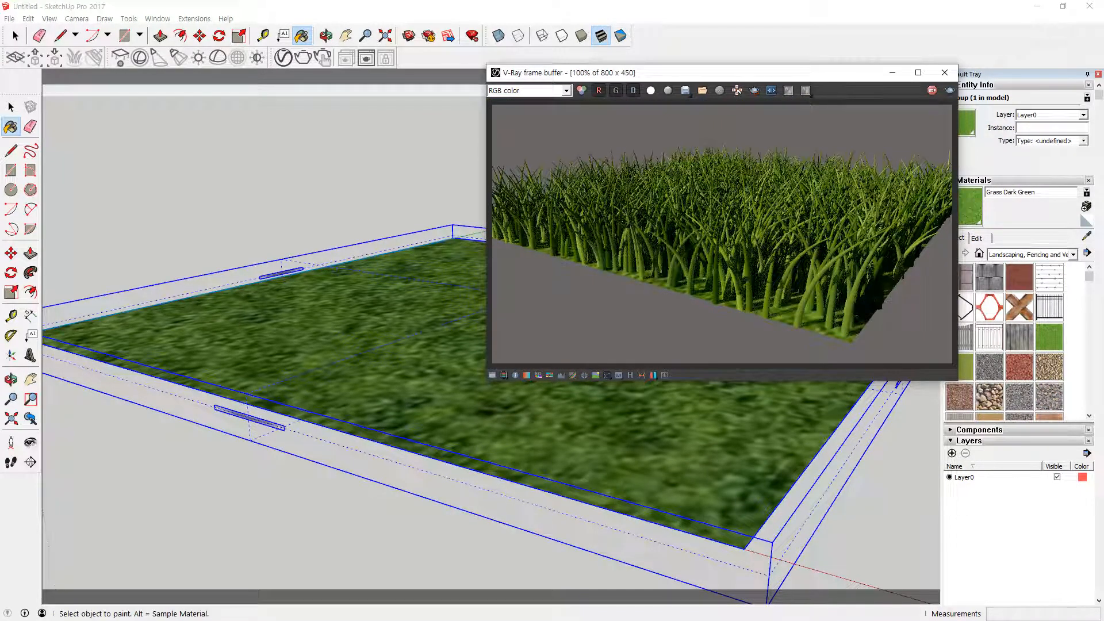
Review the V-Ray Fur basic, curl and level of detail parameters, then close the frame buffer and asset editor
left_click(284, 57)
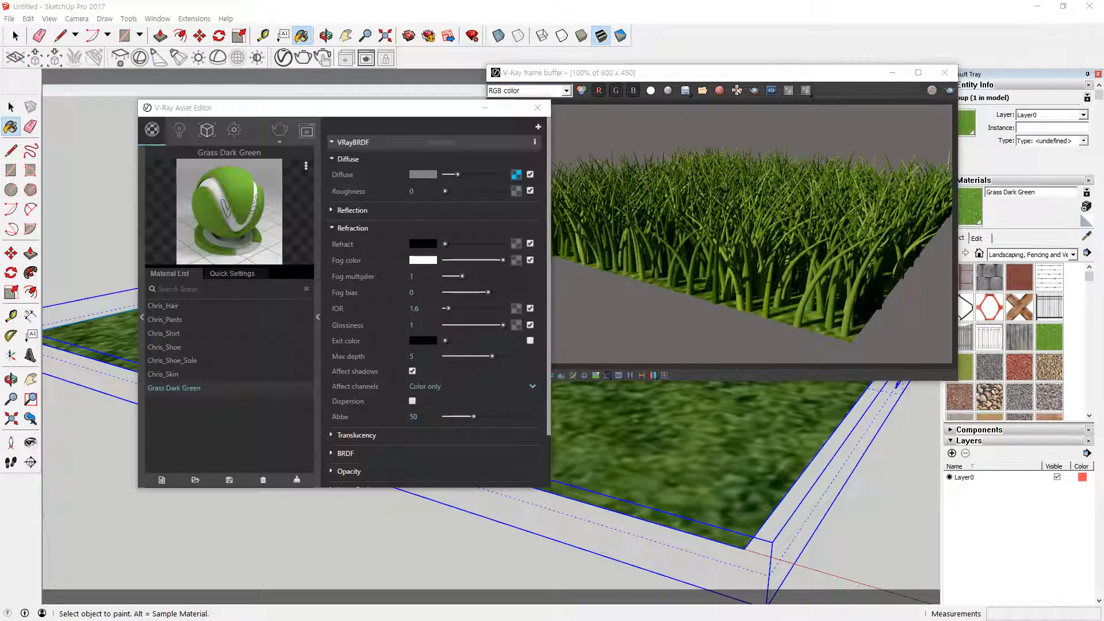
left_click(207, 131)
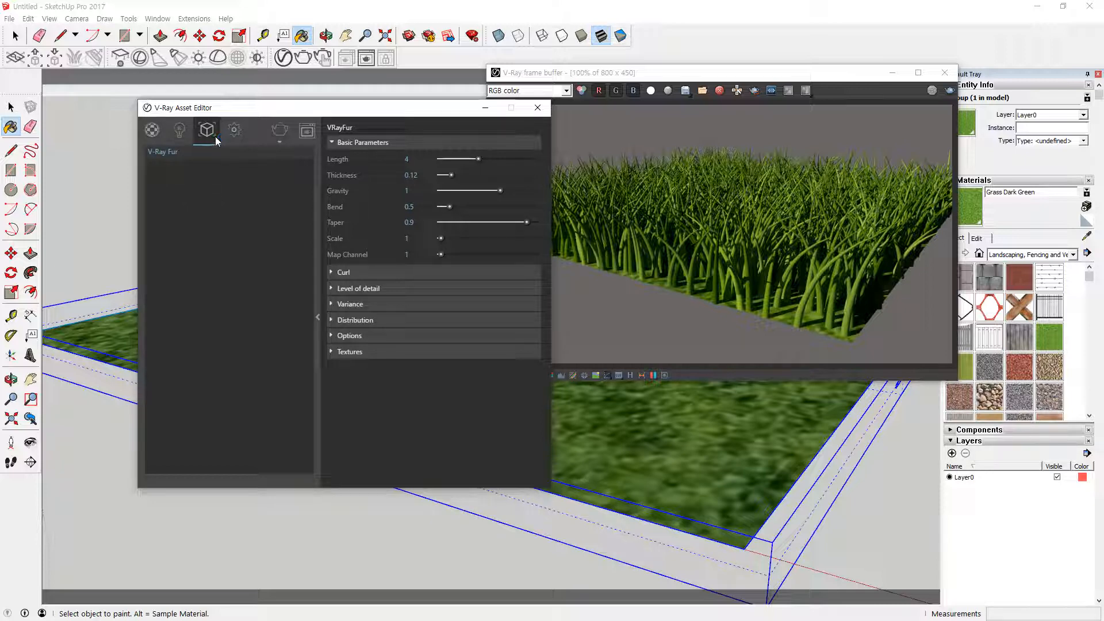
key("super+plus")
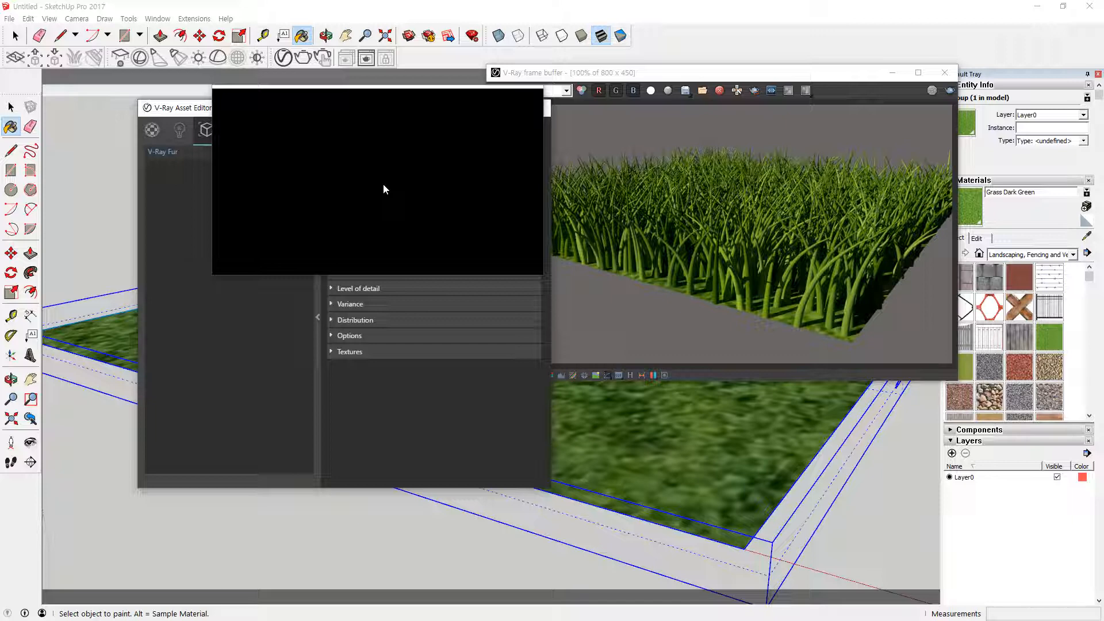
left_click_drag(384, 185, 376, 299)
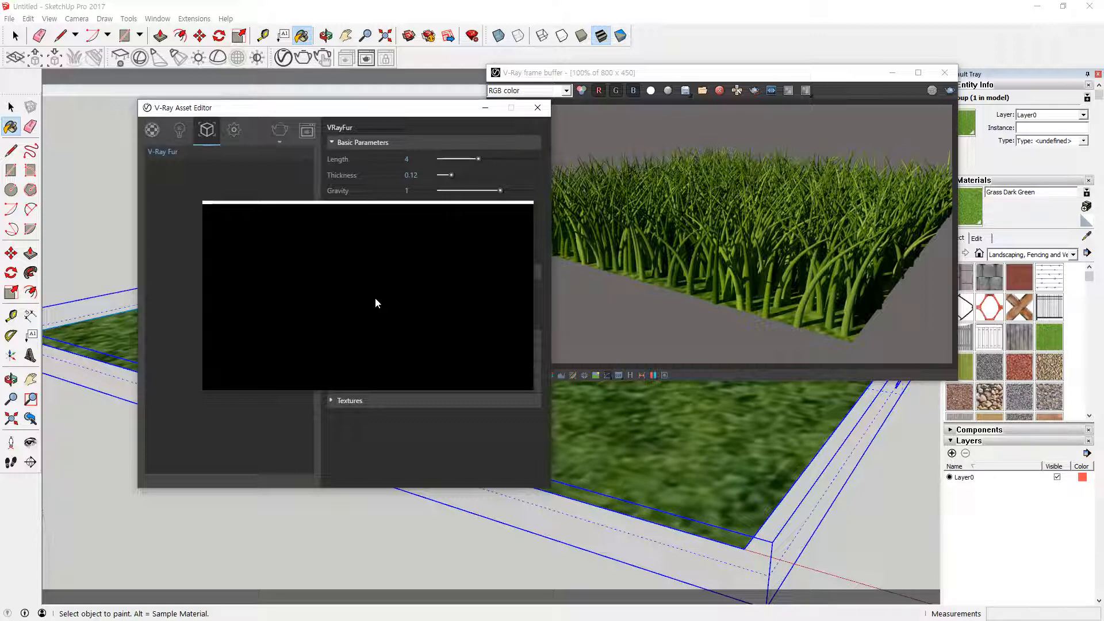
left_click_drag(375, 299, 365, 440)
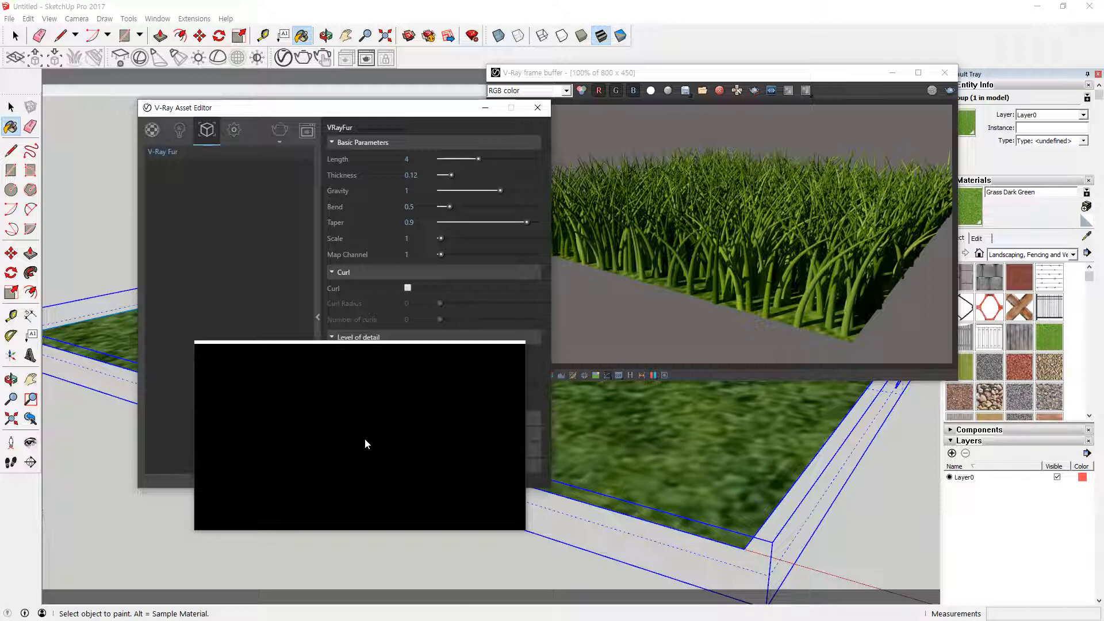
left_click_drag(365, 439, 442, 299)
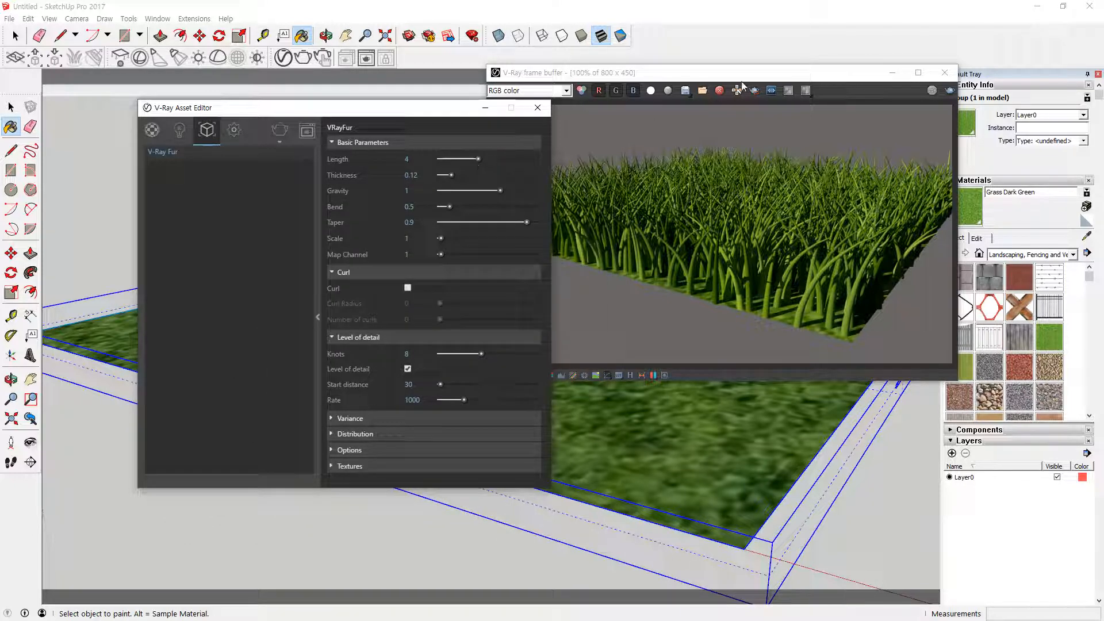
left_click(945, 73)
left_click(538, 107)
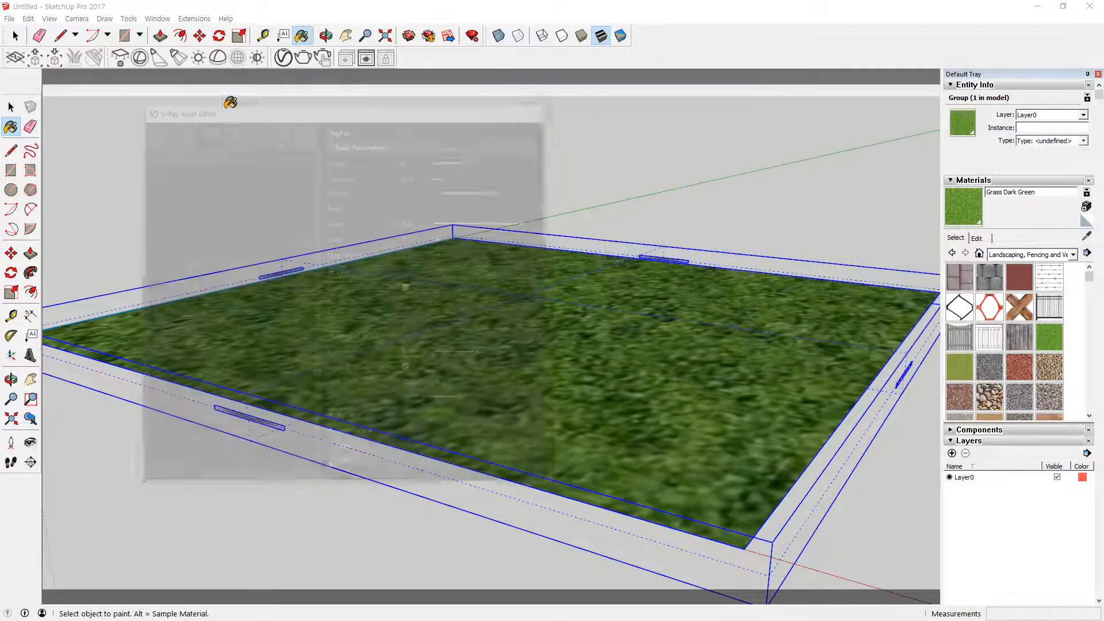
Open 20221101 거실 투시도 만들기.skp without saving the current untitled model, and get a close view of the two living room sofas
left_click(10, 18)
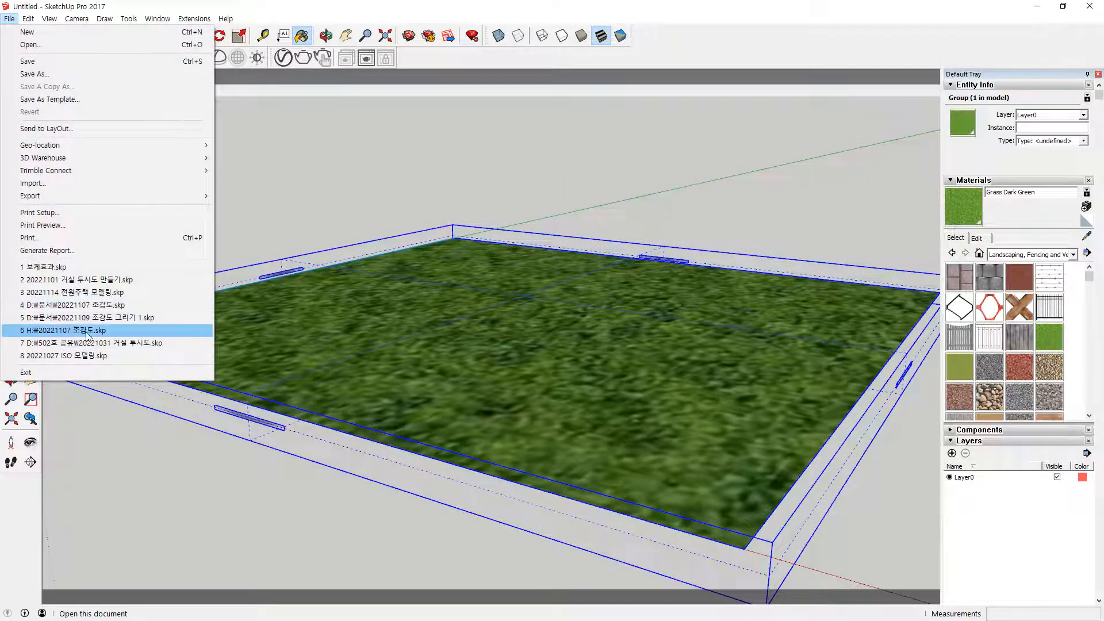
left_click(110, 288)
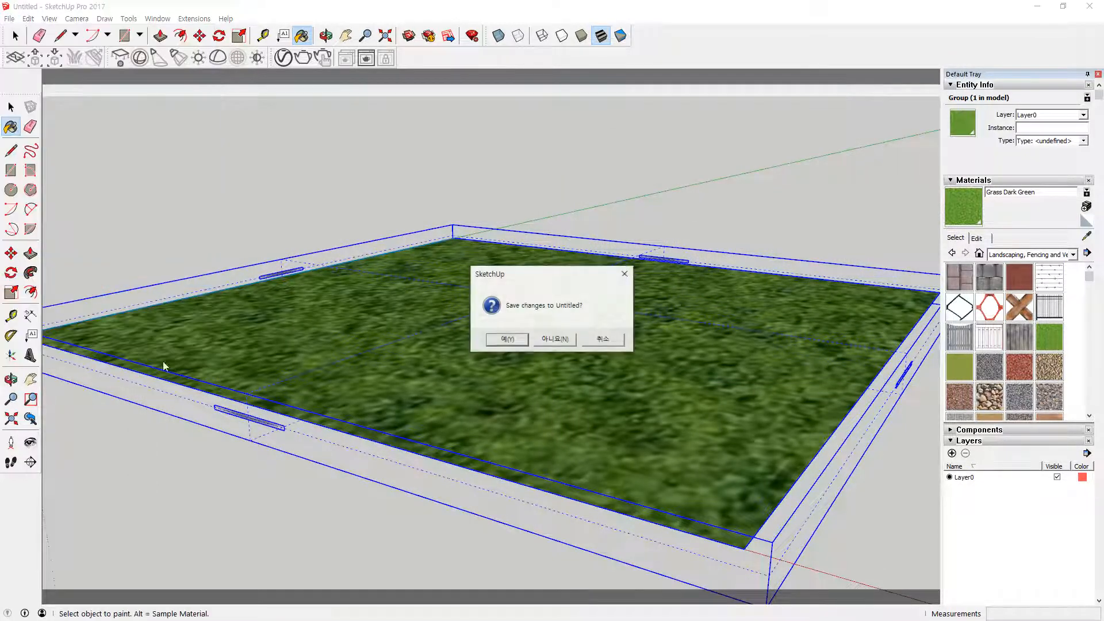
left_click(556, 340)
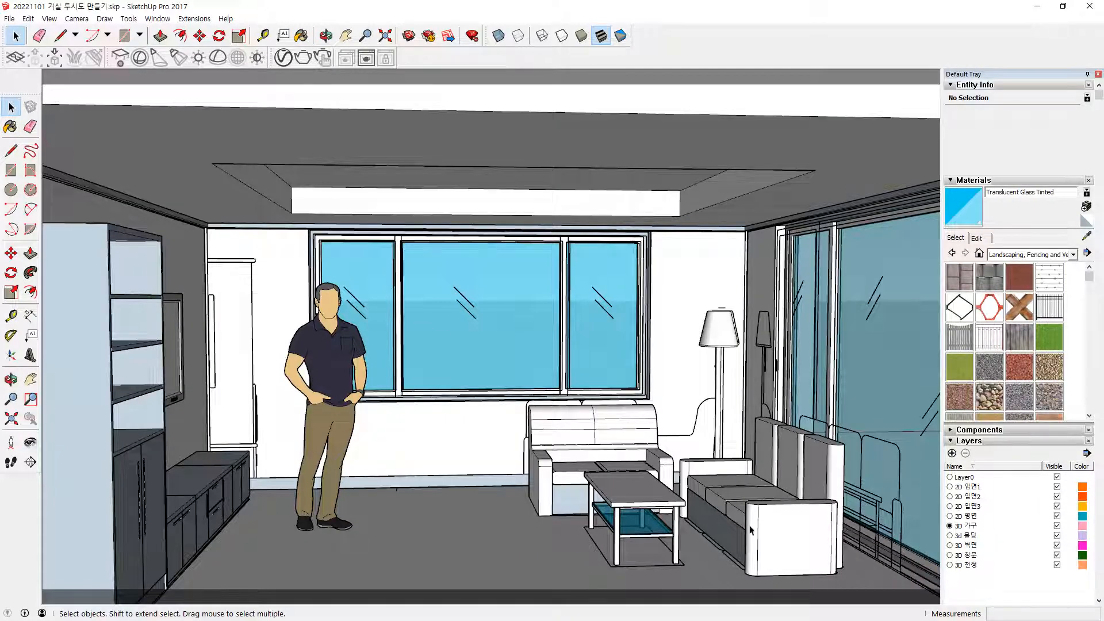
scroll(719, 505, "up", 1)
left_click(720, 505)
scroll(748, 505, "up", 5)
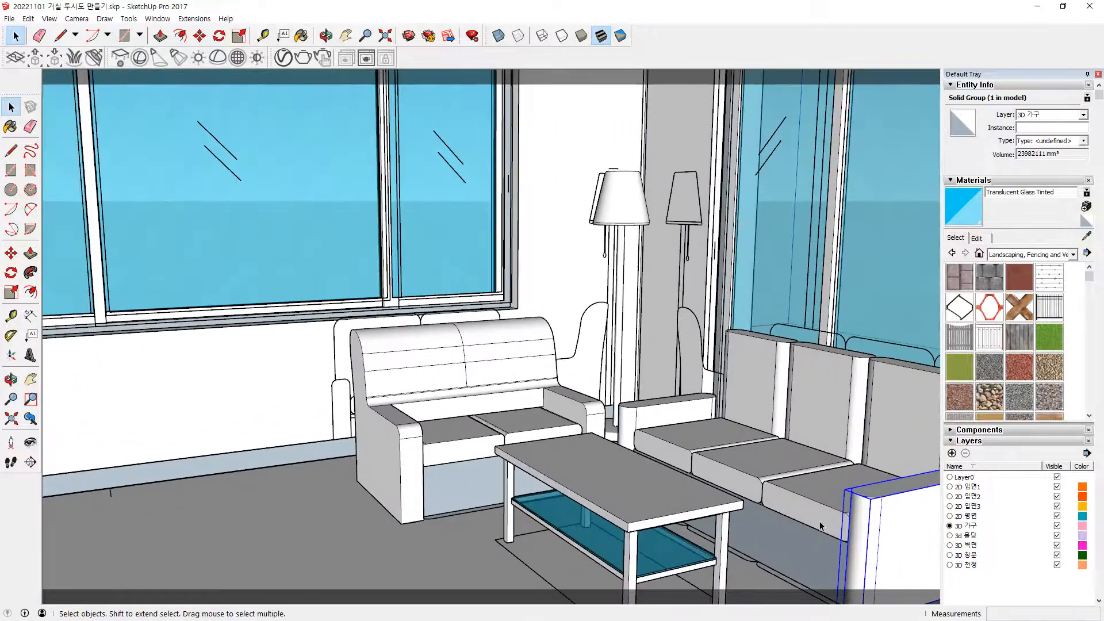
middle_click_drag(808, 505, 704, 498)
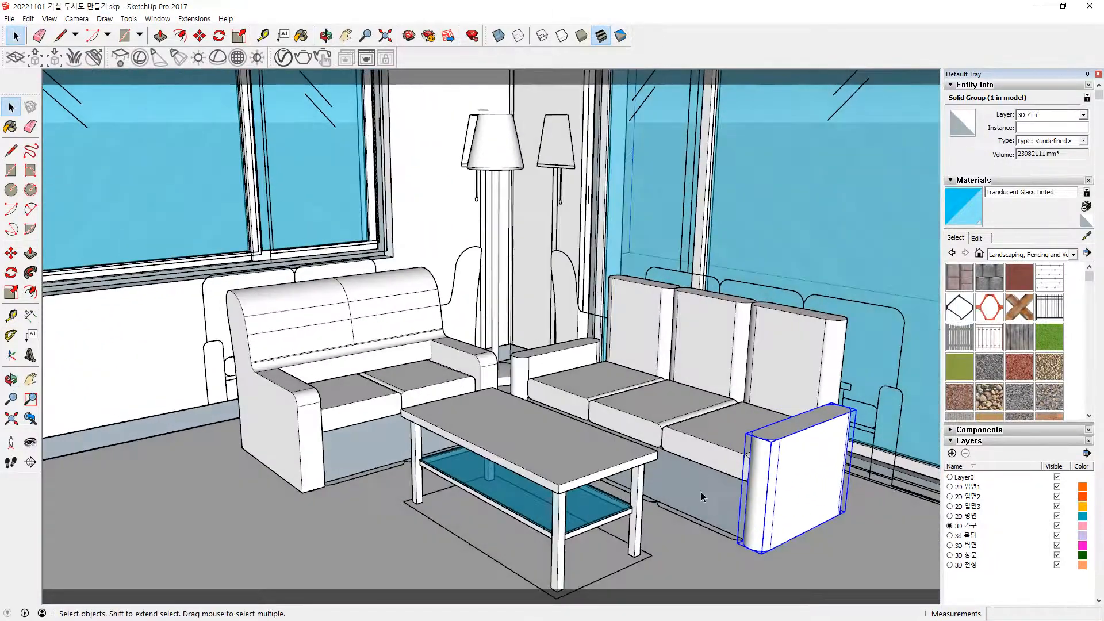
left_click(707, 457, "ctrl")
left_click(633, 423, "ctrl")
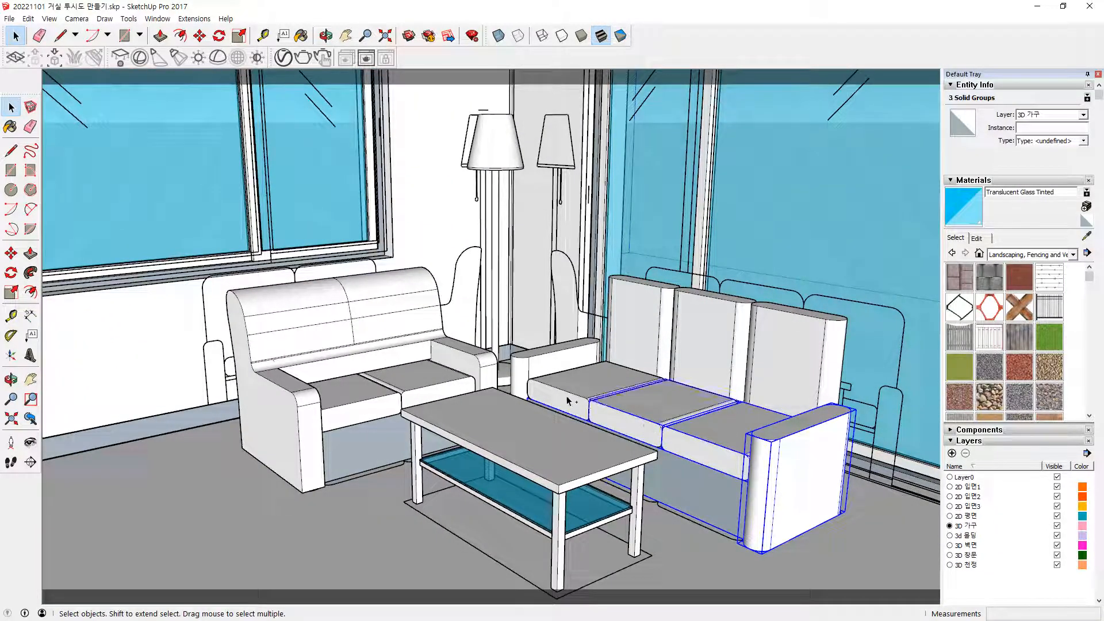
left_click(569, 391, "ctrl")
left_click(547, 362, "ctrl")
left_click(636, 340, "ctrl")
left_click(696, 342, "ctrl")
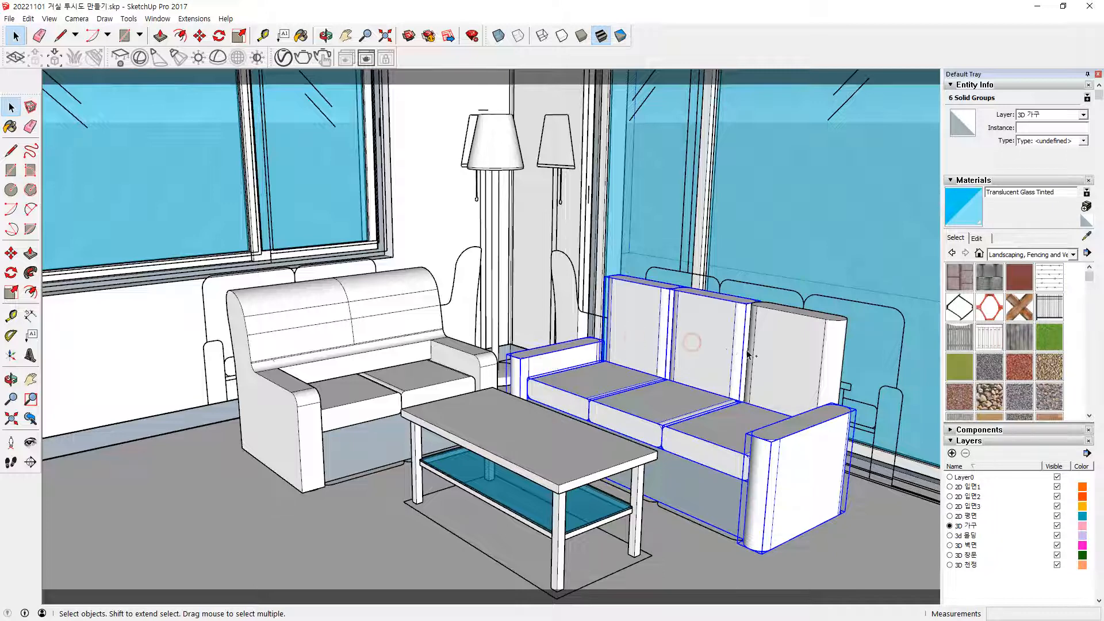
left_click(765, 351, "ctrl")
left_click(746, 368, "ctrl")
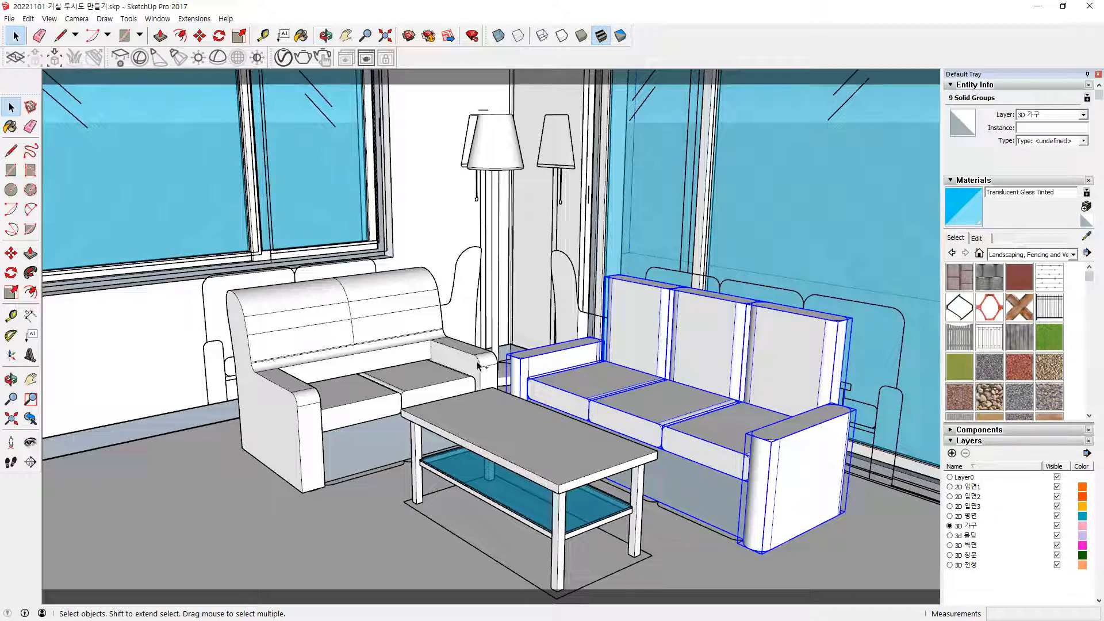
double_click(432, 381, "ctrl")
left_click(361, 402, "ctrl")
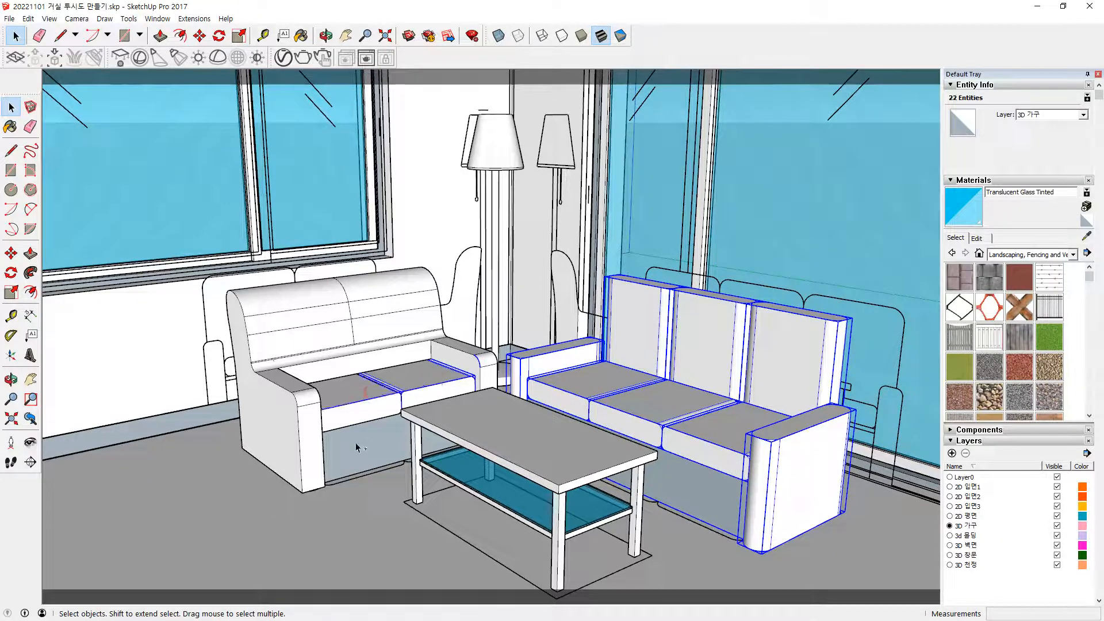
left_click(358, 445, "ctrl")
left_click(309, 442, "ctrl")
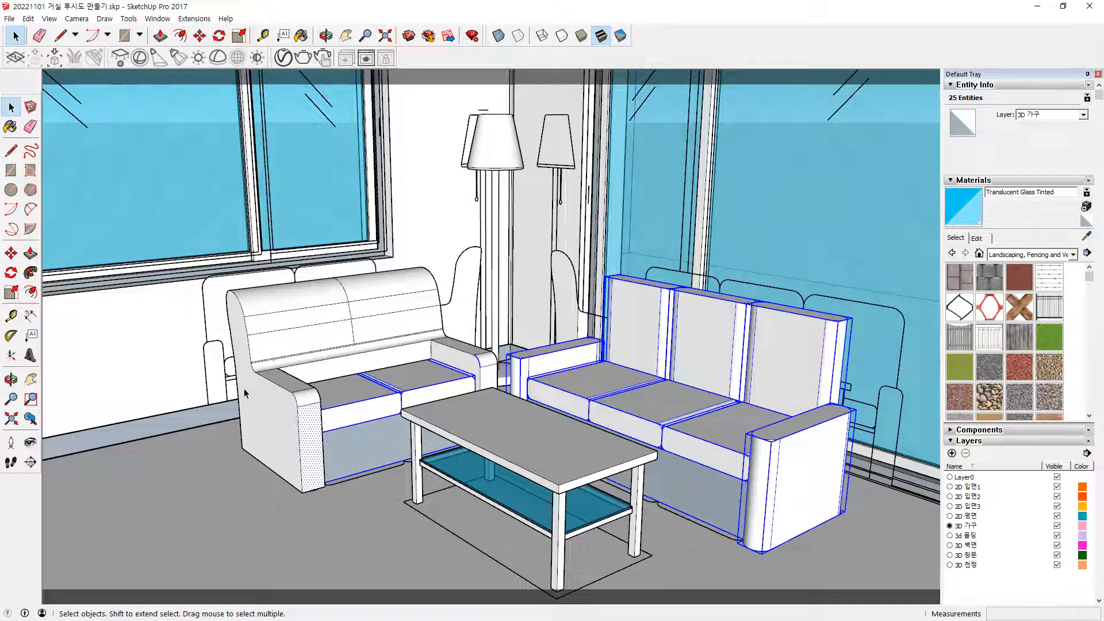
left_click(275, 419, "ctrl")
Select all connected geometry of the two-seat sofa's body and make it a group
triple_click(275, 419)
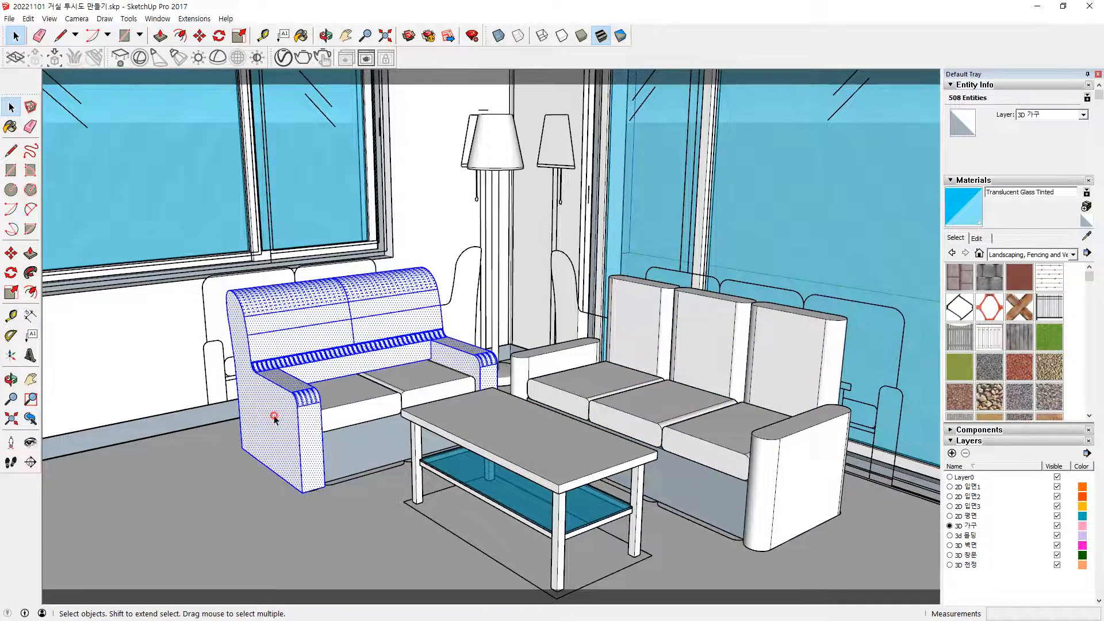
right_click(275, 420)
left_click(313, 275)
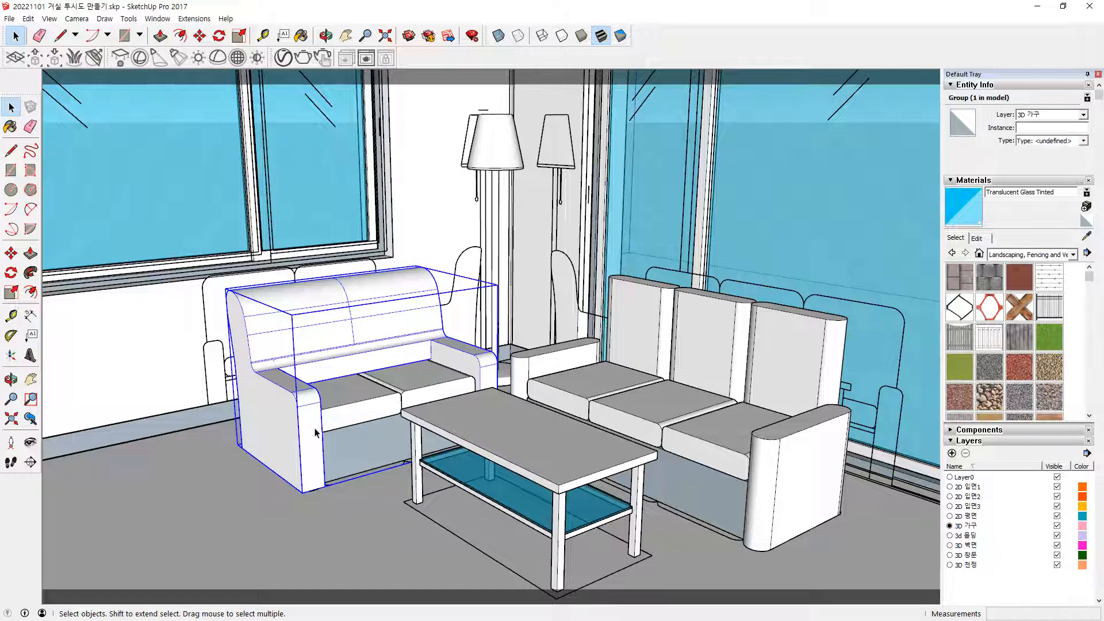
Add the two-seat sofa's cushions and every part of the three-seat sofa to the selection and combine everything into one group
left_click(423, 379, "ctrl")
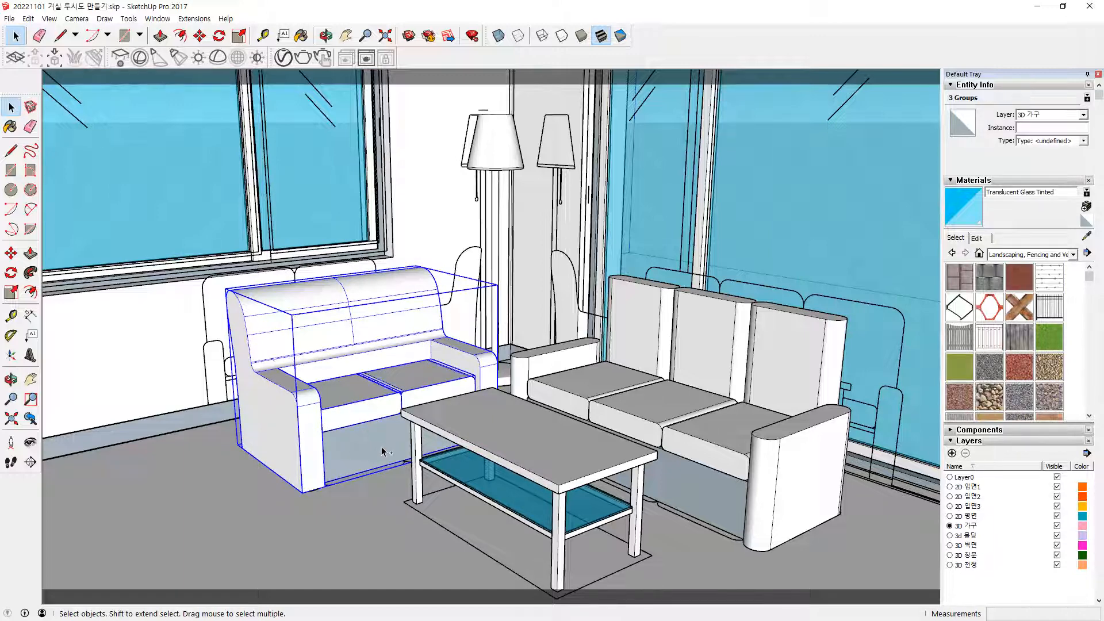
left_click(580, 364, "ctrl")
left_click(597, 382, "ctrl")
left_click(645, 400, "ctrl")
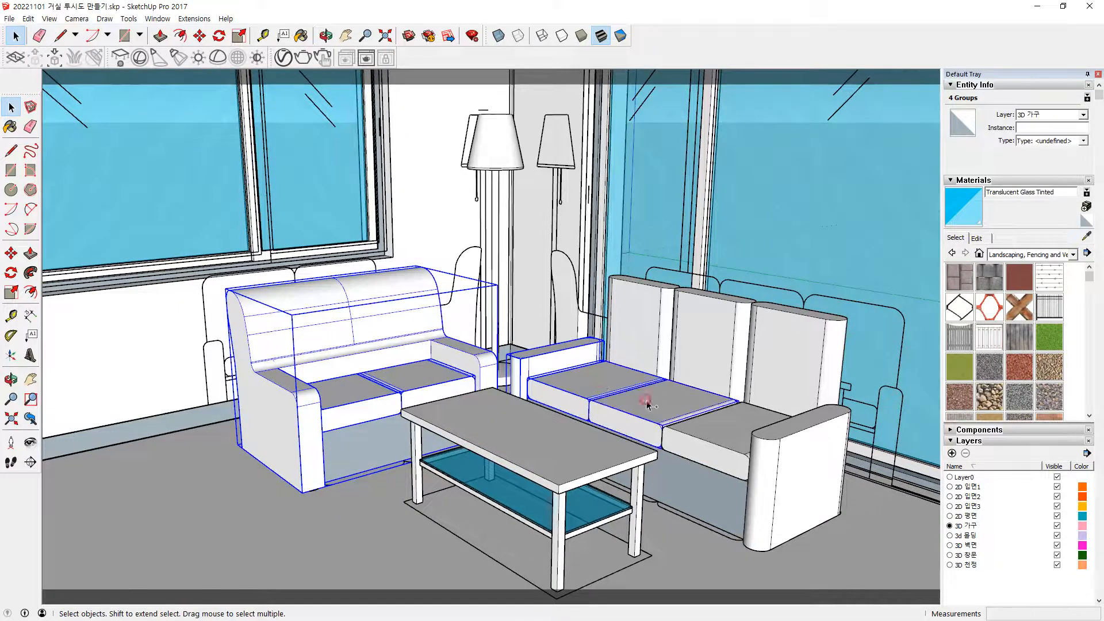
left_click(699, 431, "ctrl")
left_click(782, 451, "ctrl")
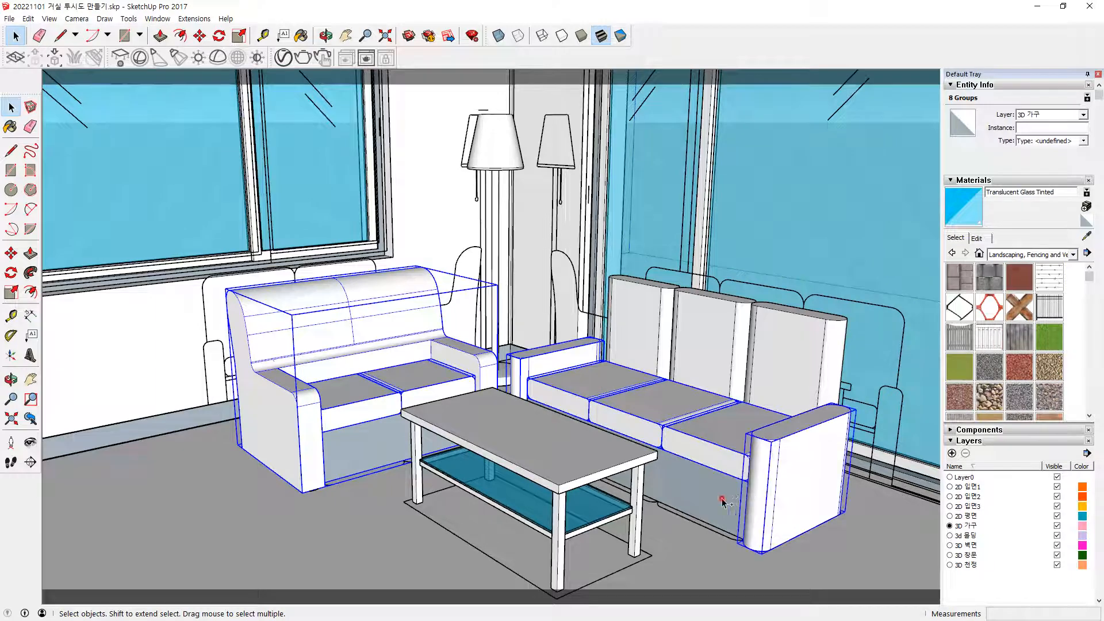
left_click(768, 382, "ctrl")
left_click(652, 320, "ctrl")
right_click(652, 320)
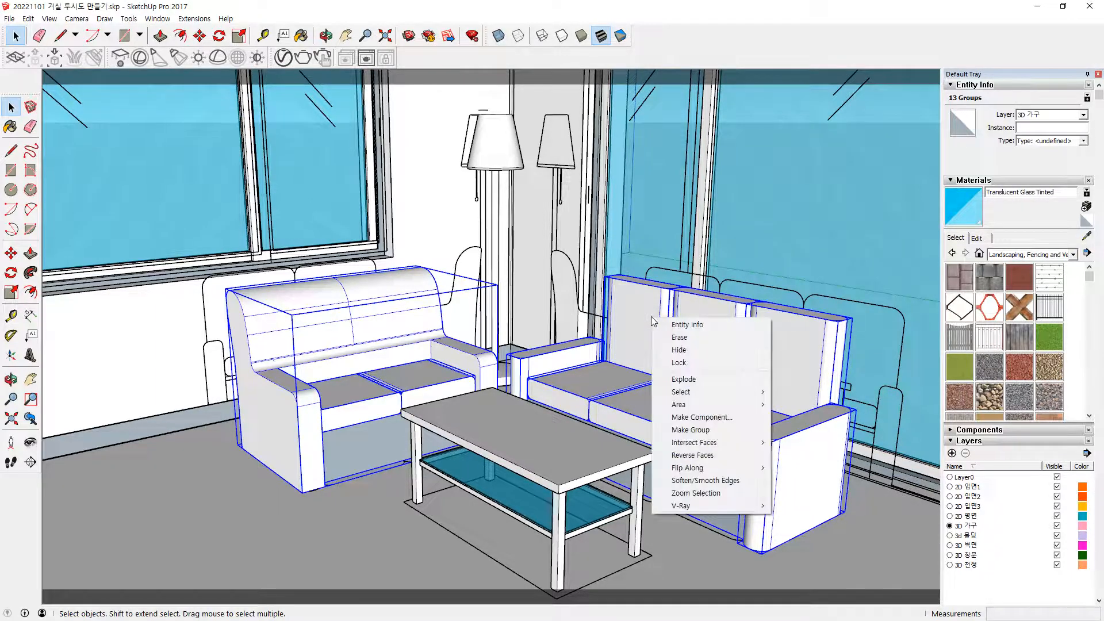
left_click(690, 430)
Start exporting the grouped sofas as a V-Ray proxy mesh, choosing folder 1 on drive D as the destination
middle_click_drag(580, 426, 601, 446)
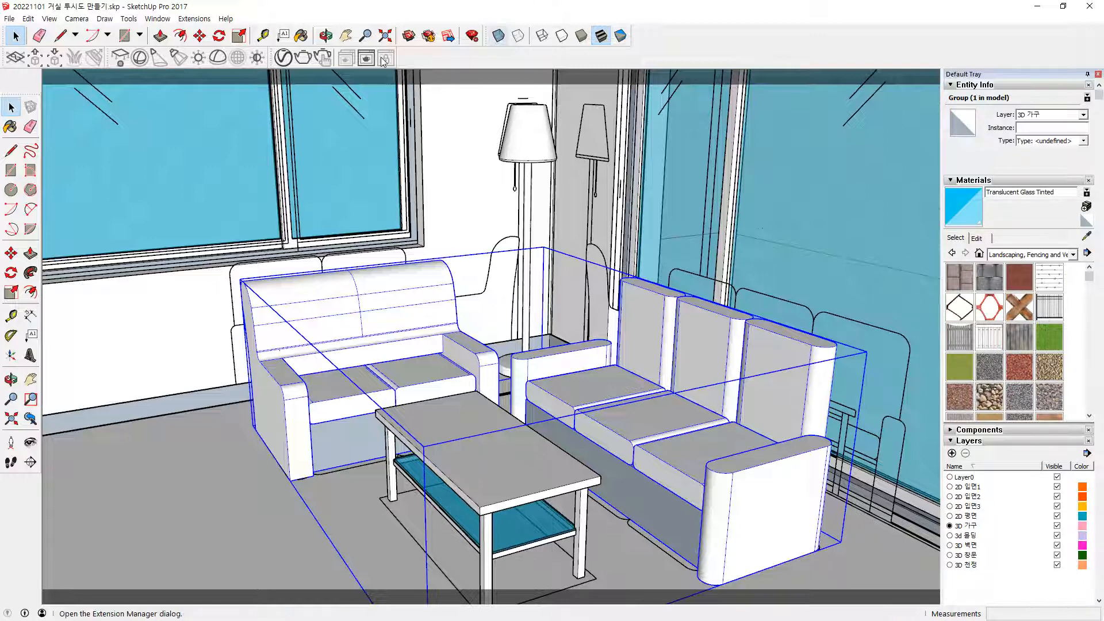
left_click(36, 57)
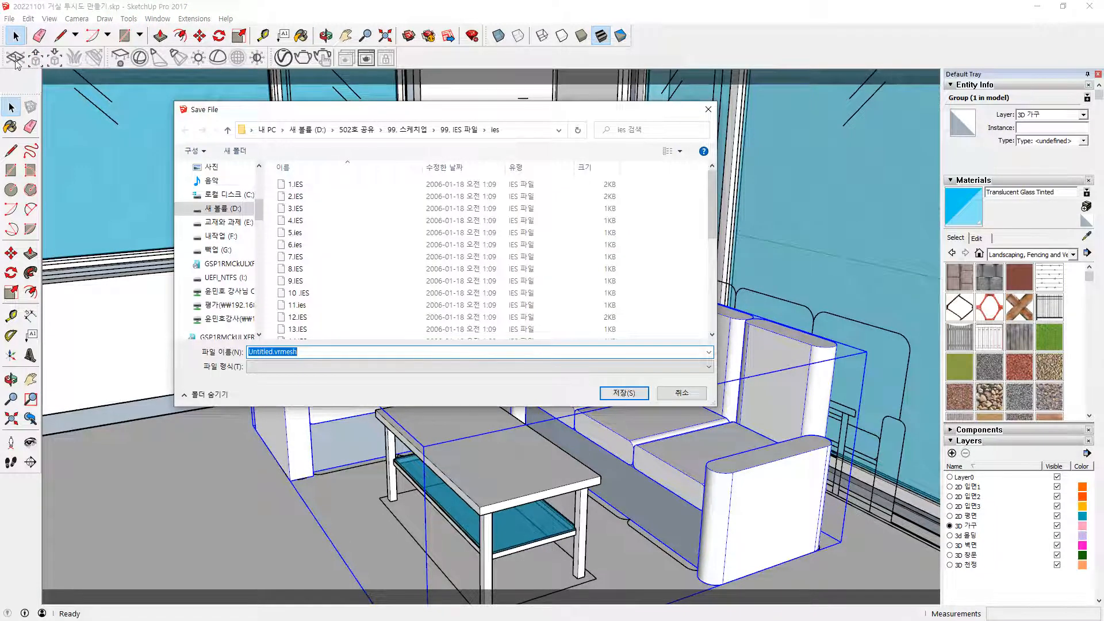
left_click(233, 214)
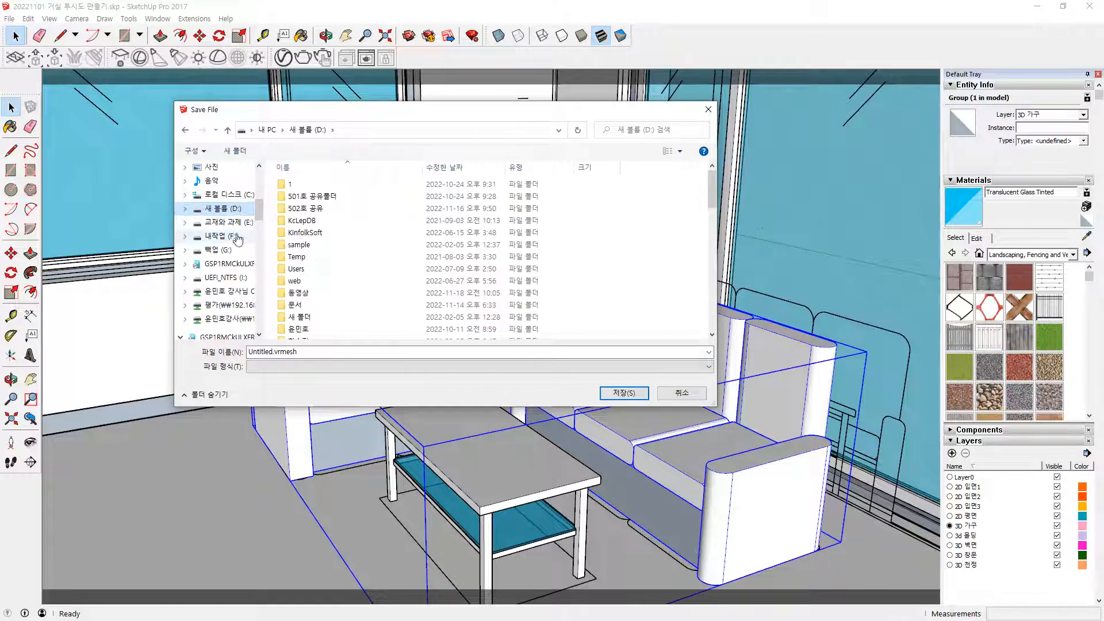
double_click(290, 184)
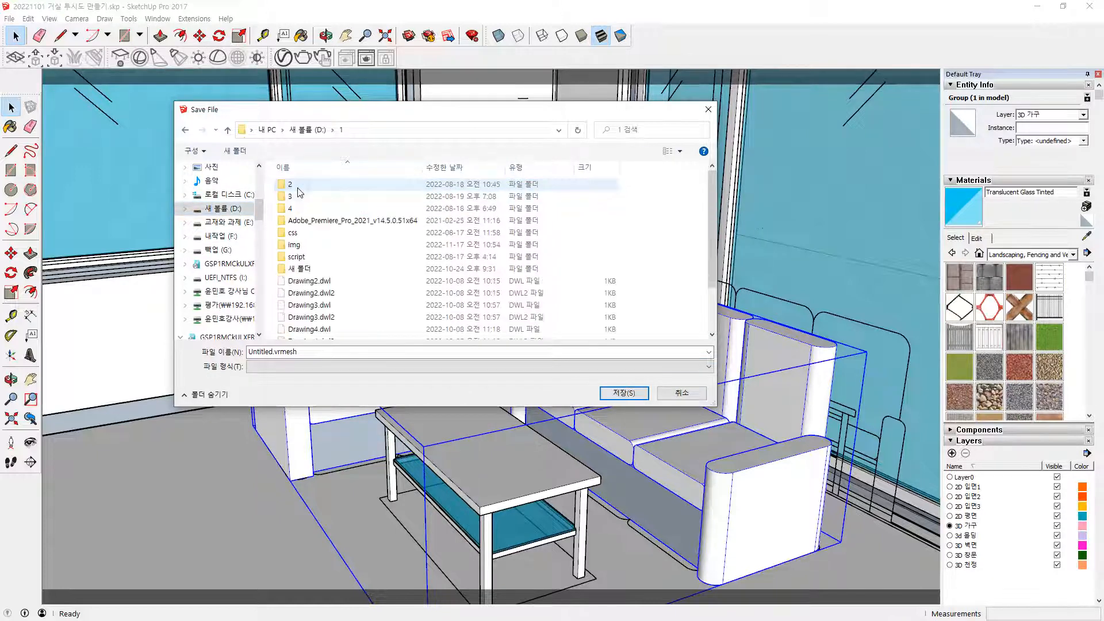
Name the mesh file 소파.vrmesh and save it to export the sofa proxy
double_click(307, 352)
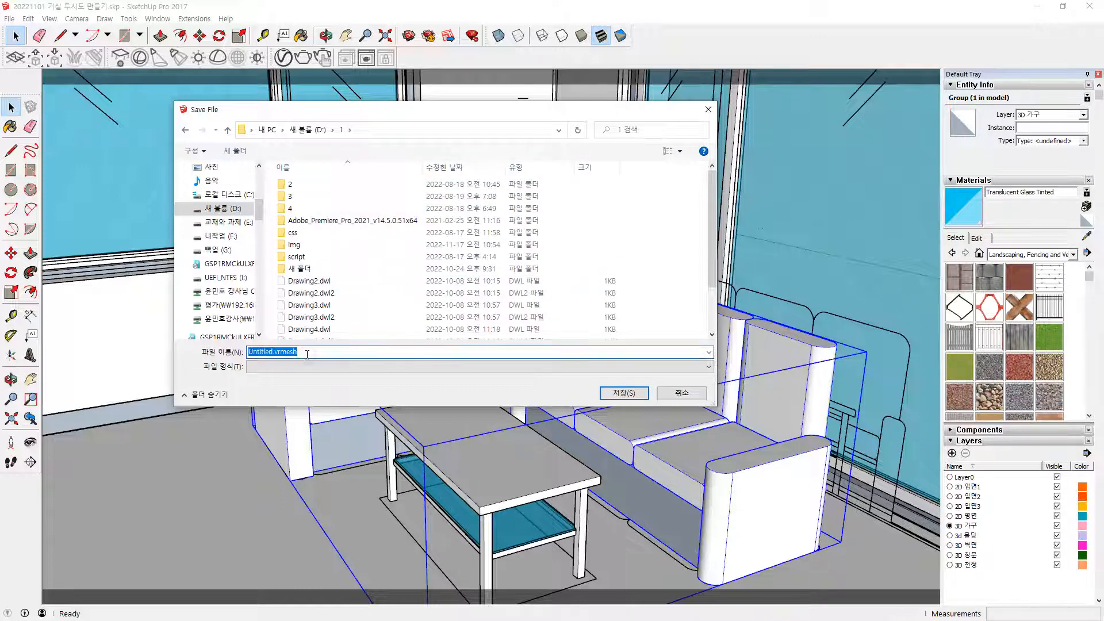
key("Home")
key("Delete")
key("Delete")
key("Delete")
key("Delete")
key("Delete")
key("Delete")
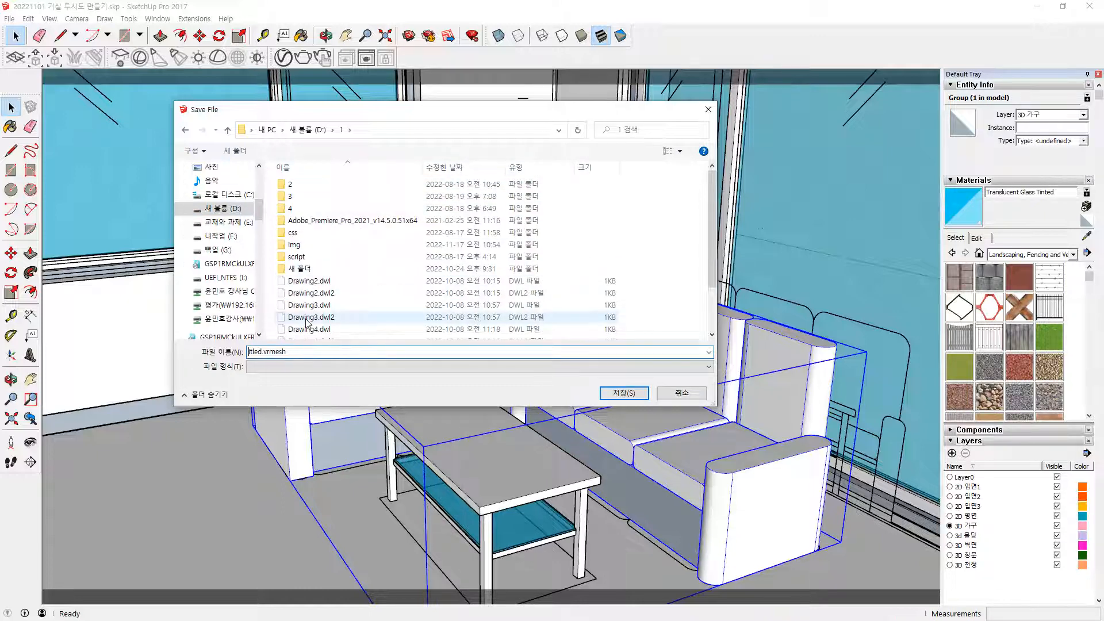
key("Delete")
key("Delete")
type("소파")
key("super+plus")
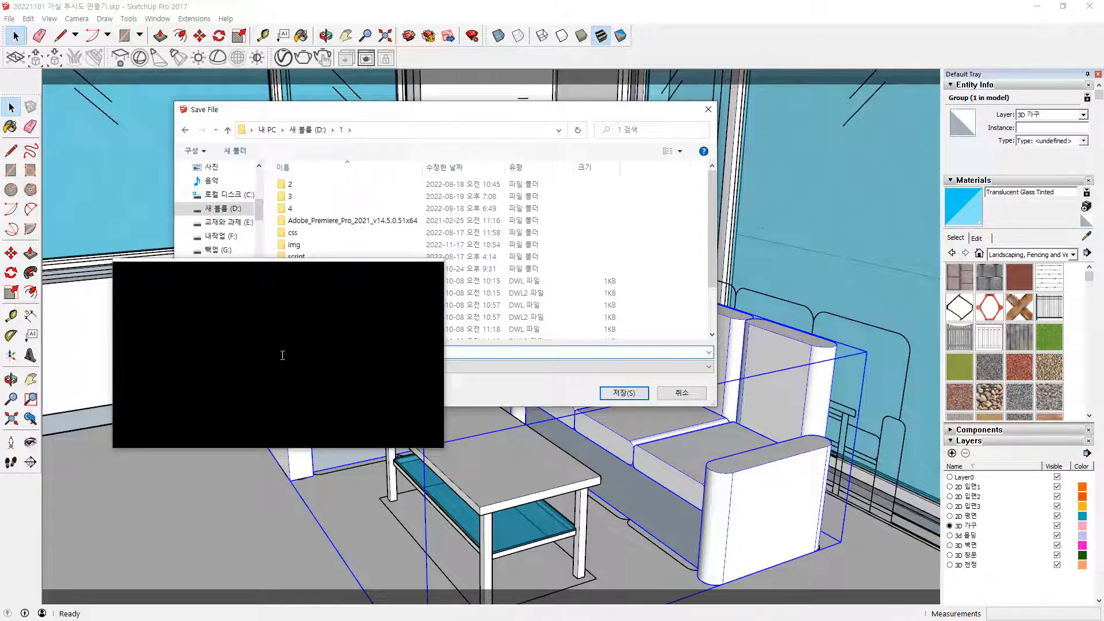
key("Return")
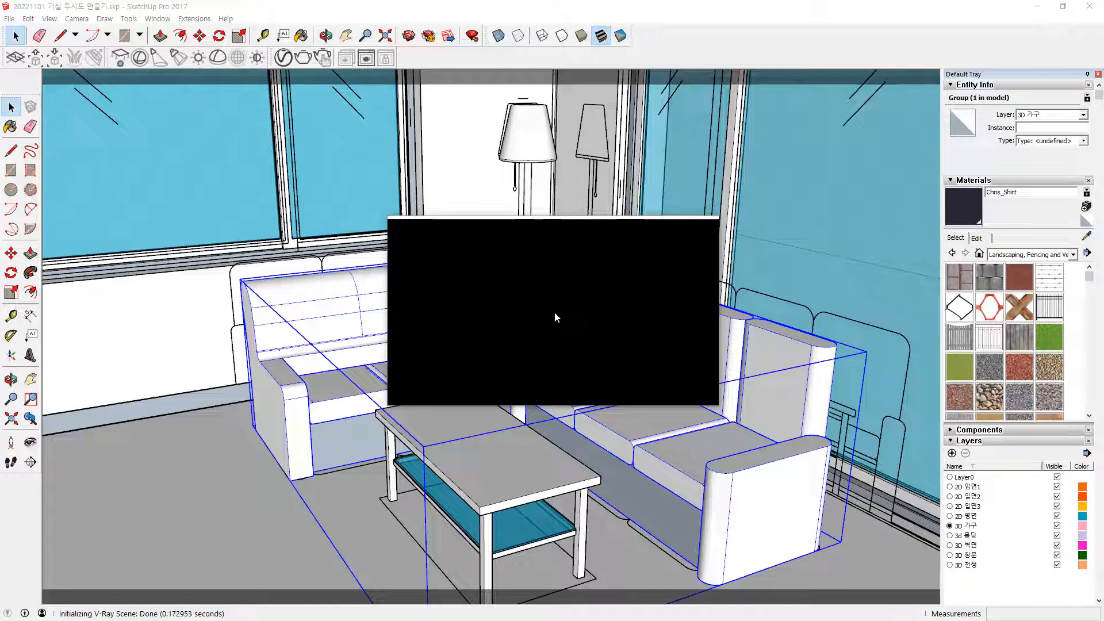
Move the black window off the sofa proxy, render the living room in V-Ray, and close the frame buffer after viewing it
left_click_drag(521, 308, 575, 314)
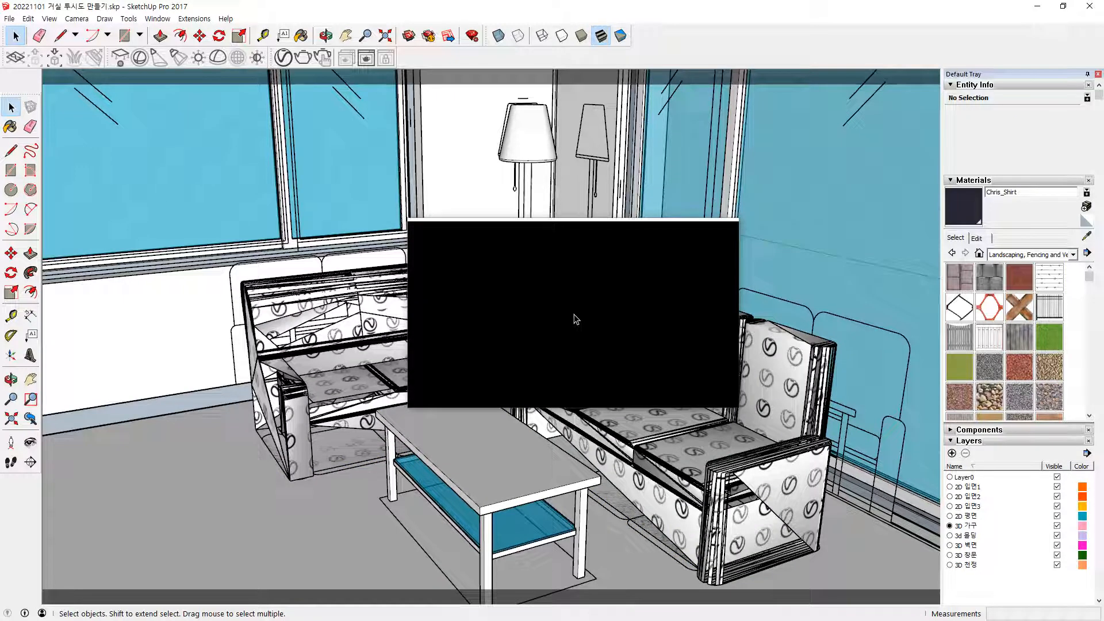
left_click_drag(558, 305, 0, 177)
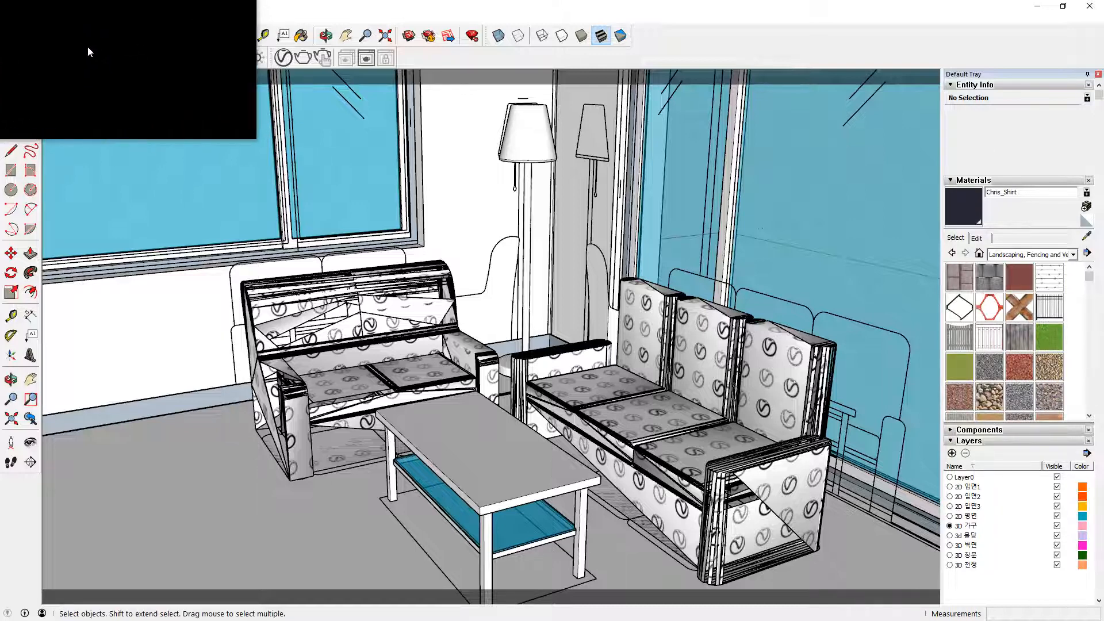
left_click(302, 59)
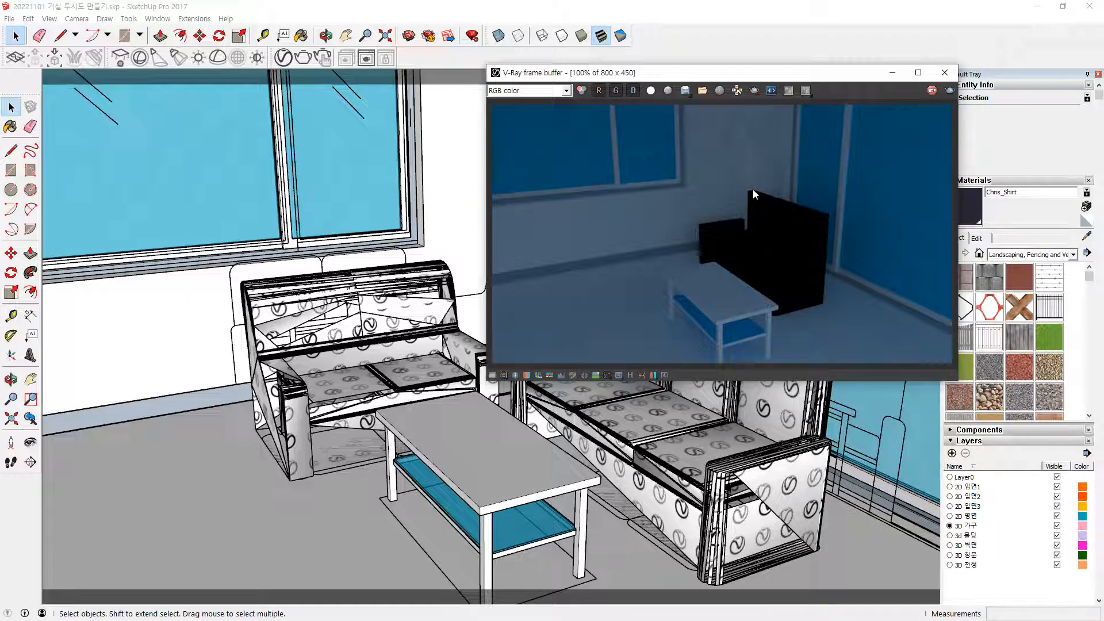
left_click(945, 72)
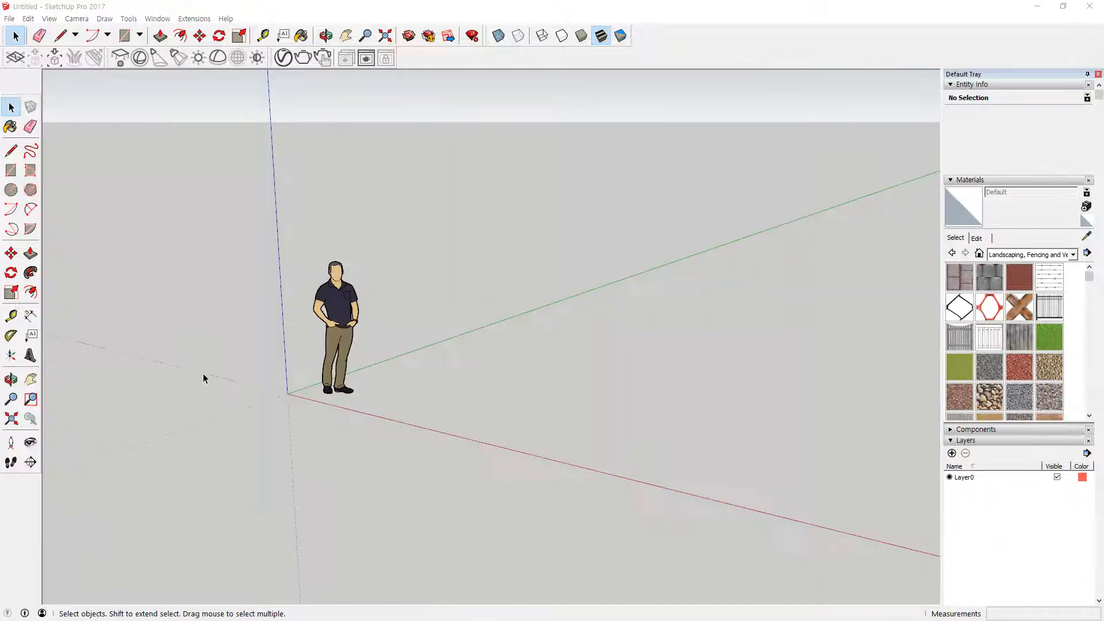
Delete the default person figure from the new model and open the V-Ray Asset Editor
left_click_drag(385, 236, 263, 459)
key("Delete")
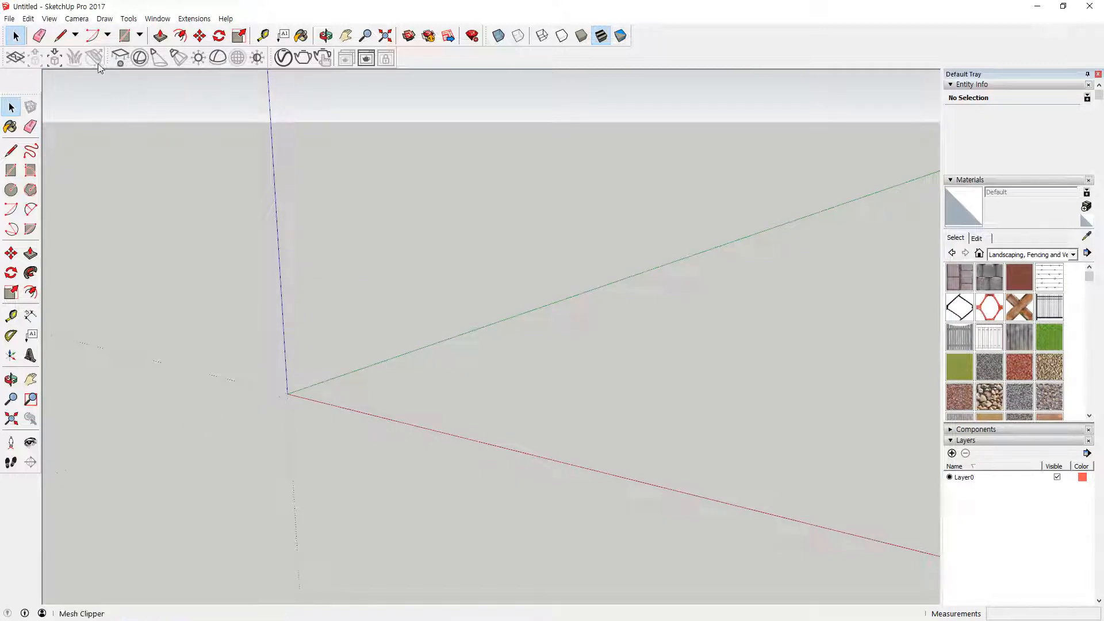
left_click(283, 57)
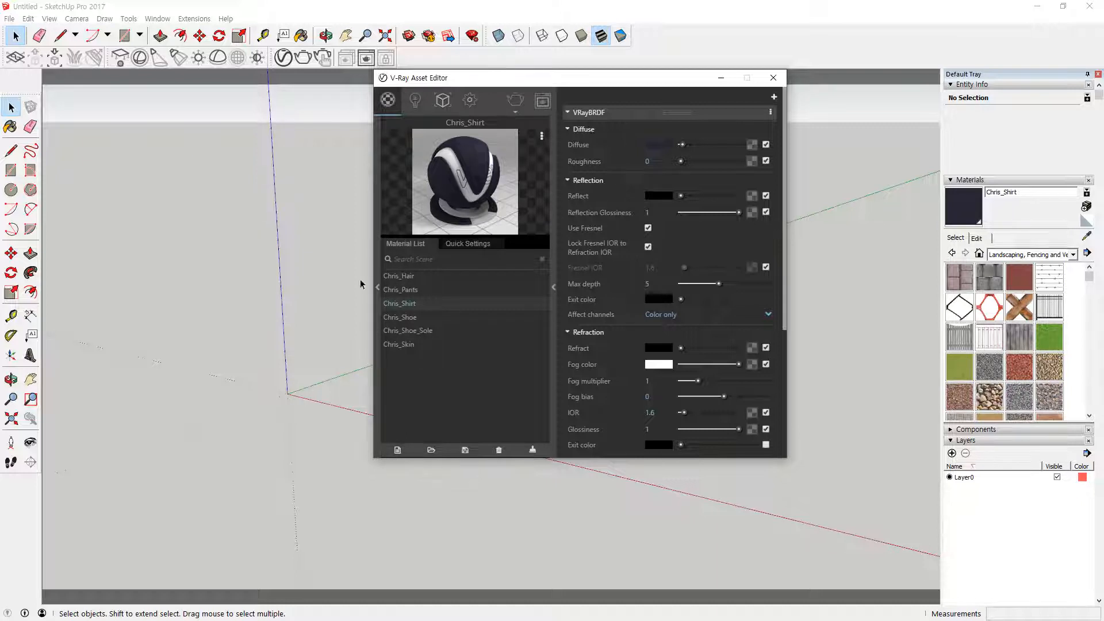
Draw a flat square of about 2089 by 2089 mm on the ground, starting from the model origin
left_click(11, 170)
middle_click_drag(198, 335, 234, 366)
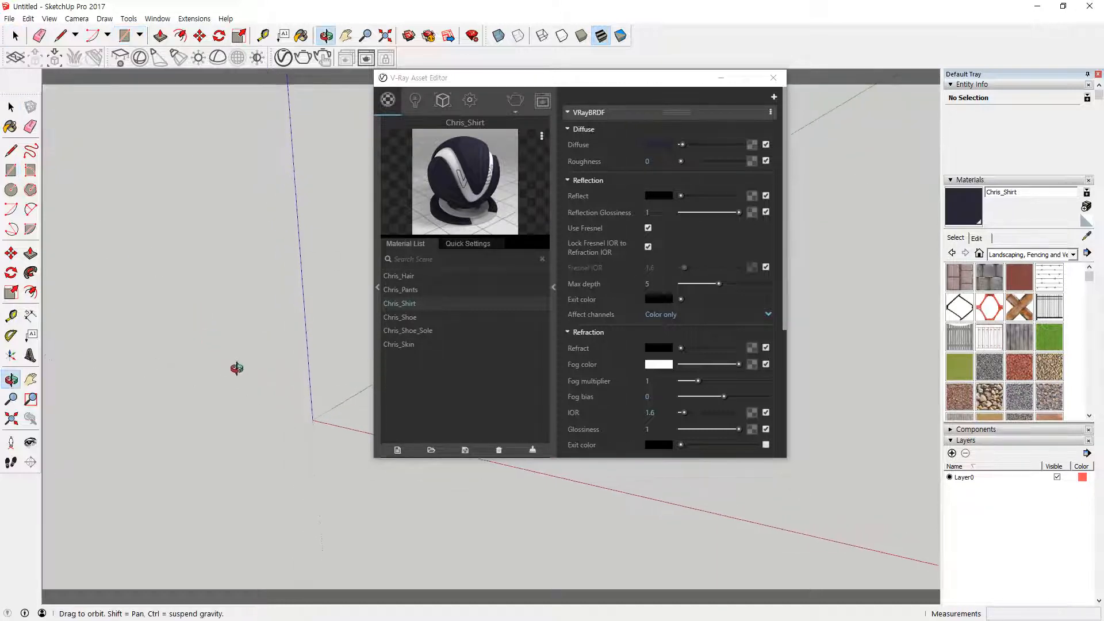
left_click(313, 423)
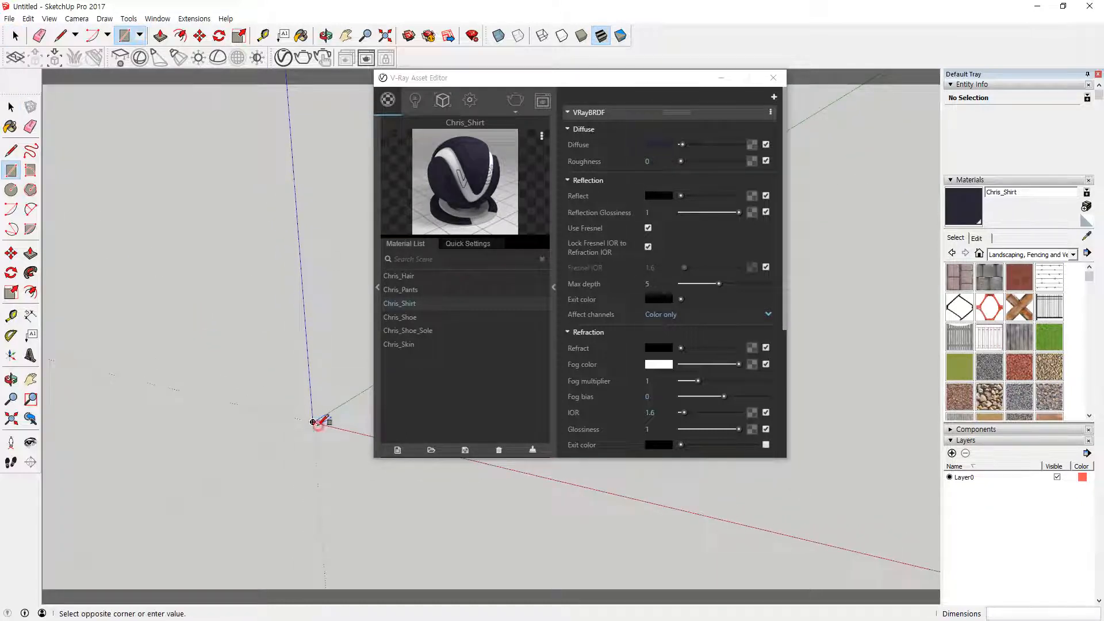
left_click(63, 456)
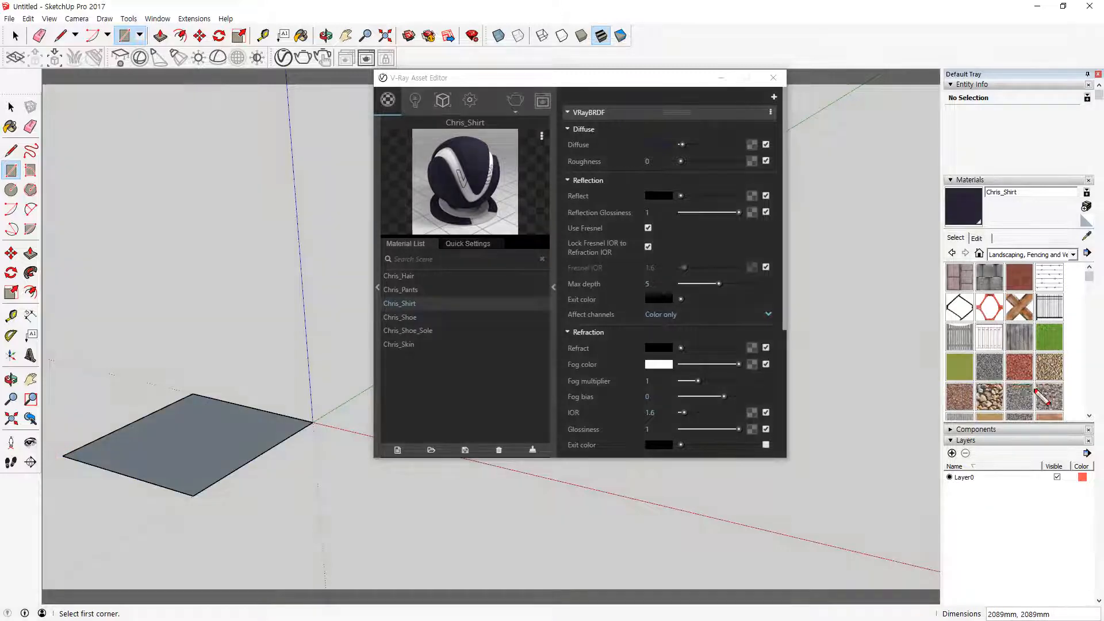
Select the whole square and paint it with the Grass Dark Green material
key("space")
double_click(253, 425)
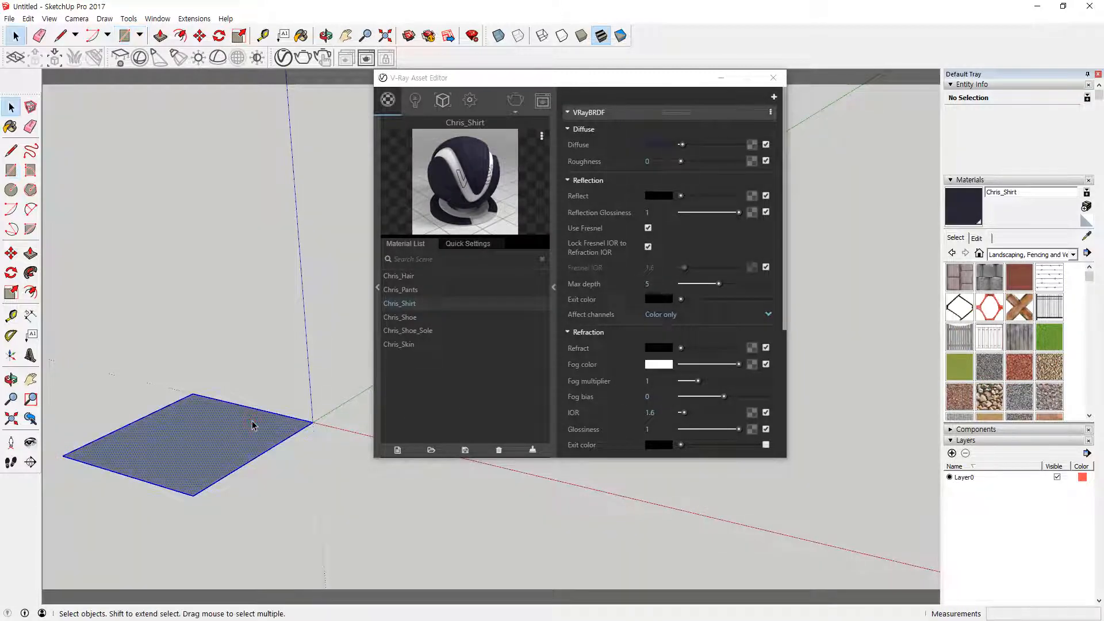
left_click(1050, 336)
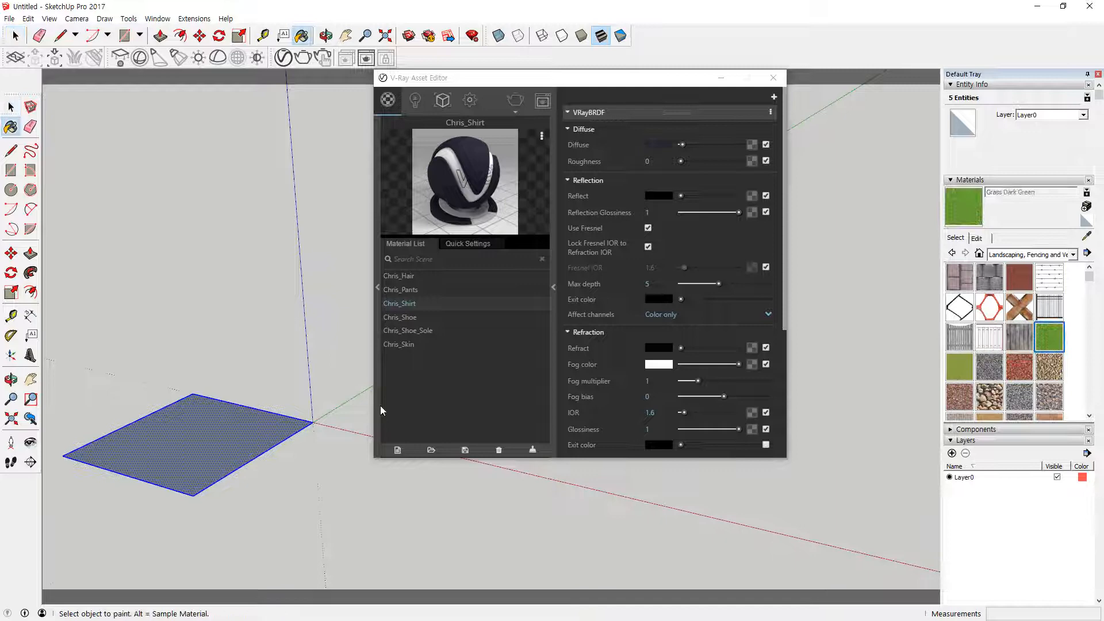
left_click(233, 418)
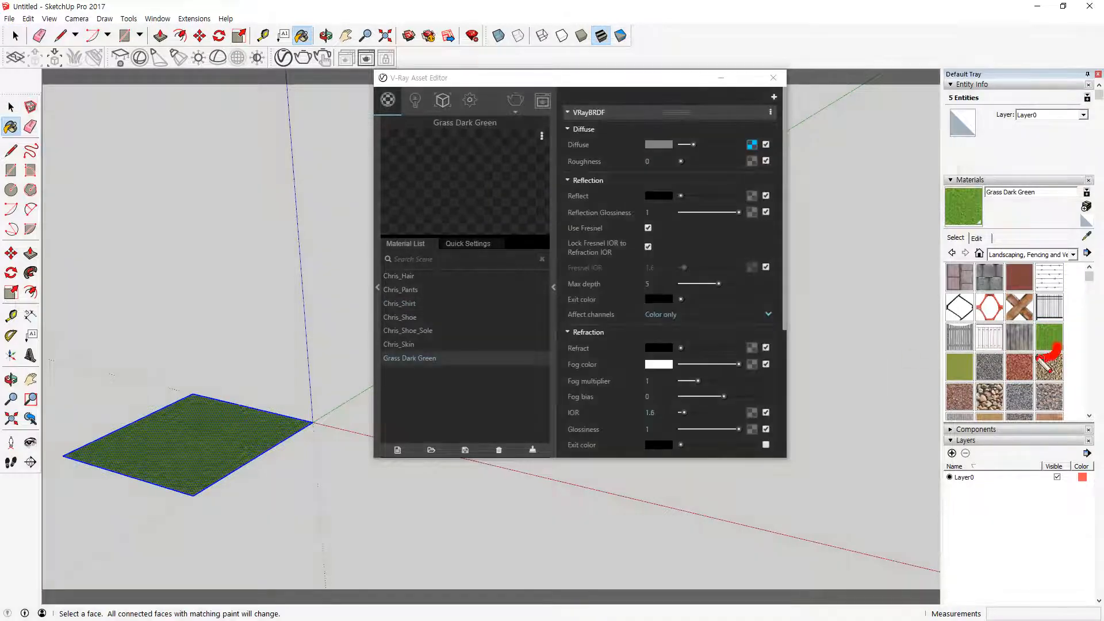
mouse_move(207, 410)
left_mouse_down()
mouse_move(218, 446)
mouse_move(194, 366)
mouse_move(368, 250)
mouse_move(379, 278)
left_mouse_up()
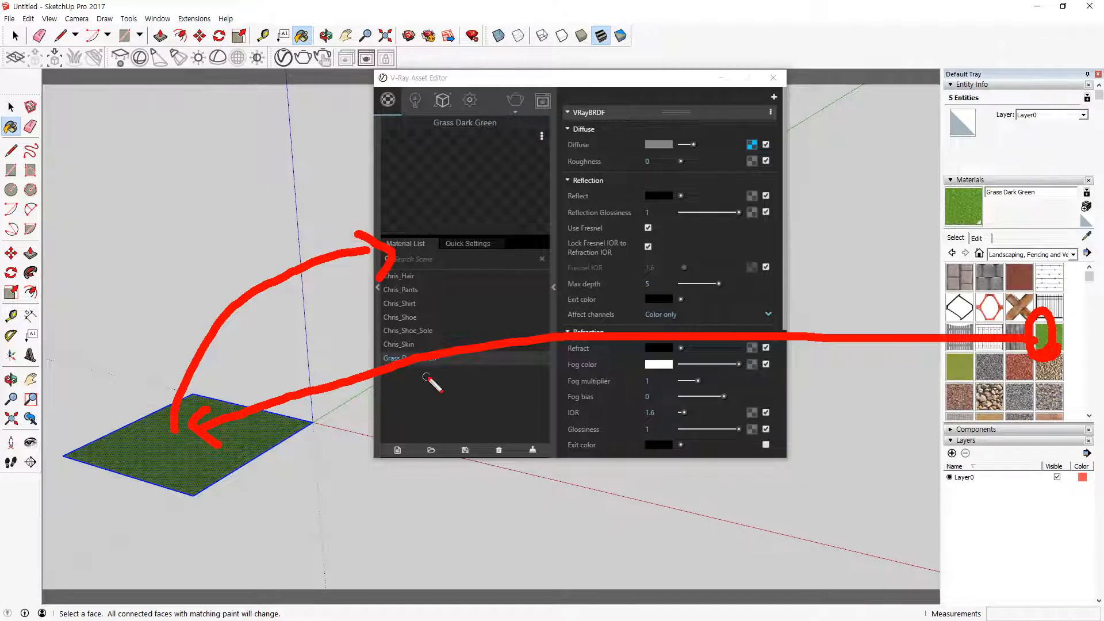
key("e")
mouse_move(442, 379)
left_mouse_down()
mouse_move(426, 382)
mouse_move(477, 370)
mouse_move(431, 386)
left_mouse_up()
key("Escape")
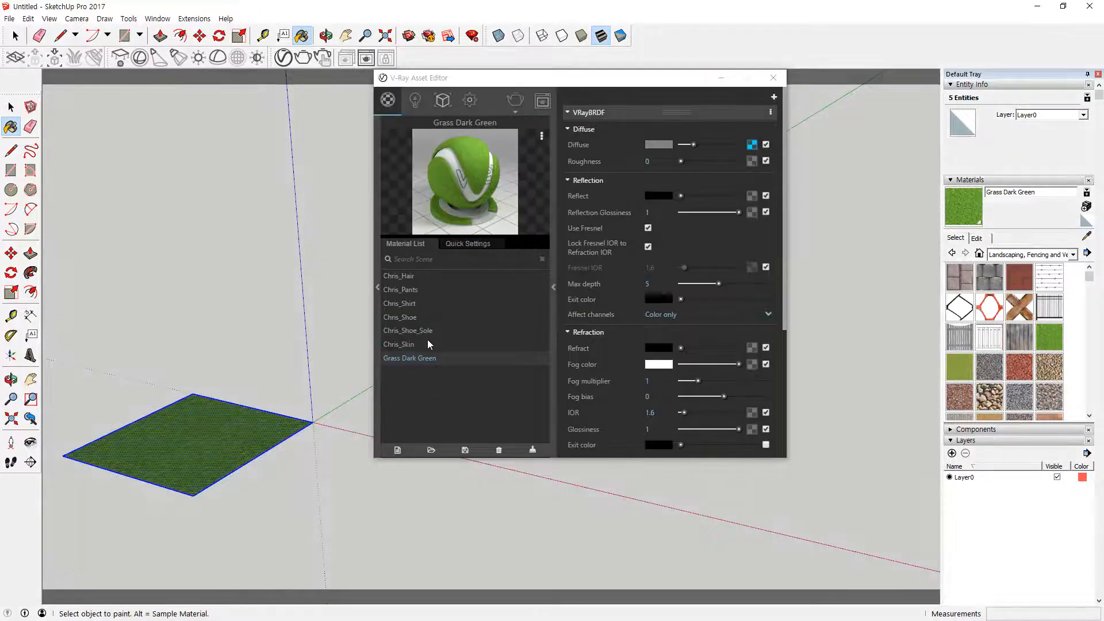
Move the V-Ray Asset Editor away from the grass square and expand its material library
left_click_drag(567, 79, 666, 74)
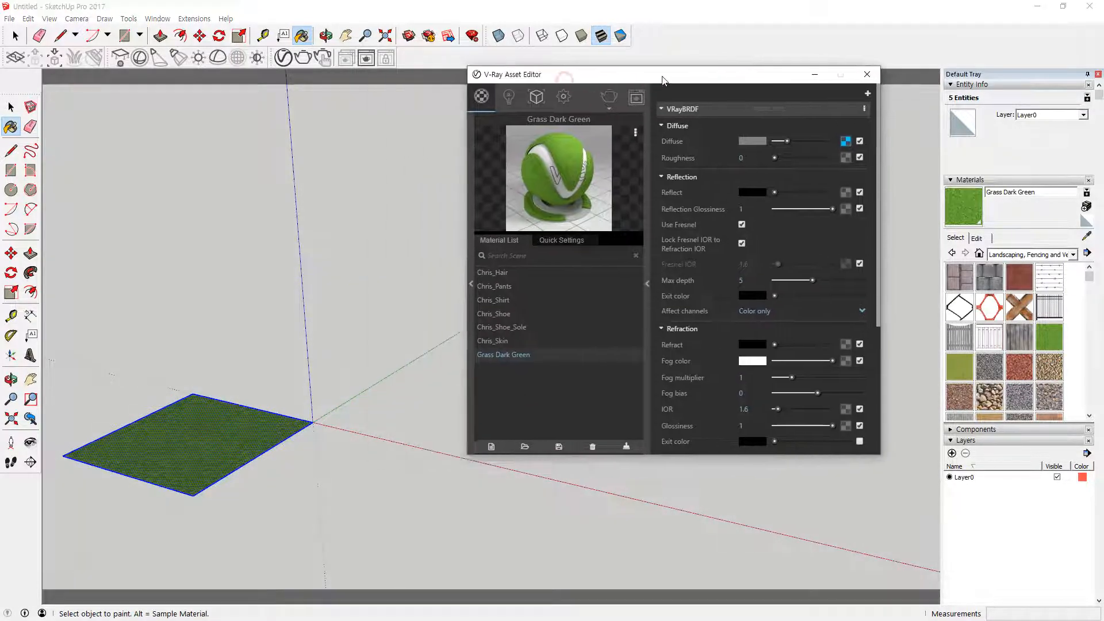
key("ctrl+2")
mouse_move(476, 363)
left_mouse_down()
mouse_move(546, 368)
mouse_move(583, 422)
left_mouse_up()
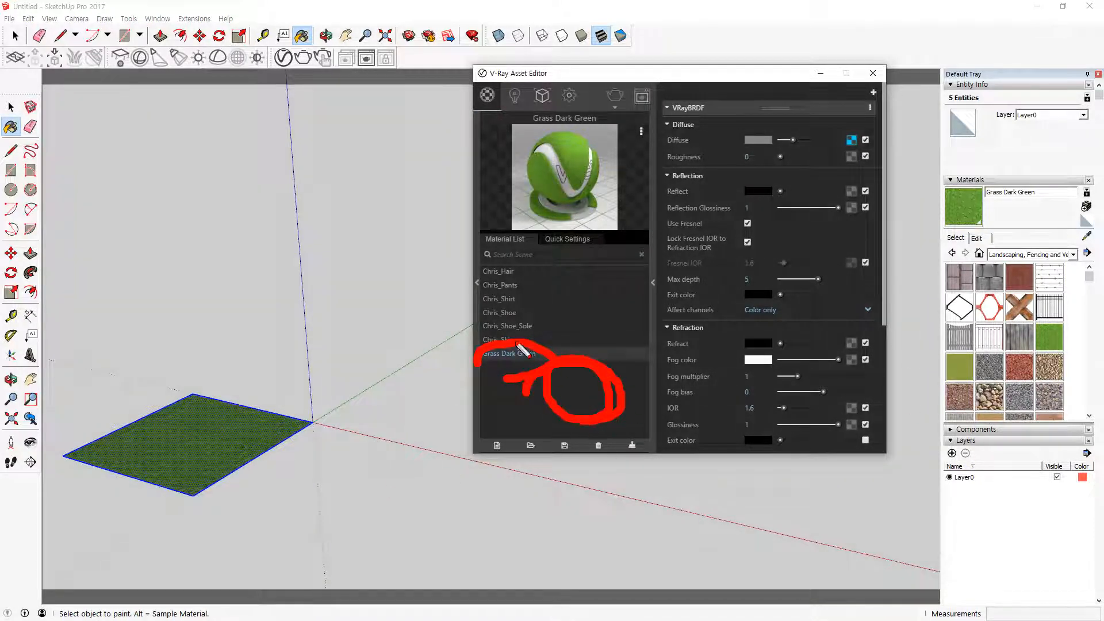
key("Escape")
left_click(477, 282)
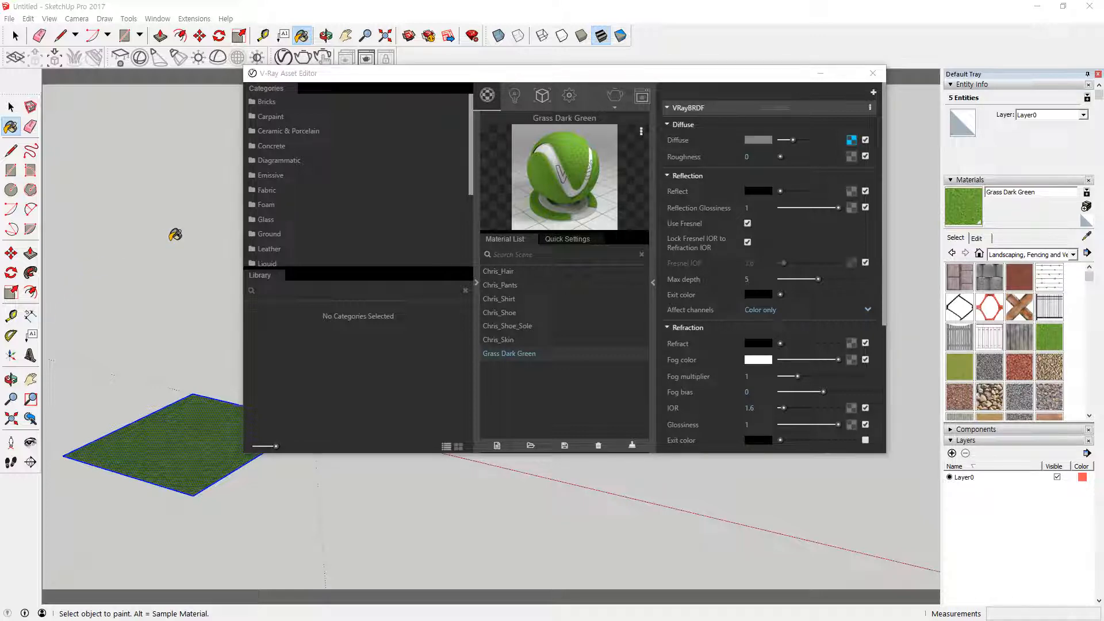
Collapse and expand the Asset Editor's material library several times, leaving it open
key("super+plus")
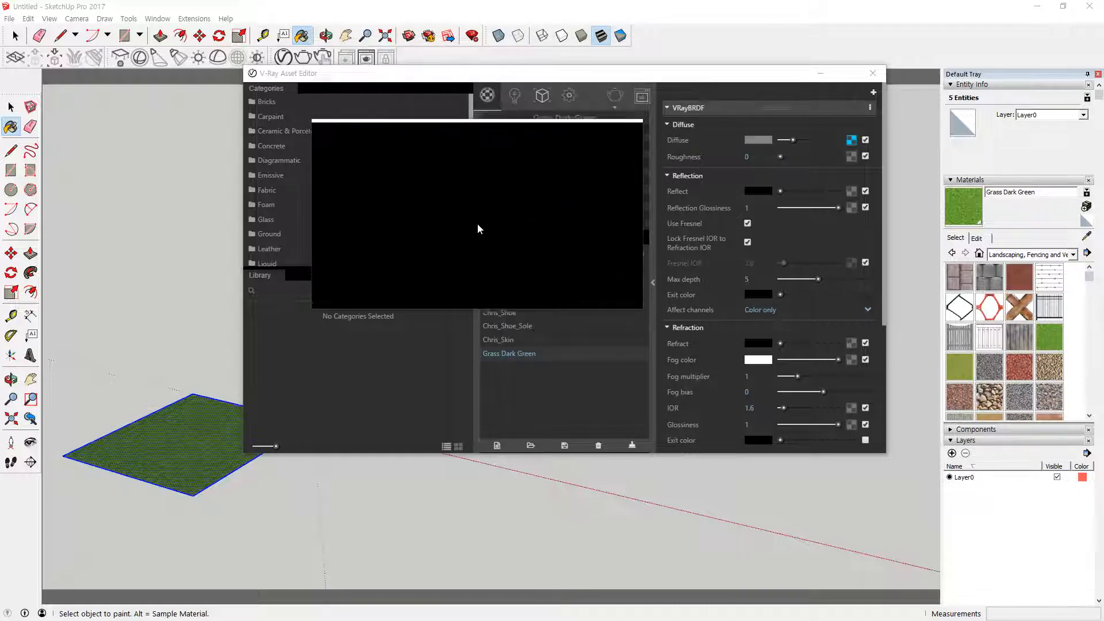
left_click(477, 285)
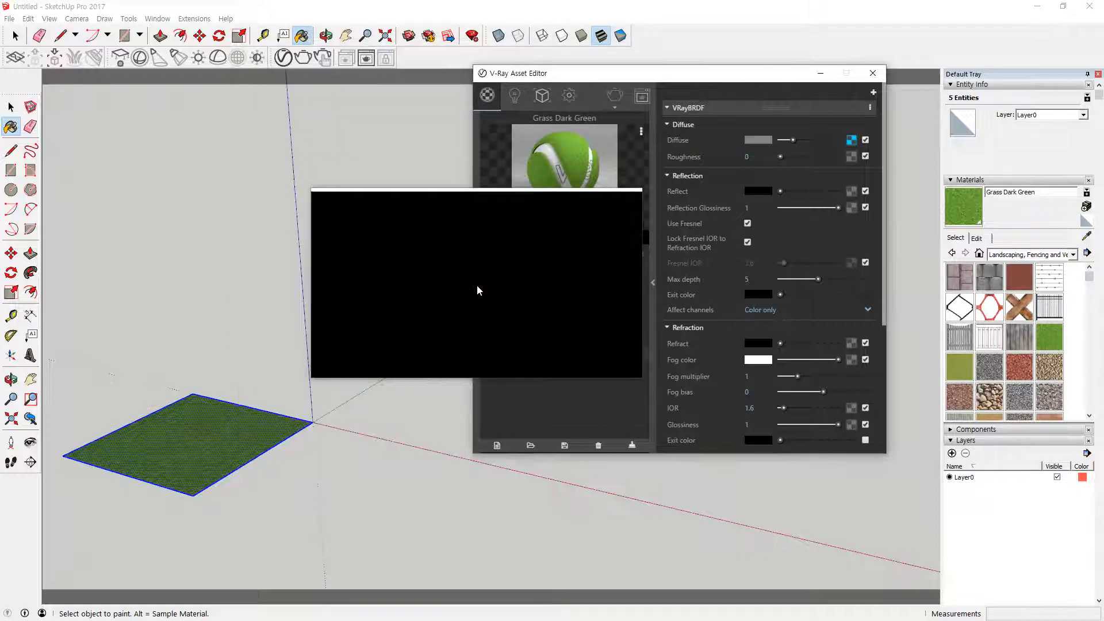
left_click(478, 286)
left_click(477, 285)
left_click(478, 286)
left_click(477, 286)
left_click(477, 286)
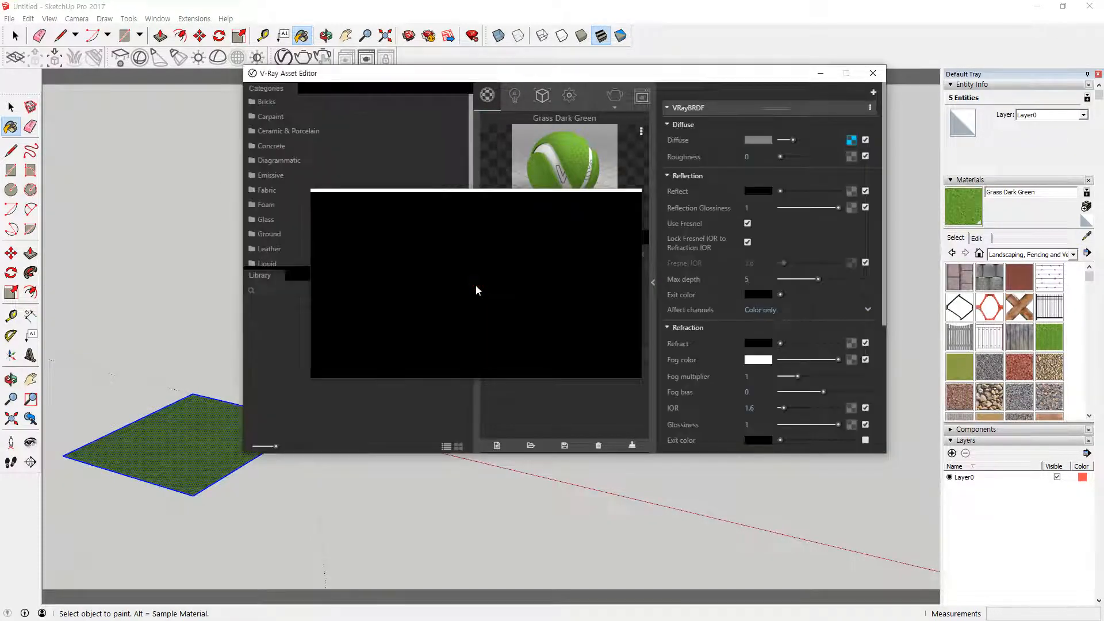
left_click(477, 286)
left_click(476, 286)
left_click(475, 286)
left_click(476, 286)
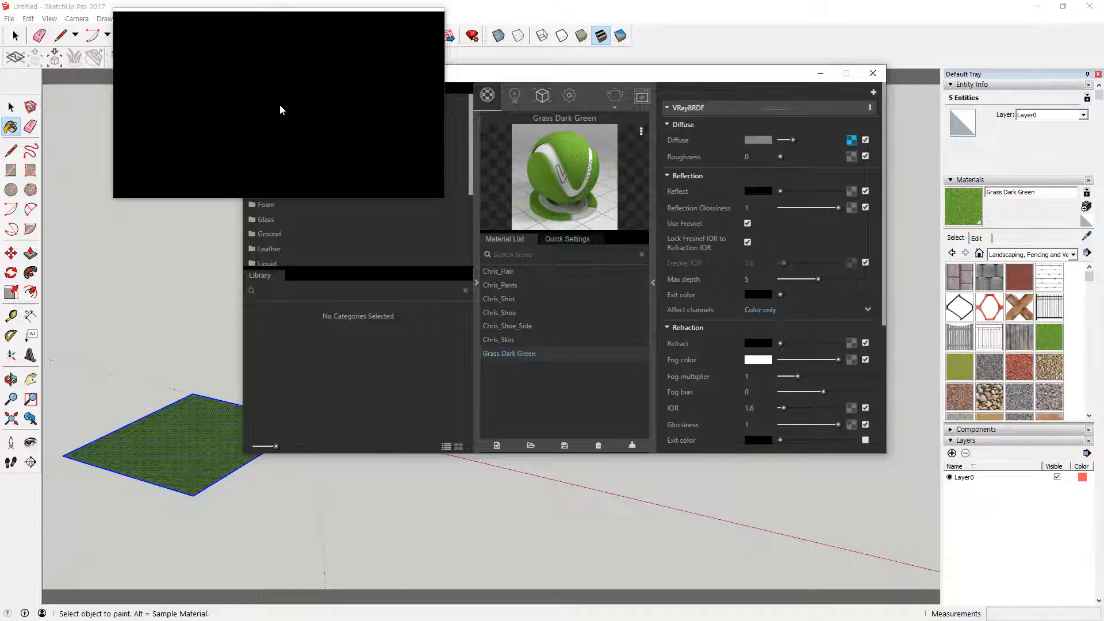
Open the Bricks category in the material library and add Bricks A02 1m to the scene's material list
mouse_move(280, 109)
left_mouse_down()
mouse_move(239, 111)
mouse_move(266, 121)
mouse_move(266, 109)
mouse_move(257, 300)
mouse_move(279, 366)
mouse_move(305, 380)
left_mouse_up()
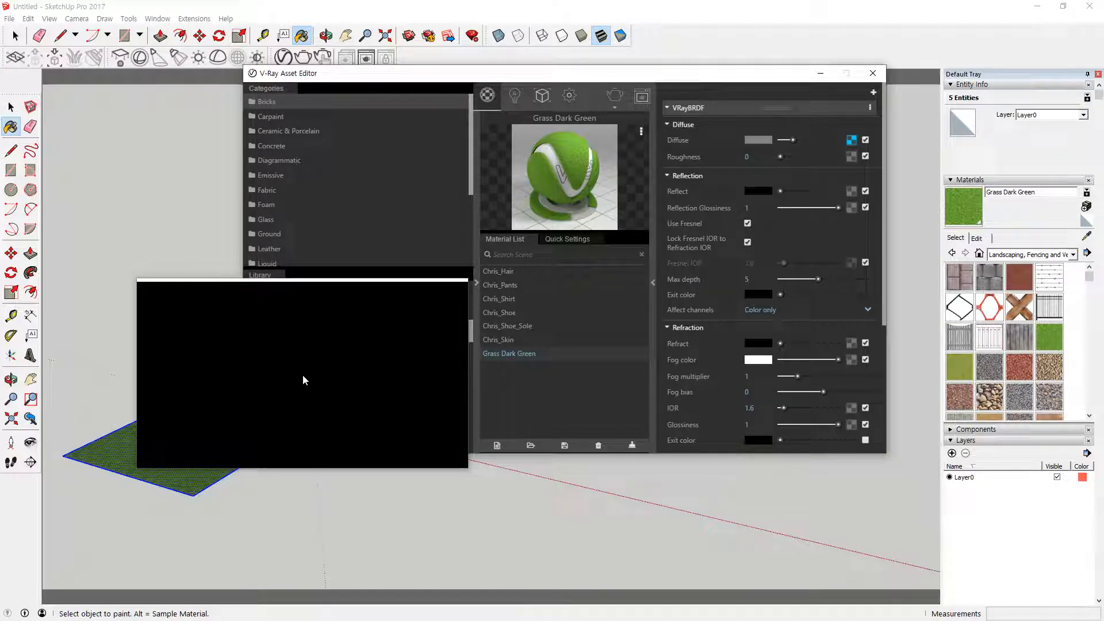
left_click_drag(303, 375, 562, 180)
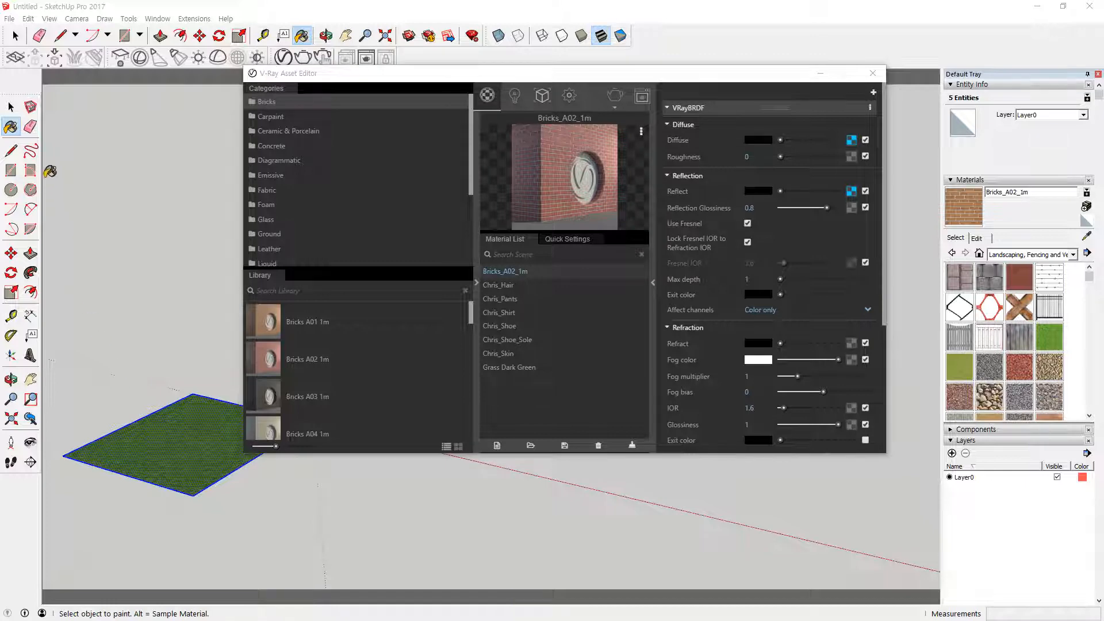
Select the grass square with its edges and apply the Bricks_A02_1m material to the selection
left_click(11, 107)
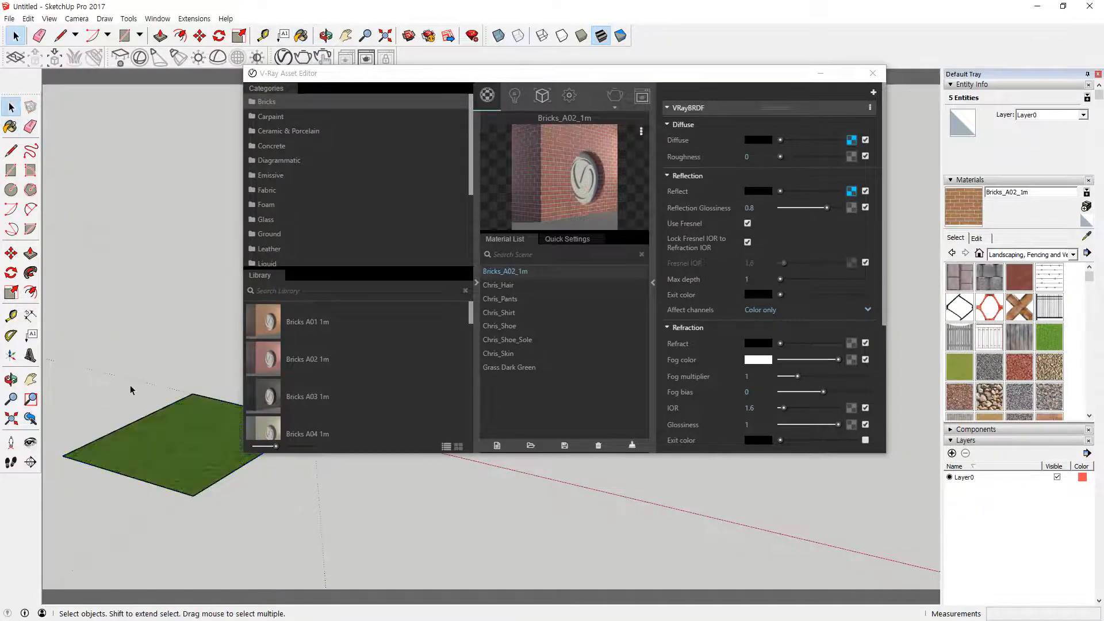
left_click(107, 322)
double_click(147, 425)
middle_click_drag(148, 425, 175, 478)
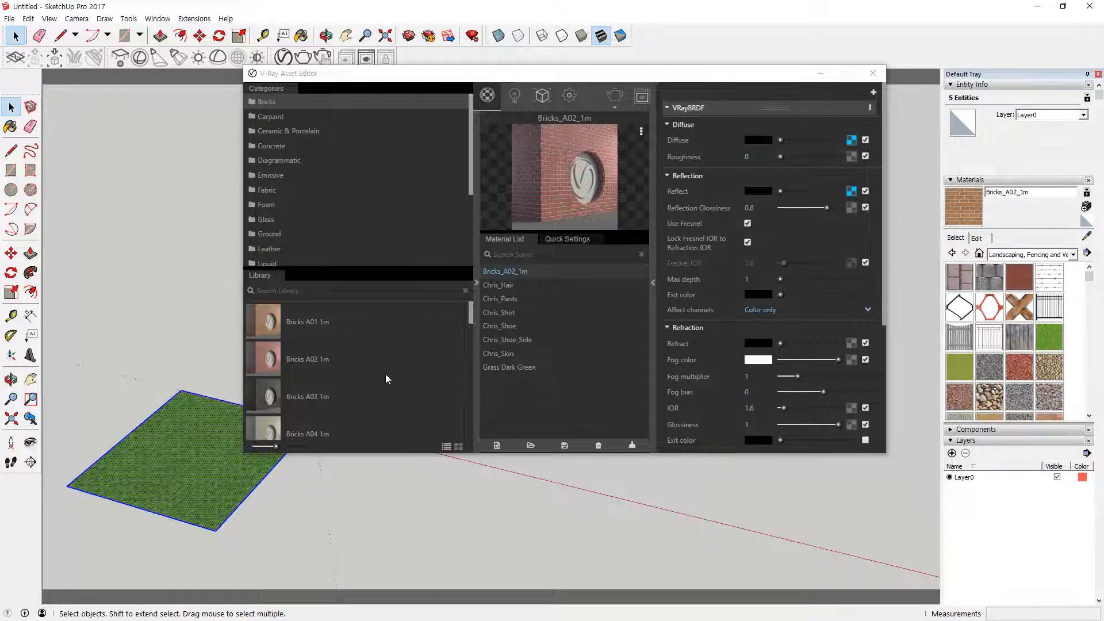
right_click(515, 271)
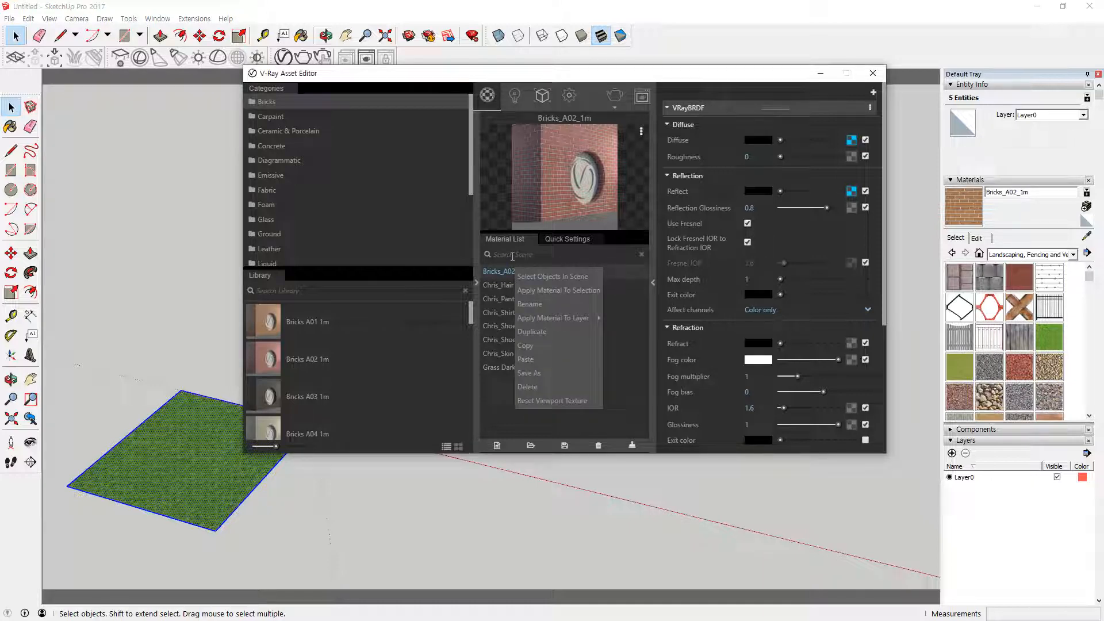
key("super+plus")
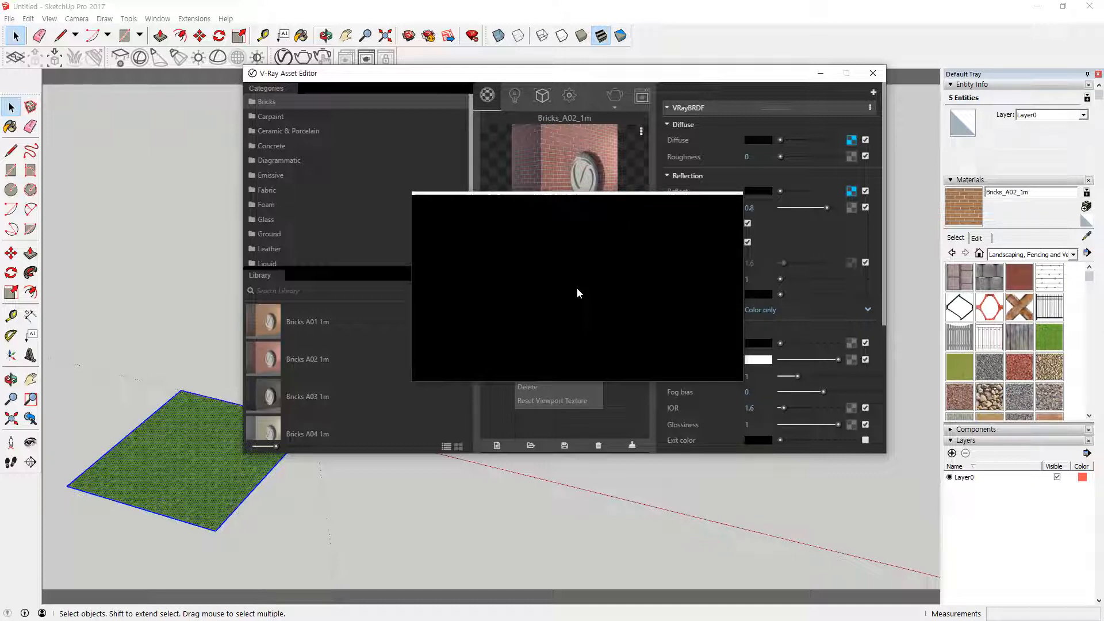
left_click(577, 294)
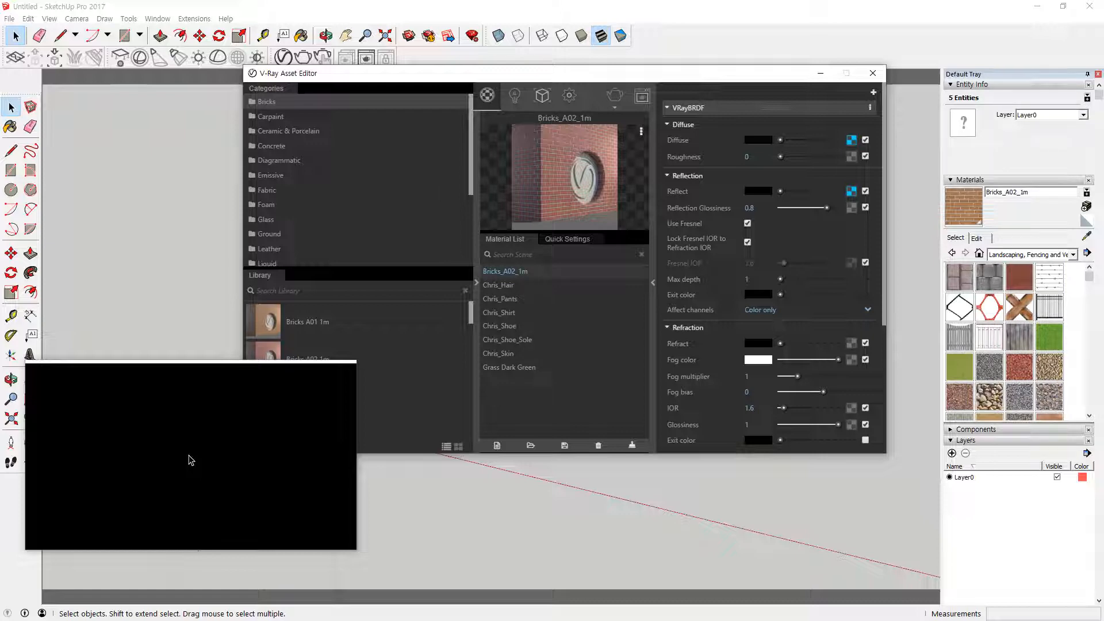
Switch the Bricks_A02_1m material preview to the close-up wall view
left_click_drag(191, 460, 603, 168)
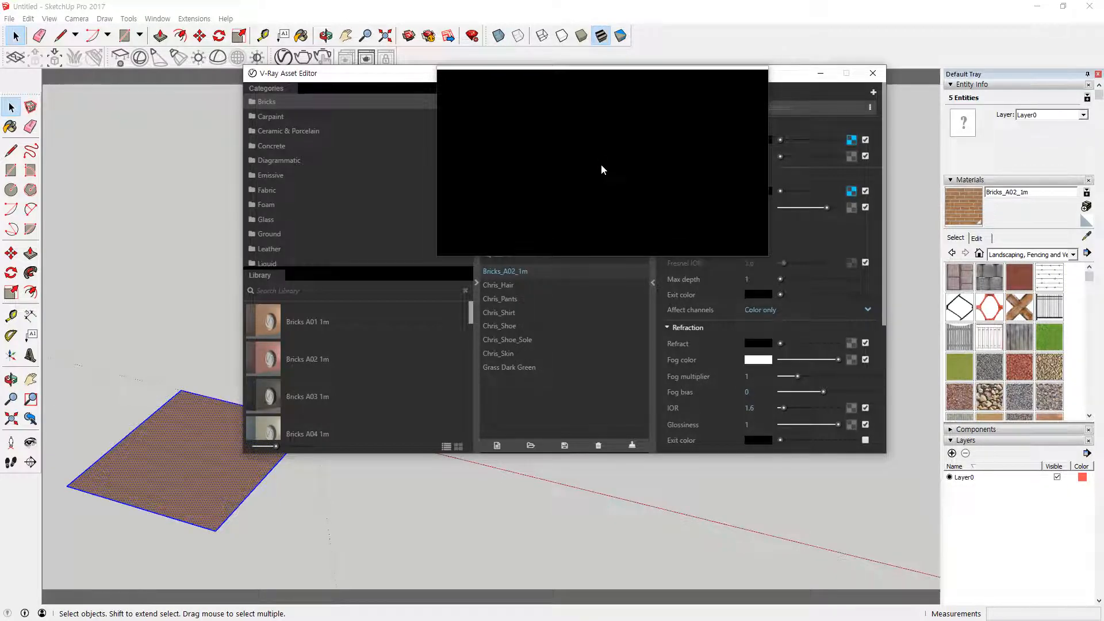
mouse_move(602, 164)
left_mouse_down()
mouse_move(593, 191)
mouse_move(643, 130)
mouse_move(603, 158)
mouse_move(590, 184)
mouse_move(589, 159)
mouse_move(582, 185)
mouse_move(646, 136)
mouse_move(614, 157)
mouse_move(595, 196)
mouse_move(579, 164)
mouse_move(642, 139)
mouse_move(593, 210)
mouse_move(585, 168)
mouse_move(640, 132)
mouse_move(587, 223)
mouse_move(580, 161)
mouse_move(645, 132)
mouse_move(601, 187)
mouse_move(587, 243)
mouse_move(562, 221)
mouse_move(565, 164)
mouse_move(569, 172)
left_mouse_up()
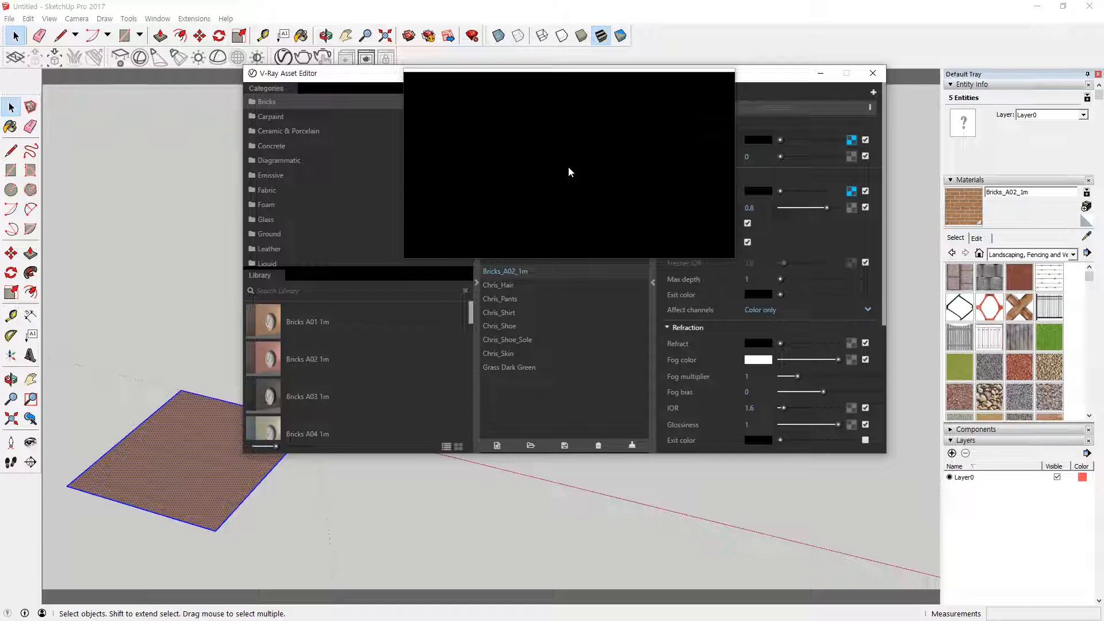
left_click_drag(569, 166, 553, 439)
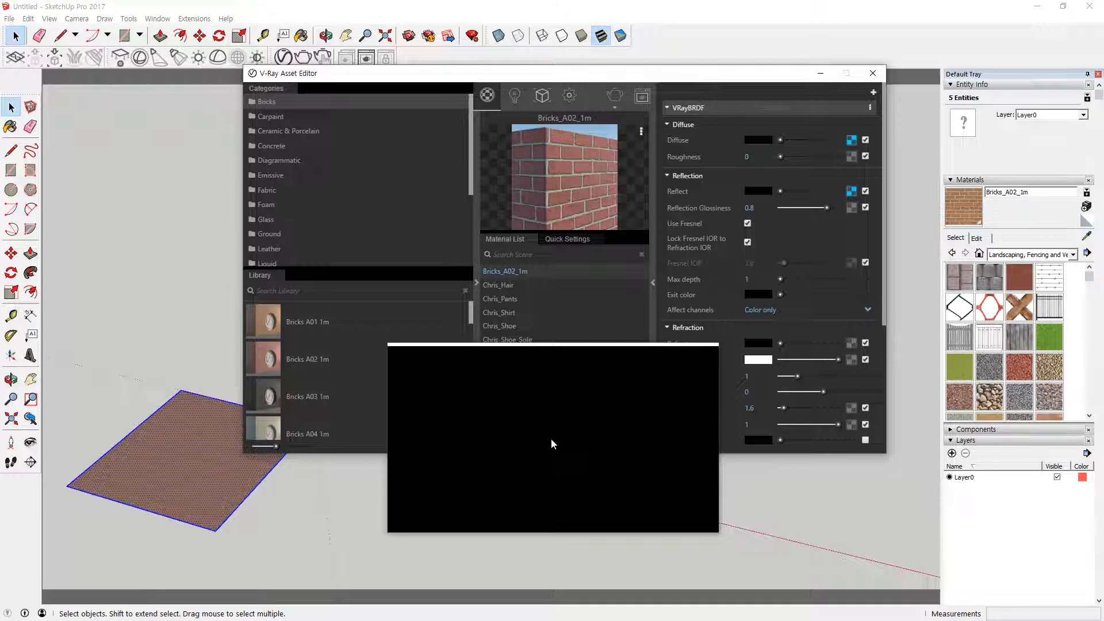
Review the available V-Ray material types for a new material and create a Generic one
left_click_drag(551, 444, 498, 447)
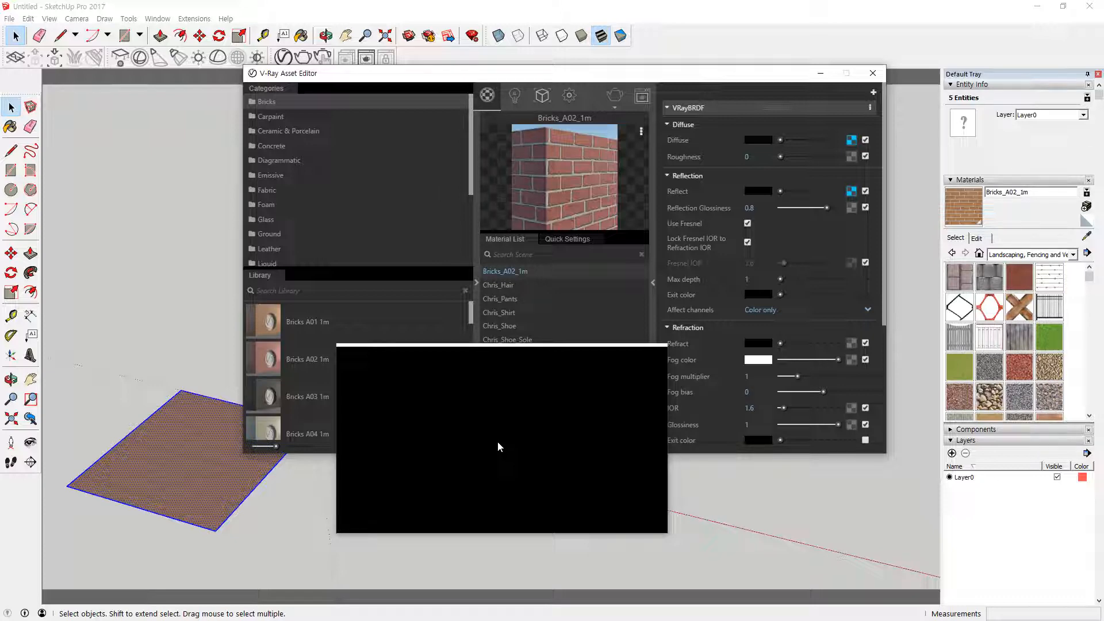
right_click(498, 442)
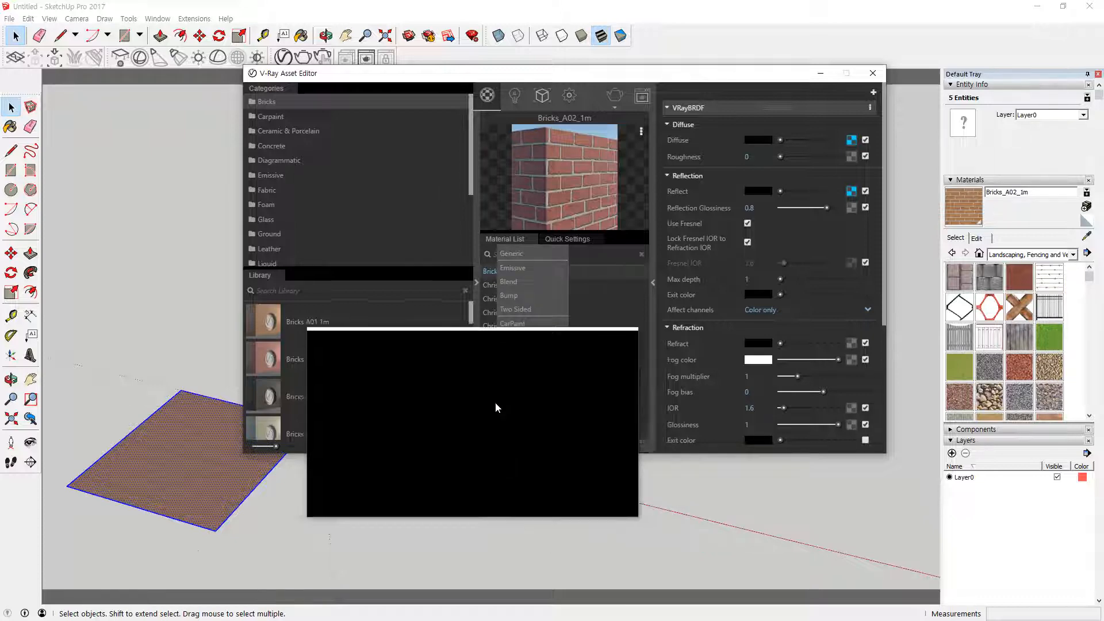
left_click_drag(497, 407, 565, 255)
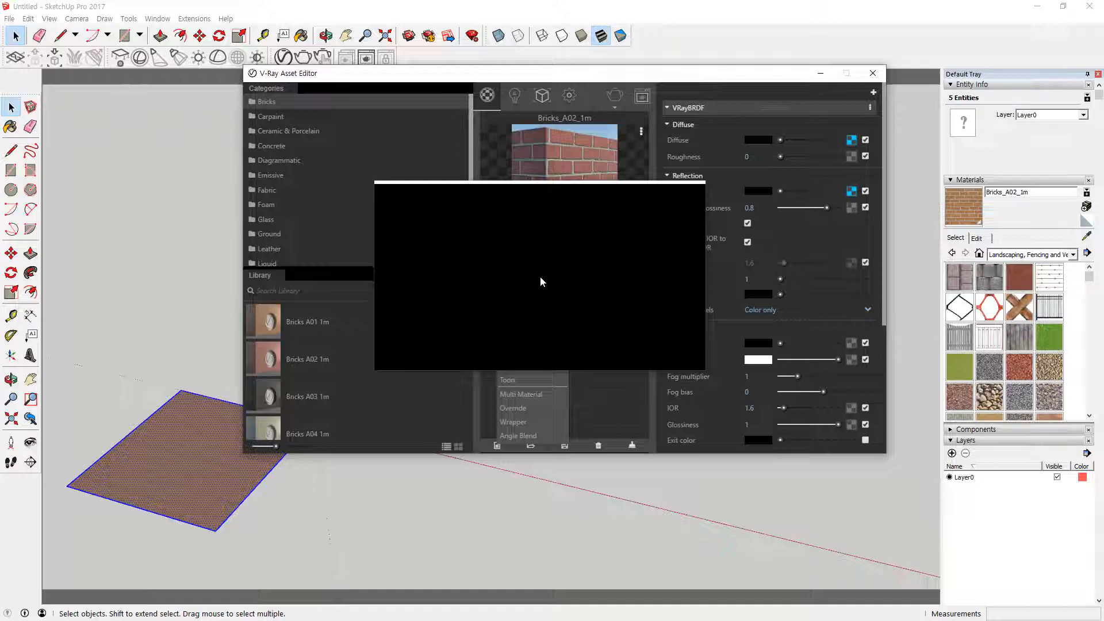
left_click_drag(541, 277, 516, 299)
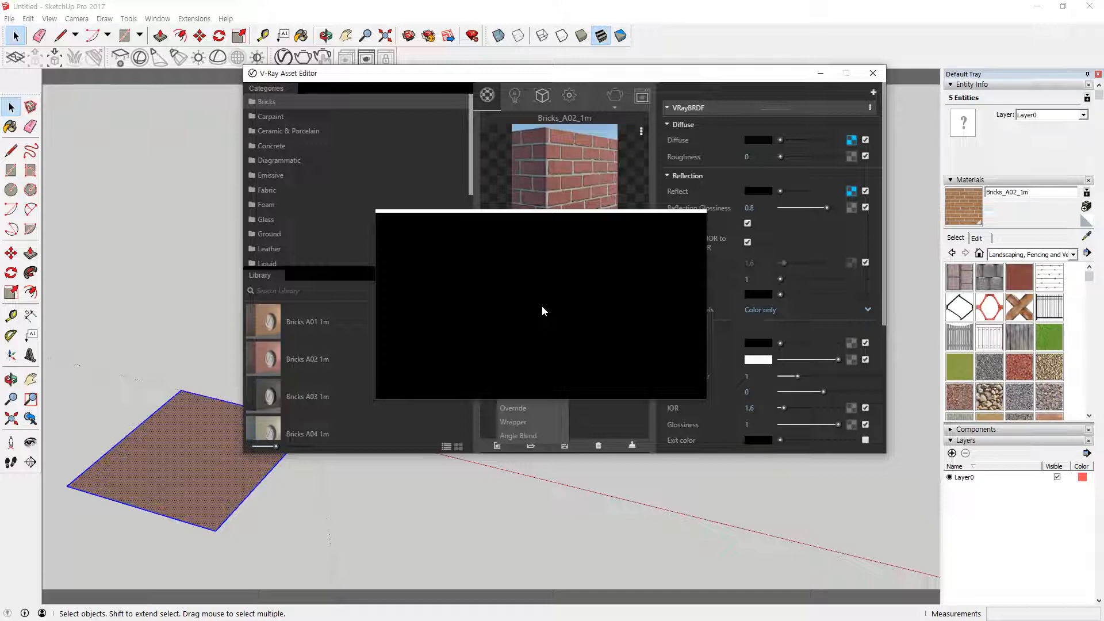
left_click_drag(542, 306, 539, 366)
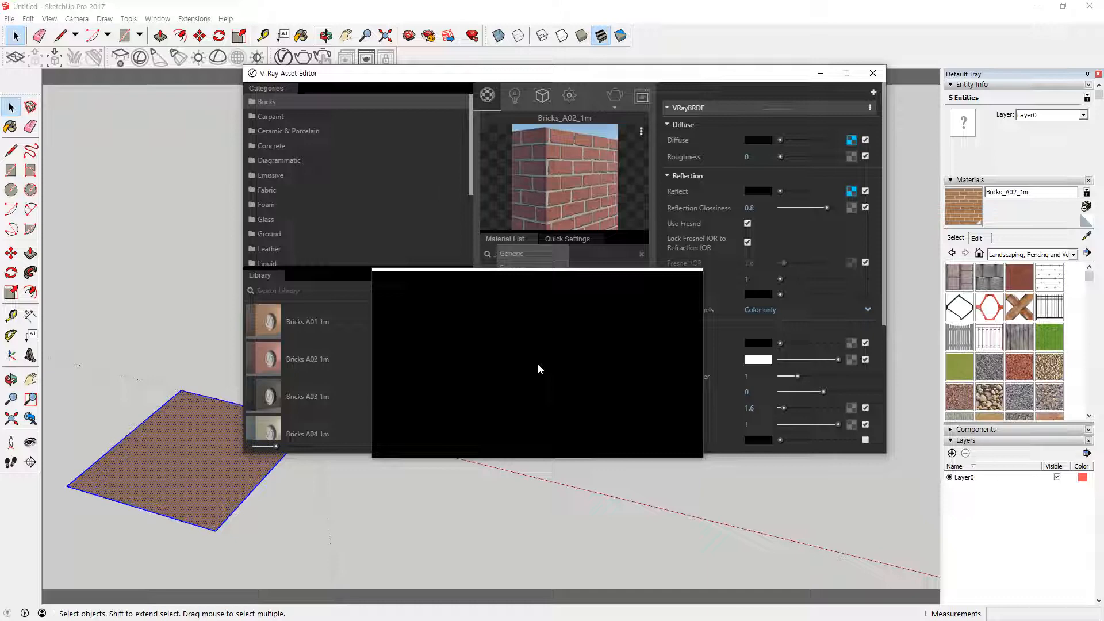
left_click_drag(540, 369, 562, 379)
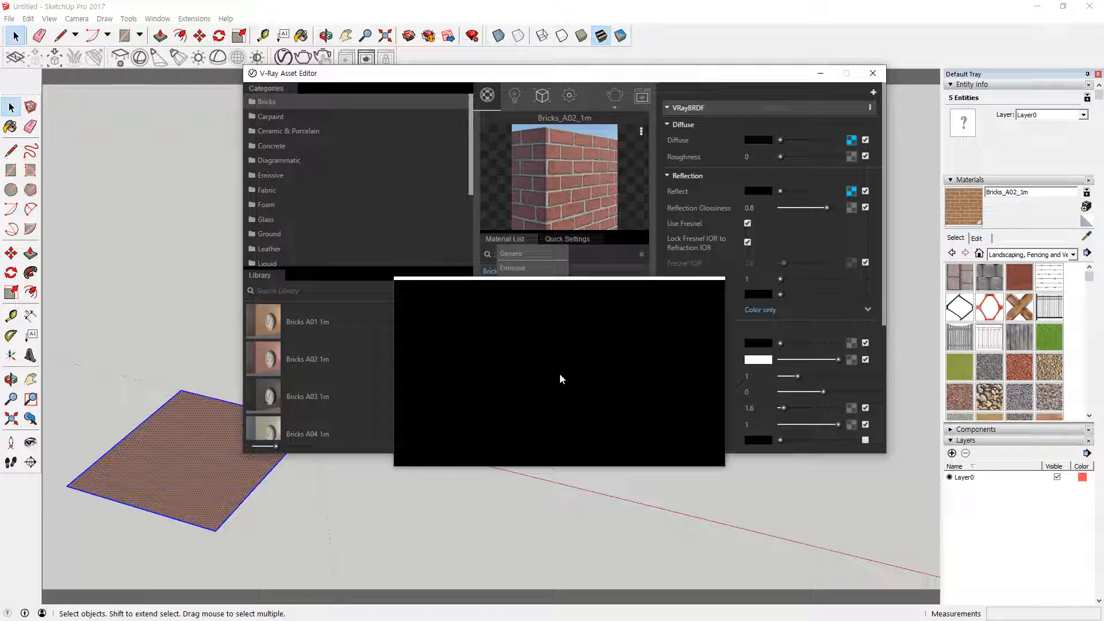
left_click_drag(560, 374, 548, 397)
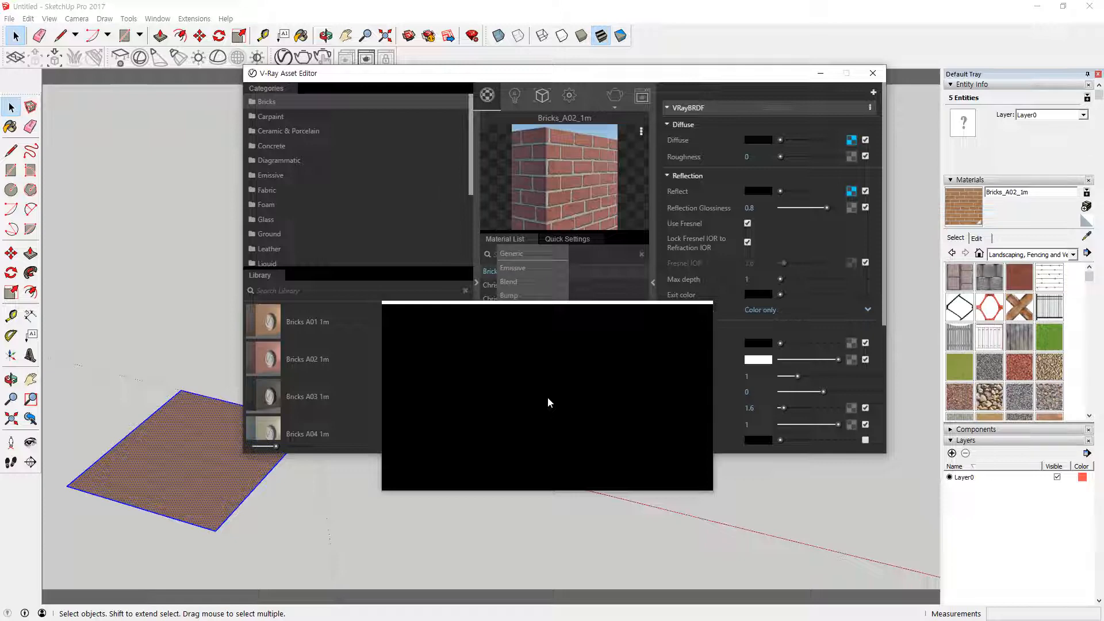
mouse_move(548, 397)
left_mouse_down()
mouse_move(538, 414)
mouse_move(541, 402)
left_mouse_up()
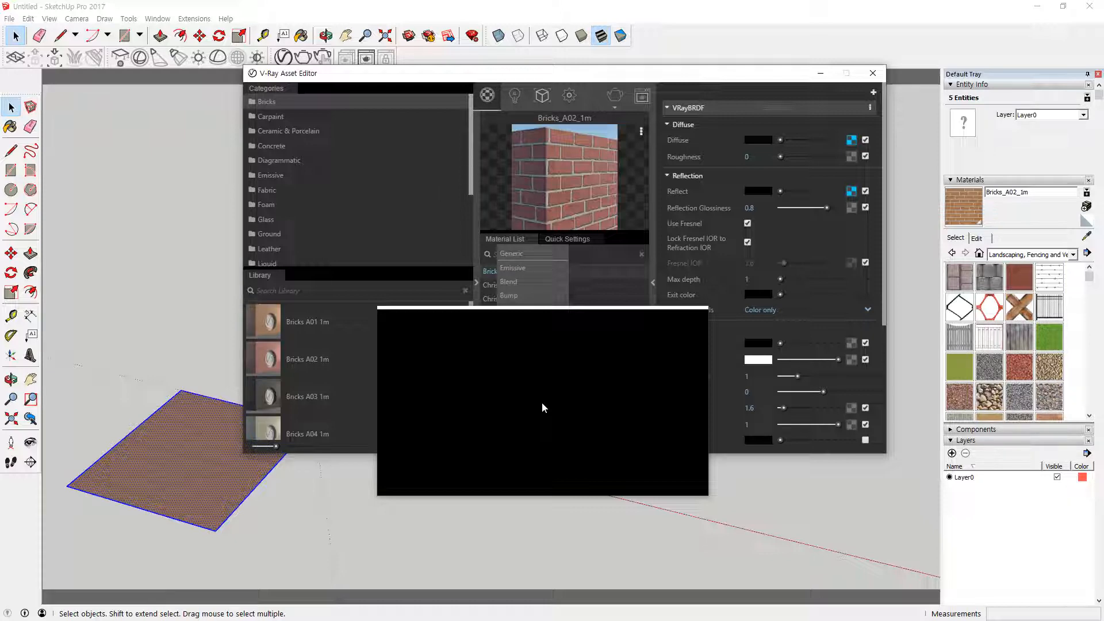
mouse_move(543, 403)
left_mouse_down()
mouse_move(582, 297)
mouse_move(552, 272)
mouse_move(558, 254)
mouse_move(551, 288)
mouse_move(558, 281)
mouse_move(508, 384)
mouse_move(529, 409)
left_mouse_up()
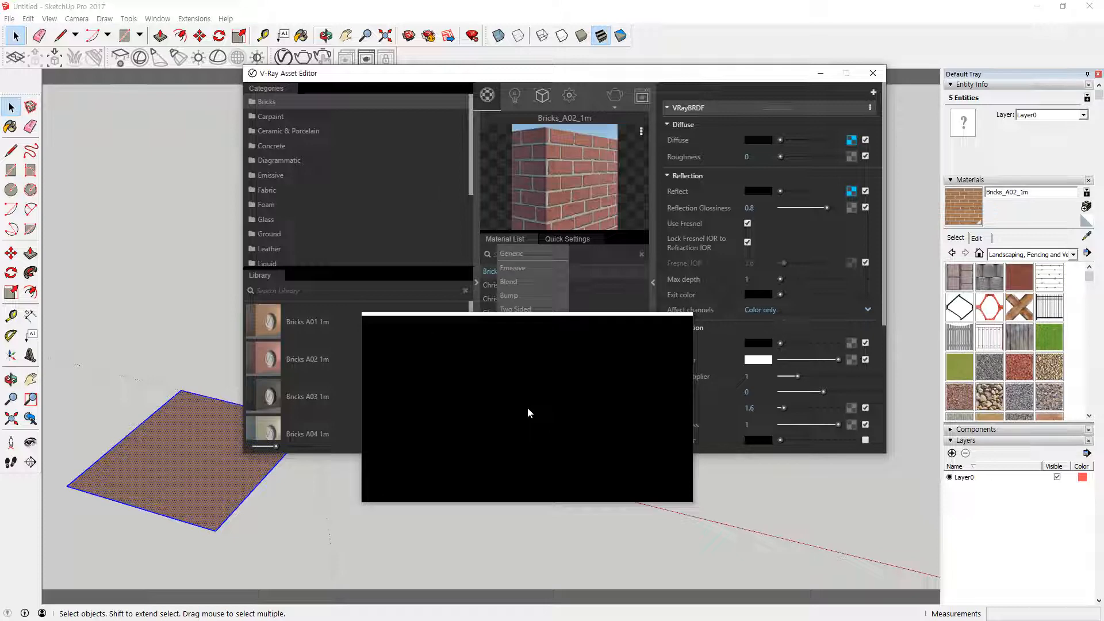
left_click_drag(528, 413, 560, 257)
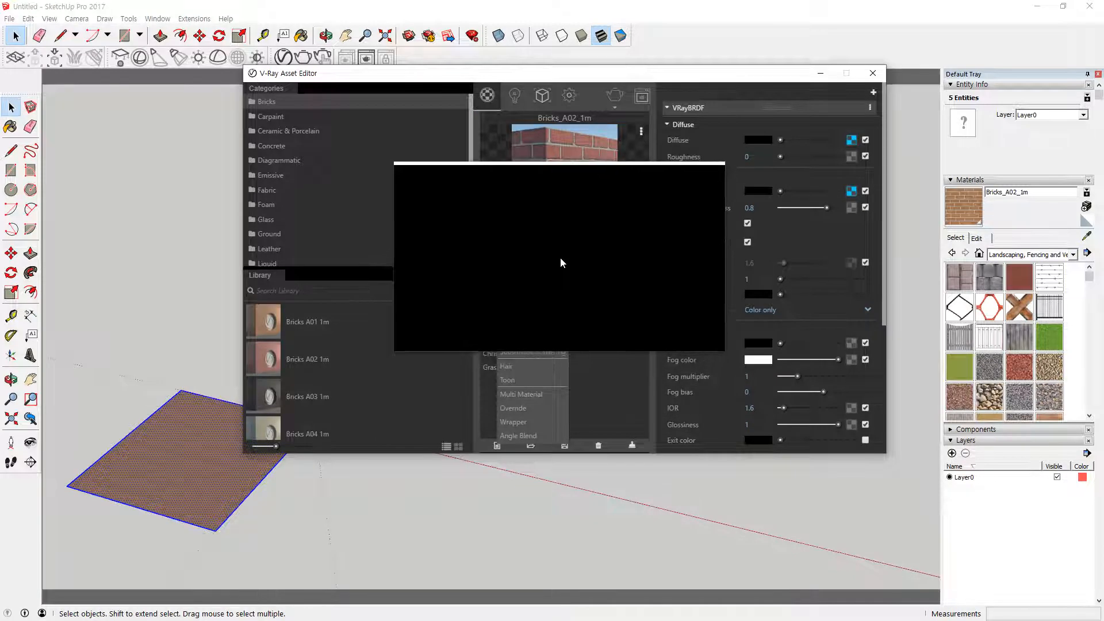
left_click(561, 258)
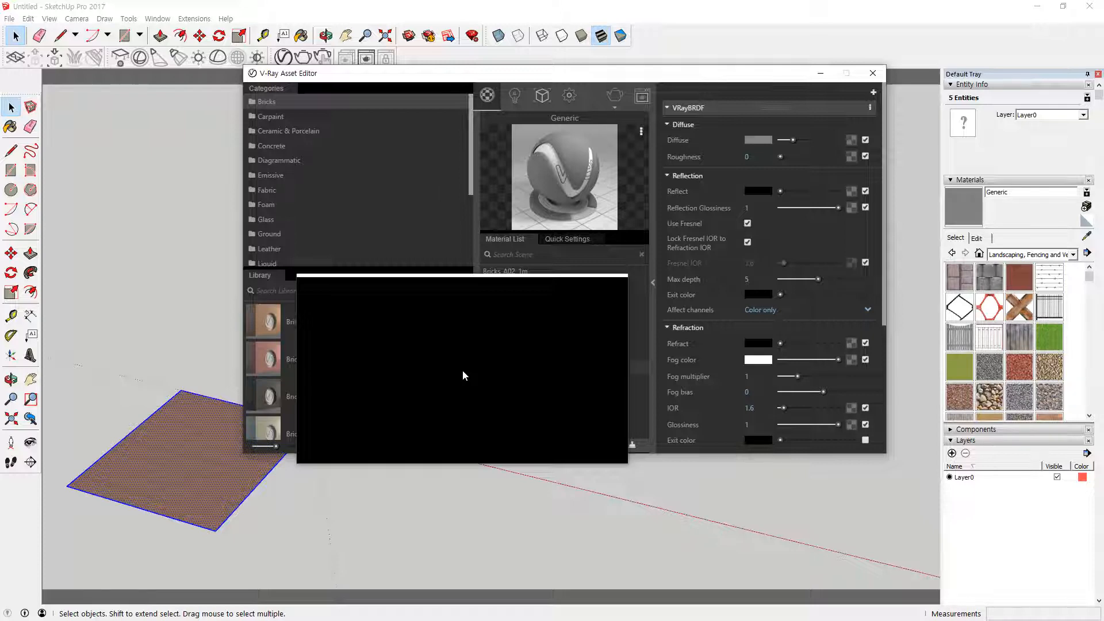
Look through the Generic material's parameter sections, from Diffuse and Reflection down to Options and Maps
left_click_drag(463, 371, 702, 317)
key("Escape")
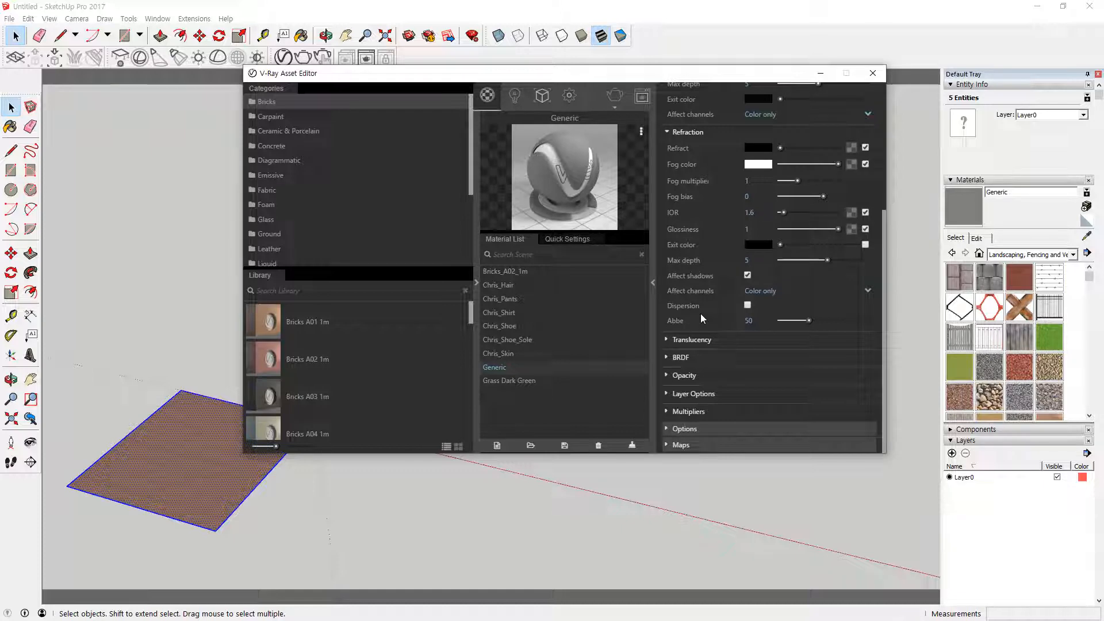
scroll(702, 318, "up", 4)
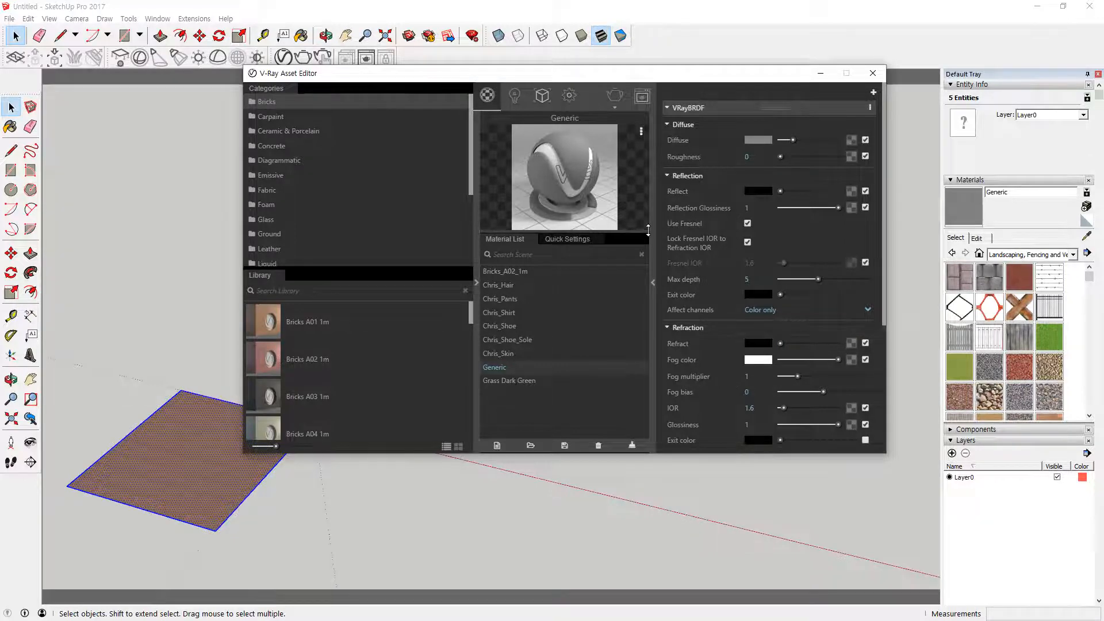
Set the Generic material's diffuse colour to bright green (0, 255, 0) and apply the material to the selected square
left_click(762, 191)
left_click_drag(778, 159, 730, 127)
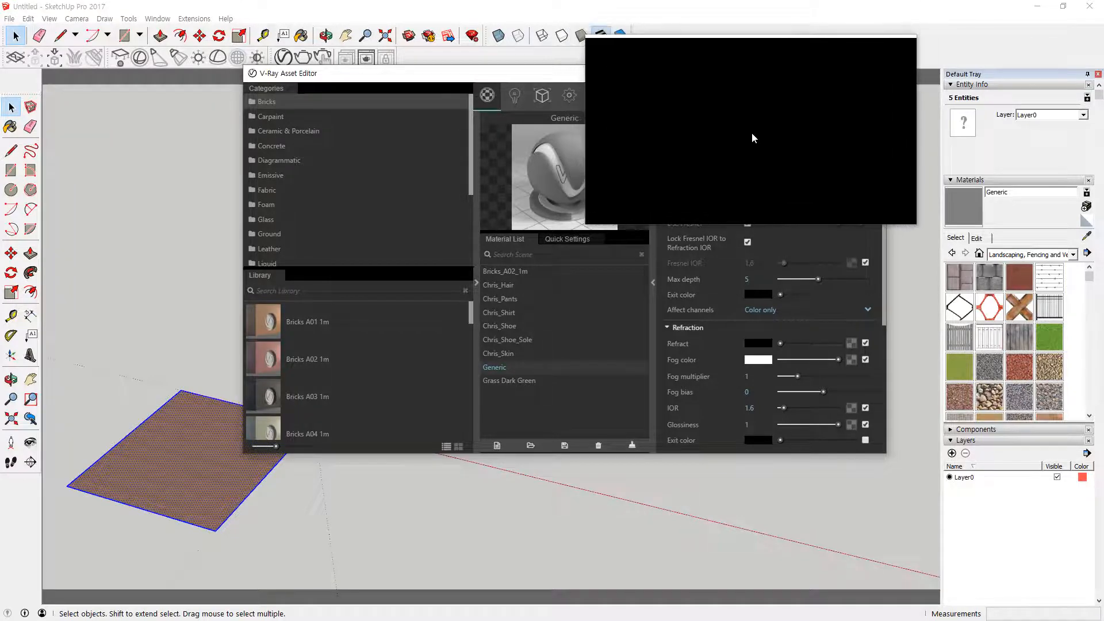
left_click(752, 140)
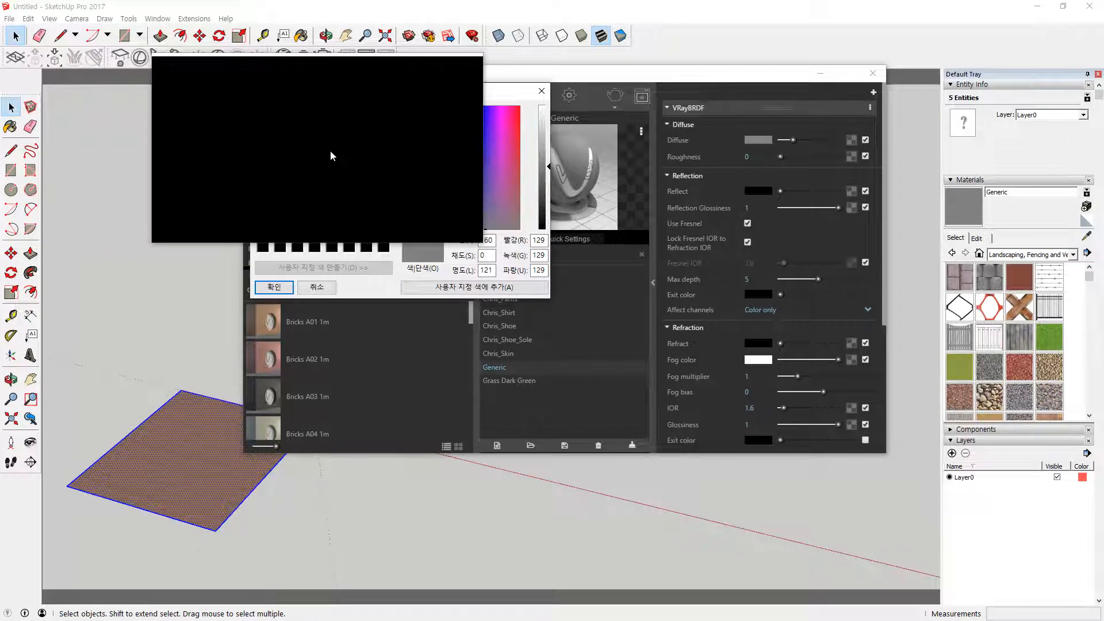
left_click(299, 153)
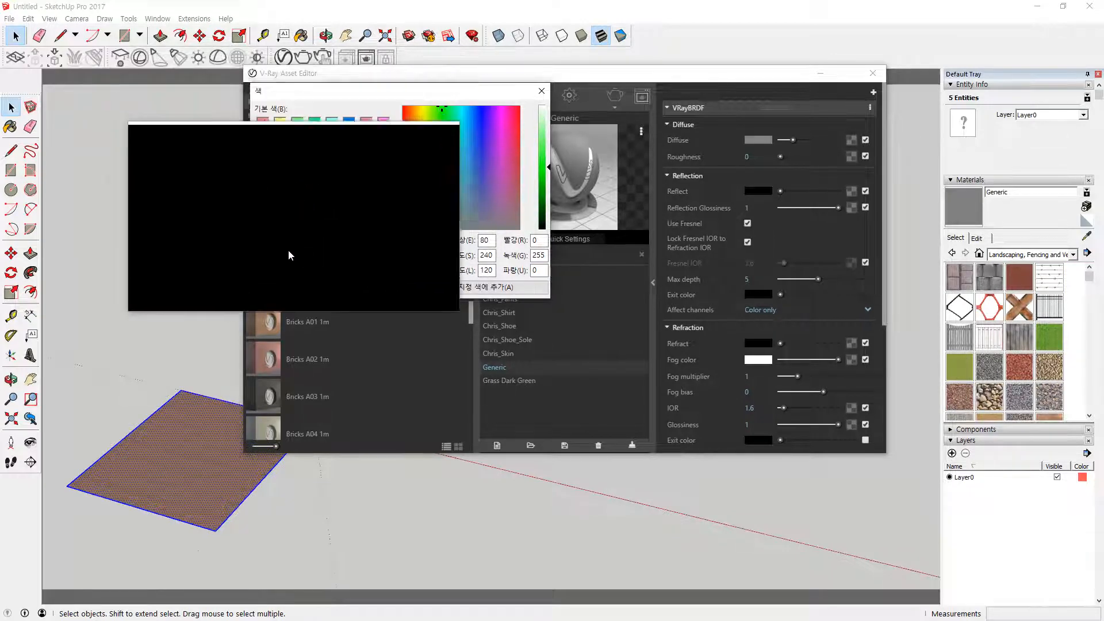
left_click(274, 286)
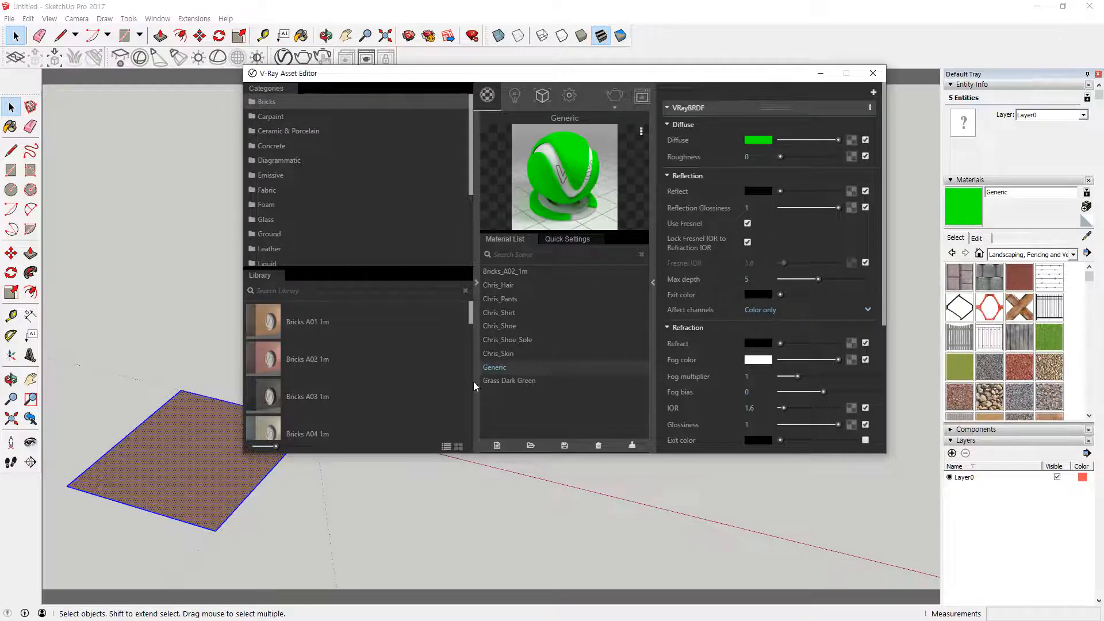
right_click(501, 371)
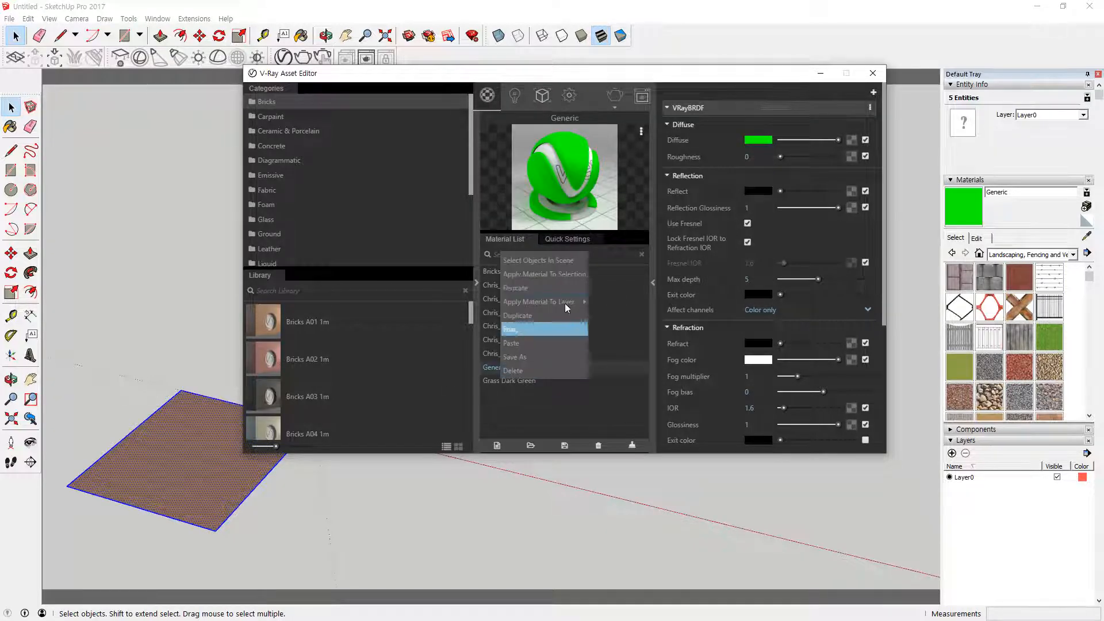
left_click(569, 273)
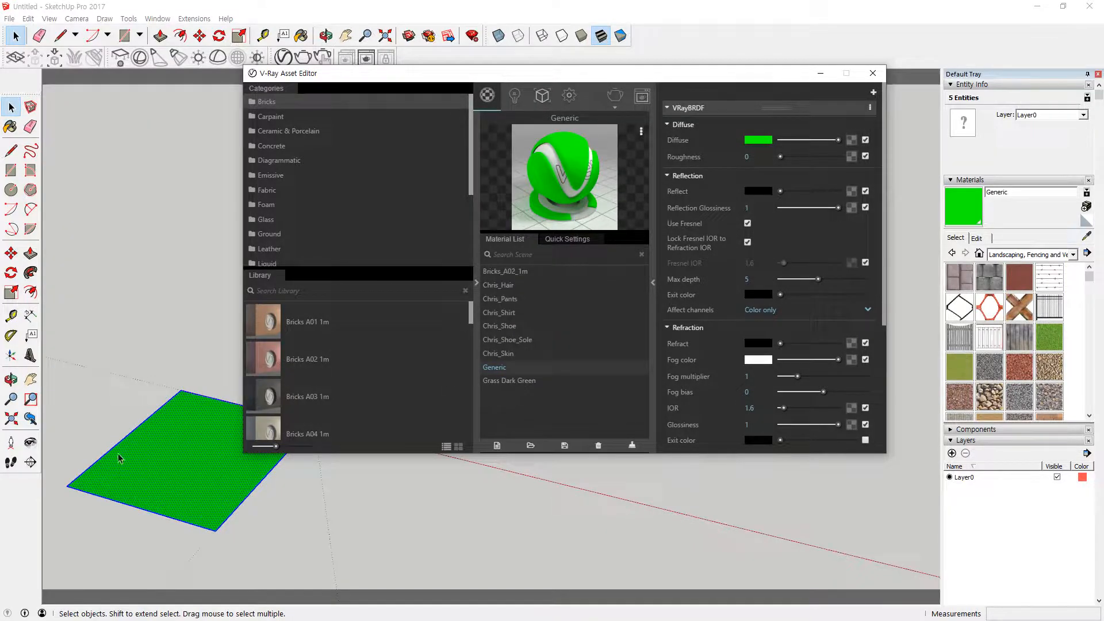
Collapse the material library section of the Asset Editor and move the editor window clear of the green square
left_click(476, 283)
left_click_drag(559, 73, 648, 150)
middle_click_drag(194, 470, 333, 364)
scroll(333, 364, "up", 4)
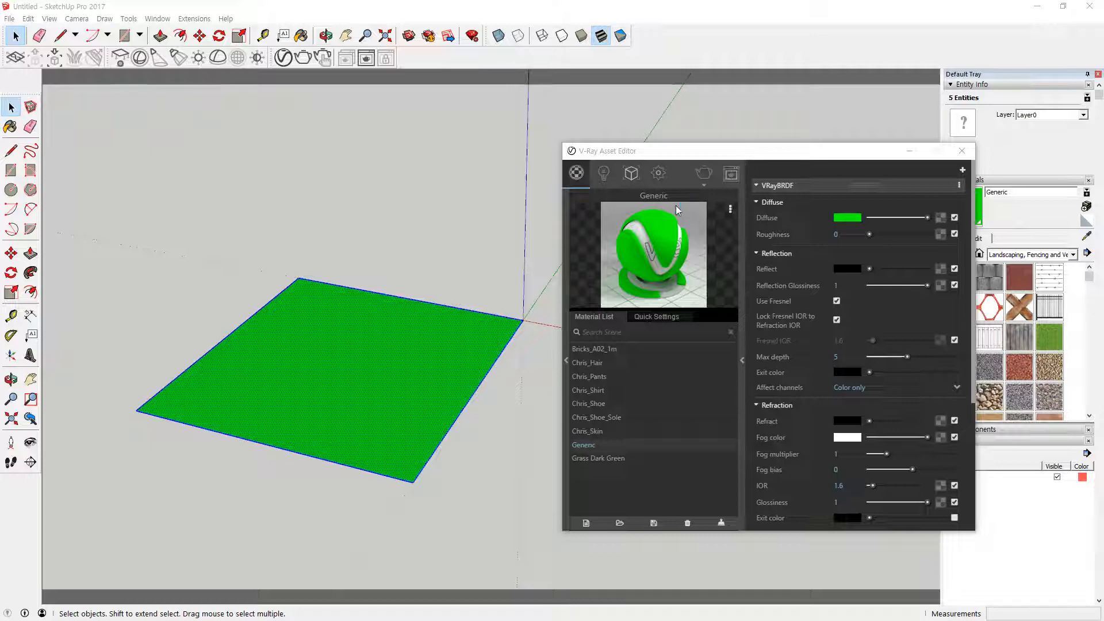
Switch to Notepad and write "재질 Material" as the first line of an empty note
left_click(848, 218)
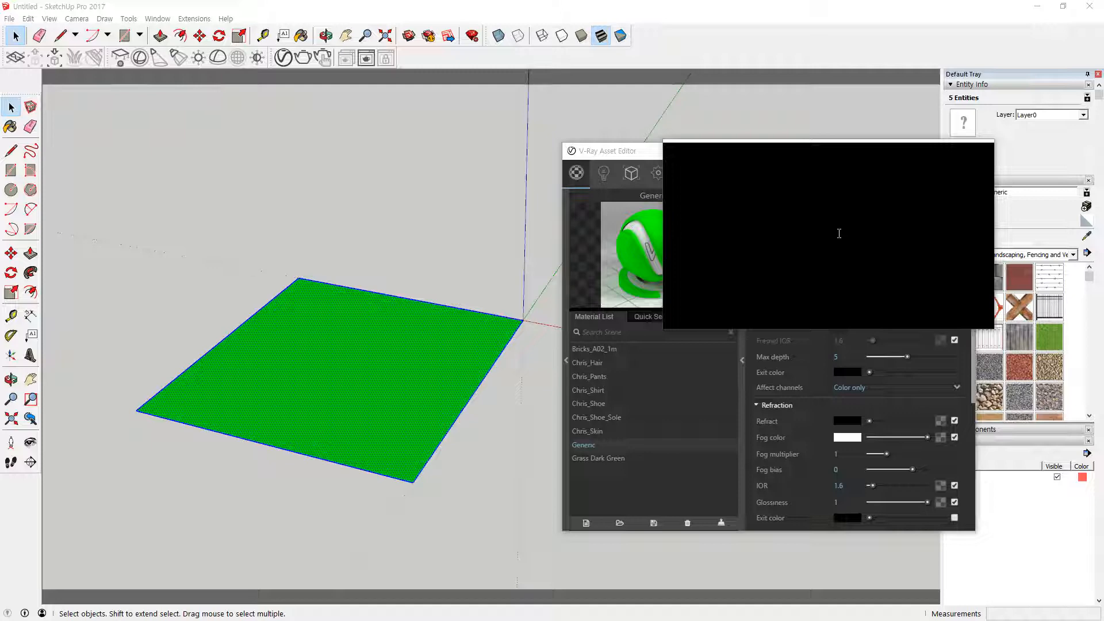
left_click_drag(839, 233, 3, 620)
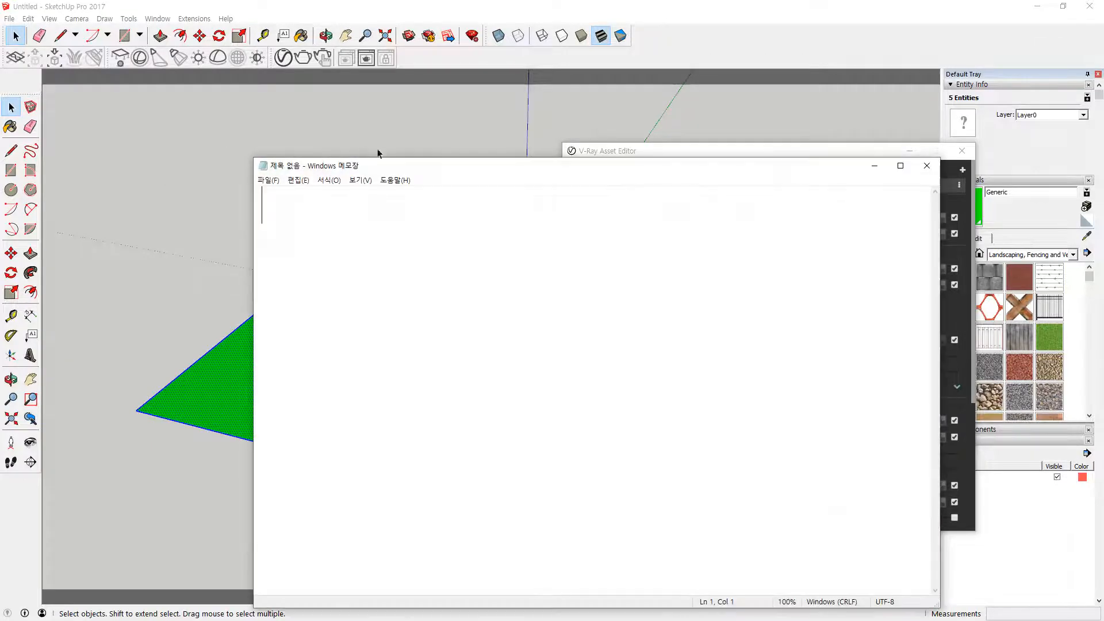
type("재")
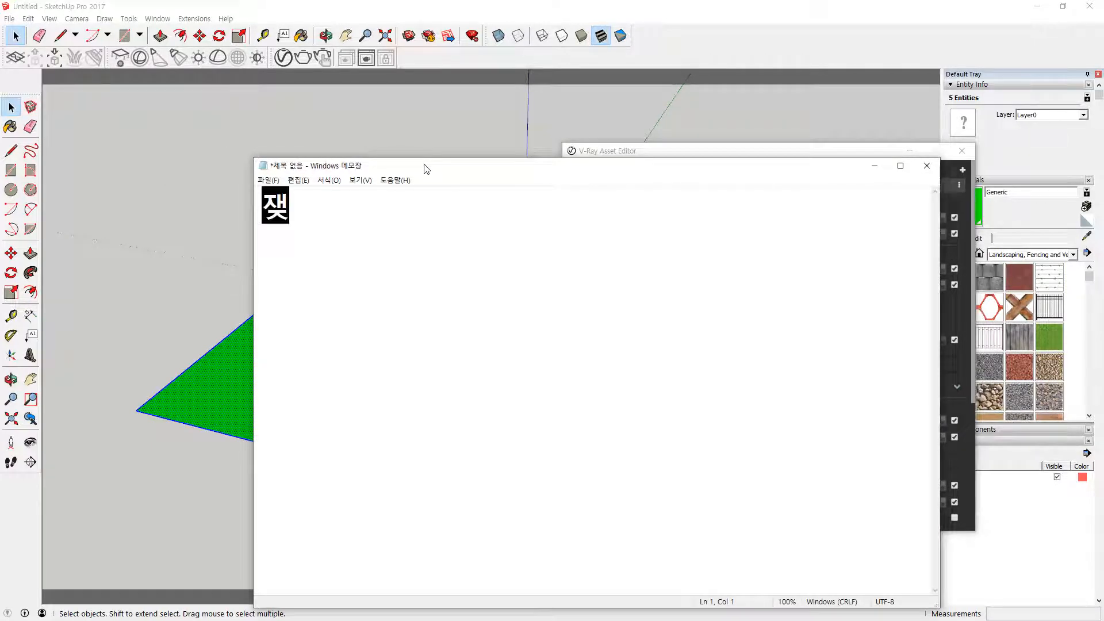
type("질 M")
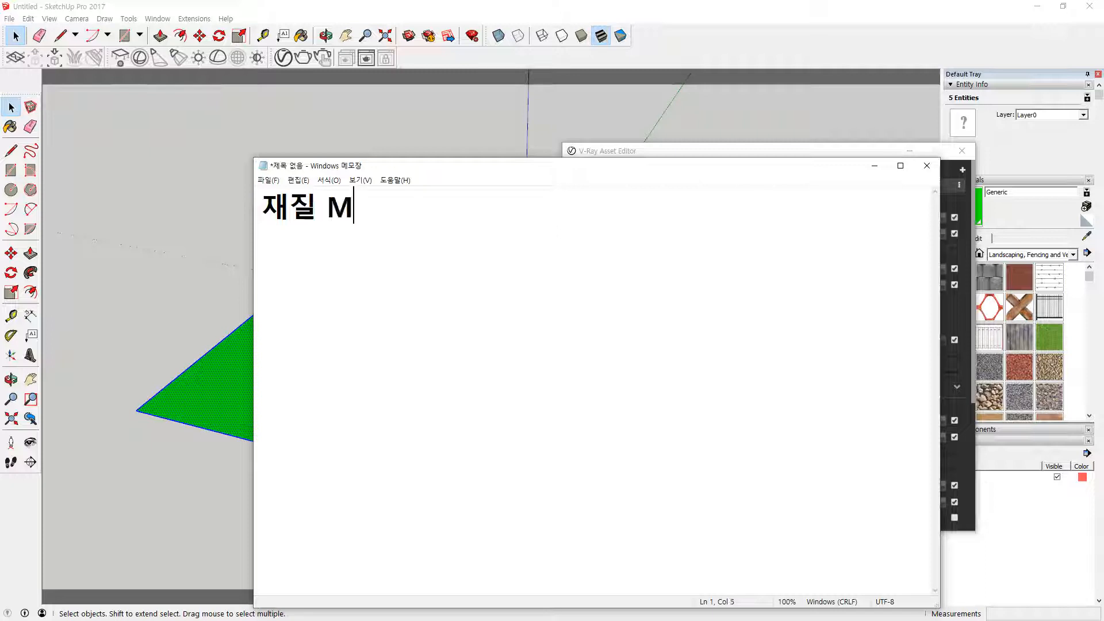
type("aterial")
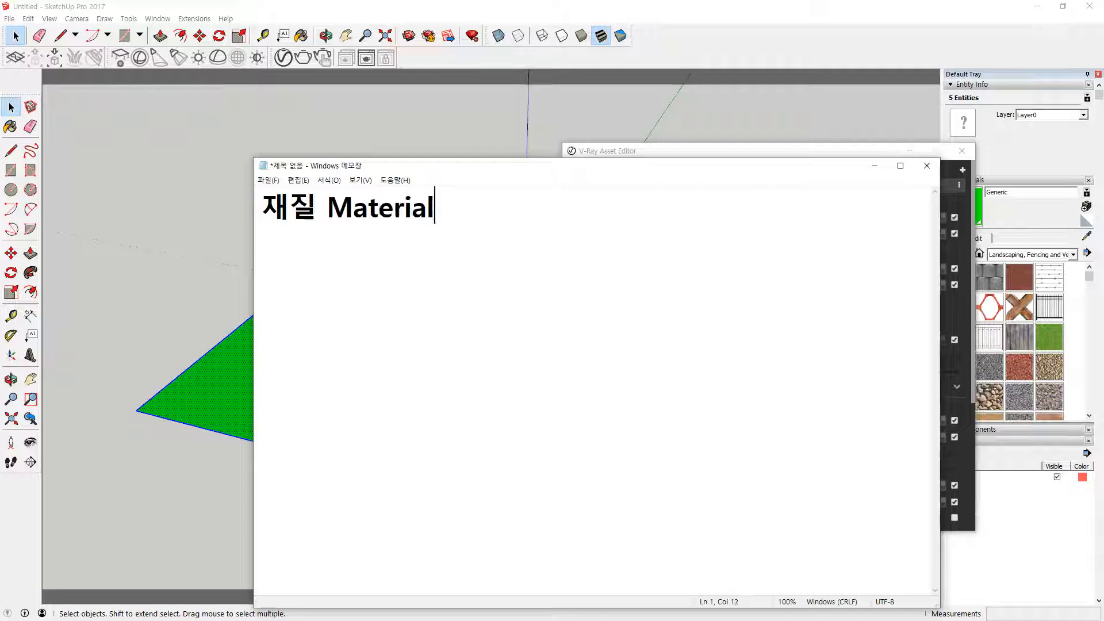
Add a second line to the note reading "질감 Map / texture"
key("Return")
type("ㅈ질감 M")
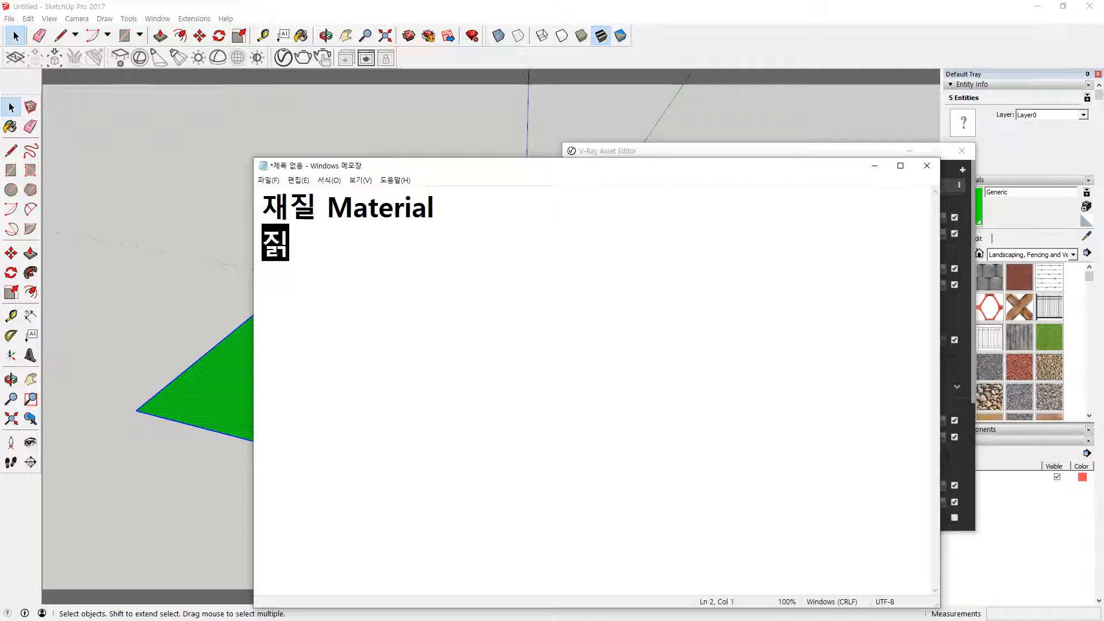
type("pa")
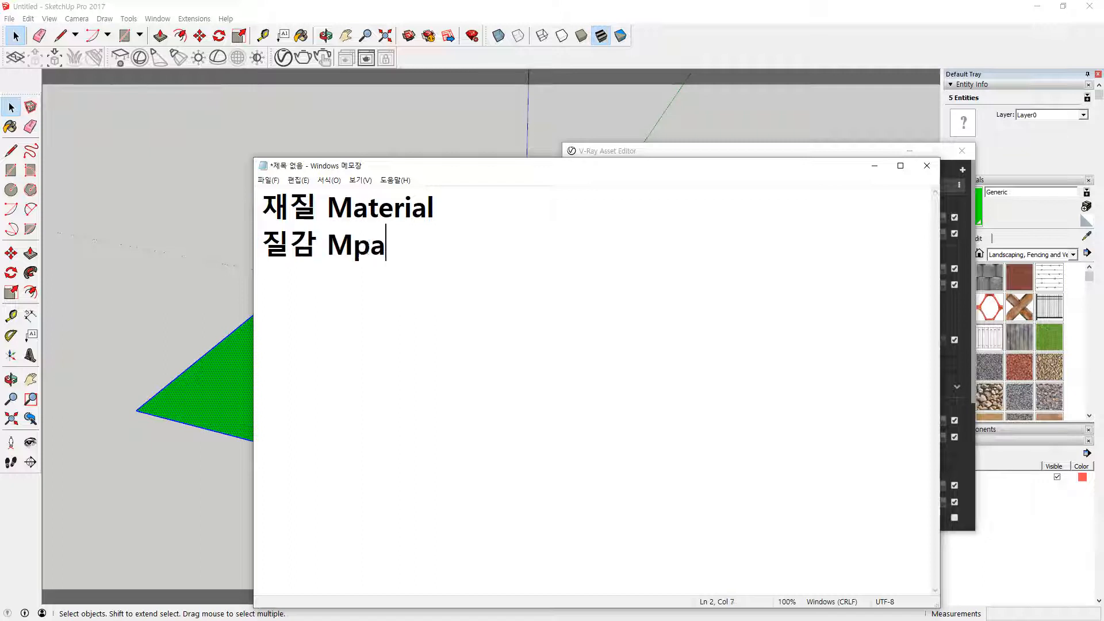
key("BackSpace")
key("BackSpace")
type("ap")
type("/ ")
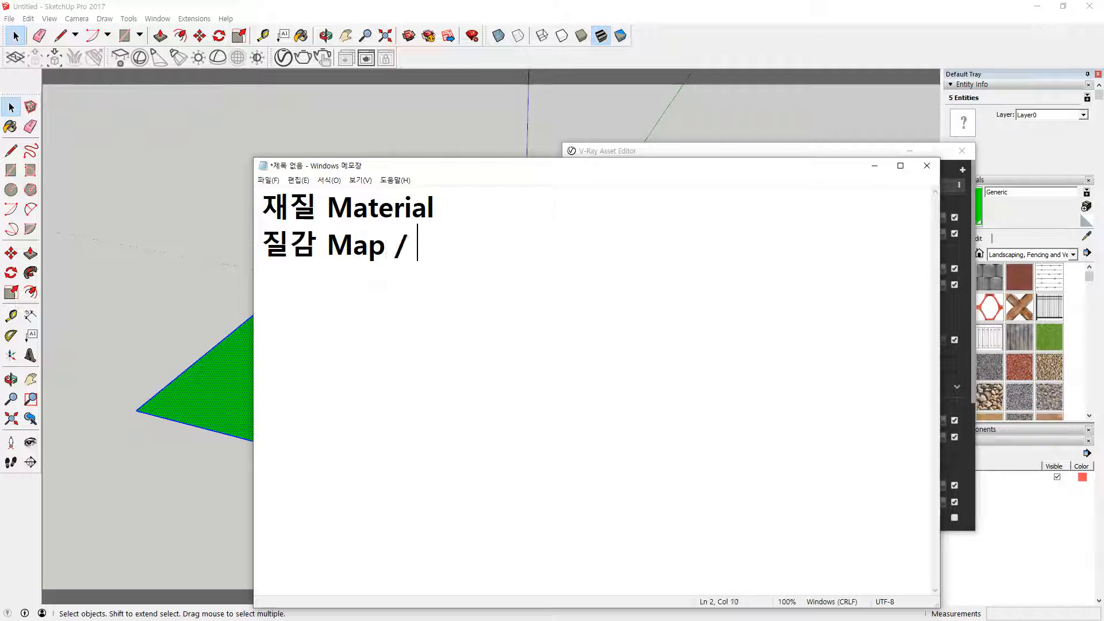
type("texture")
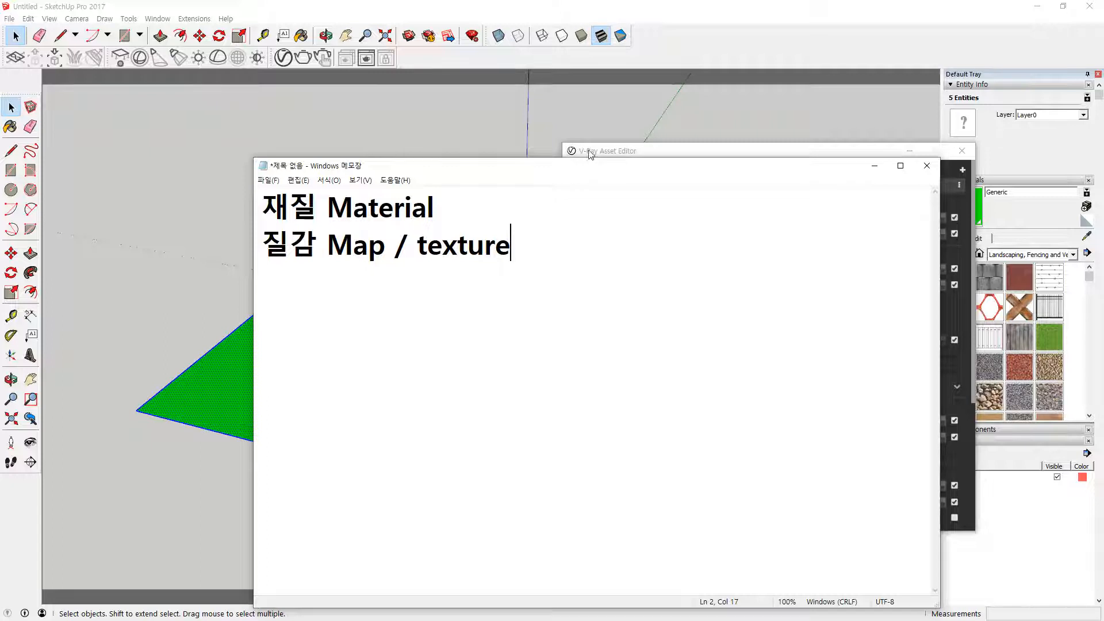
Return to the V-Ray Asset Editor, place it beside the note's text and open the texture selection for the Generic material's Diffuse
left_click(623, 154)
left_click_drag(625, 155, 593, 75)
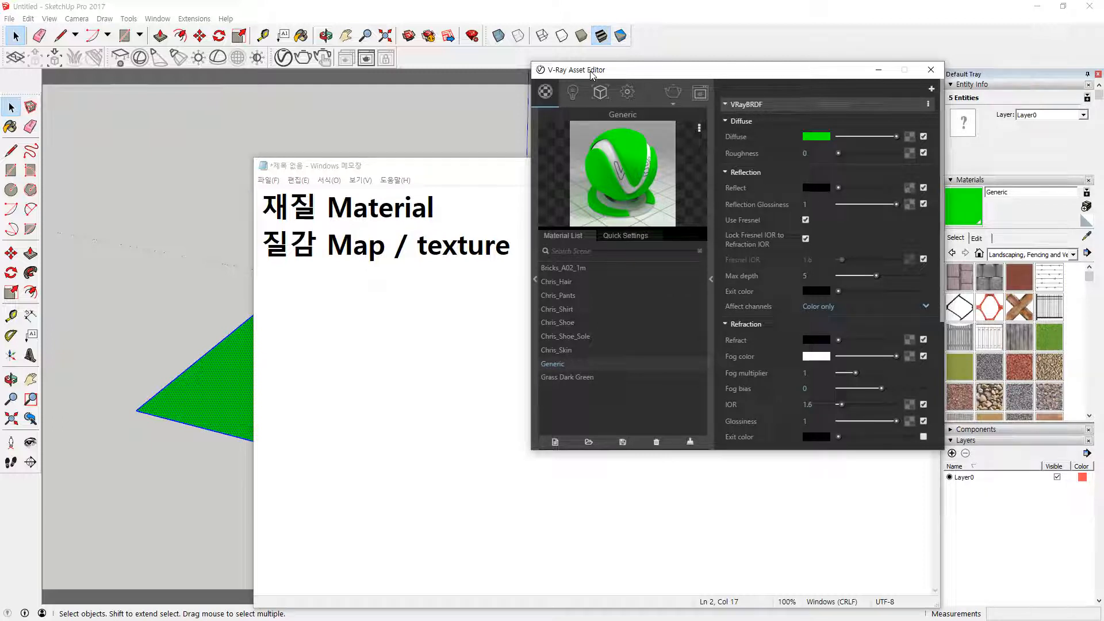
key("super+plus")
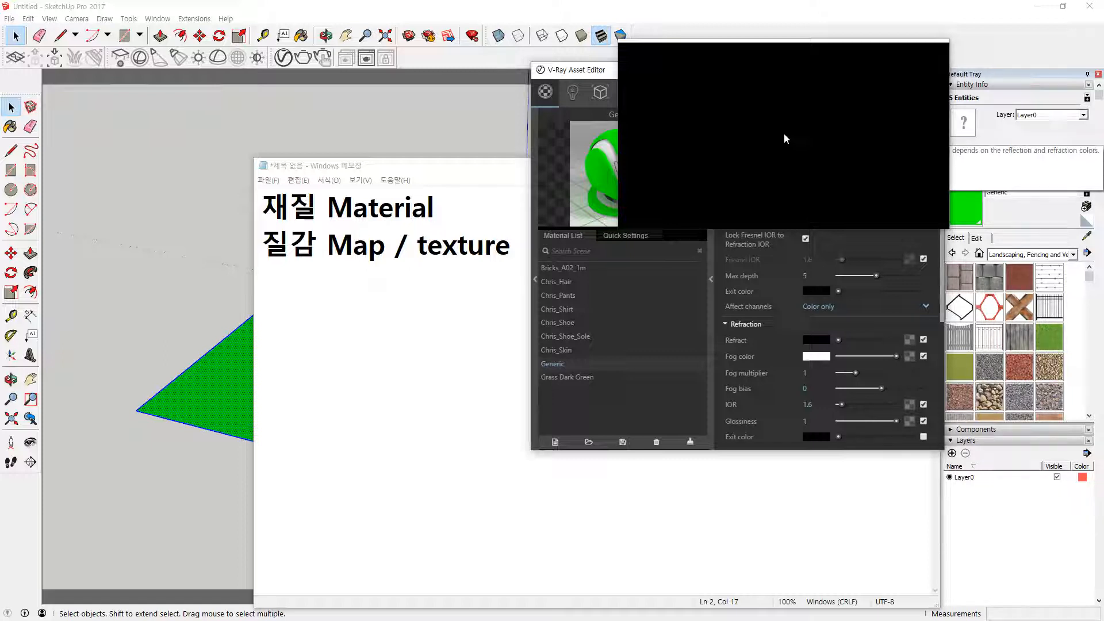
left_click_drag(784, 133, 884, 122)
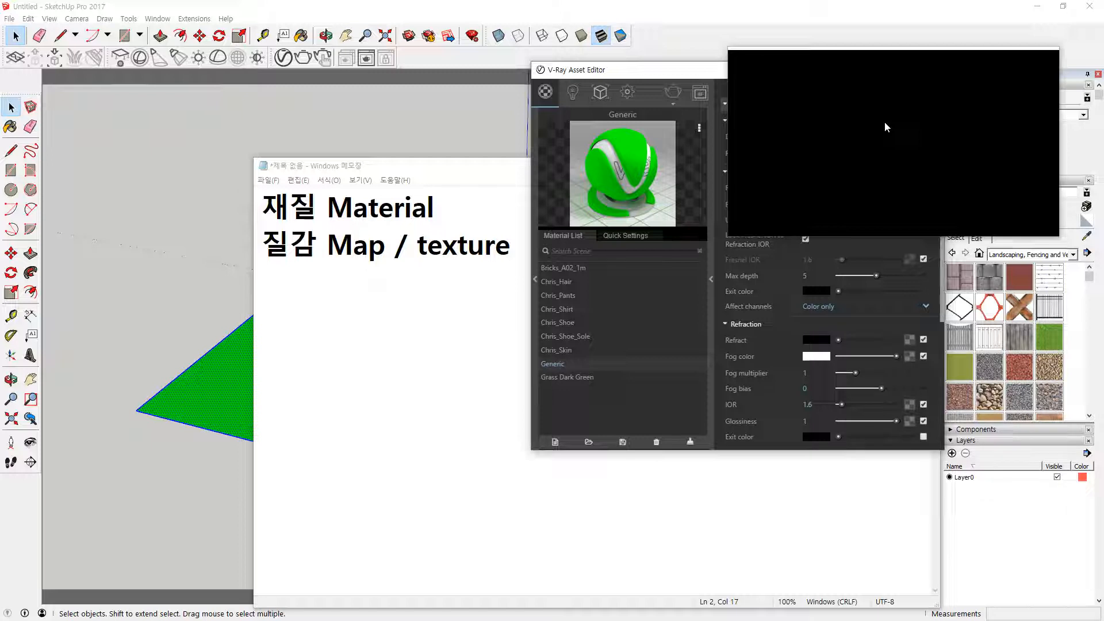
left_click_drag(884, 122, 936, 130)
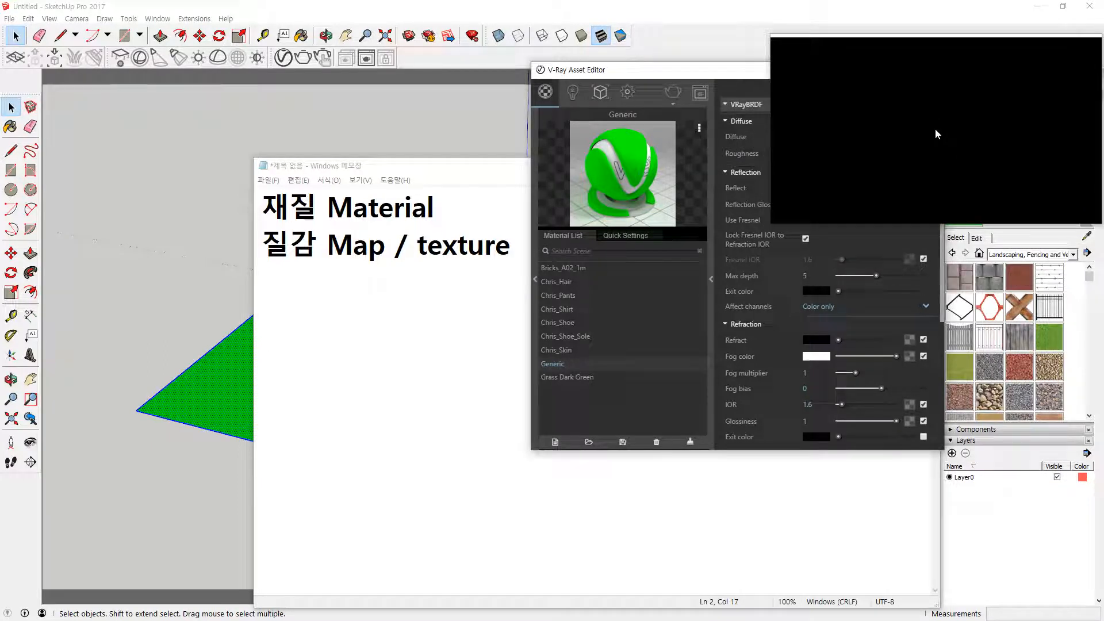
left_click_drag(935, 129, 896, 121)
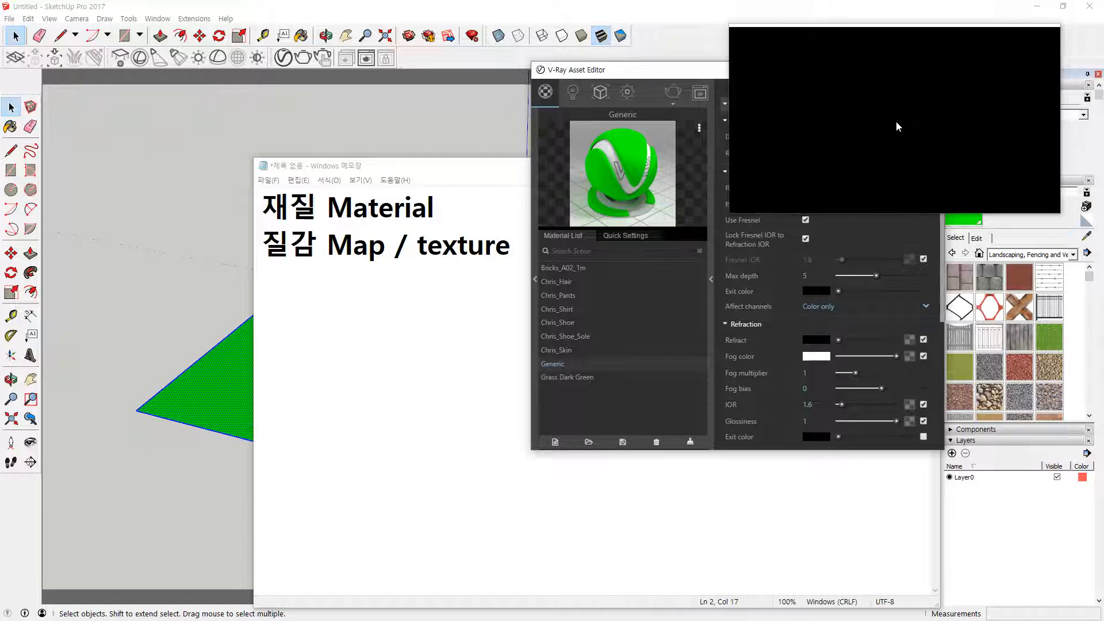
left_click(907, 136)
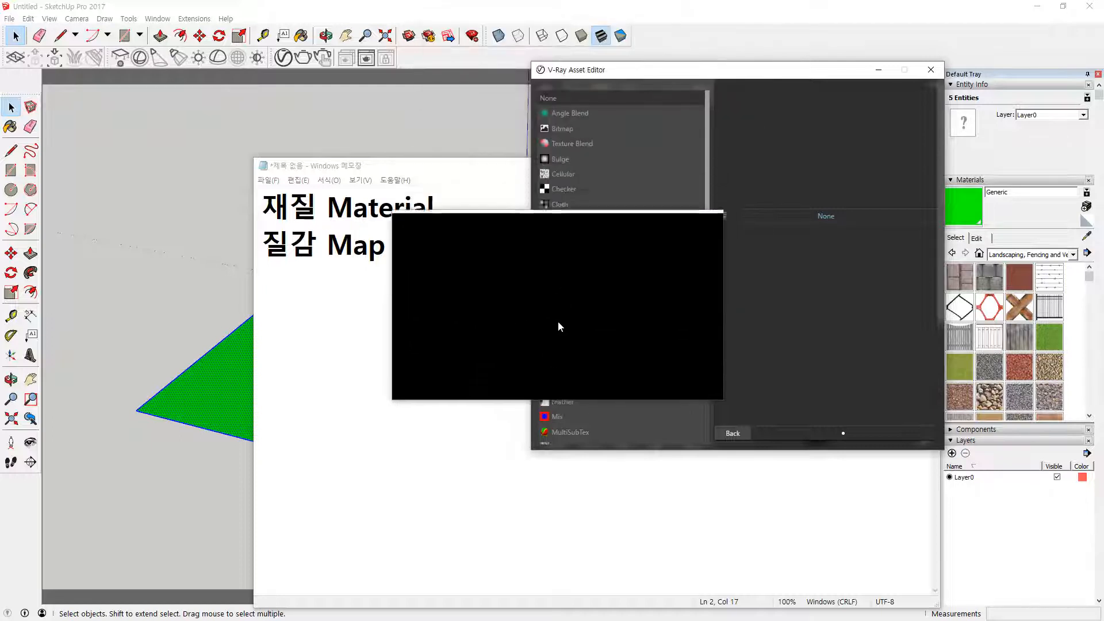
Examine the texture map types available for the Diffuse slot, from Angle Blend and Bitmap through to Tiles and Water
scroll(580, 412, "down", 1)
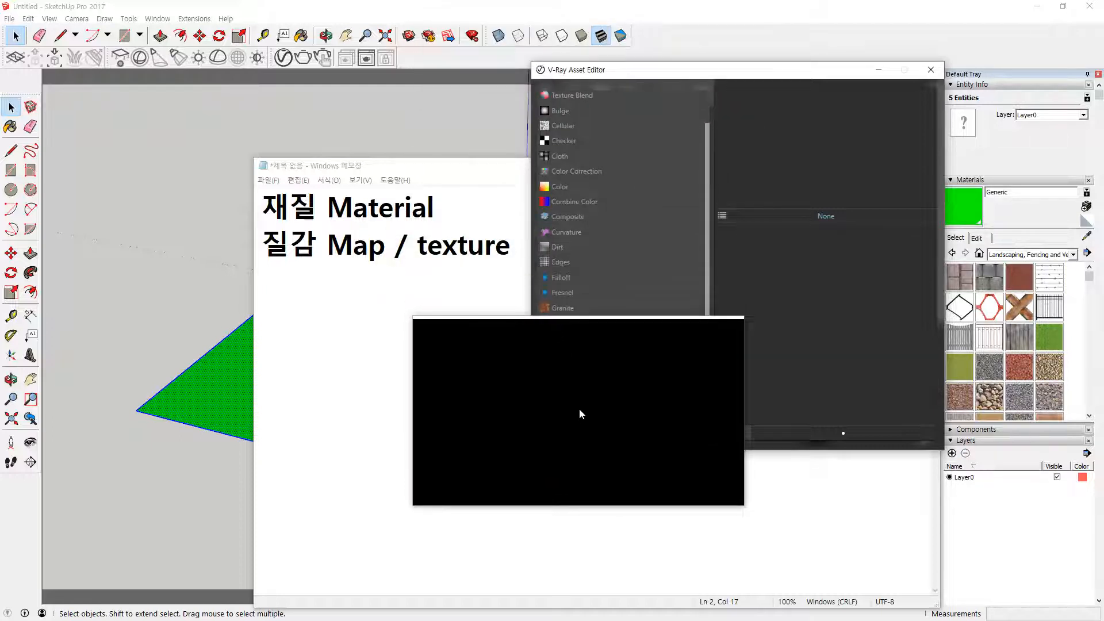
scroll(579, 409, "down", 3)
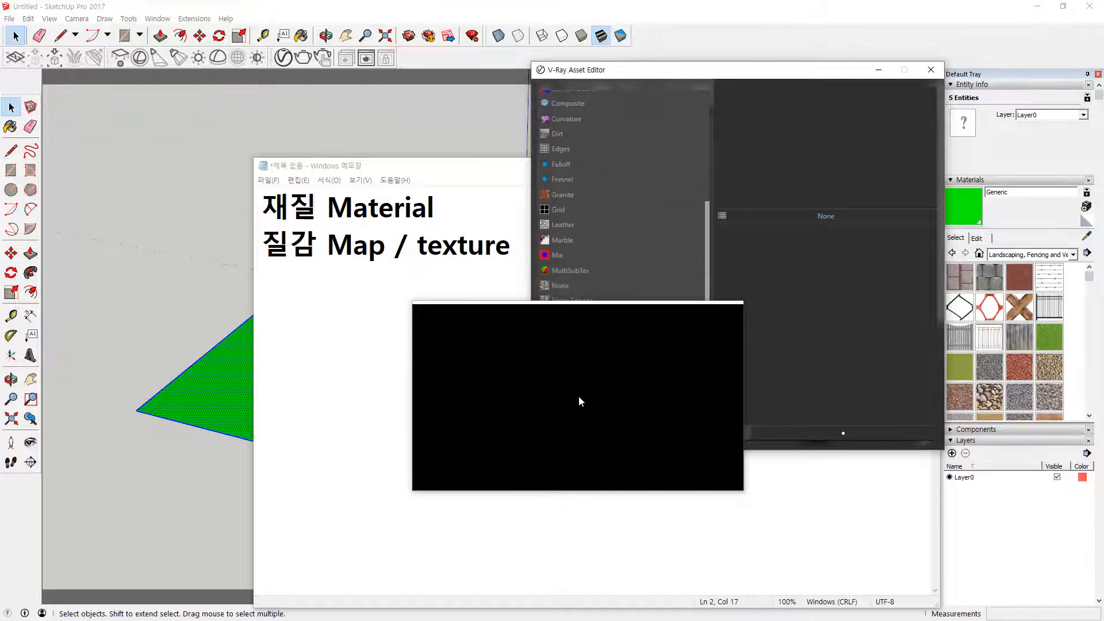
scroll(579, 394, "up", 4)
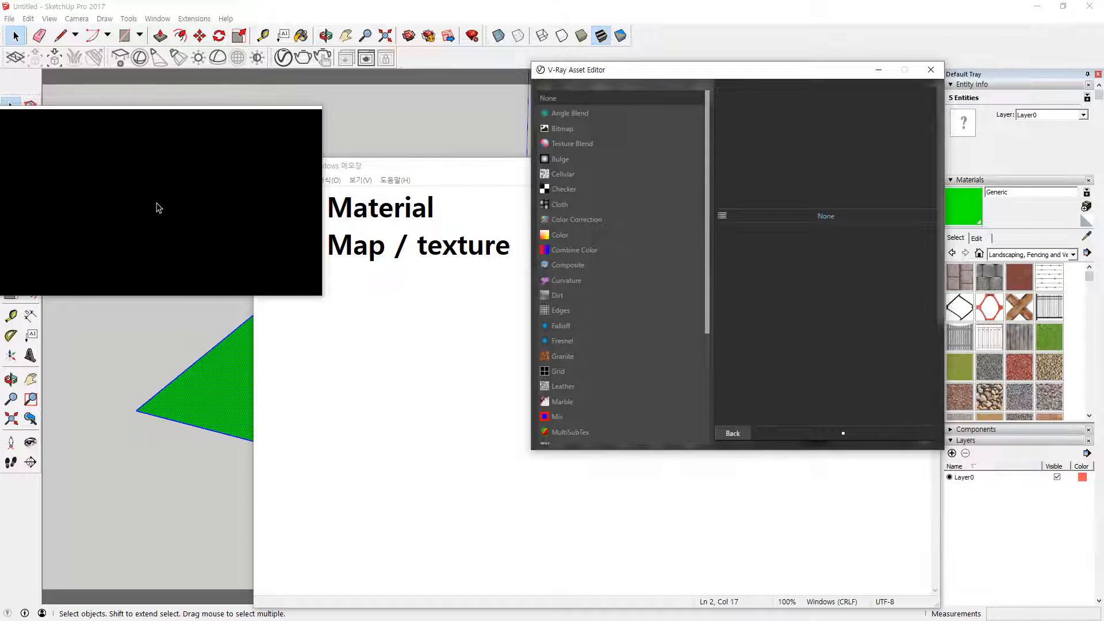
left_click_drag(488, 261, 595, 128)
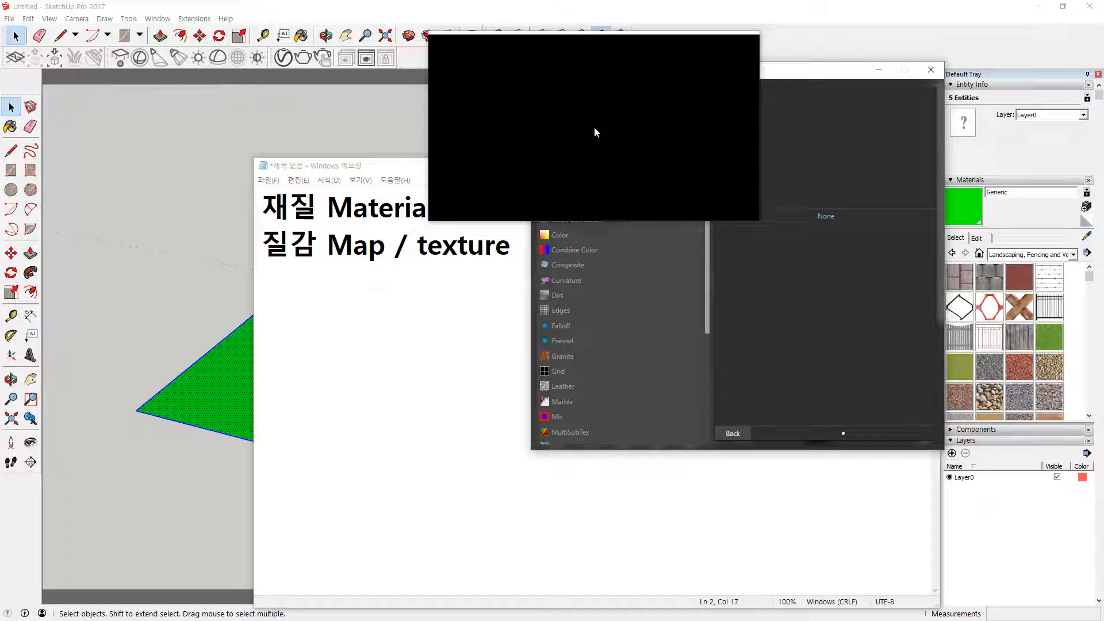
left_click_drag(595, 132, 591, 171)
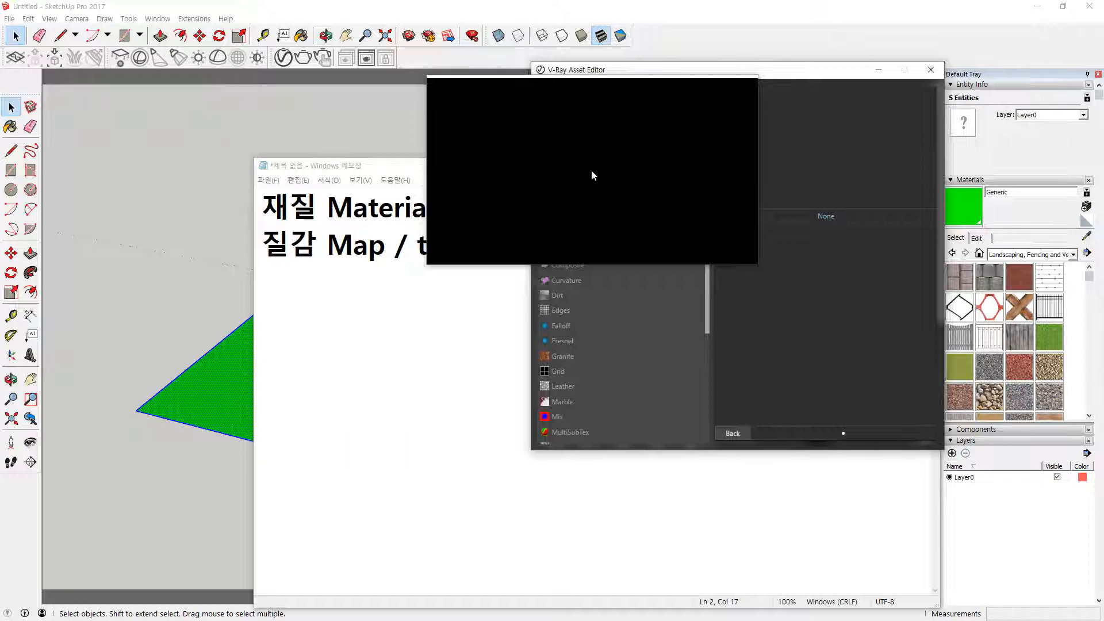
left_click_drag(591, 174, 599, 193)
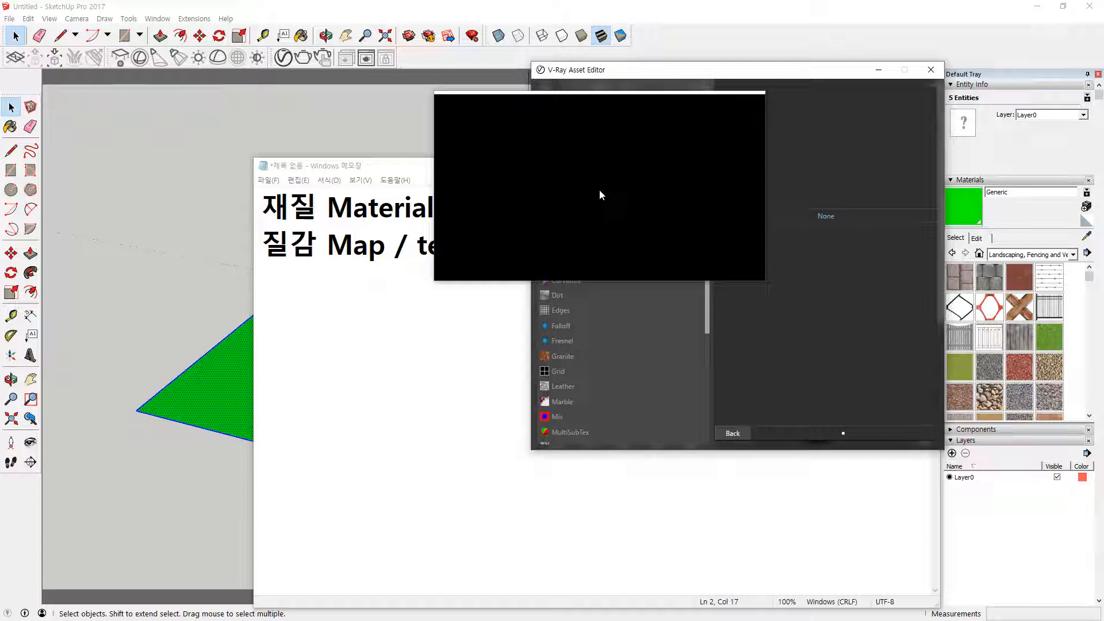
left_click_drag(599, 189, 611, 242)
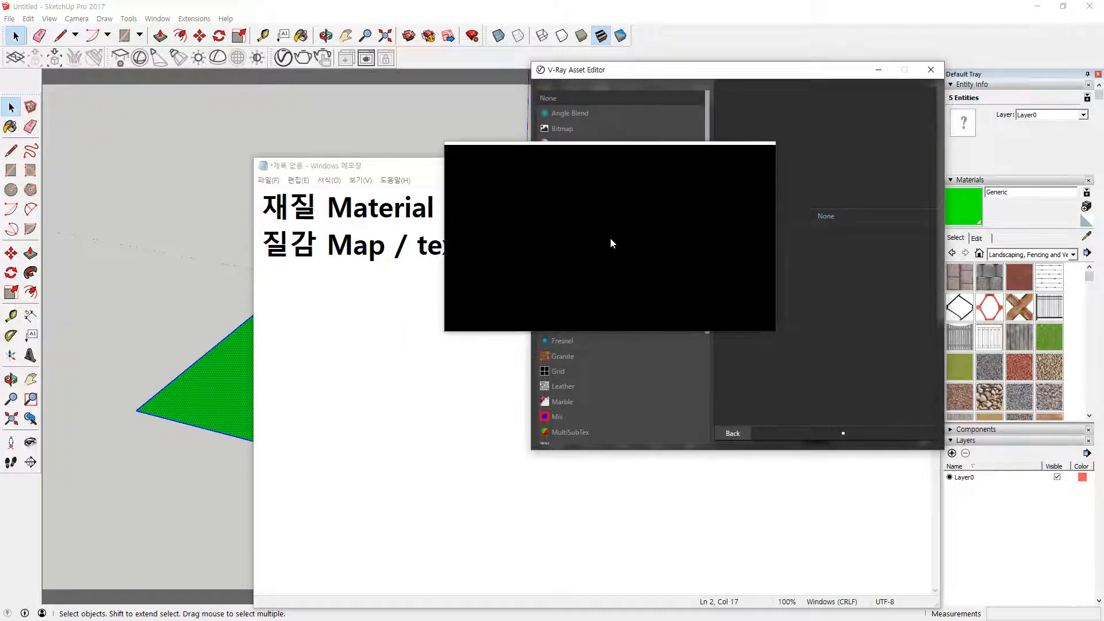
scroll(611, 243, "down", 1)
scroll(610, 240, "down", 1)
scroll(610, 242, "down", 1)
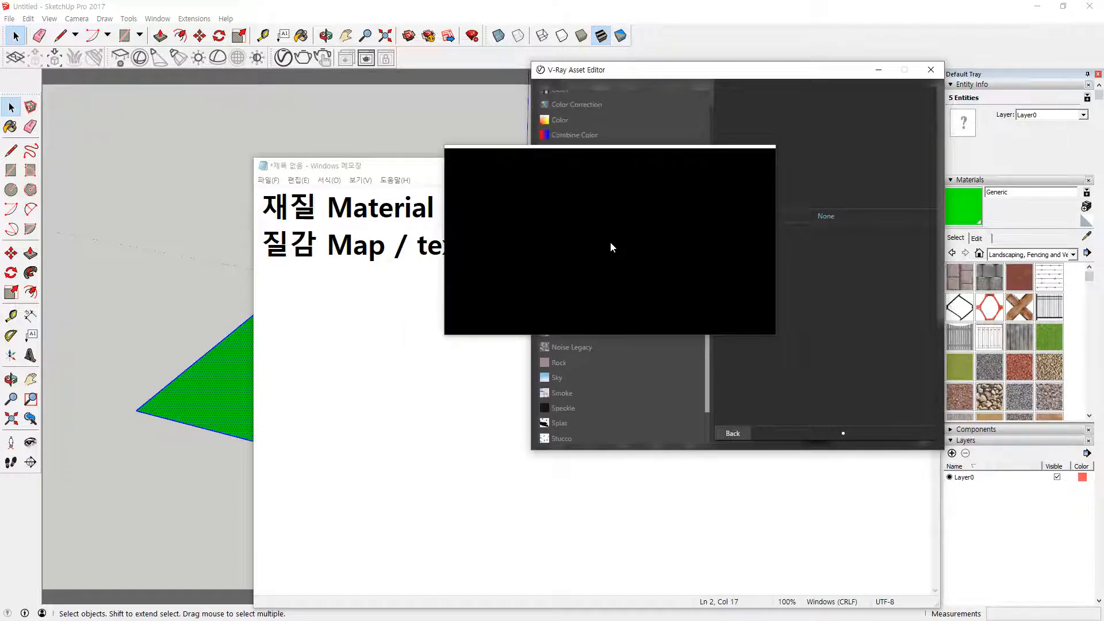
left_click_drag(611, 247, 607, 217)
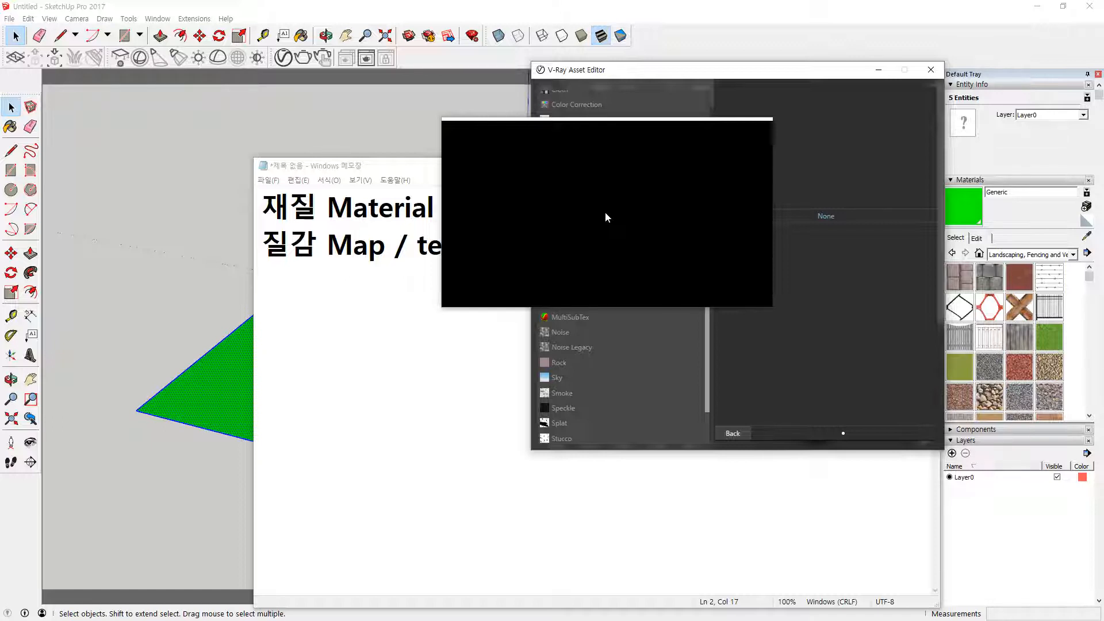
scroll(605, 217, "down", 1)
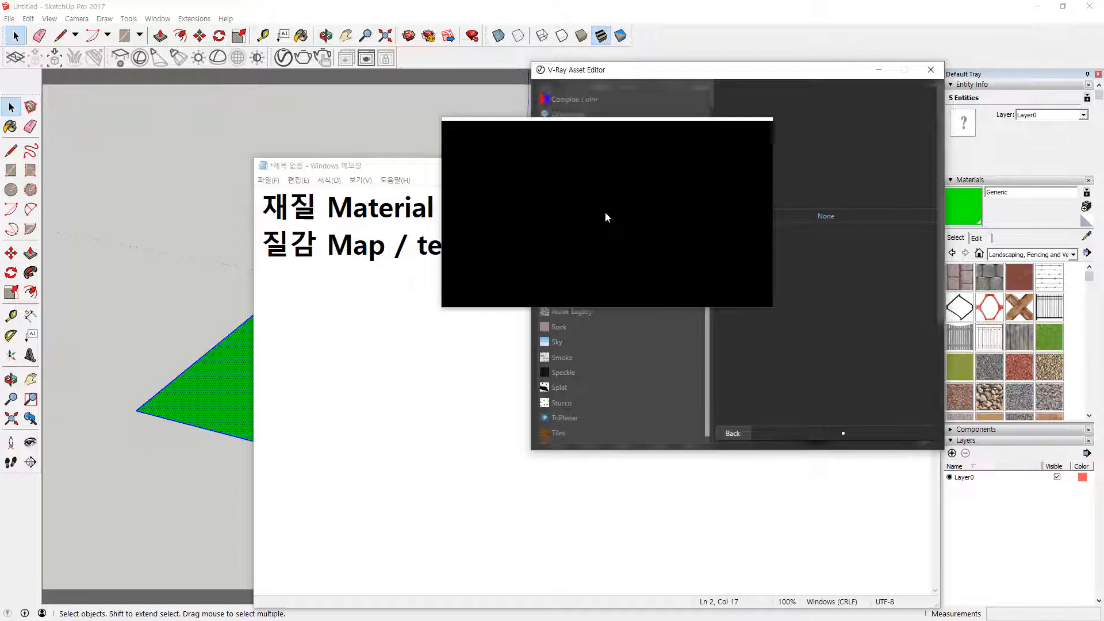
left_click_drag(605, 217, 589, 237)
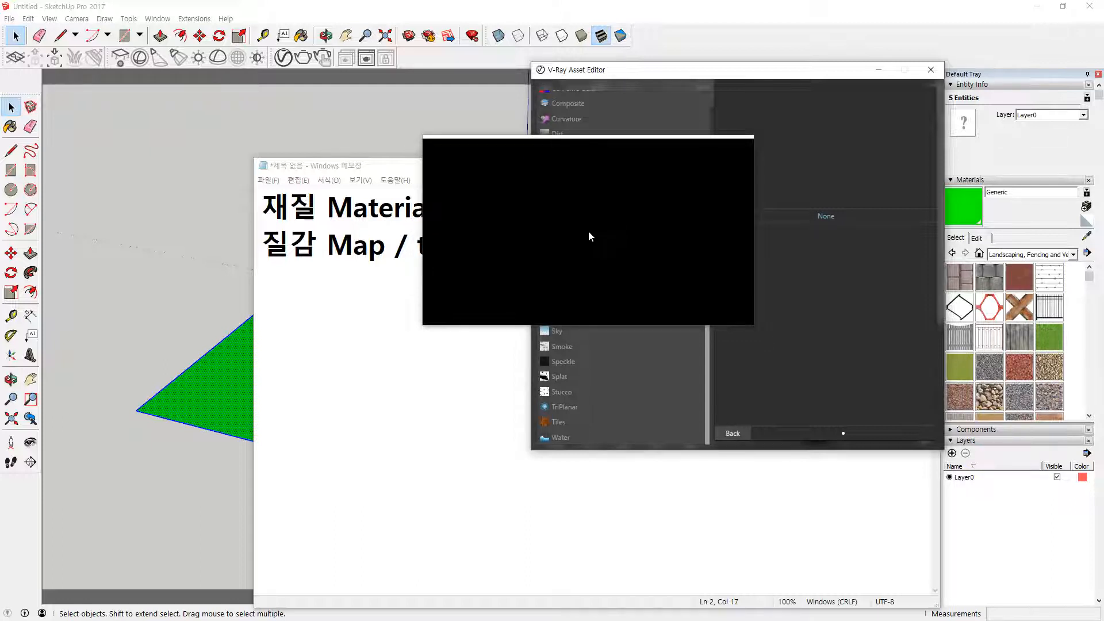
left_click_drag(588, 236, 592, 320)
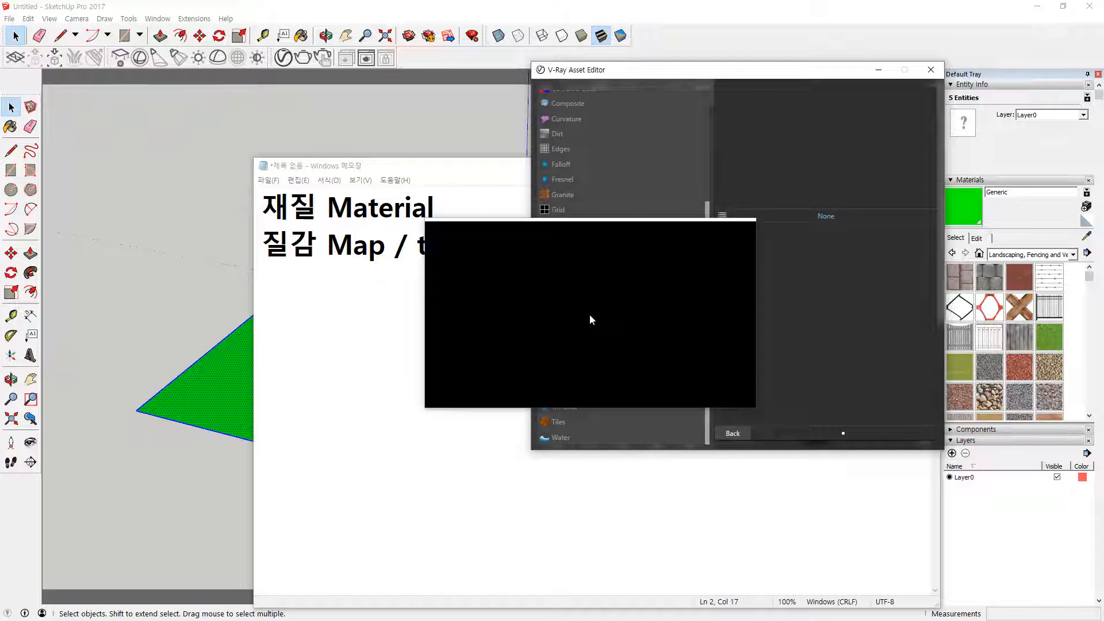
left_click_drag(590, 315, 568, 331)
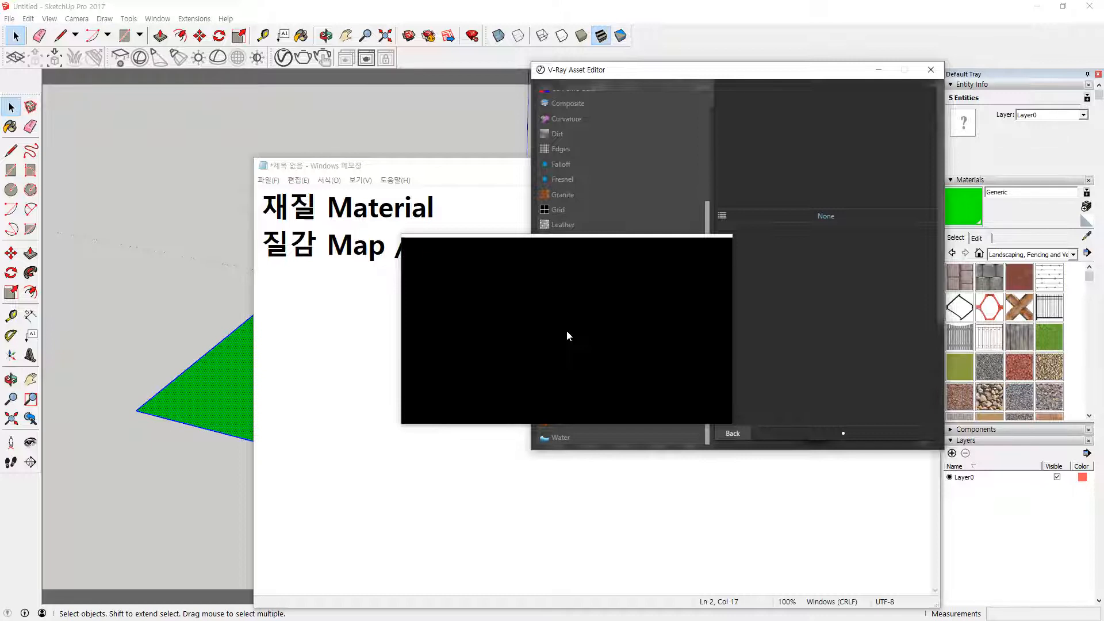
Assign a Bitmap map to the Generic material's Diffuse using the wood image 무늬목_011.jpg, minimizing the note that covers the file selection
left_click_drag(567, 331, 557, 434)
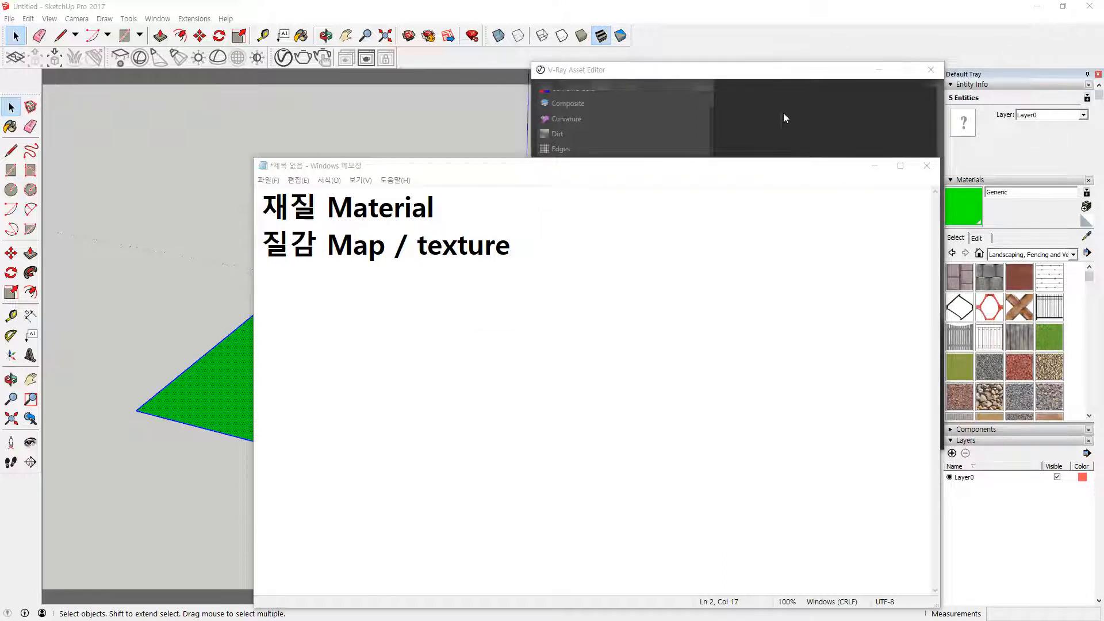
left_click(700, 80)
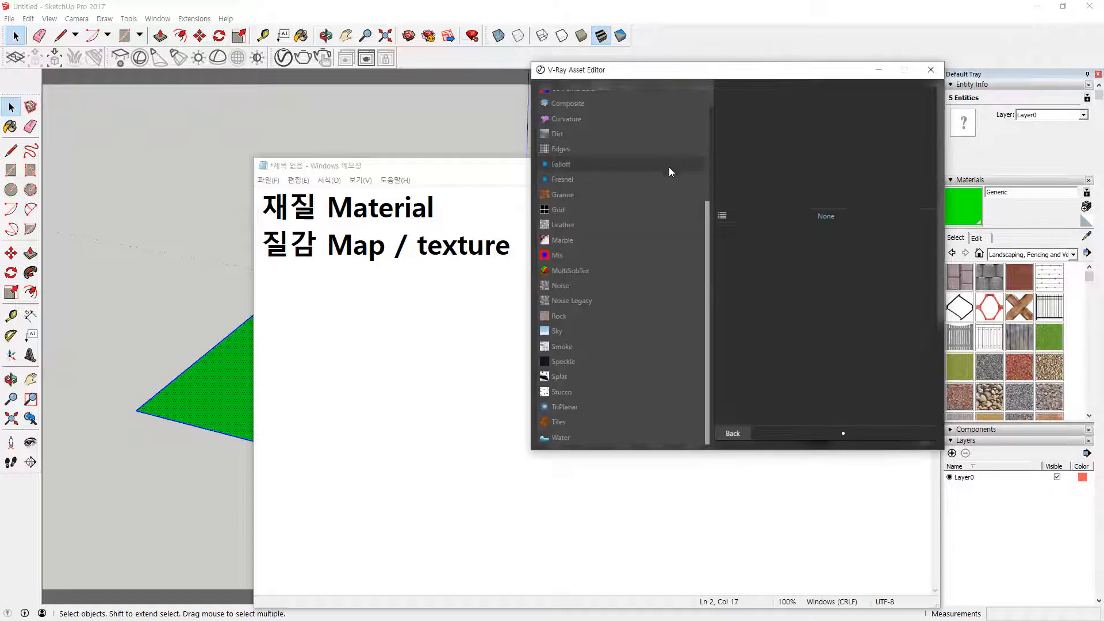
scroll(623, 313, "up", 5)
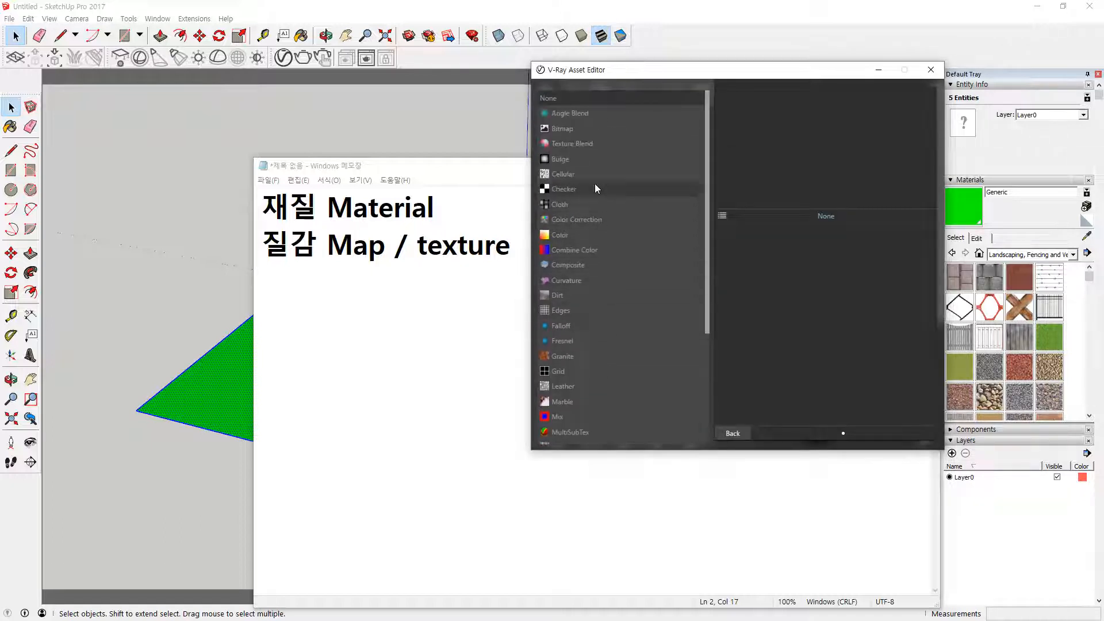
left_click(574, 133)
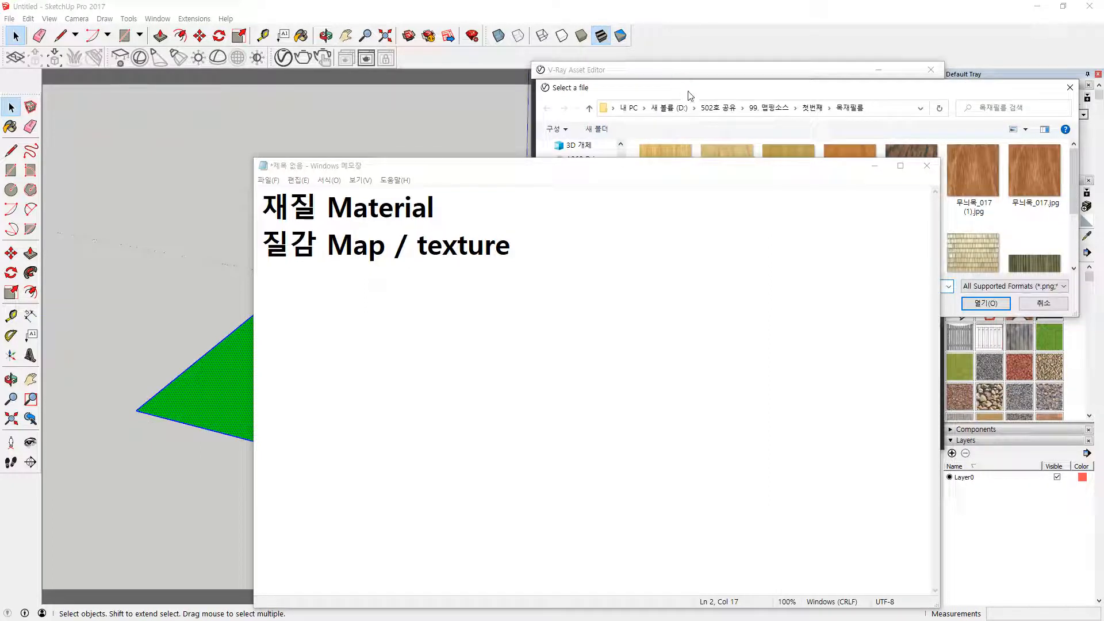
left_click(875, 167)
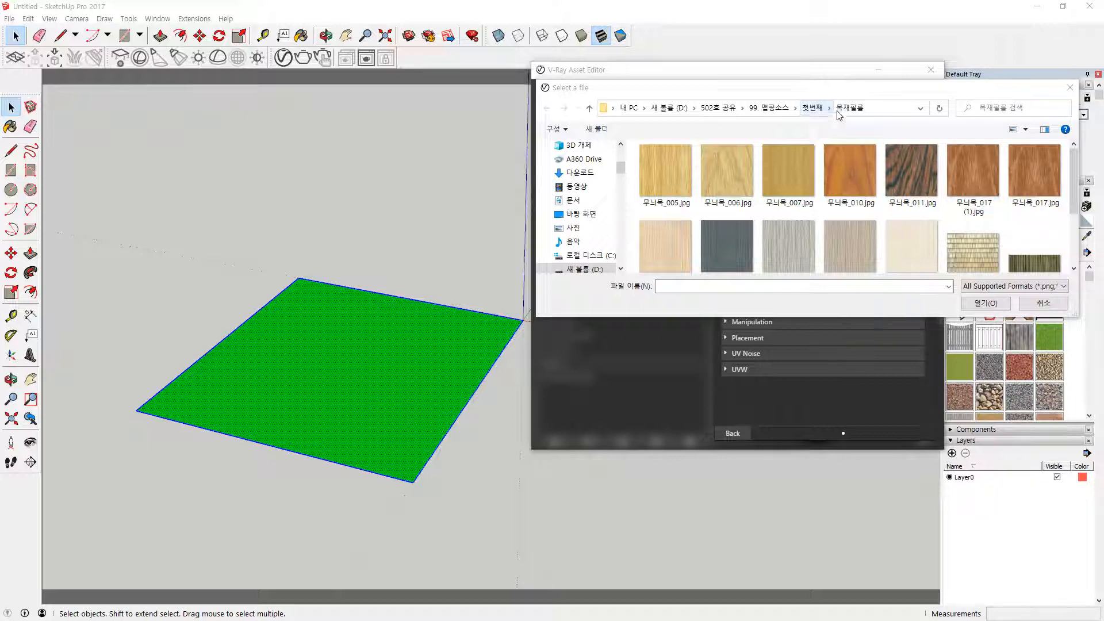
left_click(914, 167)
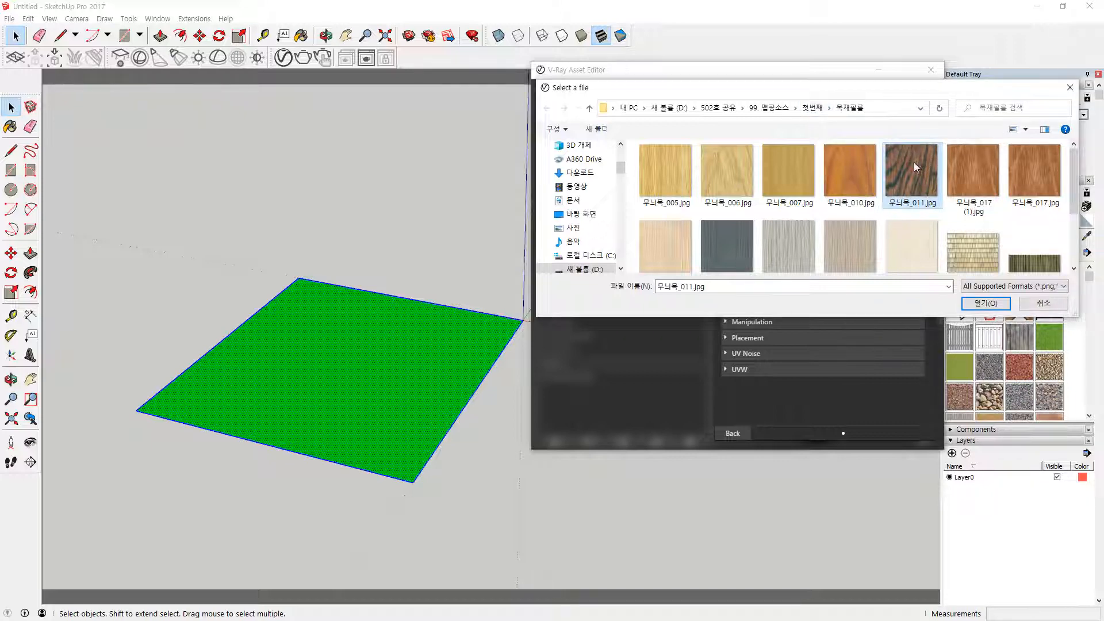
left_click(972, 303)
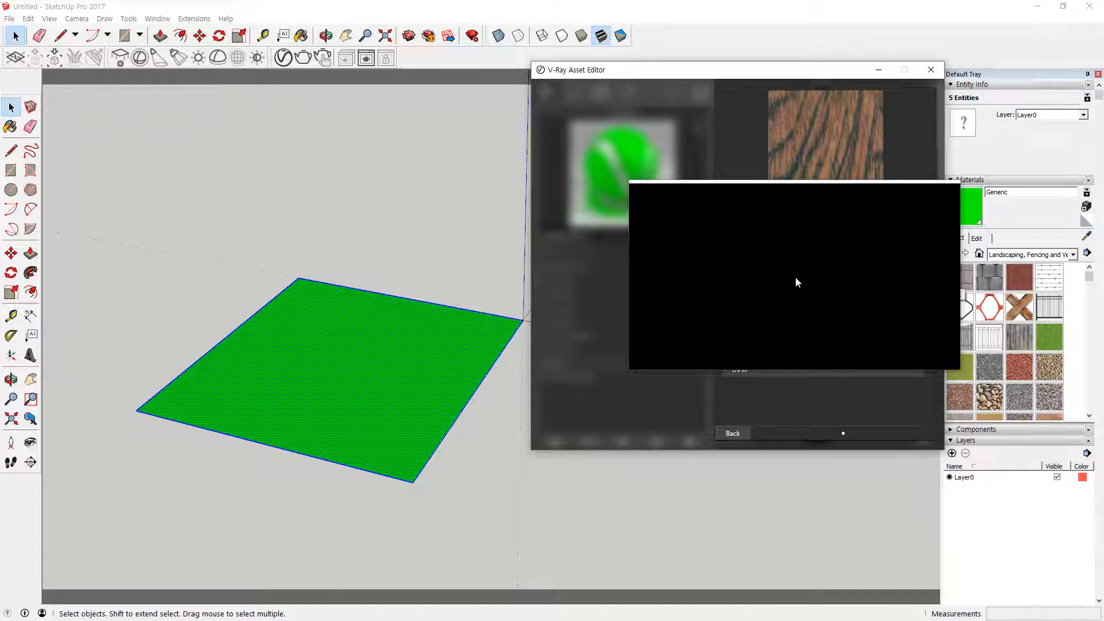
Examine the wood bitmap's settings and try a Filter Blur of 14.4 before returning it to 0
left_click_drag(797, 279, 843, 303)
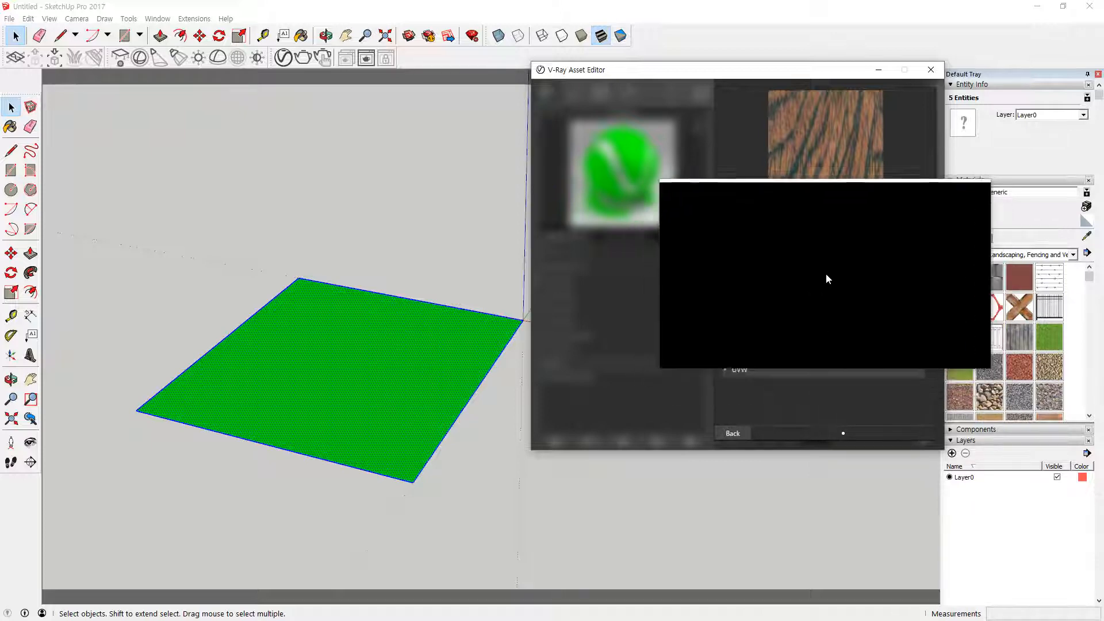
left_click_drag(827, 277, 791, 290)
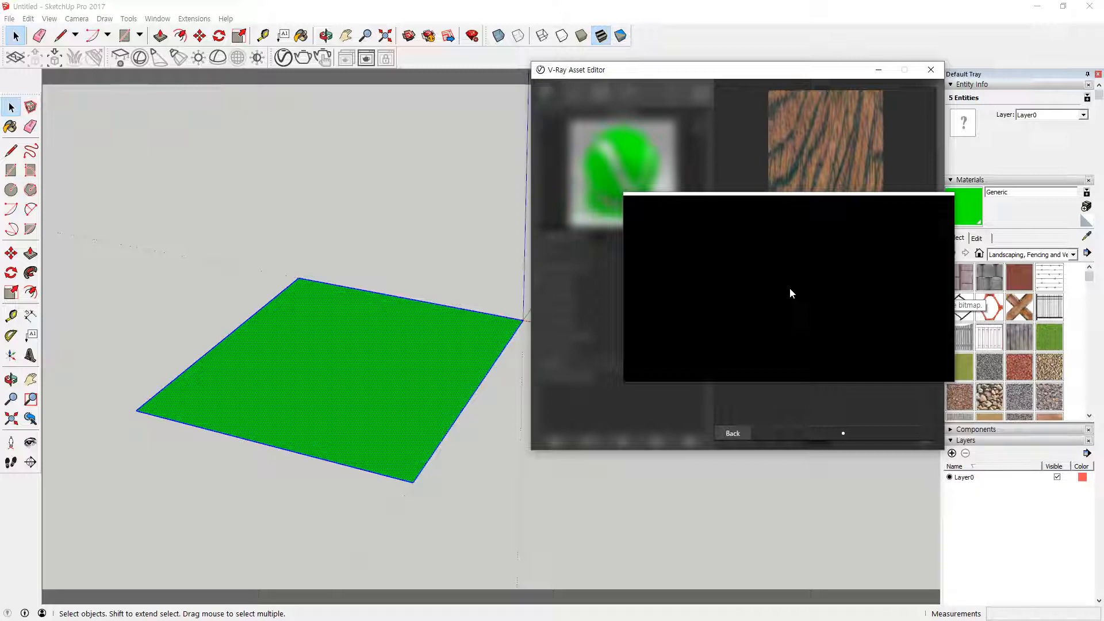
left_click_drag(790, 293, 812, 174)
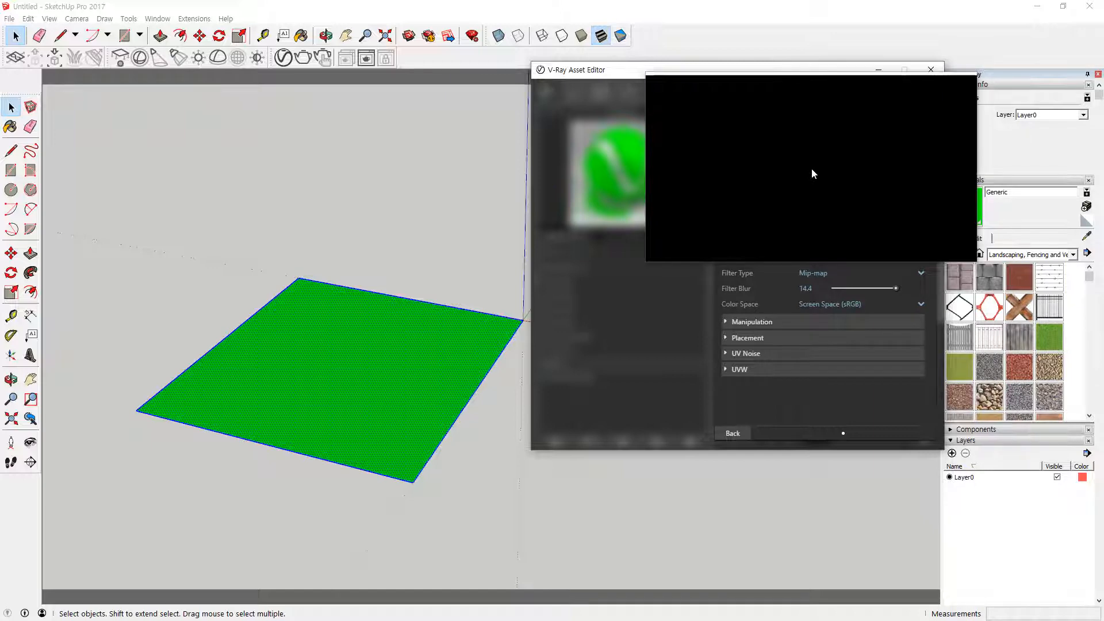
left_click_drag(811, 173, 810, 222)
mouse_move(811, 278)
left_mouse_down()
mouse_move(840, 291)
mouse_move(825, 171)
mouse_move(816, 196)
left_mouse_up()
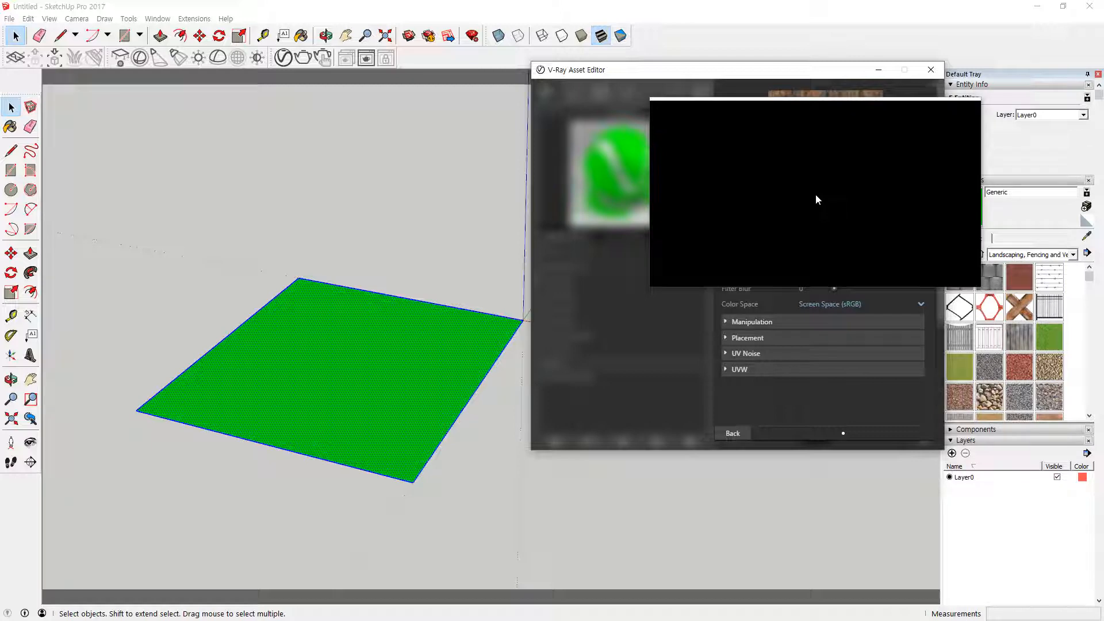
left_click_drag(815, 199, 789, 292)
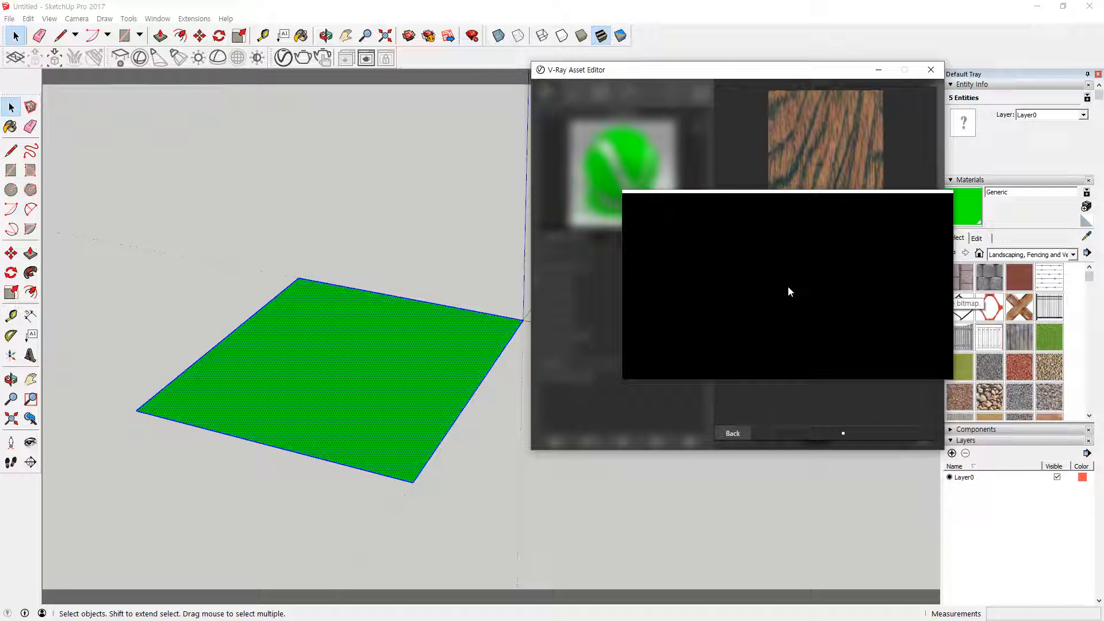
left_click_drag(789, 292, 774, 345)
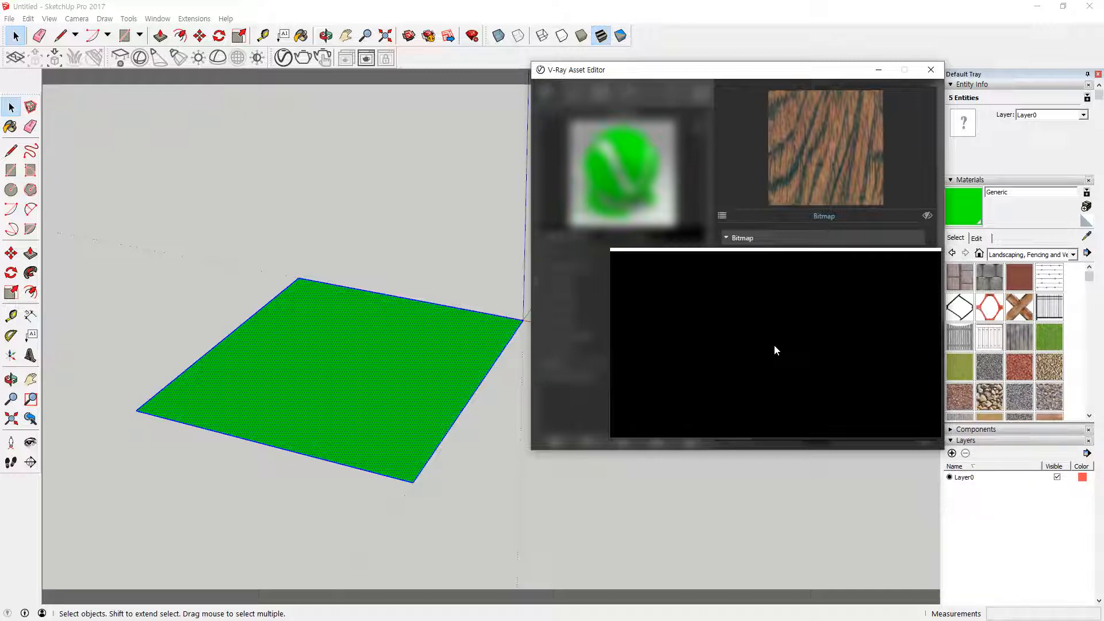
Replace the bitmap's source file with a landscape photo from the 배경 folder
left_click_drag(774, 349, 913, 258)
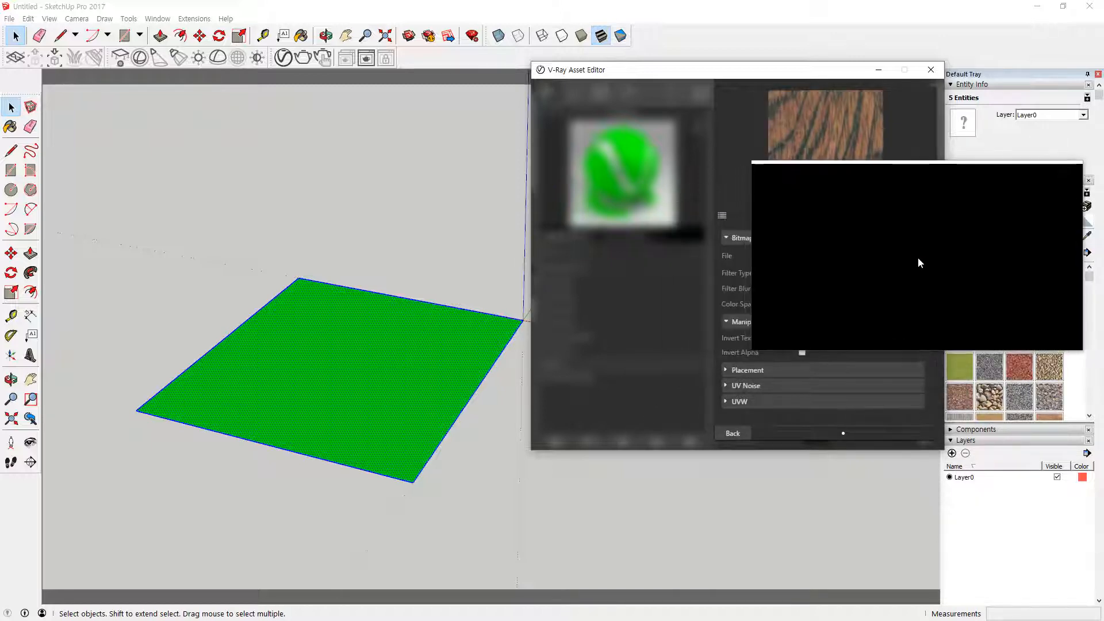
left_click(918, 257)
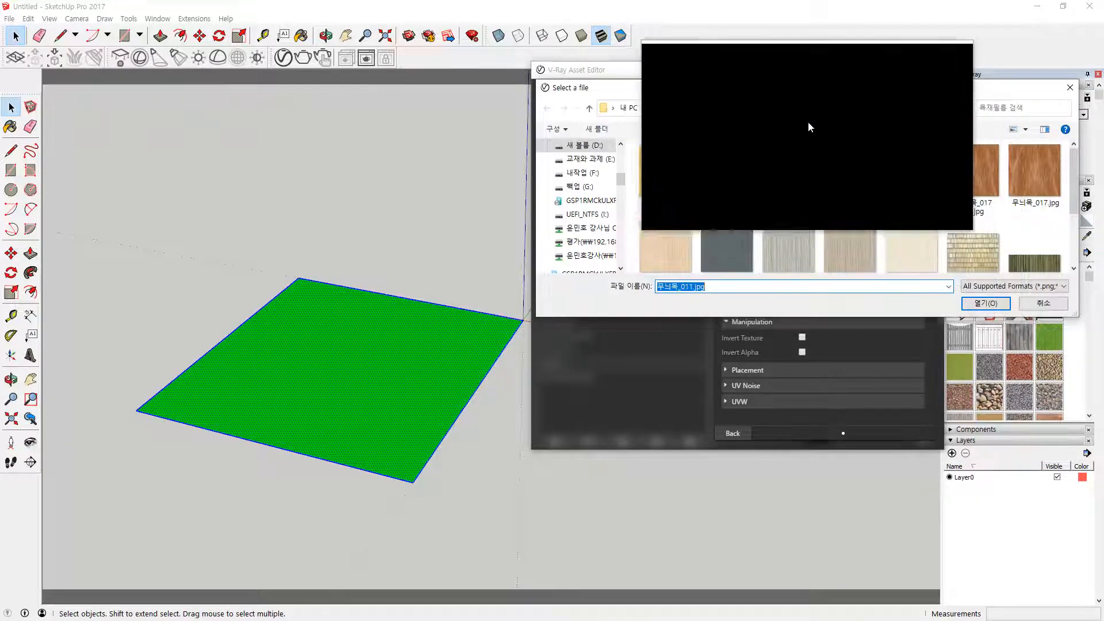
left_click(809, 109)
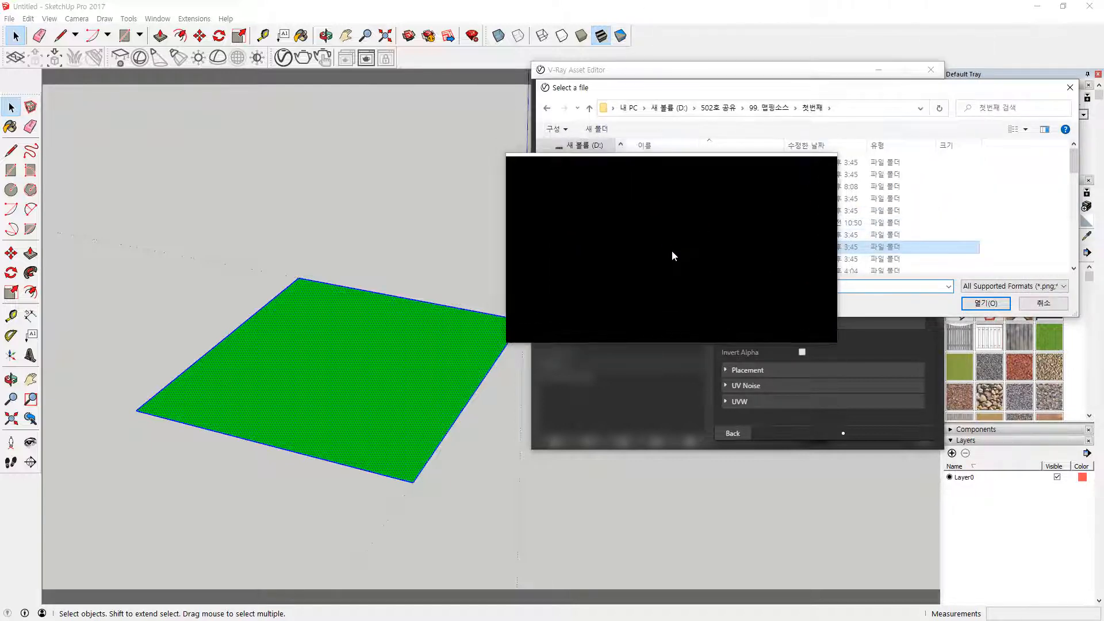
scroll(672, 251, "down", 3)
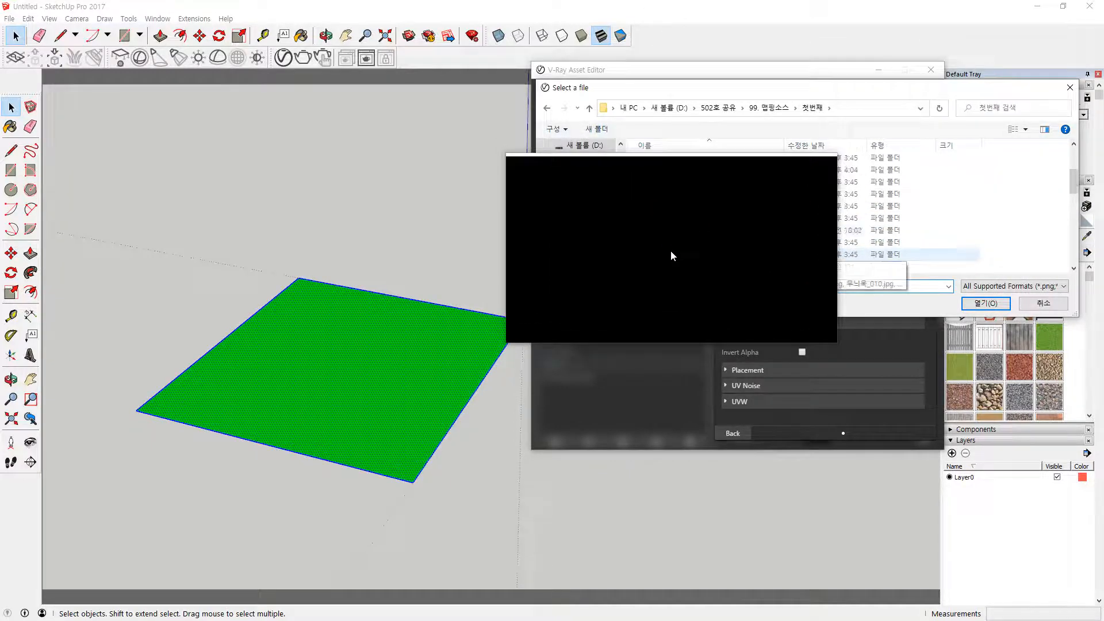
left_click(670, 216)
double_click(670, 216)
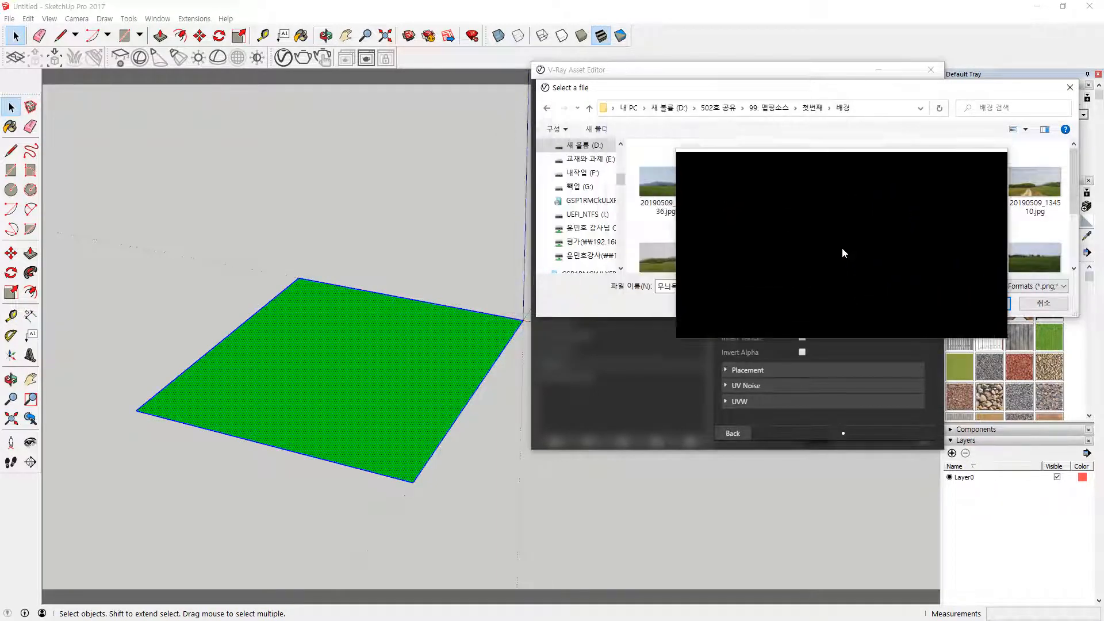
double_click(957, 268)
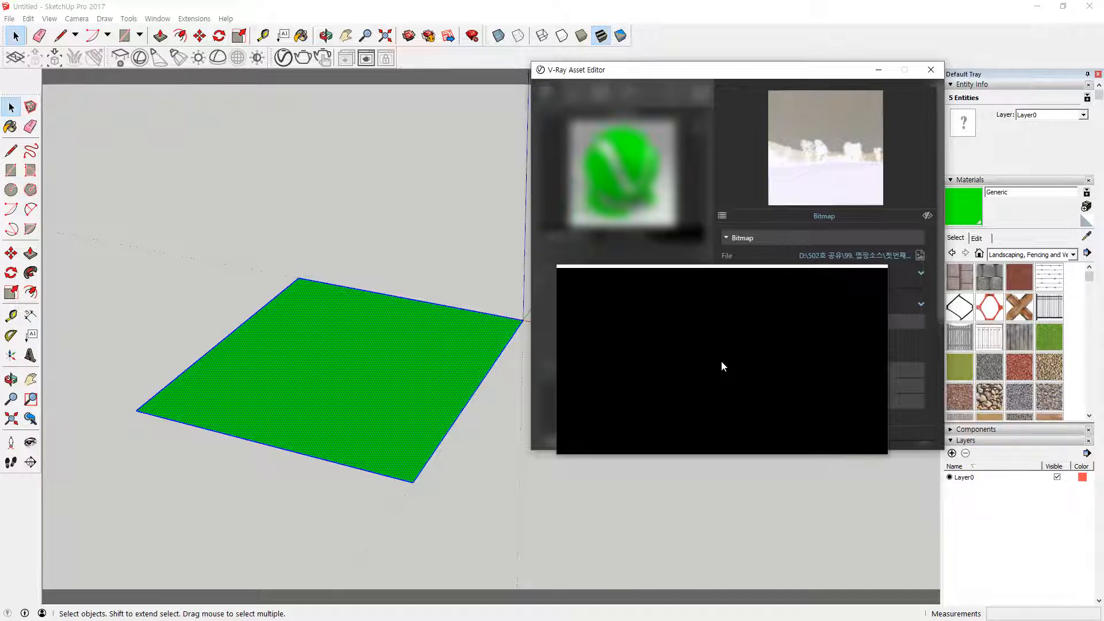
Turn off Invert Texture for the landscape bitmap and try cropping it in the Placement settings before returning to Whole Texture
left_click_drag(723, 366, 803, 347)
left_click(804, 340)
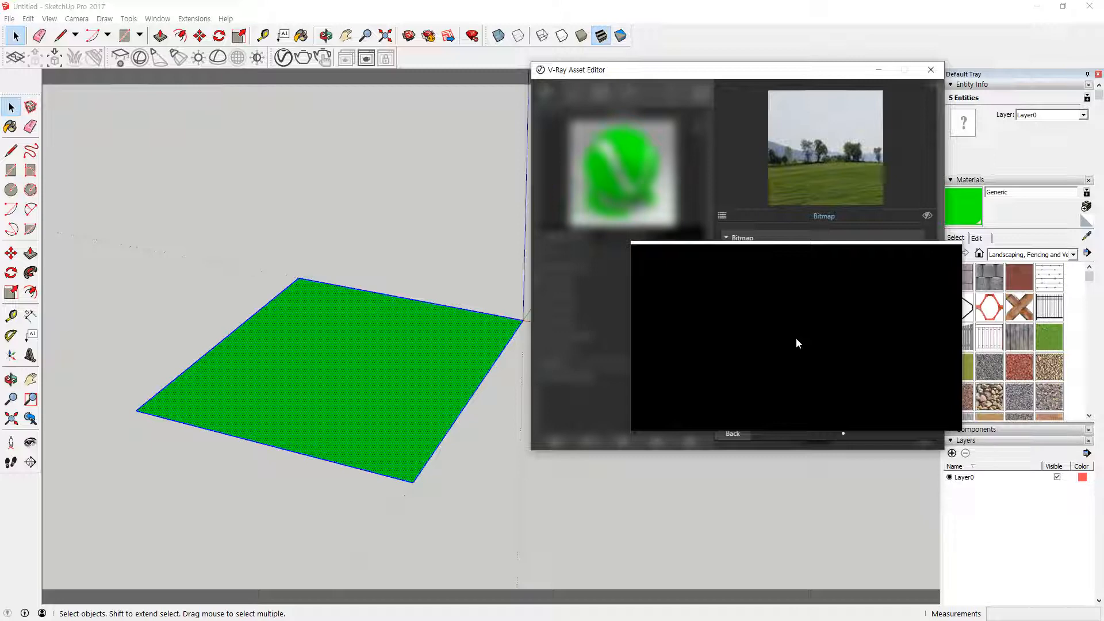
left_click_drag(796, 339, 783, 350)
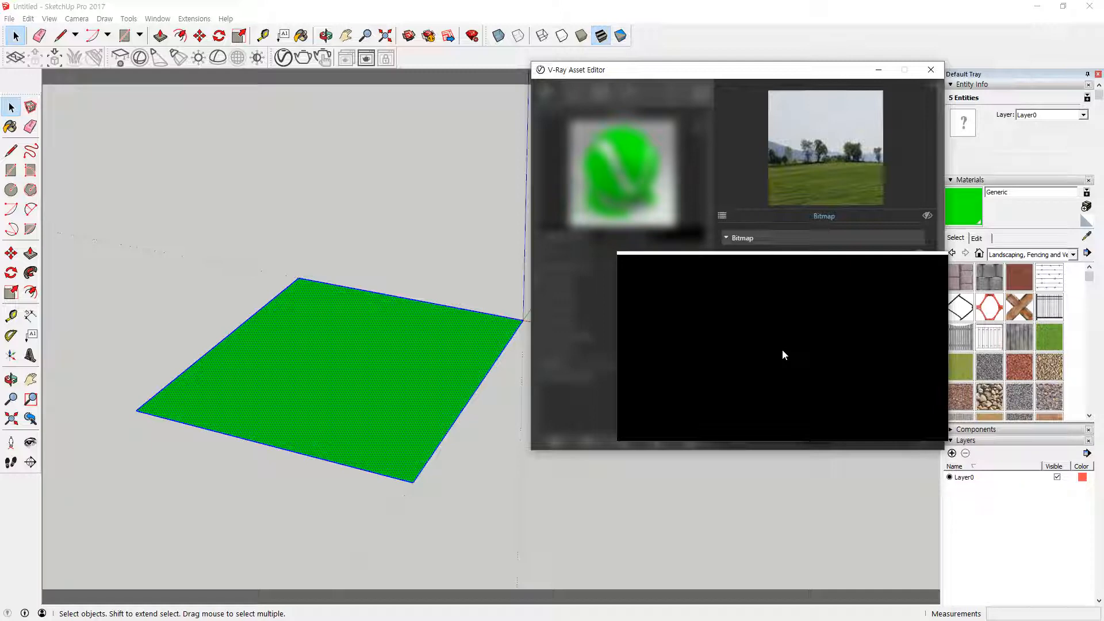
left_click_drag(782, 350, 788, 393)
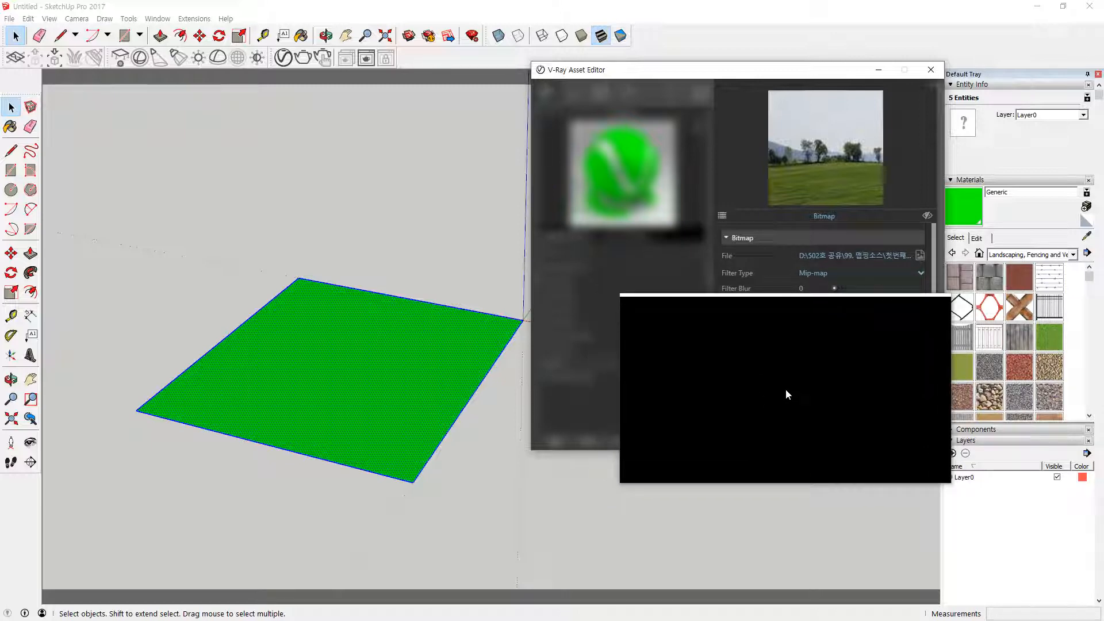
left_click_drag(786, 391, 870, 420)
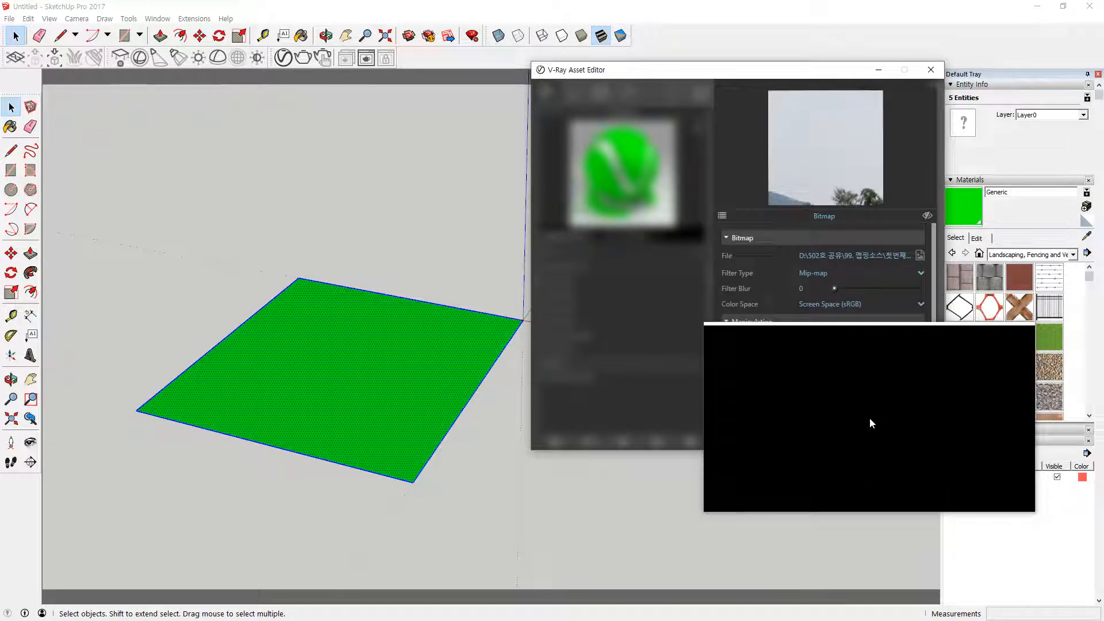
left_click_drag(870, 419, 777, 398)
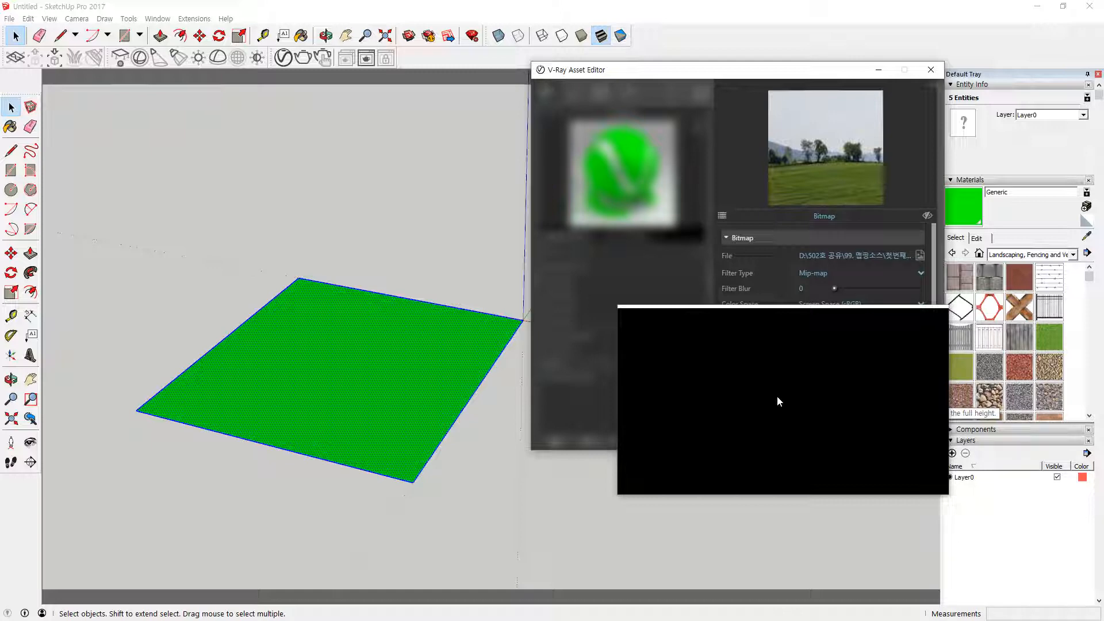
Examine the bitmap's Placement and UVW settings, down to the UV Transformation repeat, offset, mirror and rotation values
scroll(767, 361, "down", 1)
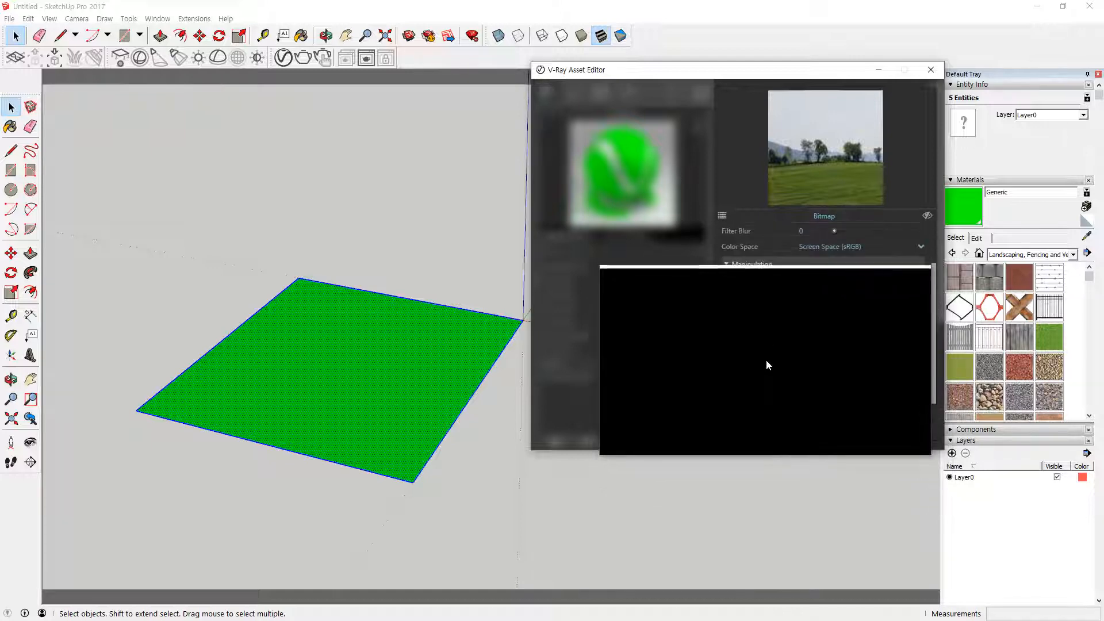
scroll(767, 360, "down", 1)
scroll(766, 360, "up", 2)
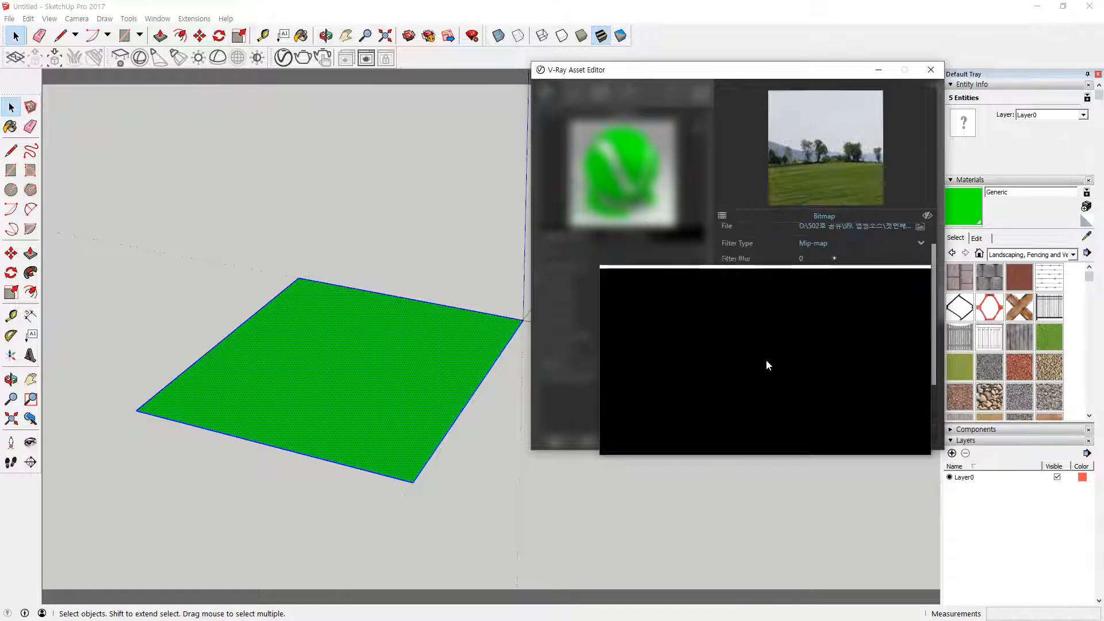
scroll(738, 366, "down", 2)
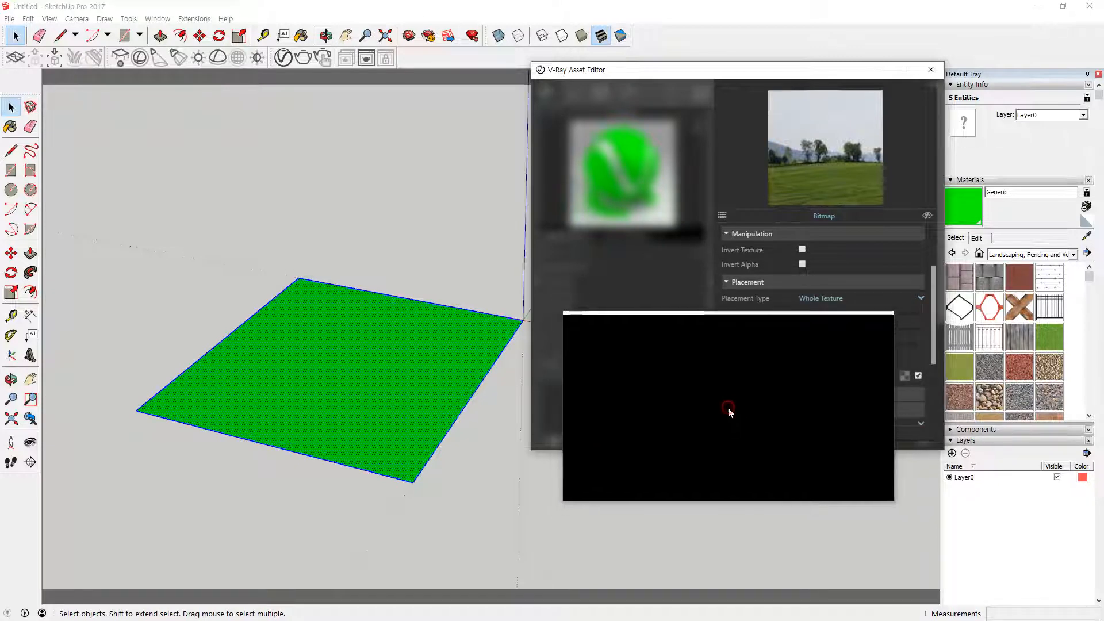
scroll(732, 392, "down", 3)
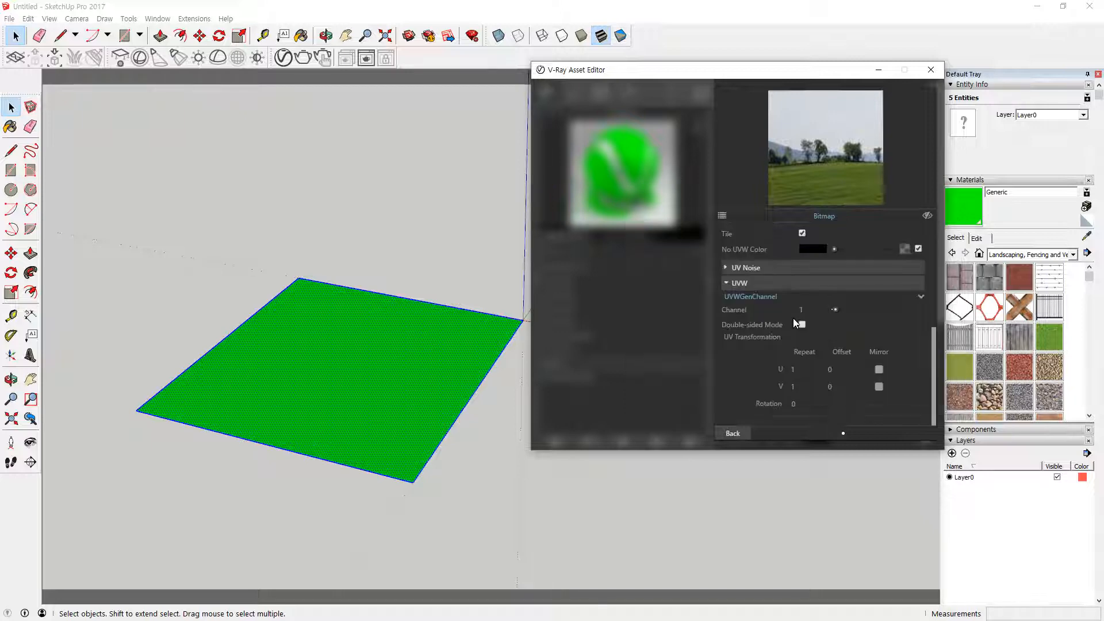
Annotate the screen in red with a large rectangle containing a small square tile repeated sideways and upward
mouse_move(131, 117)
left_mouse_down()
mouse_move(144, 300)
mouse_move(386, 280)
mouse_move(389, 124)
mouse_move(157, 105)
left_mouse_up()
mouse_move(171, 216)
left_mouse_down()
mouse_move(190, 254)
mouse_move(218, 254)
mouse_move(218, 210)
mouse_move(173, 206)
left_mouse_up()
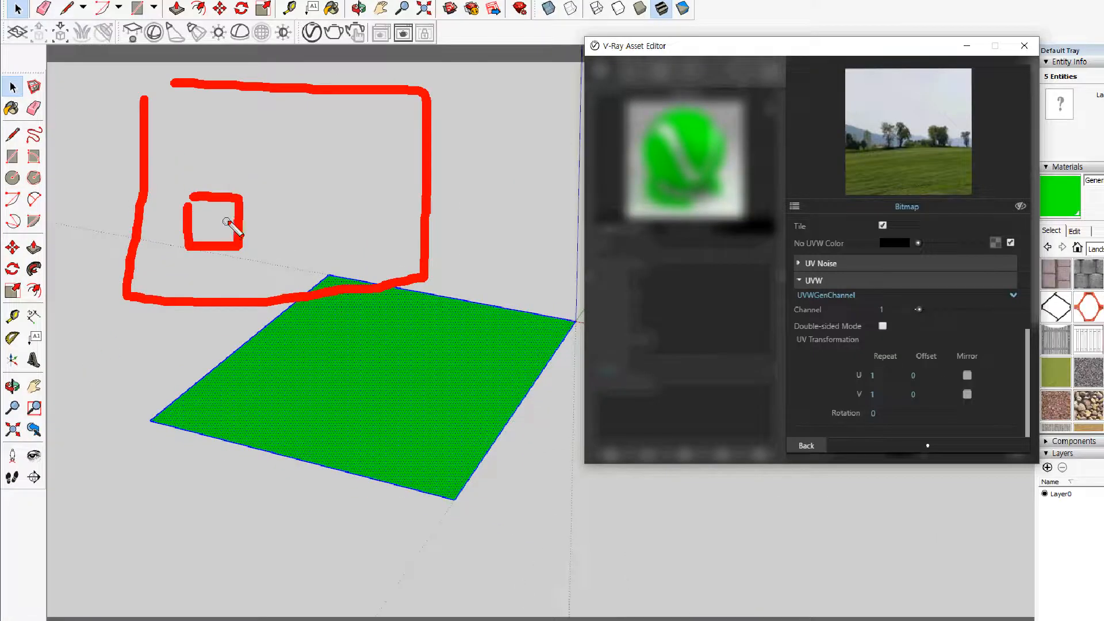
mouse_move(285, 181)
left_mouse_down()
mouse_move(328, 183)
mouse_move(313, 238)
mouse_move(264, 242)
left_mouse_up()
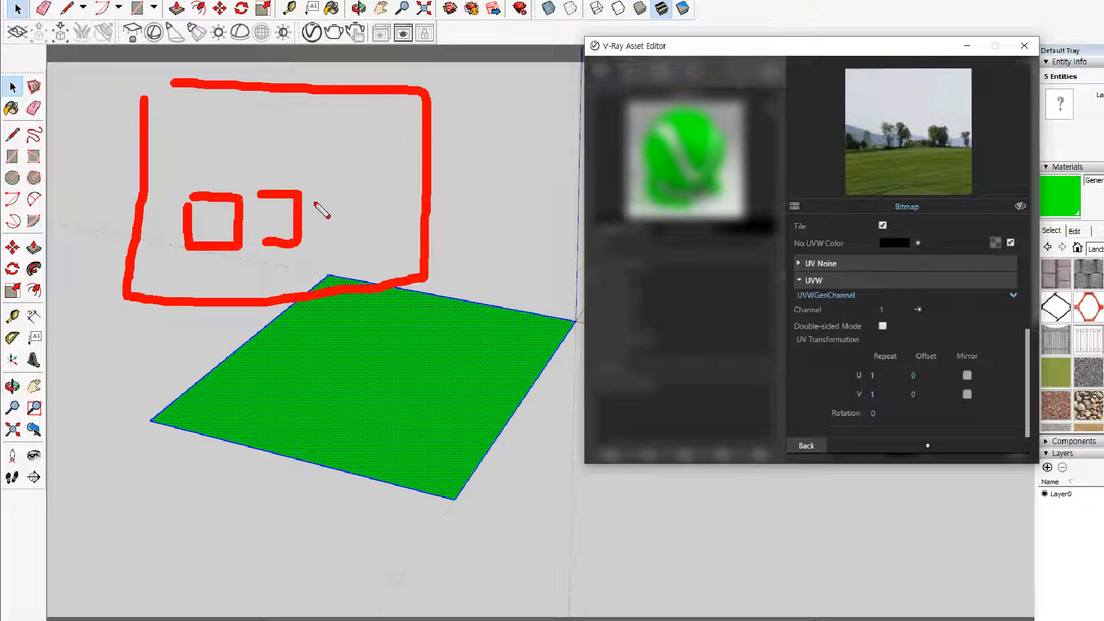
mouse_move(311, 194)
left_mouse_down()
mouse_move(345, 195)
mouse_move(343, 245)
mouse_move(311, 241)
left_mouse_up()
mouse_move(359, 193)
left_mouse_down()
mouse_move(384, 193)
mouse_move(394, 237)
mouse_move(368, 242)
left_mouse_up()
mouse_move(180, 166)
left_mouse_down()
mouse_move(176, 184)
mouse_move(233, 181)
left_mouse_up()
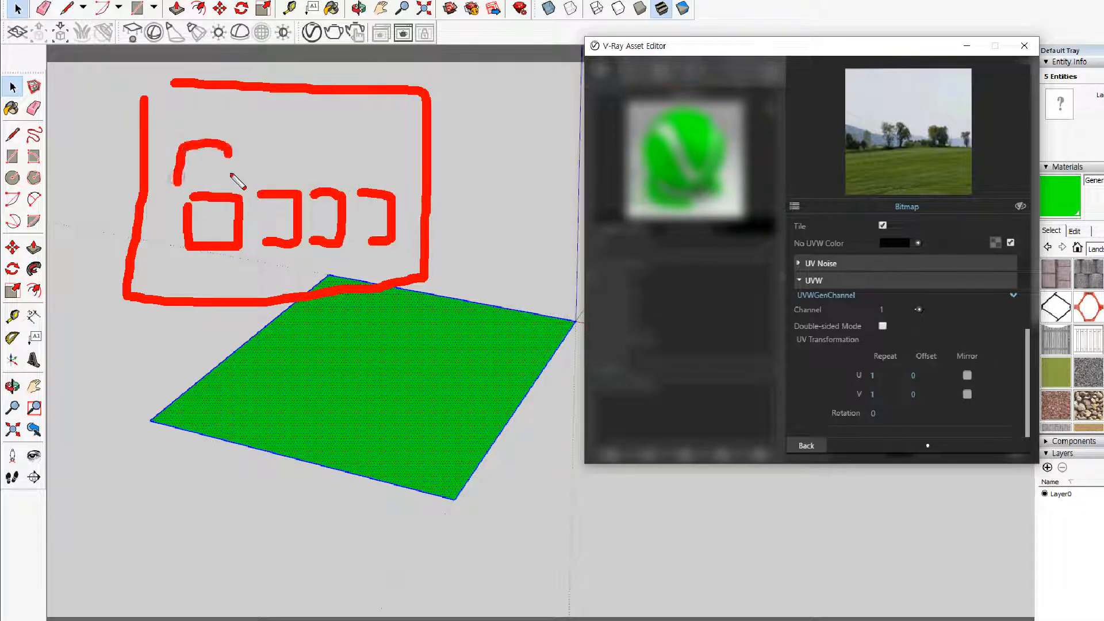
mouse_move(183, 122)
left_mouse_down()
mouse_move(206, 95)
mouse_move(228, 123)
left_mouse_up()
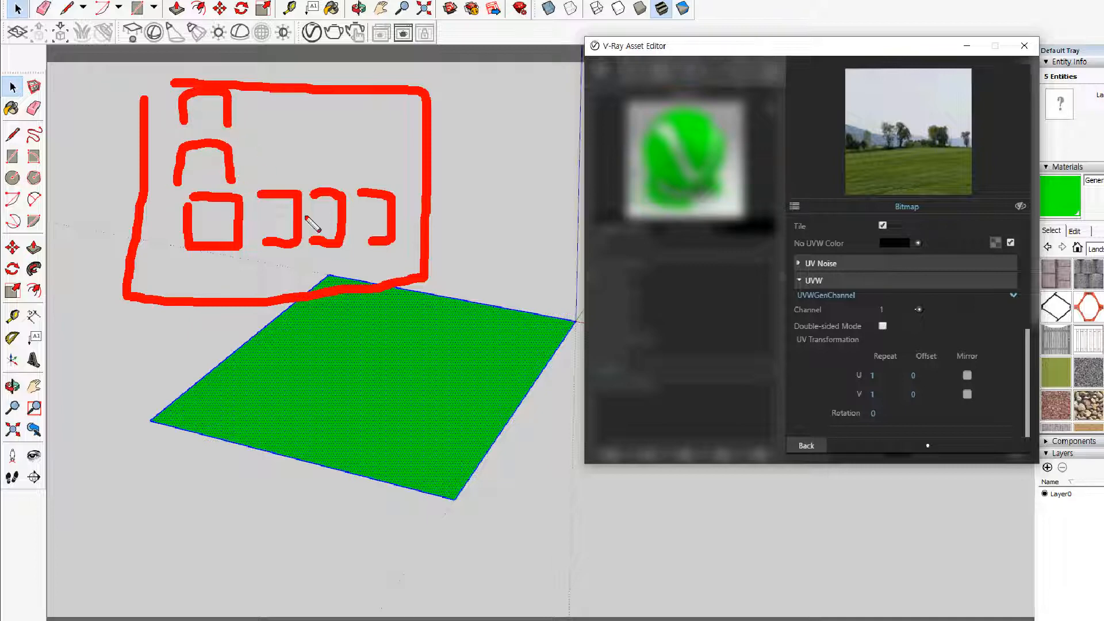
Add a horizontal arrow labelled U and a vertical arrow labelled V to the red tile-repeat sketch
mouse_move(221, 217)
left_mouse_down()
mouse_move(408, 209)
mouse_move(410, 228)
mouse_move(455, 227)
mouse_move(467, 201)
left_mouse_up()
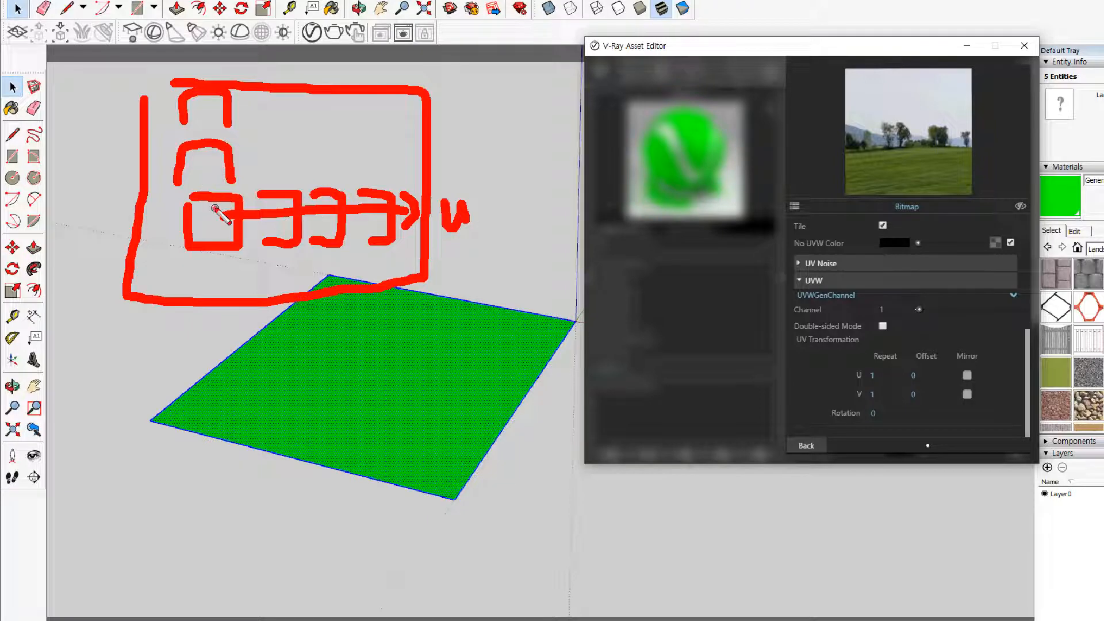
mouse_move(216, 209)
left_mouse_down()
mouse_move(212, 70)
mouse_move(232, 73)
left_mouse_up()
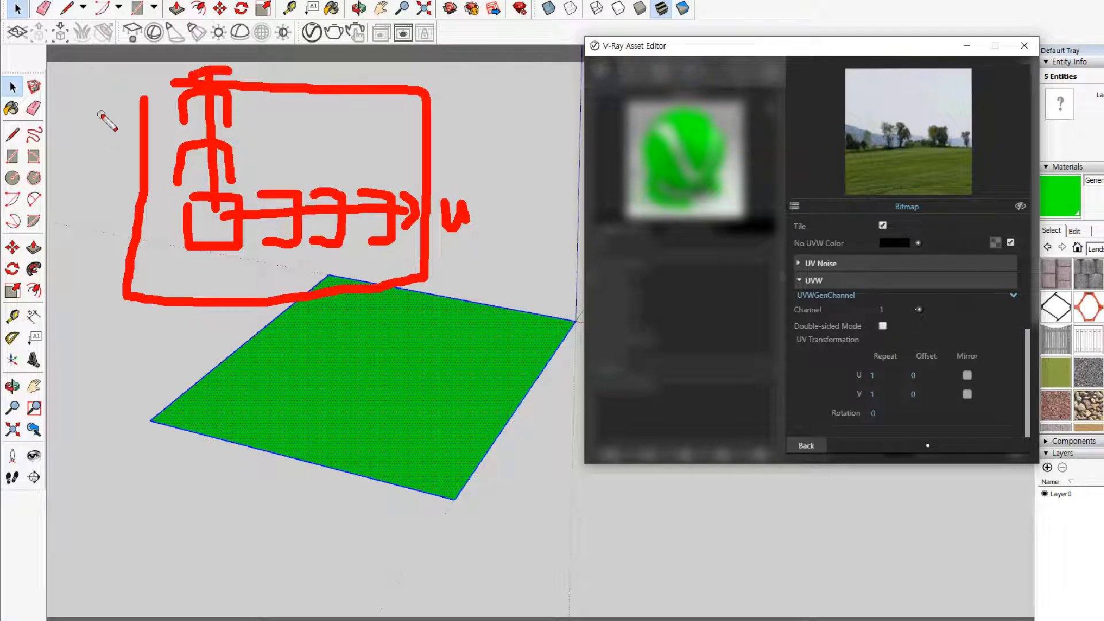
mouse_move(80, 115)
left_mouse_down()
mouse_move(113, 150)
mouse_move(135, 96)
left_mouse_up()
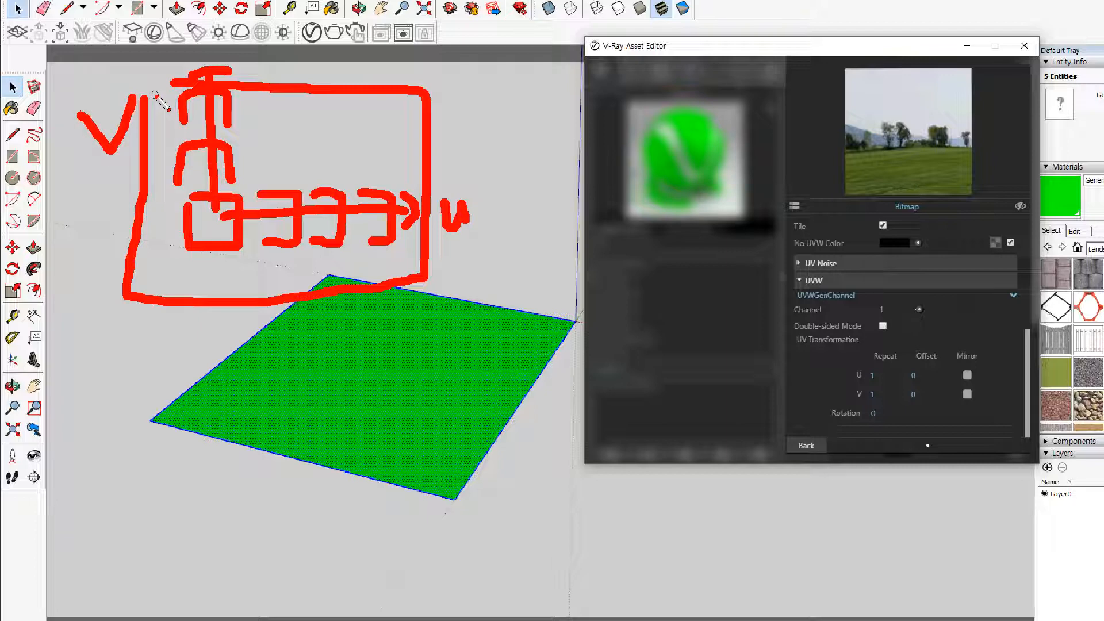
Clear the red annotations and try a UV repeat of 2 in both U and V for the landscape bitmap
key("Escape")
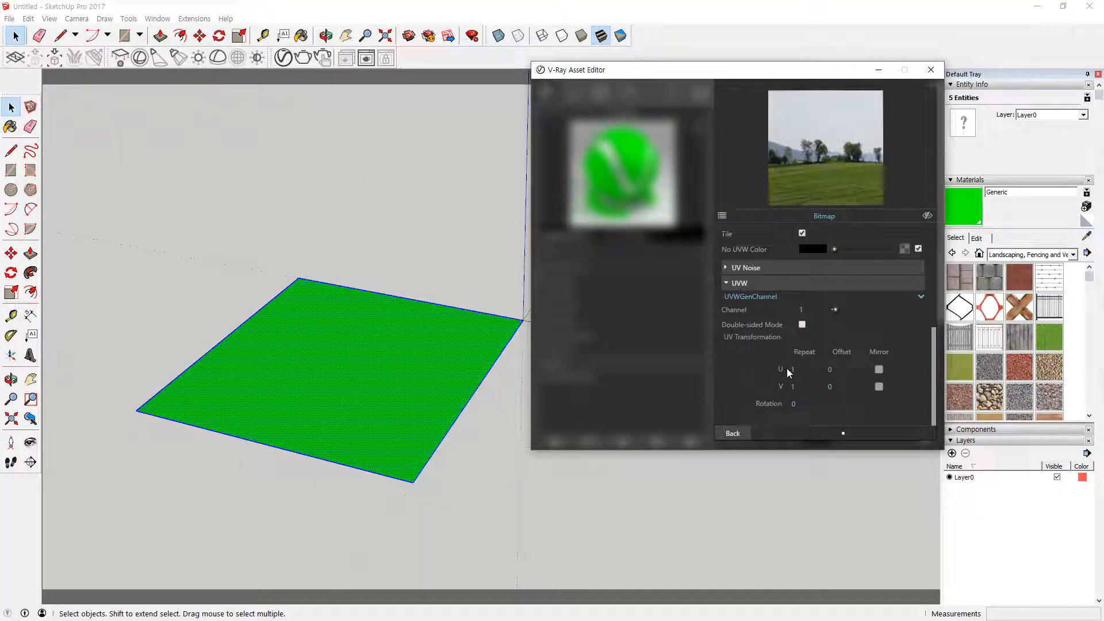
key("super+plus")
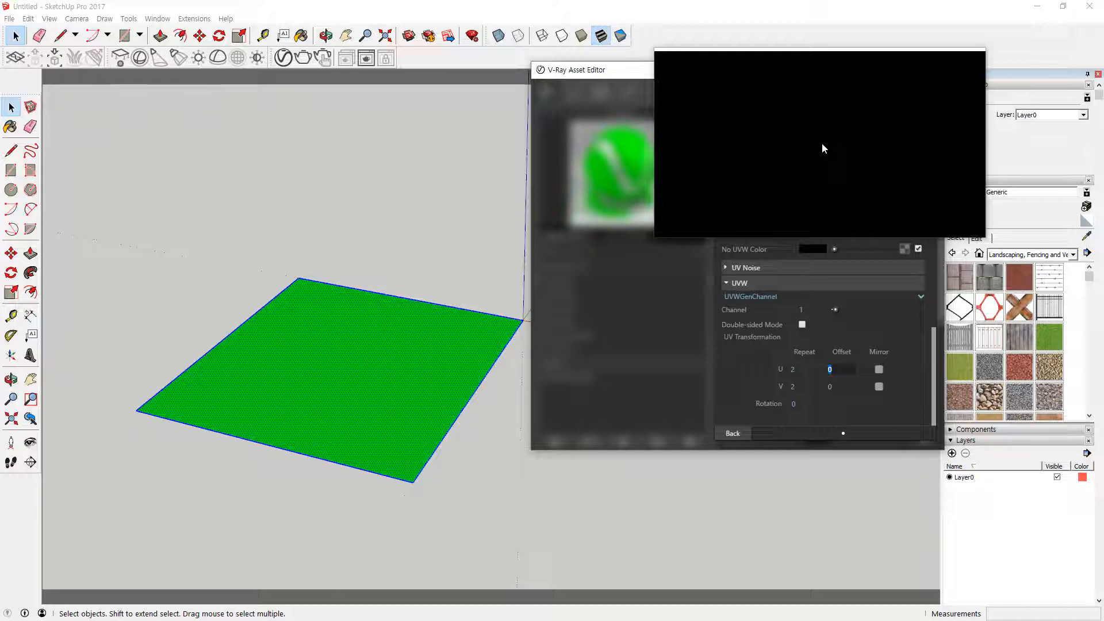
left_click_drag(823, 148, 901, 388)
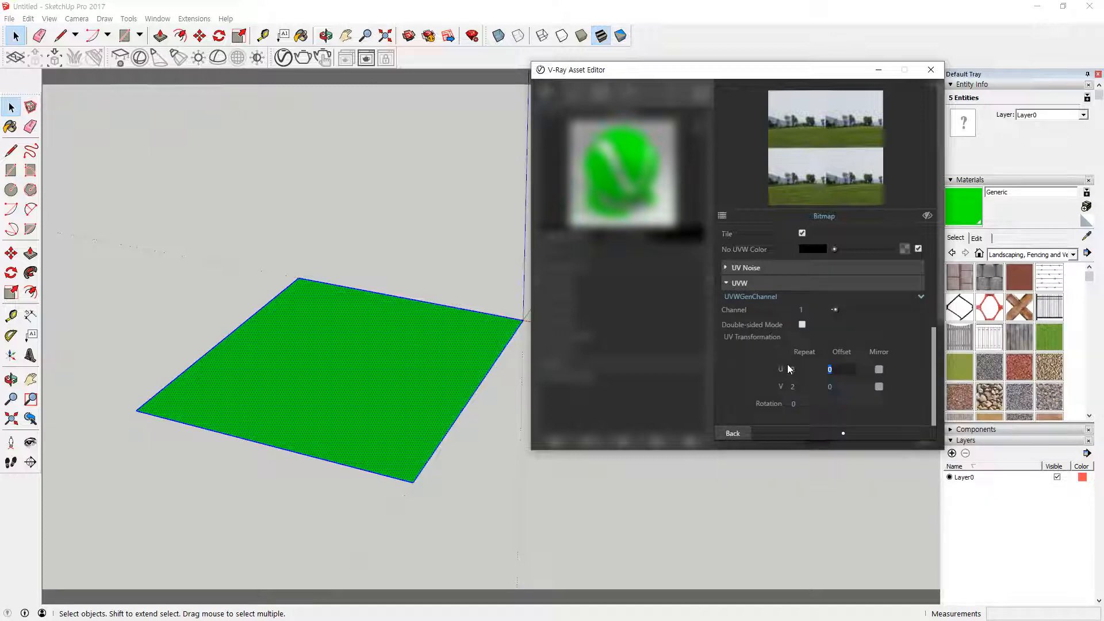
Set the bitmap's U and V Repeat to 1 and return to the Generic material's settings
left_click_drag(799, 370, 791, 387)
type("1")
key("Return")
type("1")
key("Return")
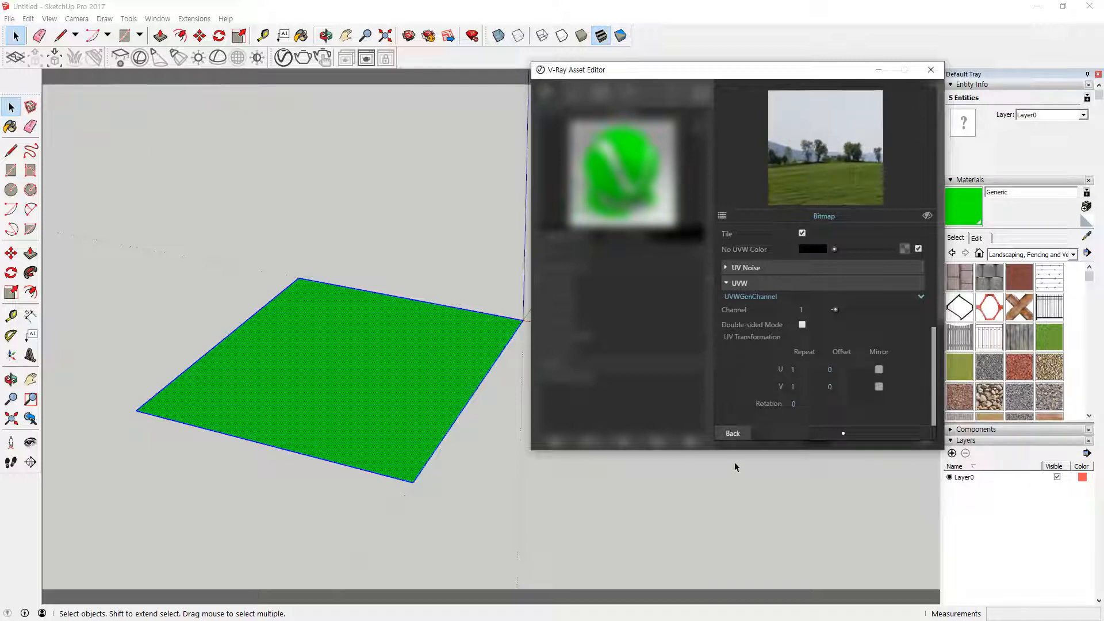
left_click(748, 433)
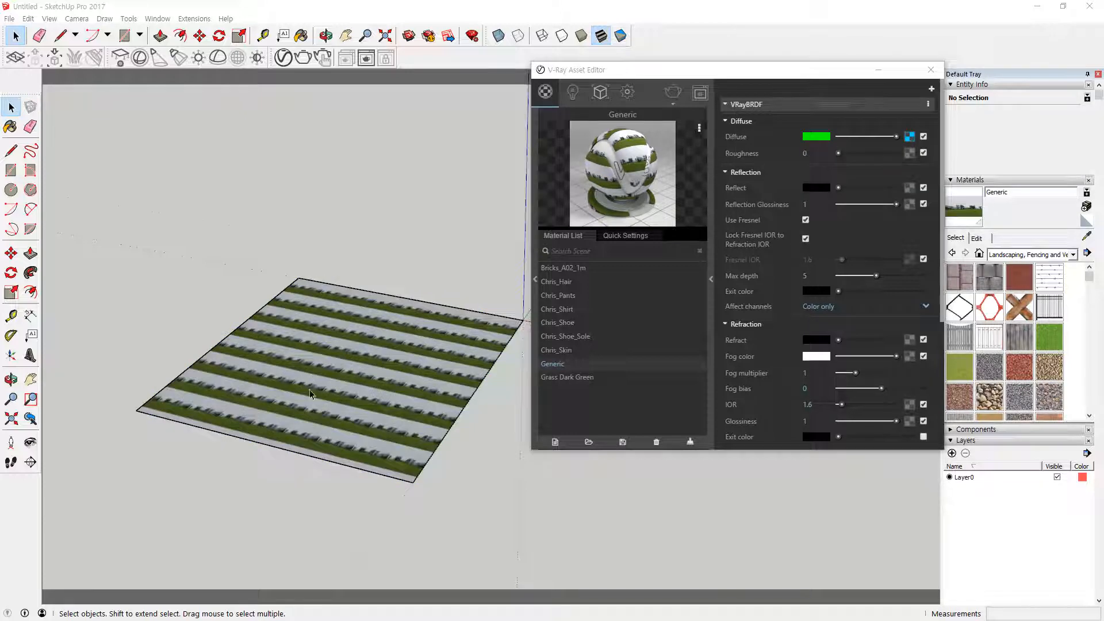
Start positioning the landscape texture on the face, anchor its origin at the near-left corner and enlarge the tile
scroll(309, 383, "up", 3)
left_click_drag(610, 69, 779, 64)
middle_click_drag(509, 245, 307, 477)
scroll(125, 508, "up", 3)
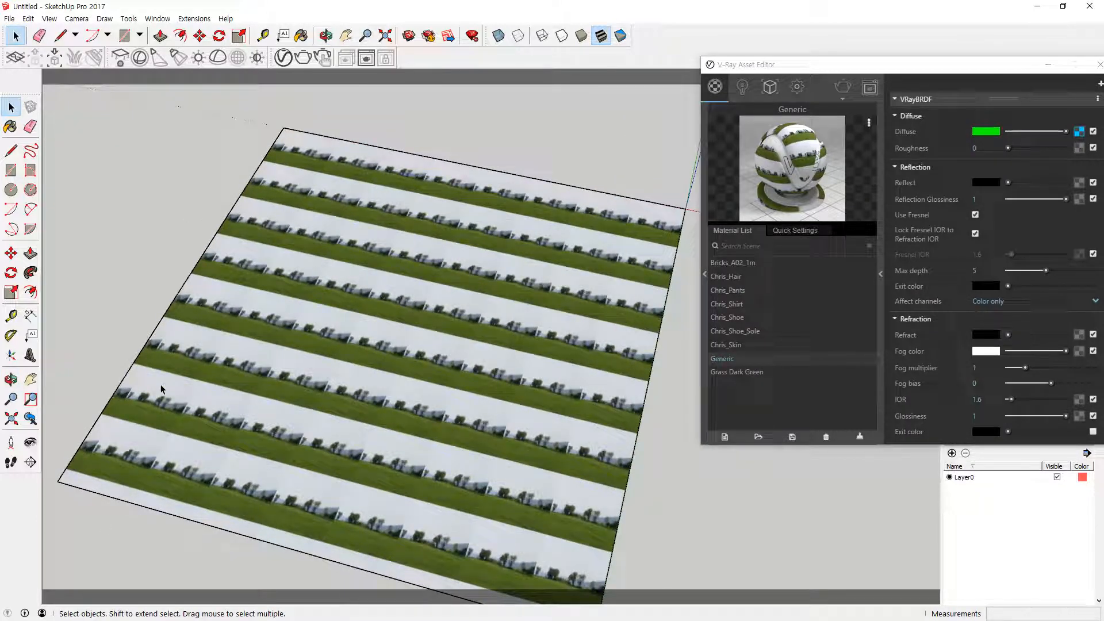
left_click(358, 271)
right_click(361, 271)
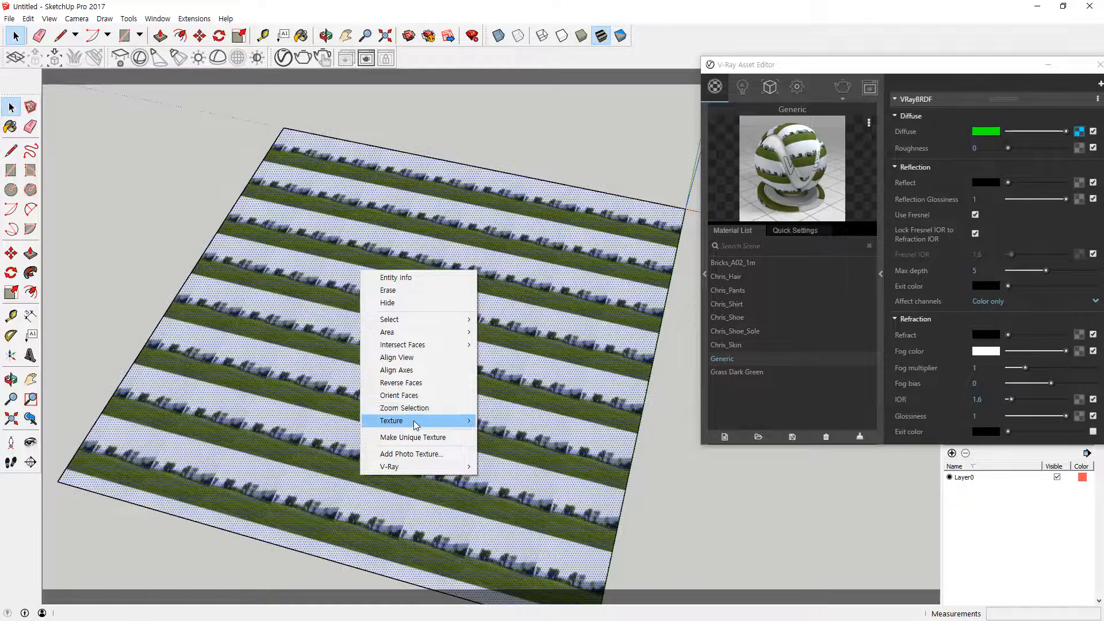
mouse_move(411, 423)
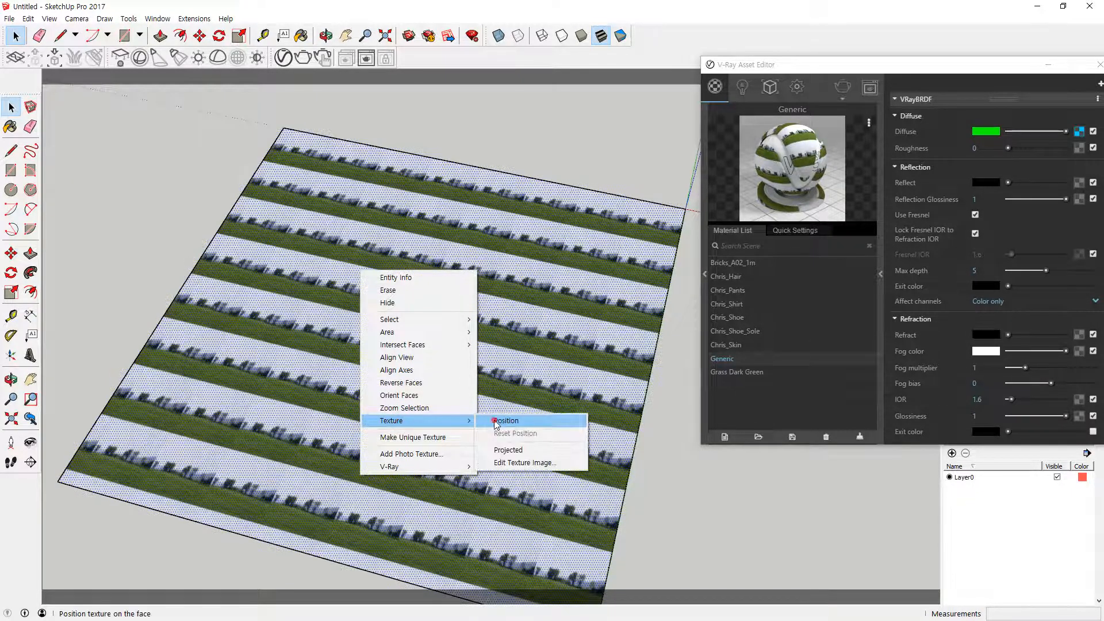
left_click(506, 421)
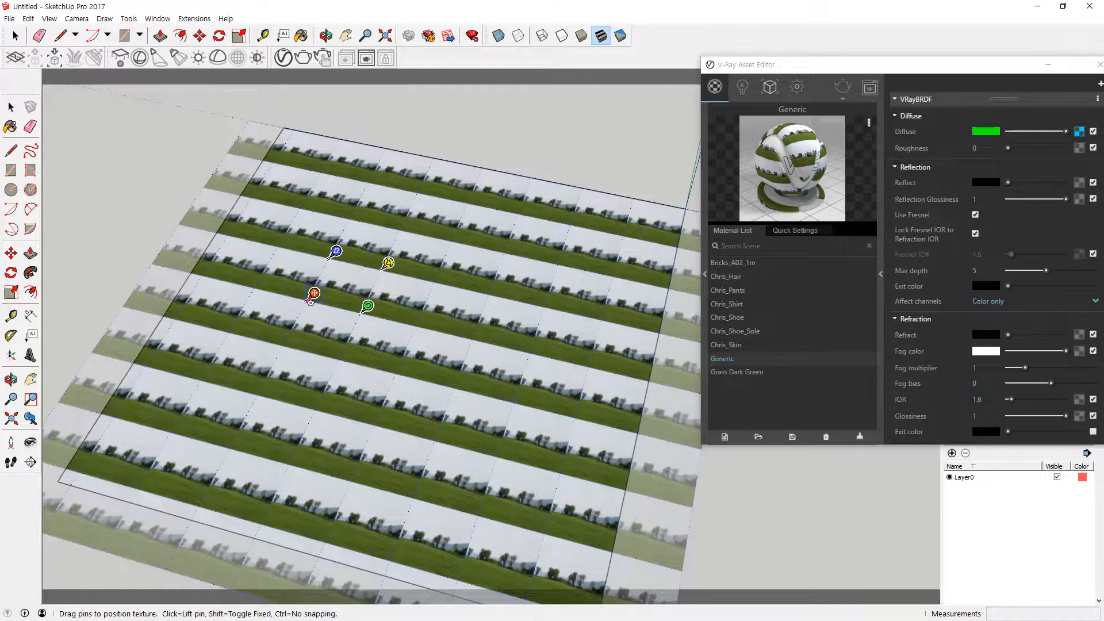
left_click_drag(311, 301, 401, 571)
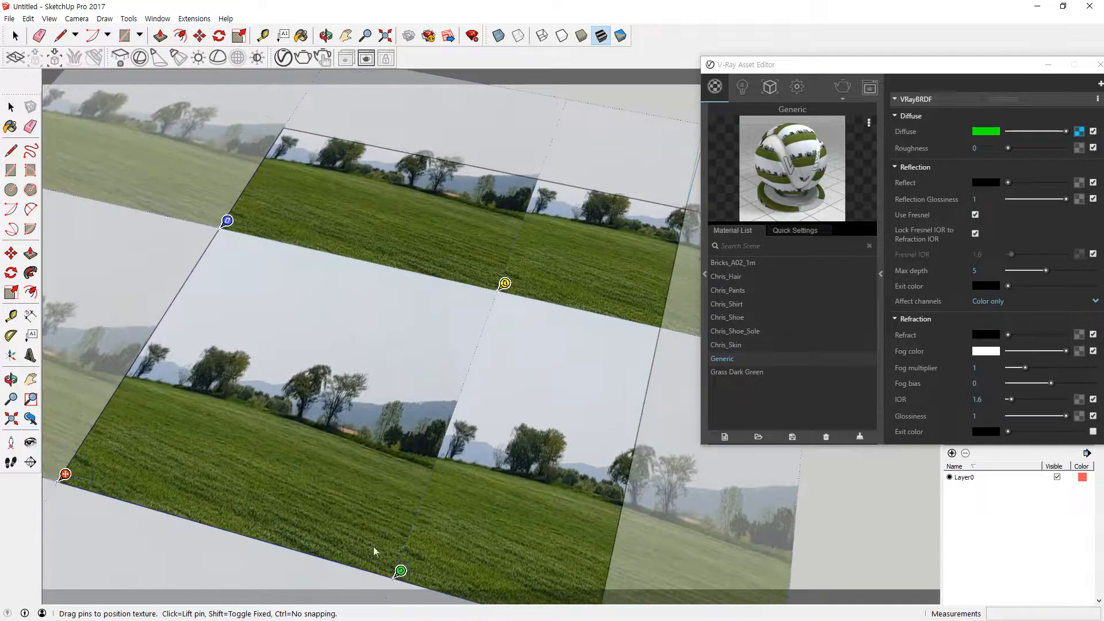
Stretch the texture with its scale/rotate pin until one landscape image spans the whole face, and finish positioning
scroll(367, 516, "down", 2)
middle_click_drag(385, 506, 344, 454)
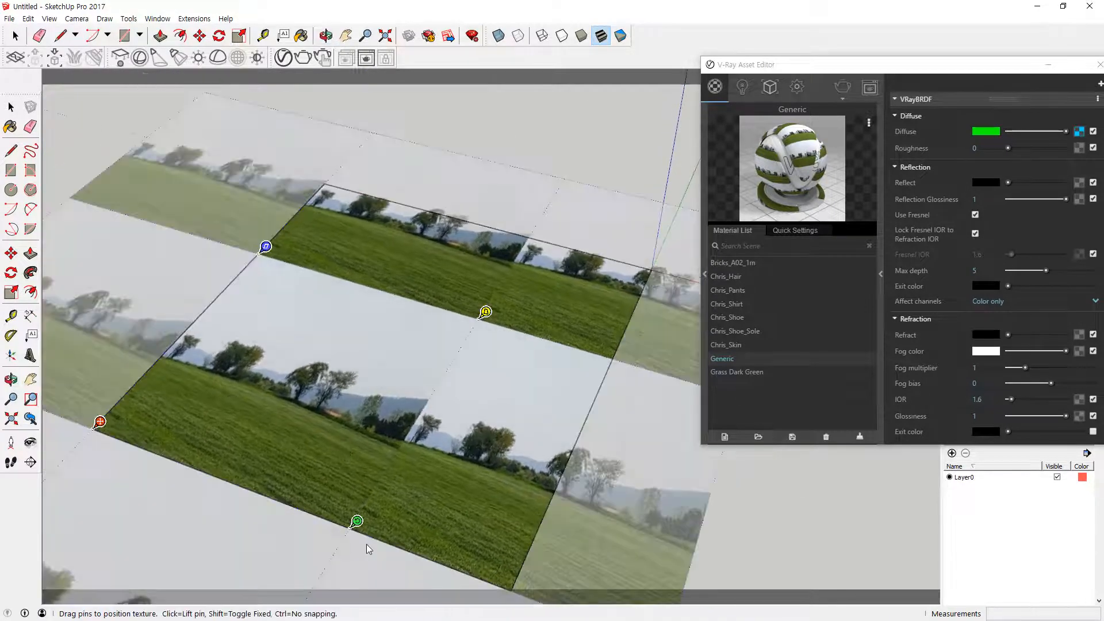
middle_click_drag(367, 545, 337, 475)
left_click_drag(319, 479, 464, 551)
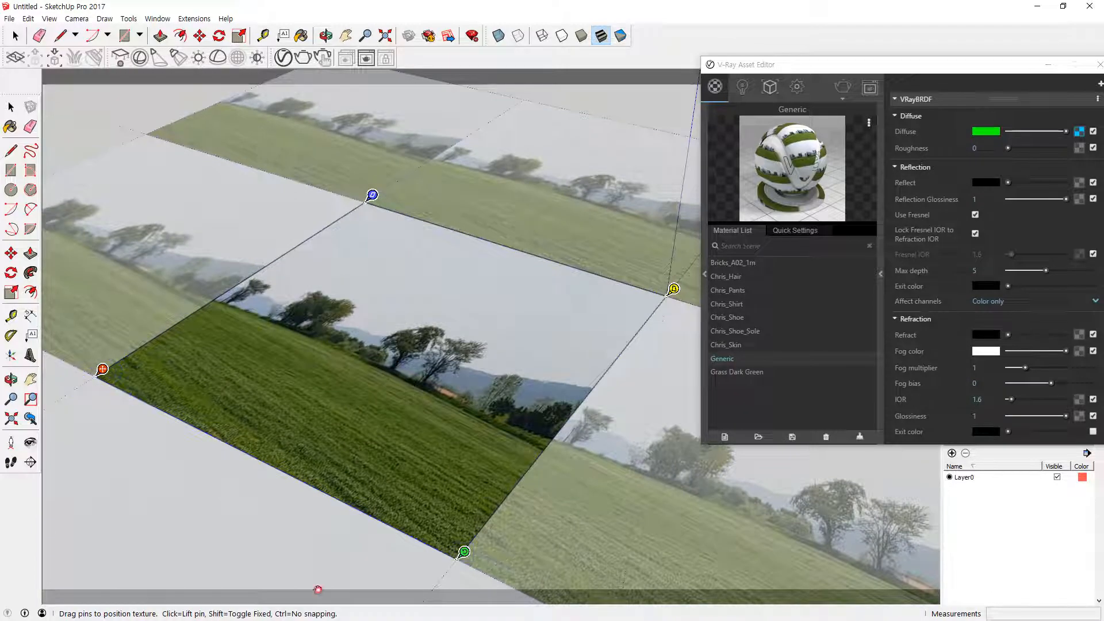
scroll(264, 492, "down", 5)
left_click(397, 246)
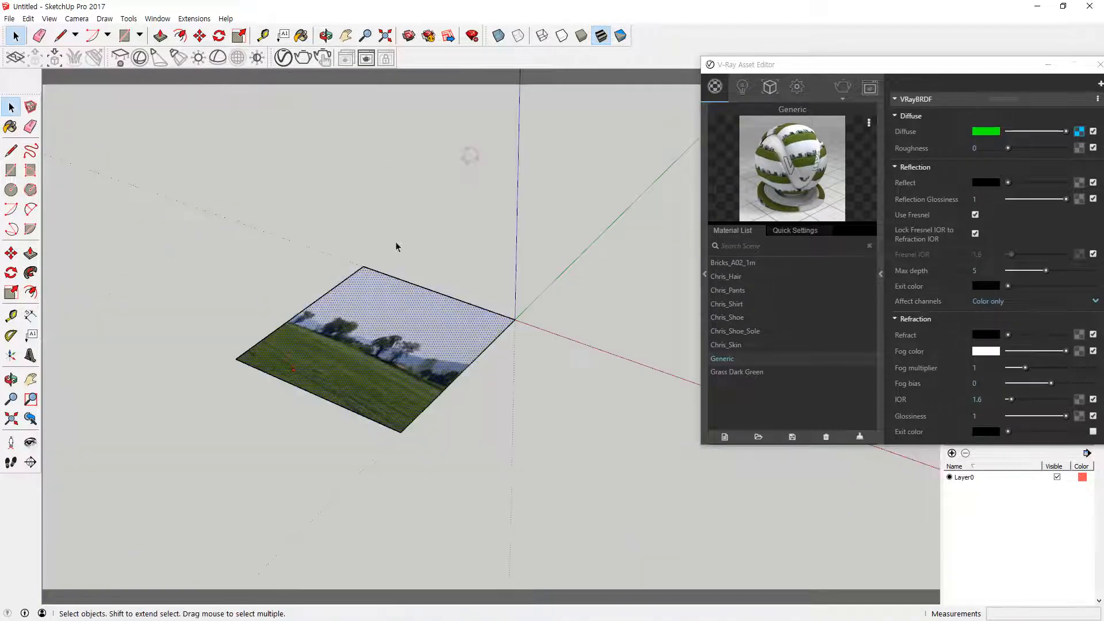
middle_click_drag(396, 246, 395, 445)
left_click(222, 512)
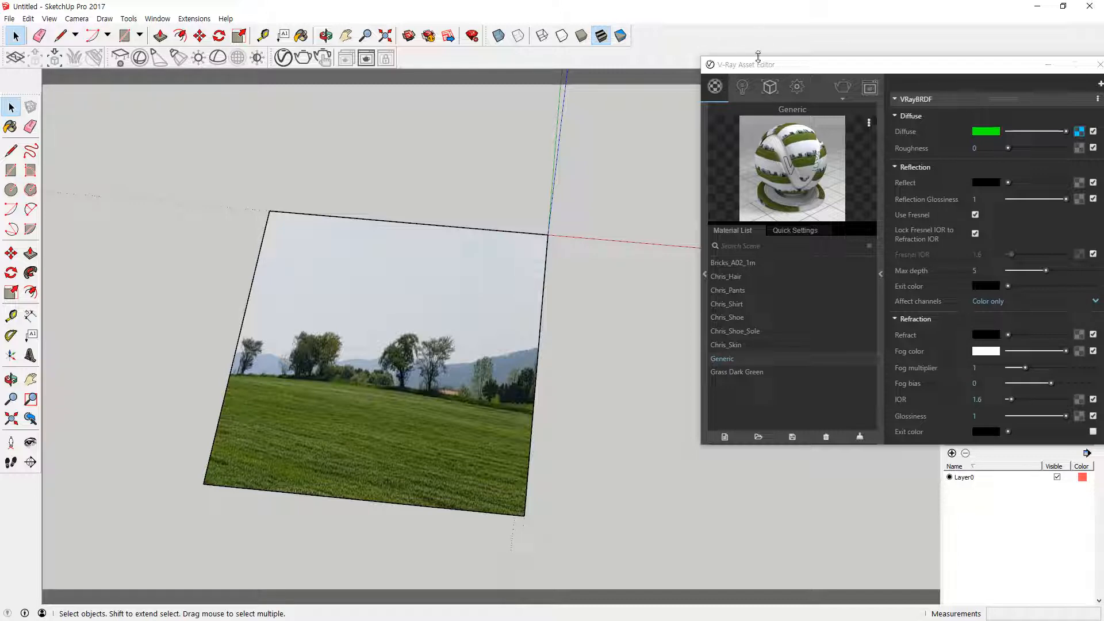
left_click_drag(767, 70, 552, 50)
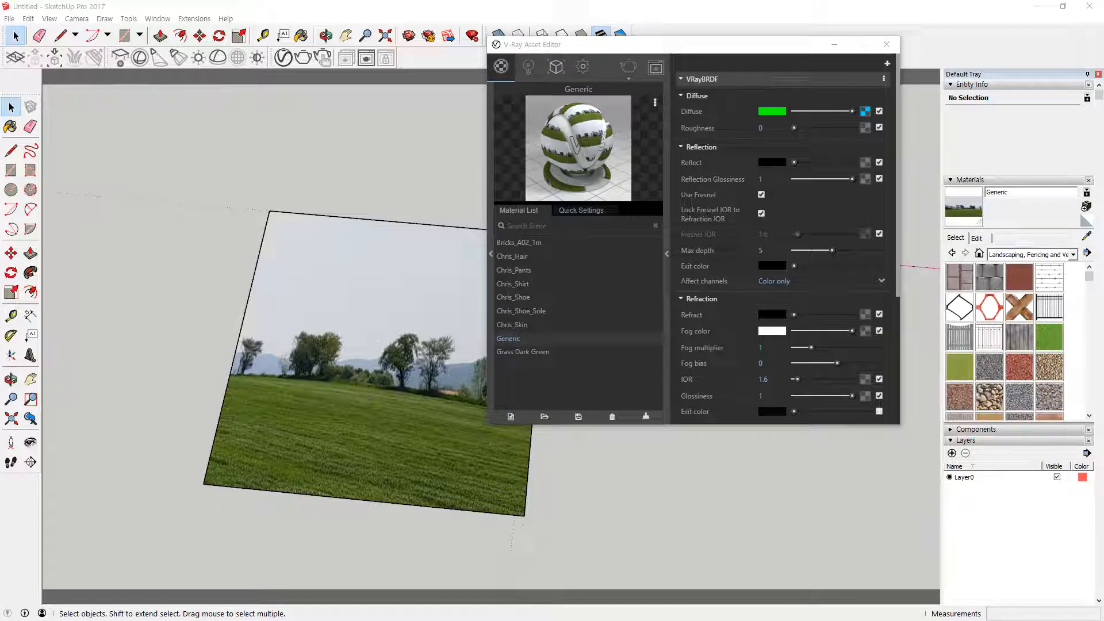
Switch to File Explorer and open 첫번째 in the 99. 맵핑소스 folder under 502호 공유 on drive D
key("super+e")
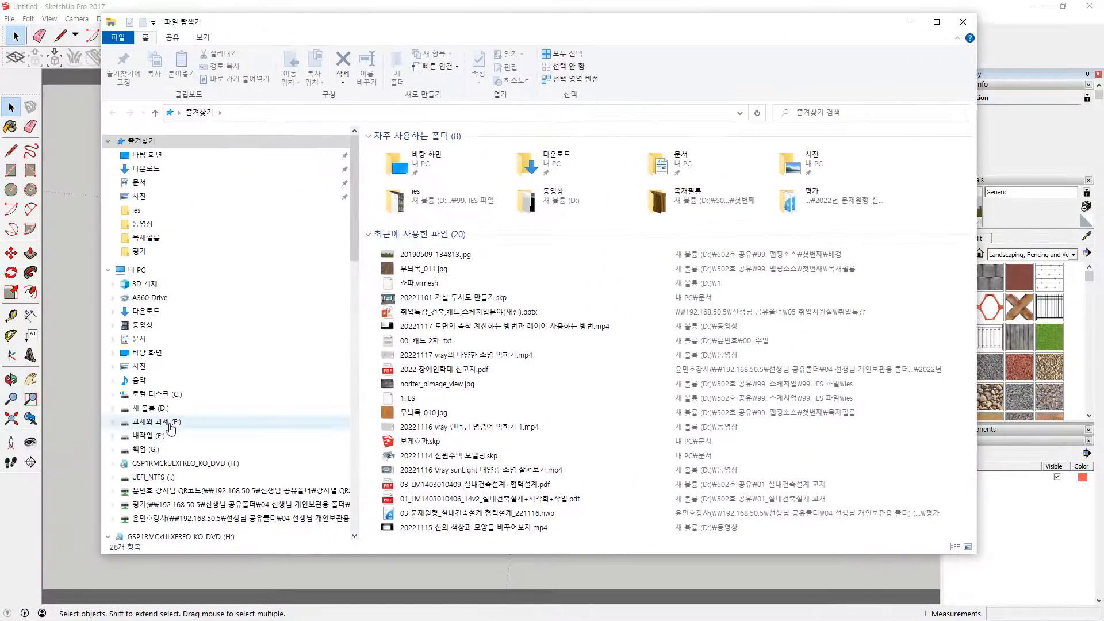
left_click(134, 409)
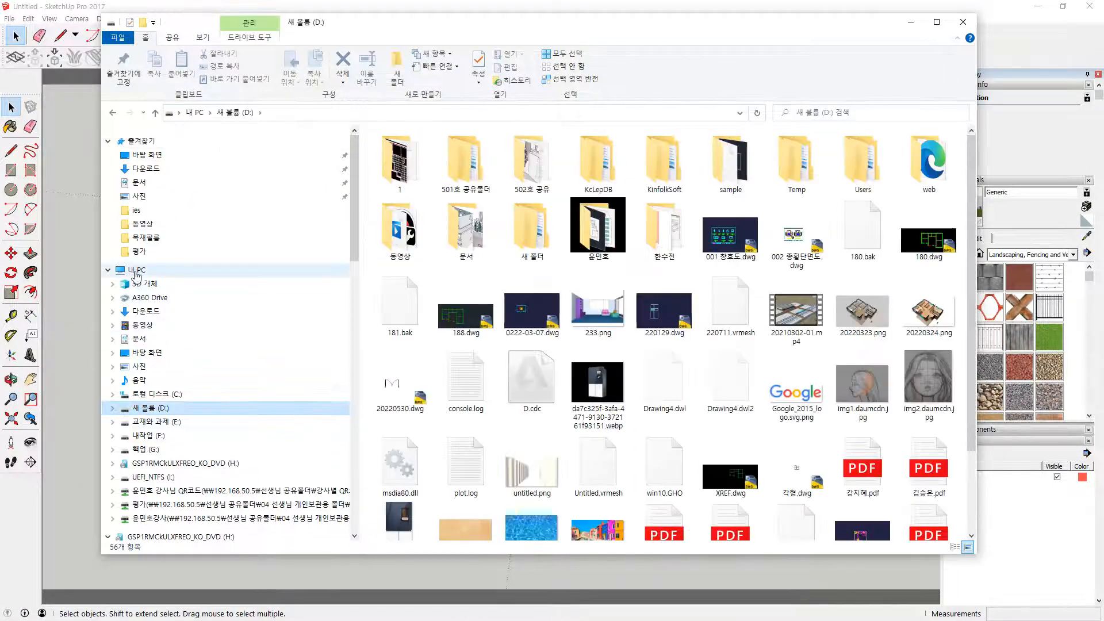
left_click(535, 165)
double_click(536, 164)
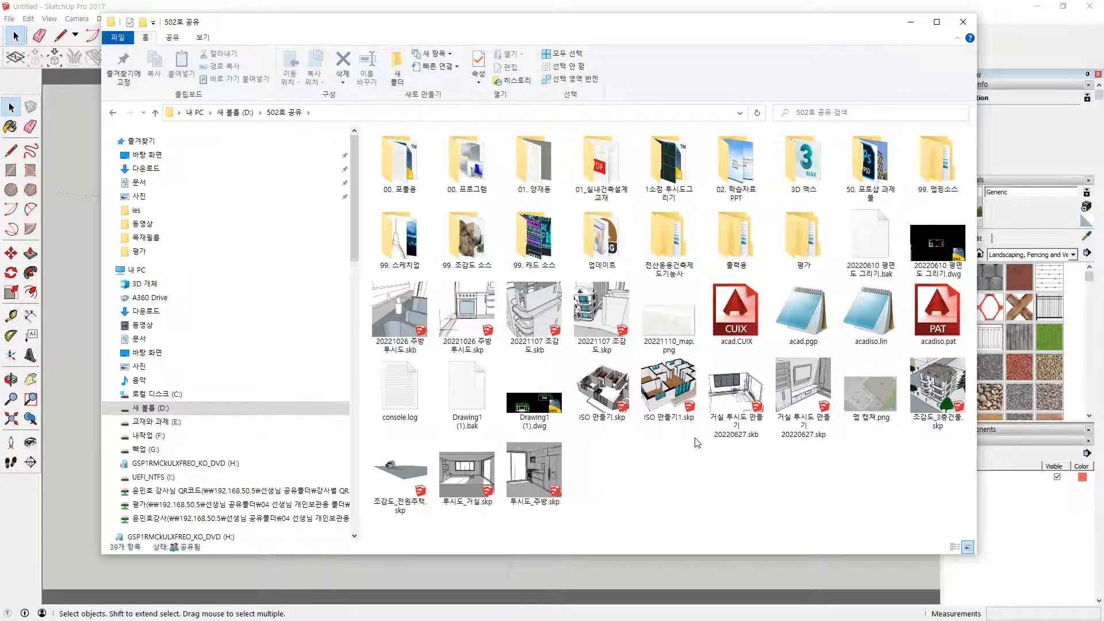
left_click(947, 157)
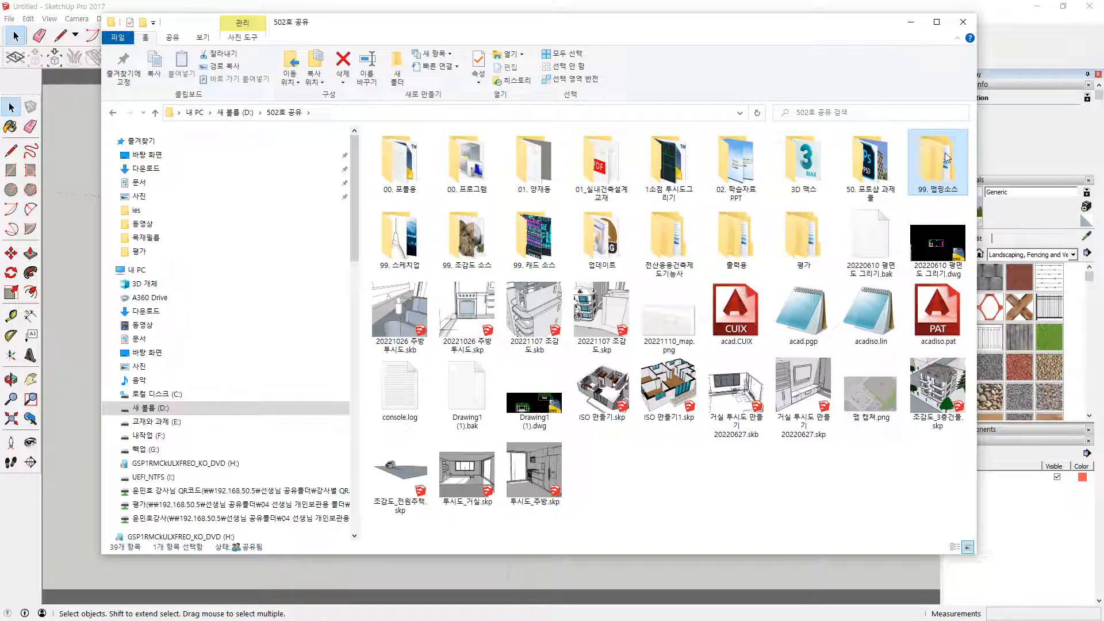
double_click(946, 157)
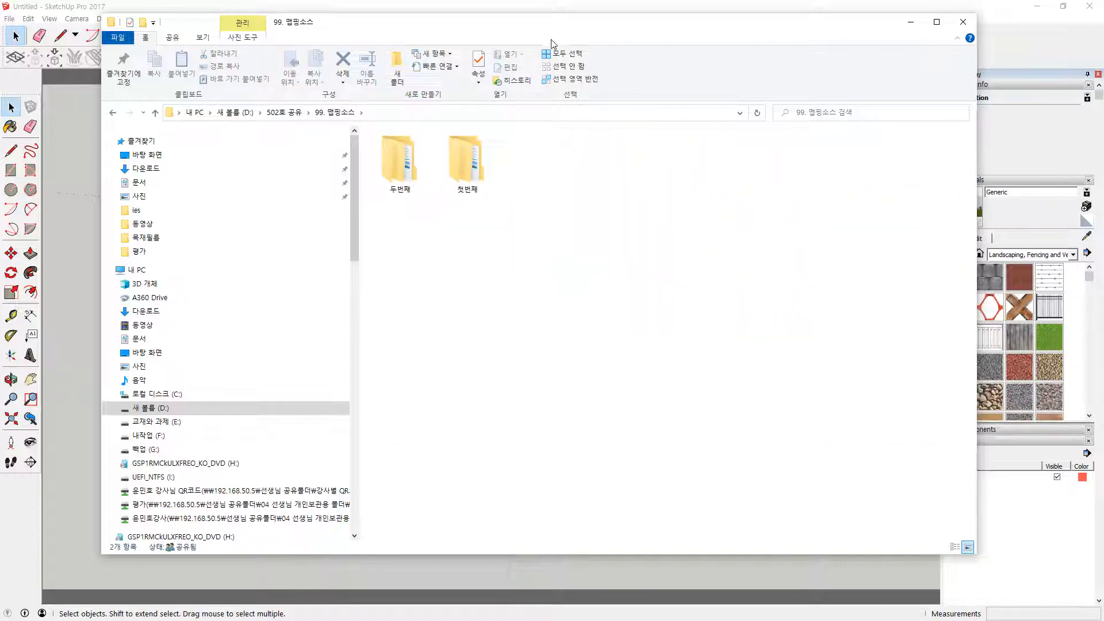
double_click(476, 179)
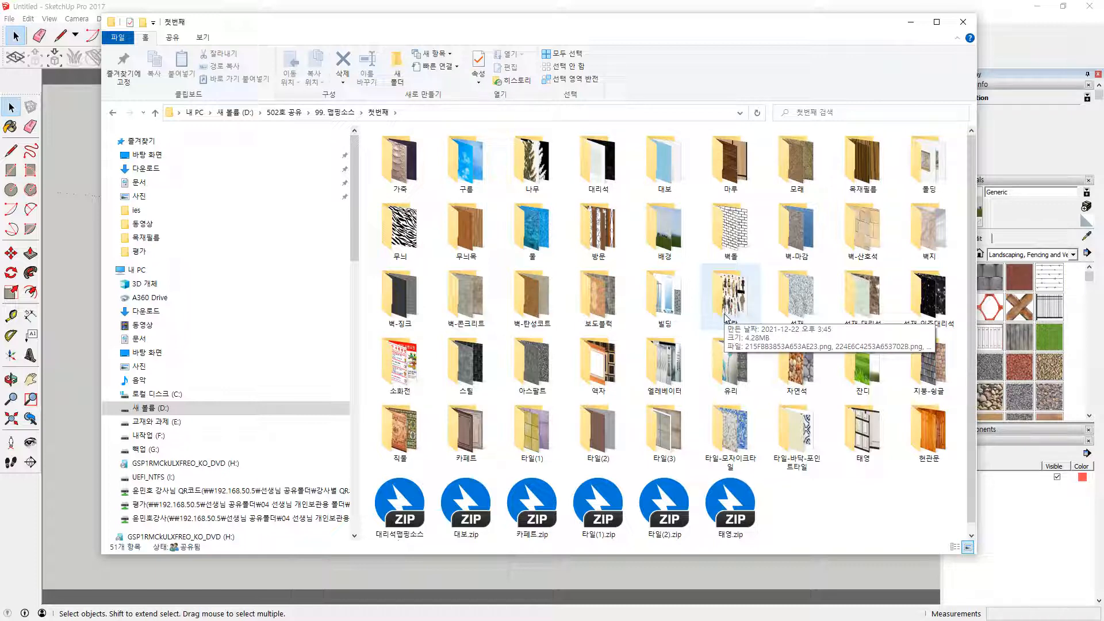
Open the 두번째 folder and examine the 014 Ground materials and the texture images in its maps subfolder
key("alt+Left")
key("Left")
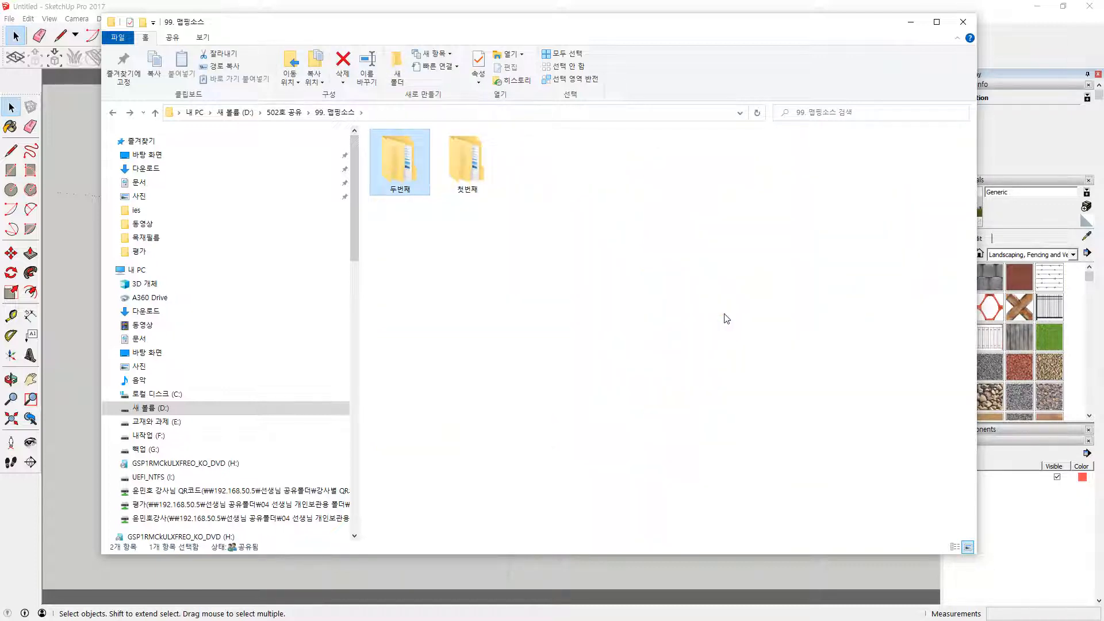
key("Return")
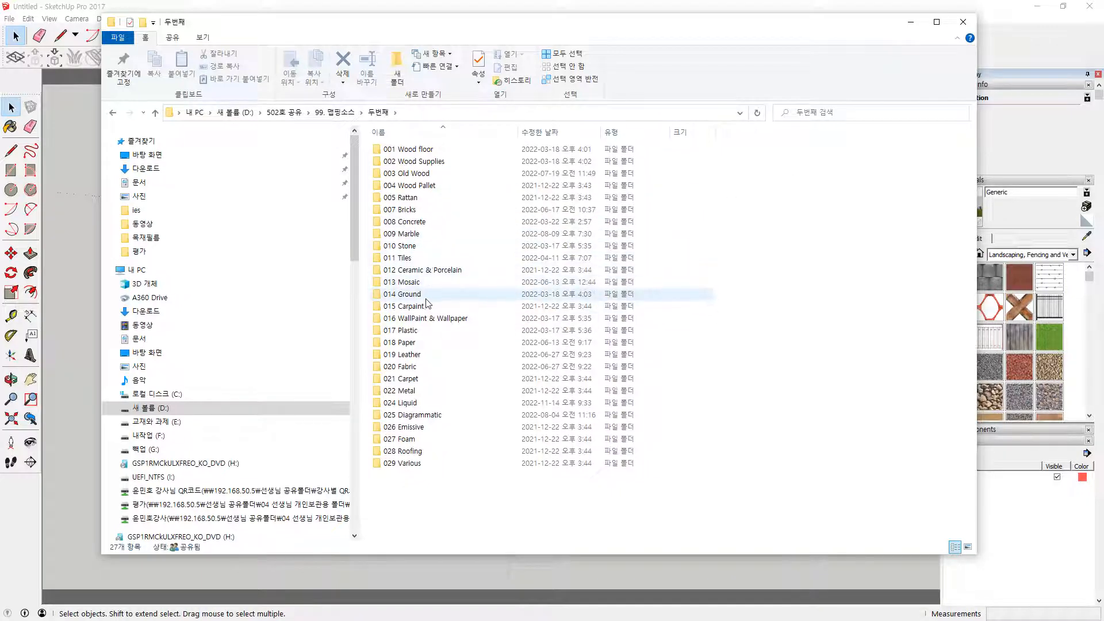
double_click(403, 294)
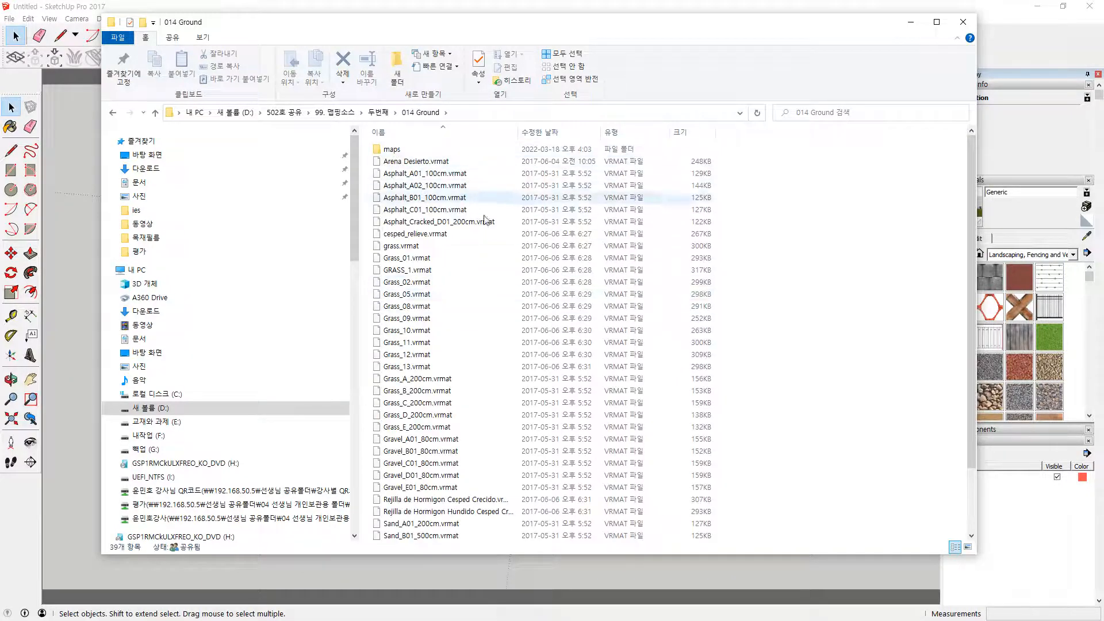
scroll(552, 322, "down", 2)
scroll(595, 442, "up", 2)
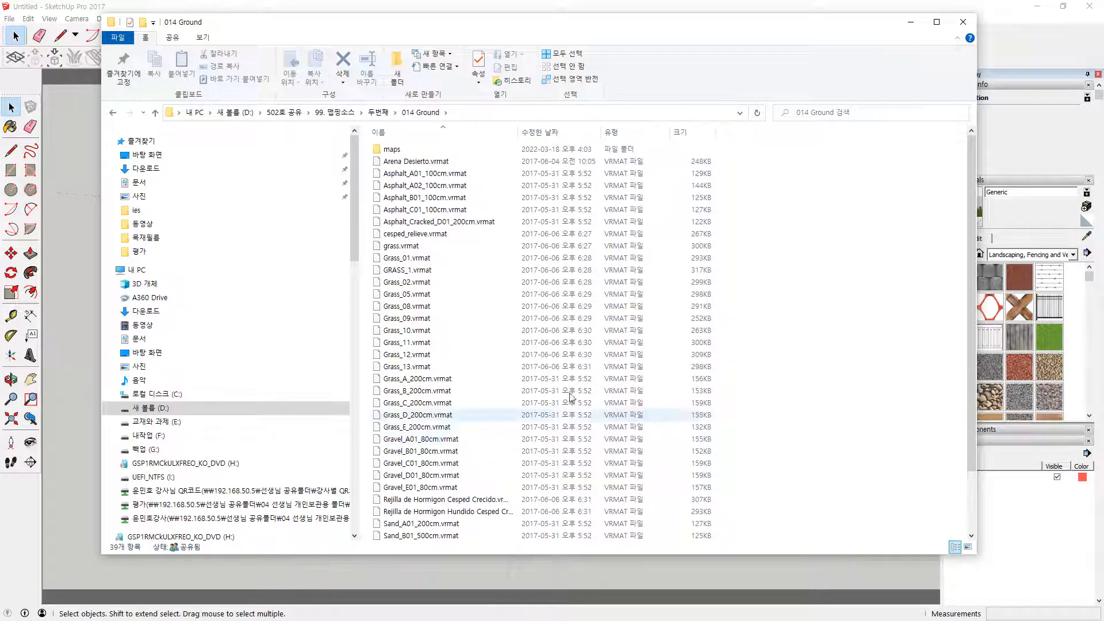
double_click(394, 151)
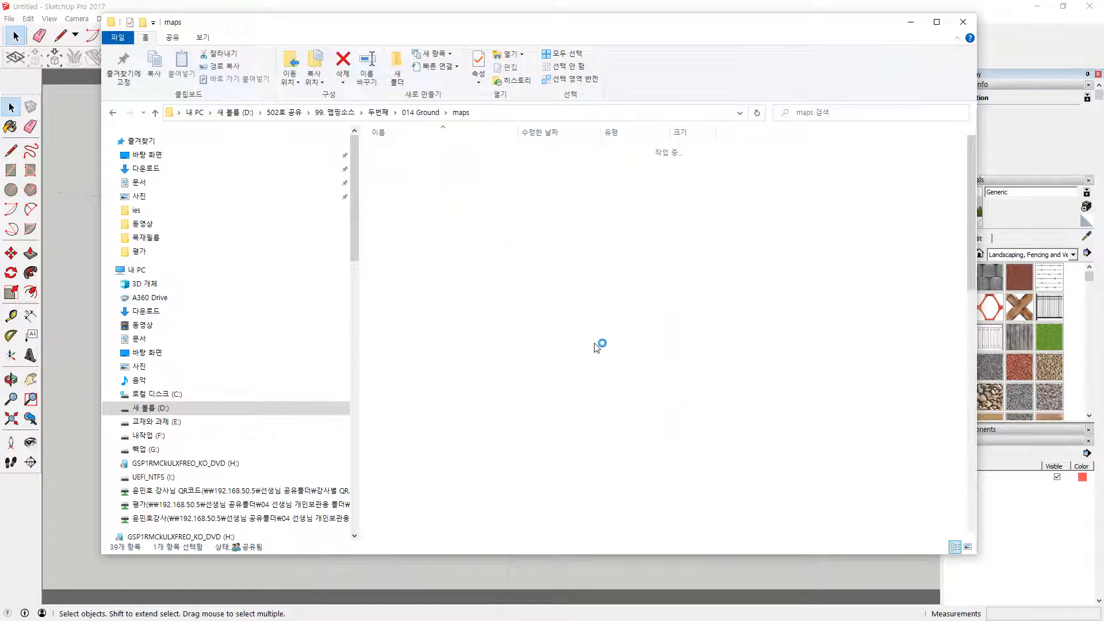
scroll(517, 301, "down", 5)
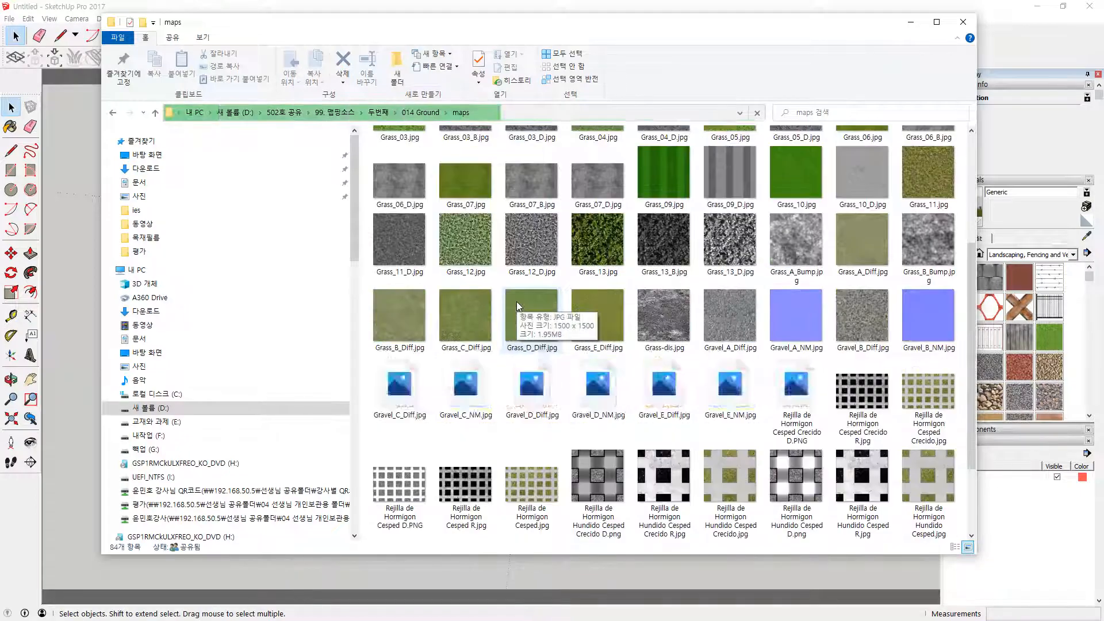
scroll(517, 306, "up", 5)
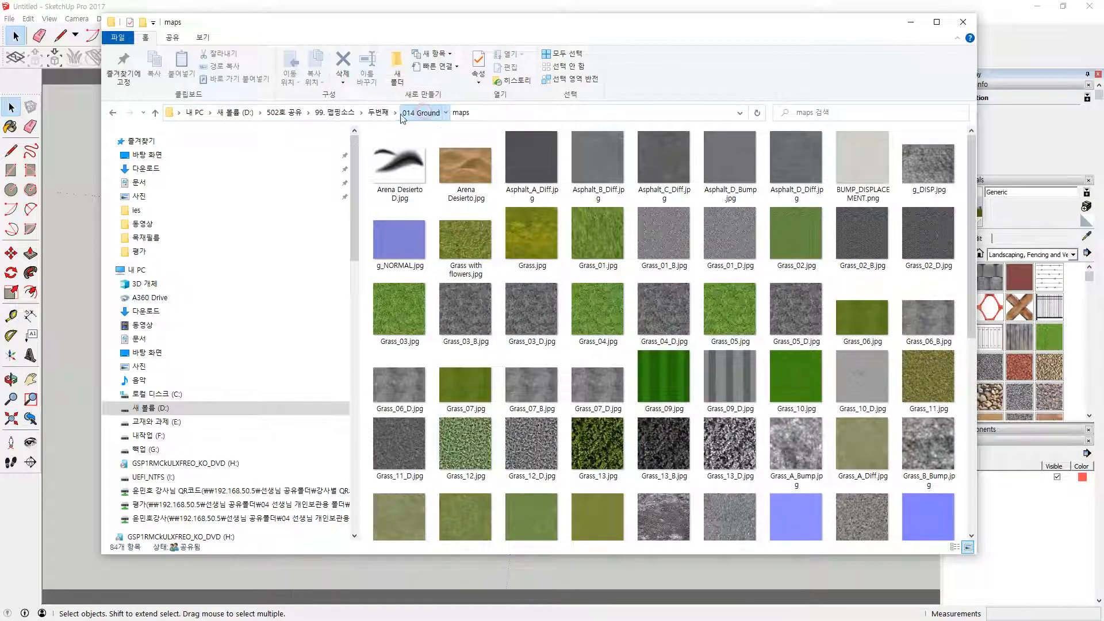
Go back up to 99. 맵핑소스 and look through the 첫번째 texture folders again
left_click(420, 112)
left_click(378, 112)
left_click(339, 112)
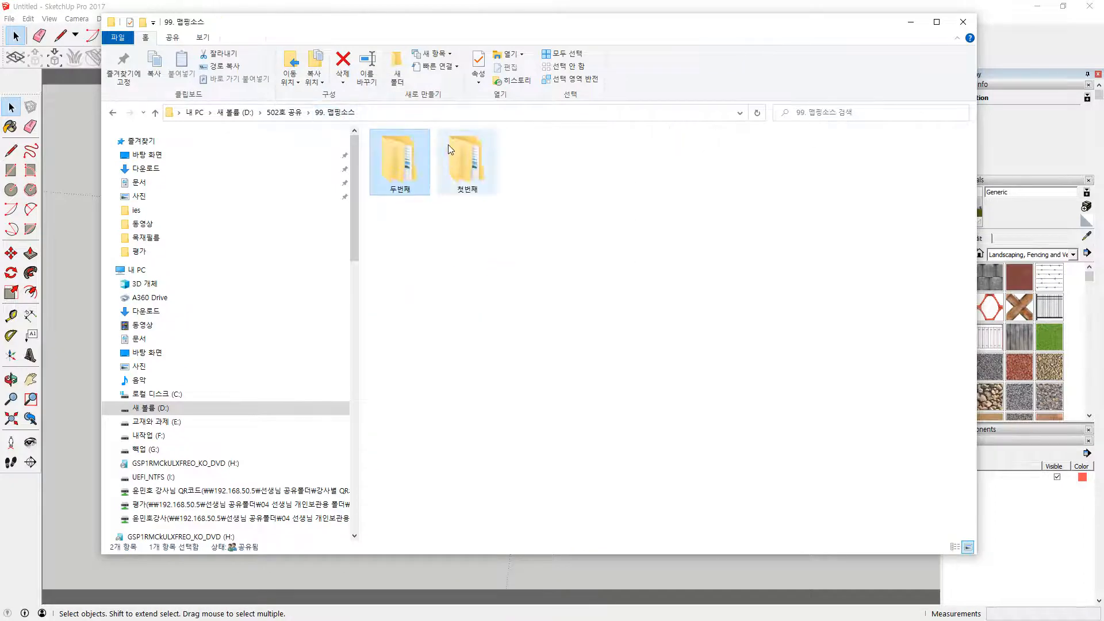
double_click(466, 164)
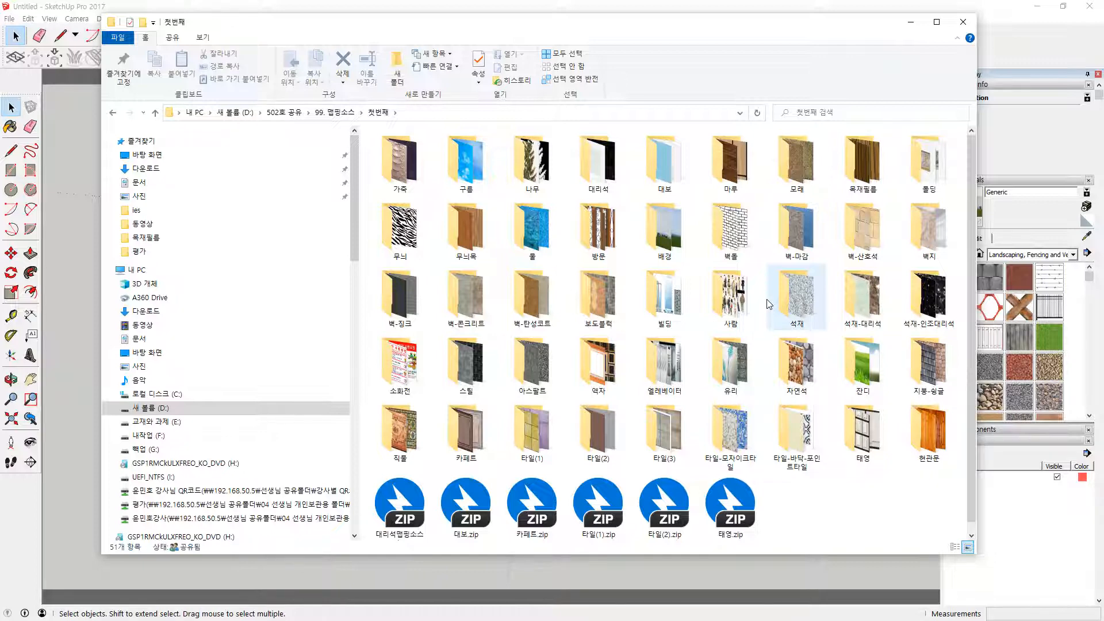
Return to 502호 공유, look into the 99. 캐드 소스 folder and reopen 99. 맵핑소스
key("BackSpace")
key("BackSpace")
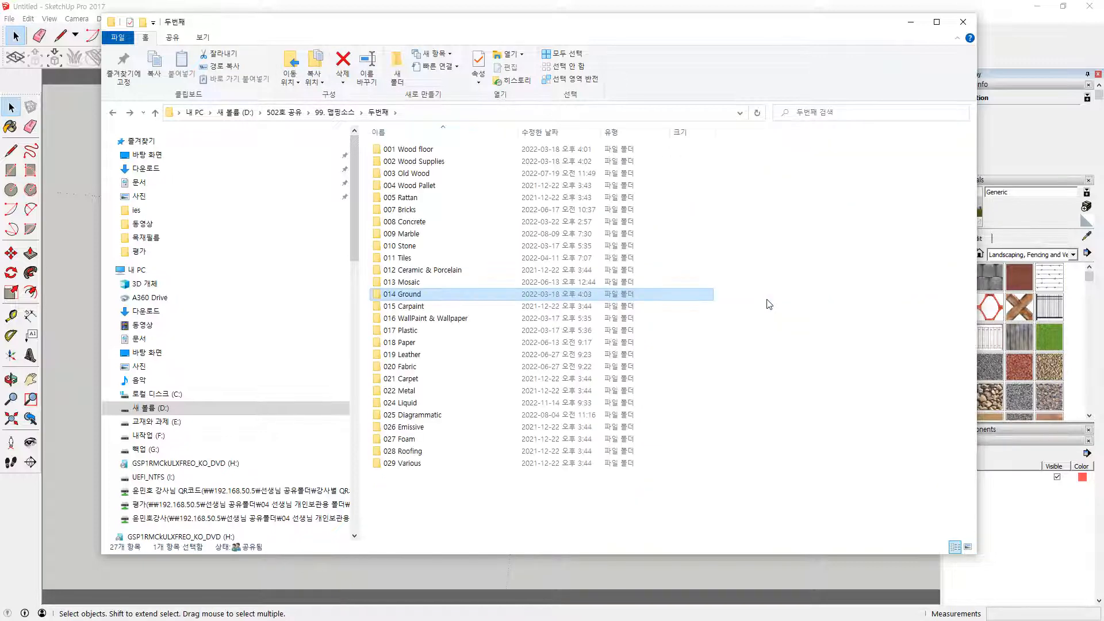
key("BackSpace")
key("BackSpace")
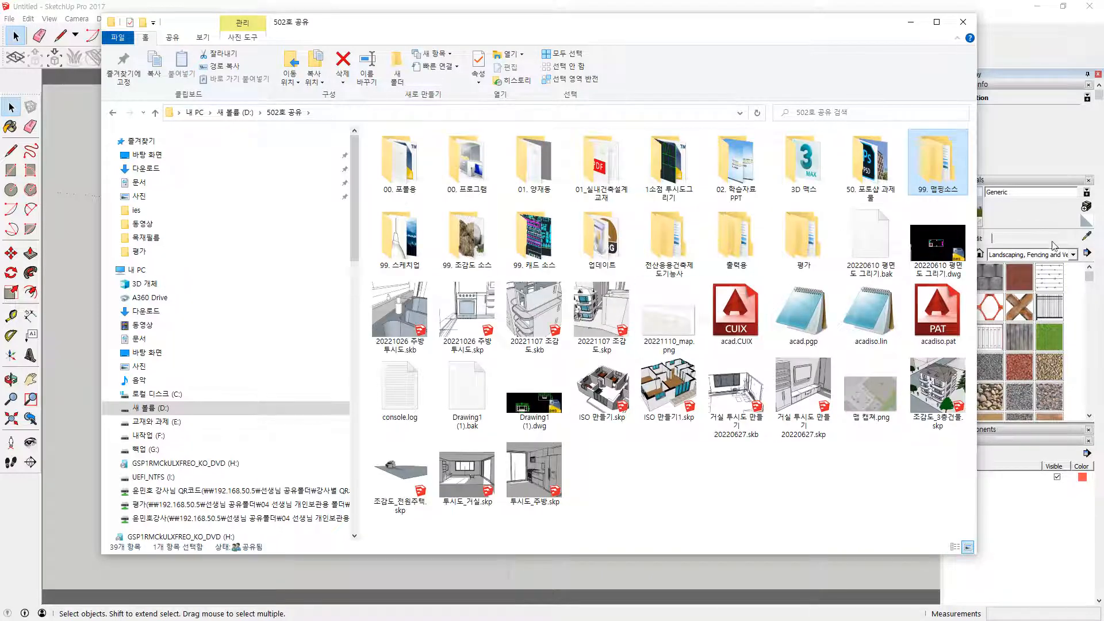
double_click(534, 237)
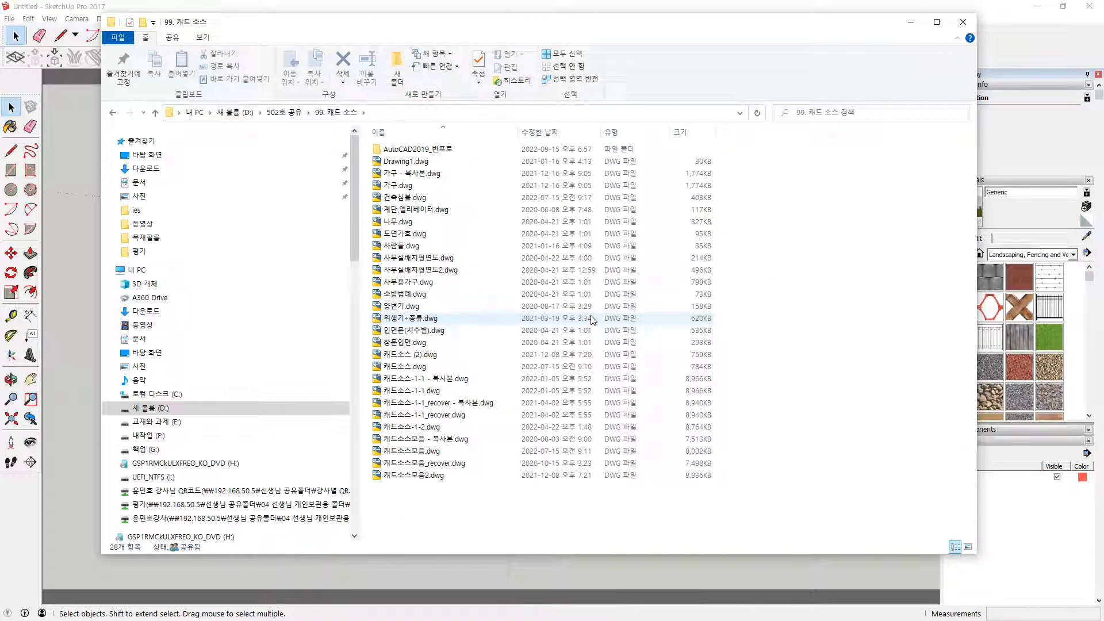
key("alt+Left")
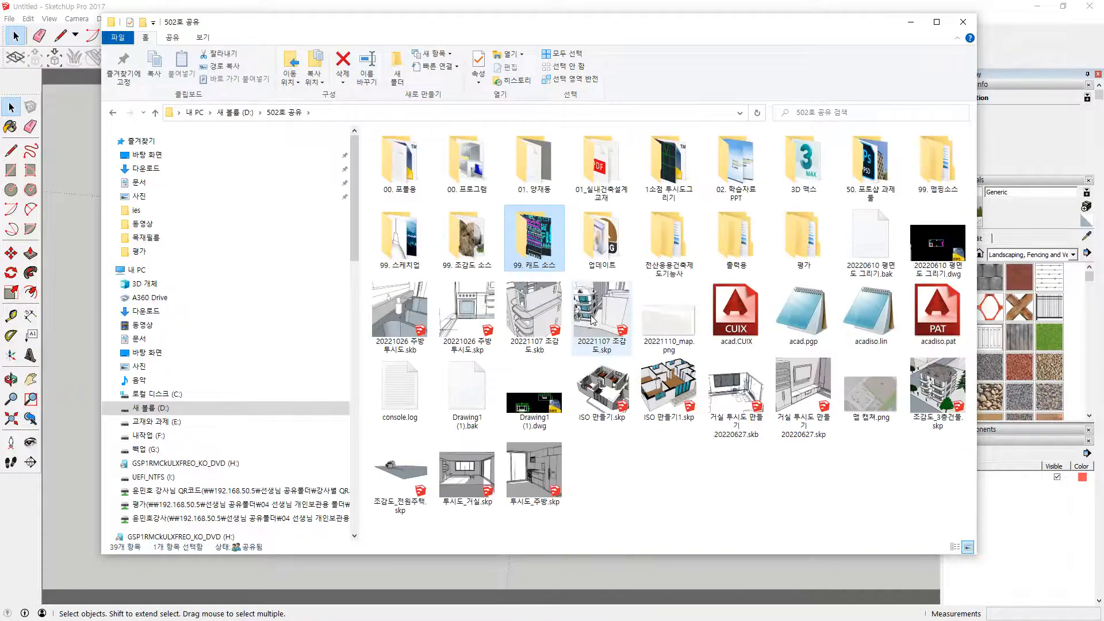
left_click(930, 157)
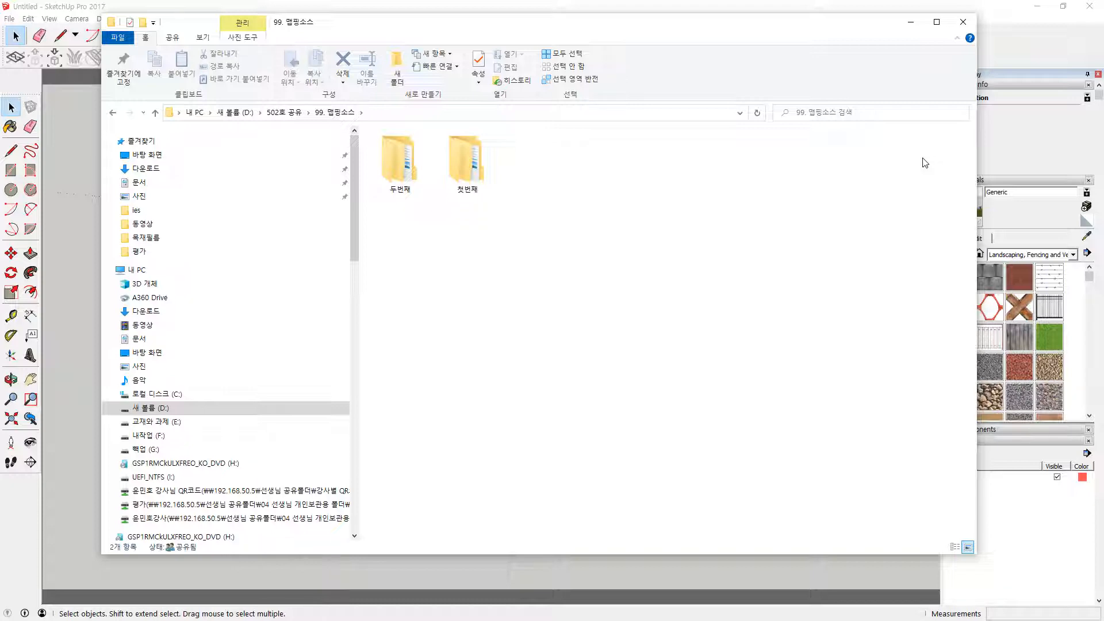
Open the 첫번째 texture folder and switch back to SketchUp
double_click(467, 175)
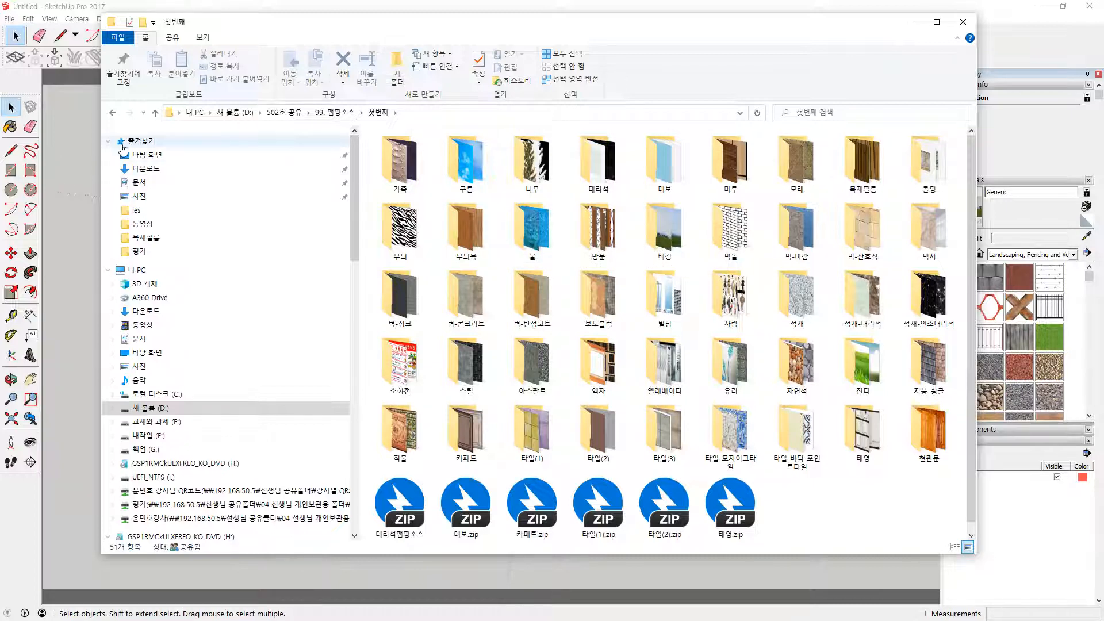
left_click(56, 143)
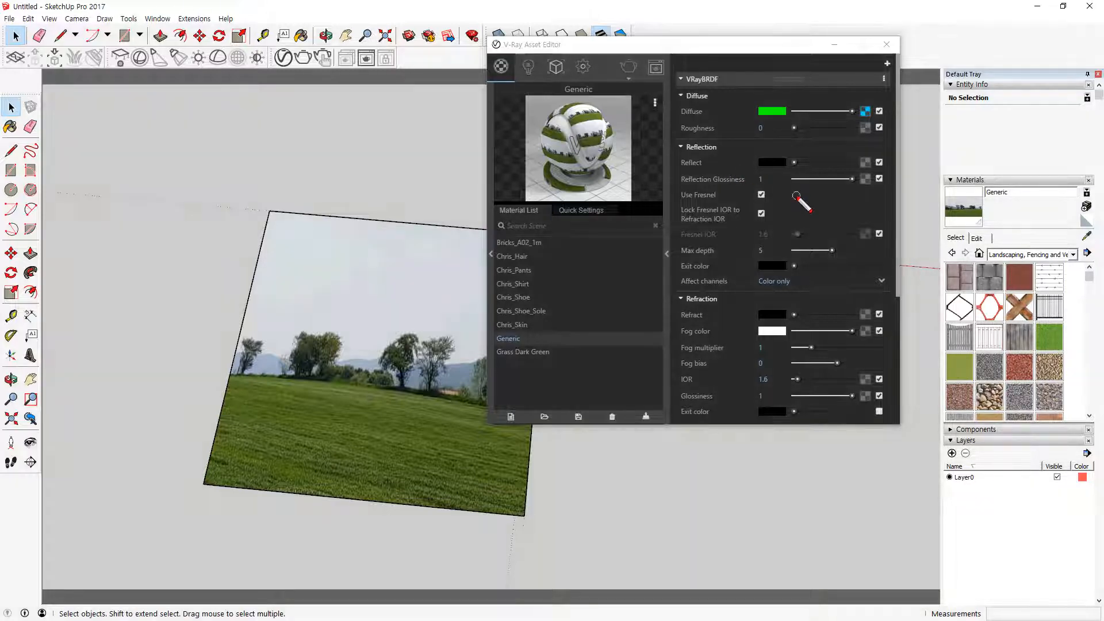
Move the V-Ray Asset Editor out of the way and delete all geometry of the landscape-textured rectangle
middle_click_drag(329, 296, 198, 333)
left_click_drag(663, 45, 0, 167)
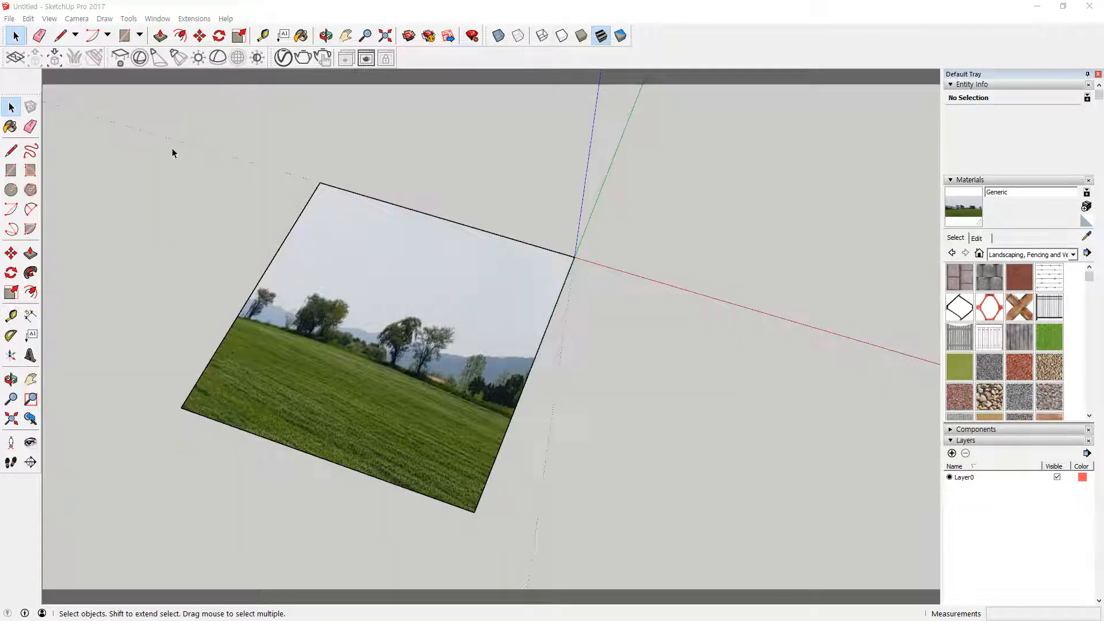
left_click_drag(129, 144, 636, 512)
key("Delete")
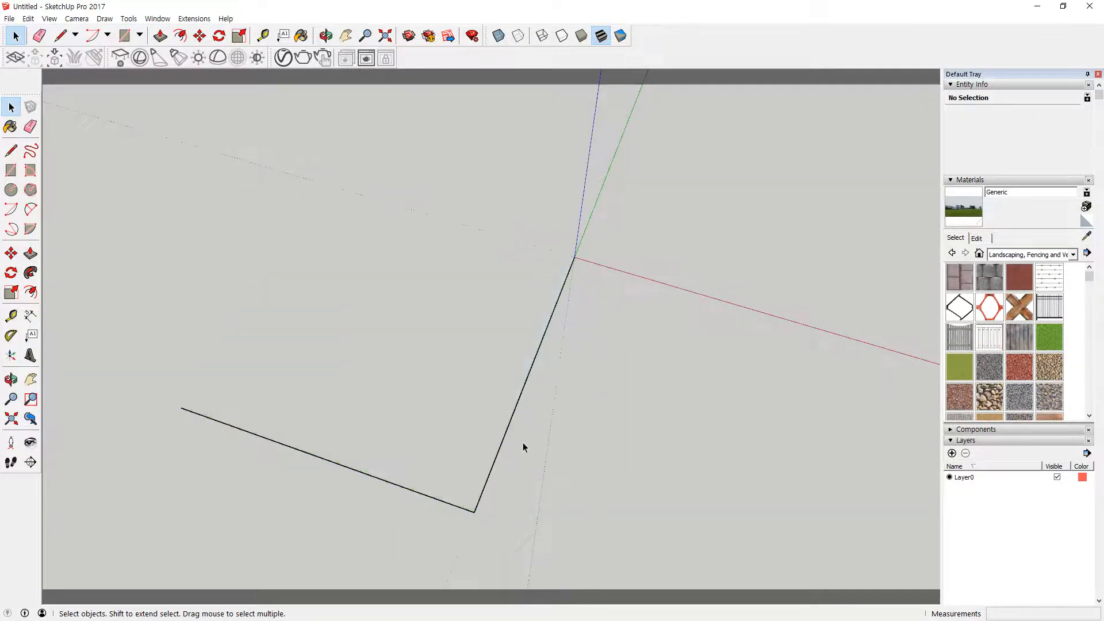
key("ctrl+a")
key("Delete")
middle_click_drag(488, 370, 336, 387)
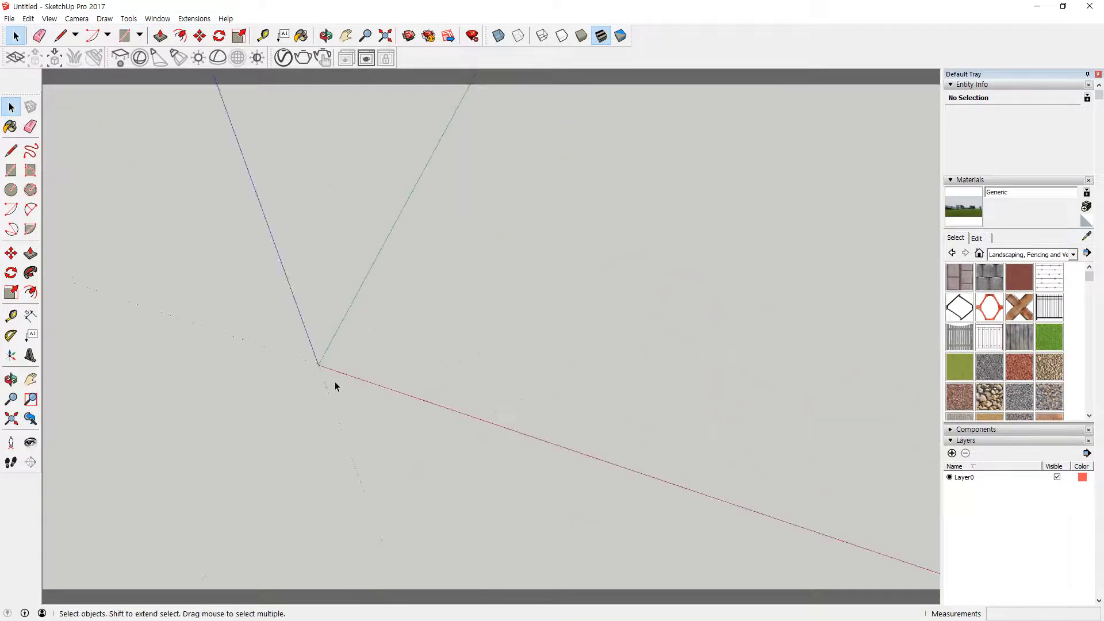
Draw a rectangle of about 5.12 m² on the ground plane, starting from the origin
key("r")
left_click(310, 356)
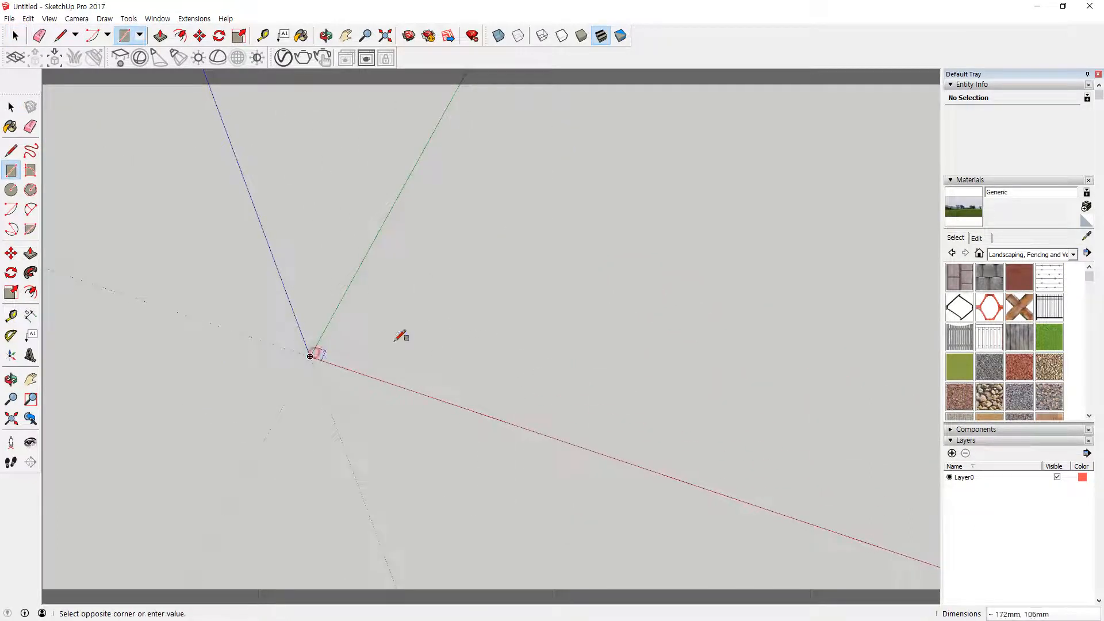
left_click(731, 202)
key("space")
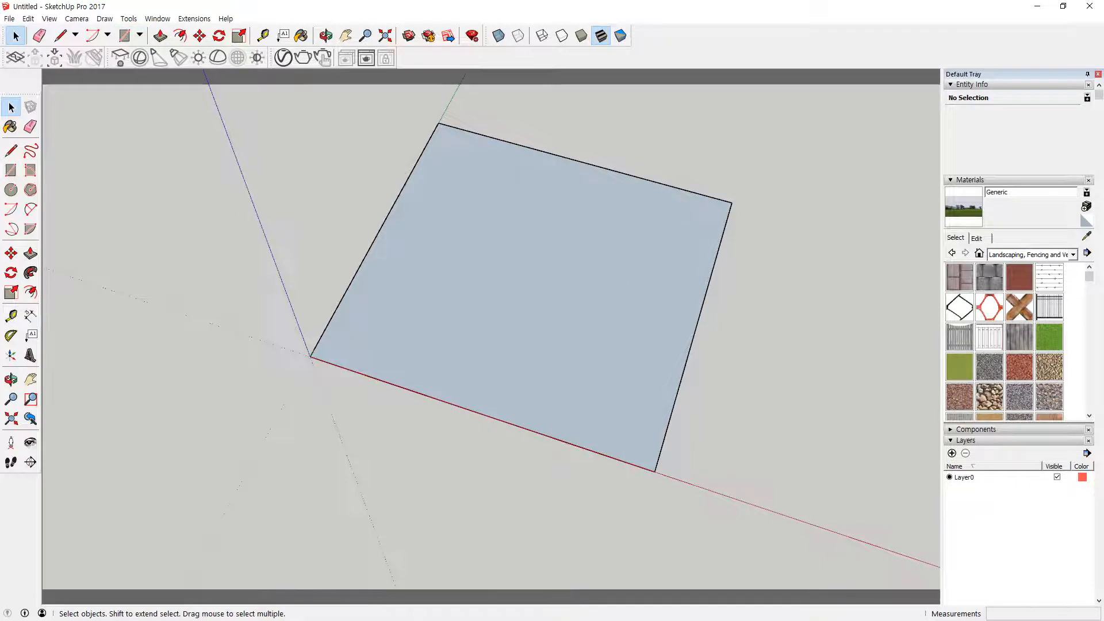
Bring back the V-Ray Asset Editor and replace the Bitmap in the Generic material's Diffuse with a Checker texture
left_click_drag(0, 130, 332, 131)
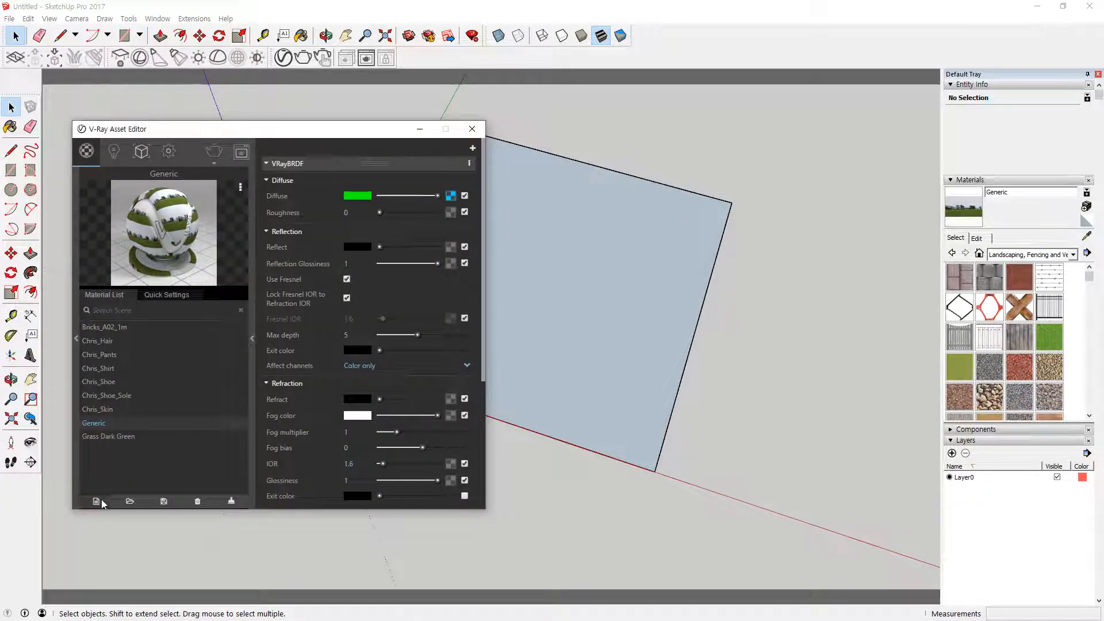
left_click(450, 196)
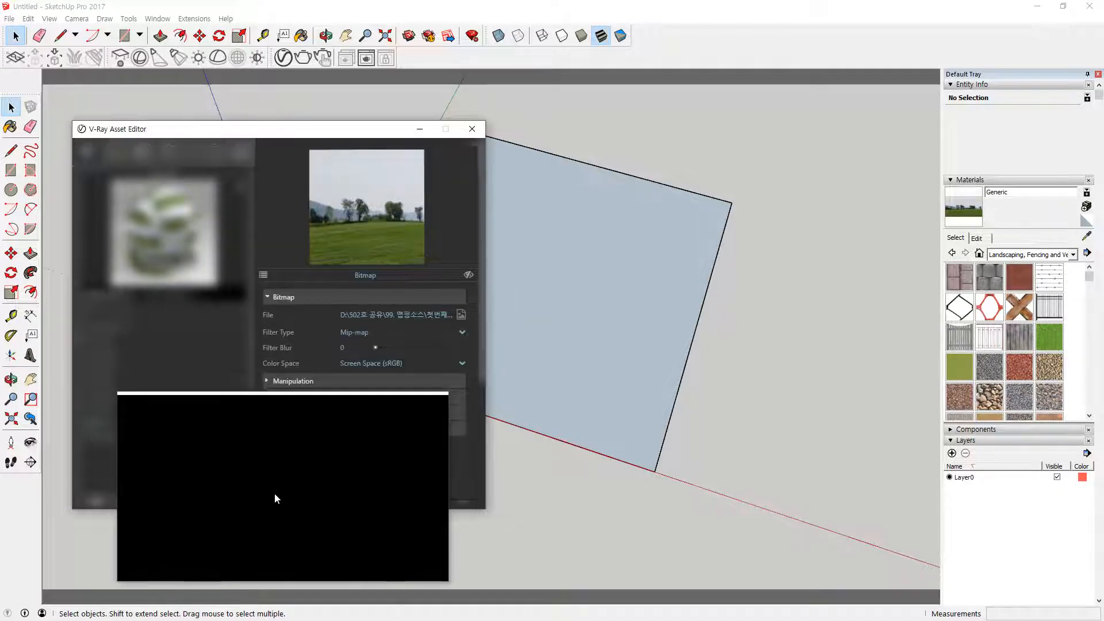
left_click(274, 493)
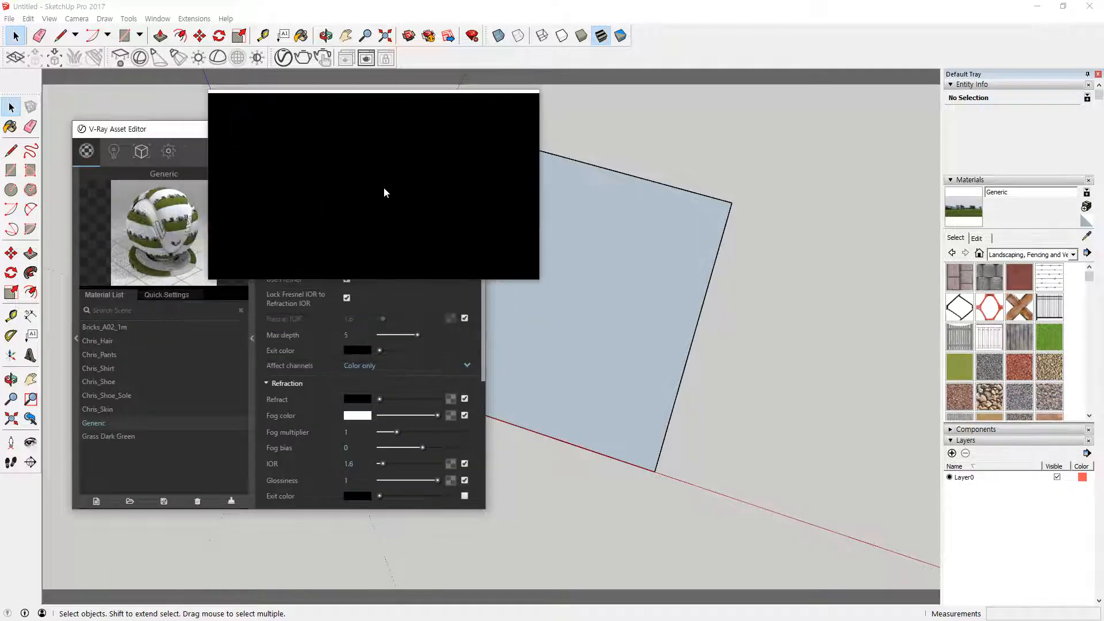
left_click(448, 196)
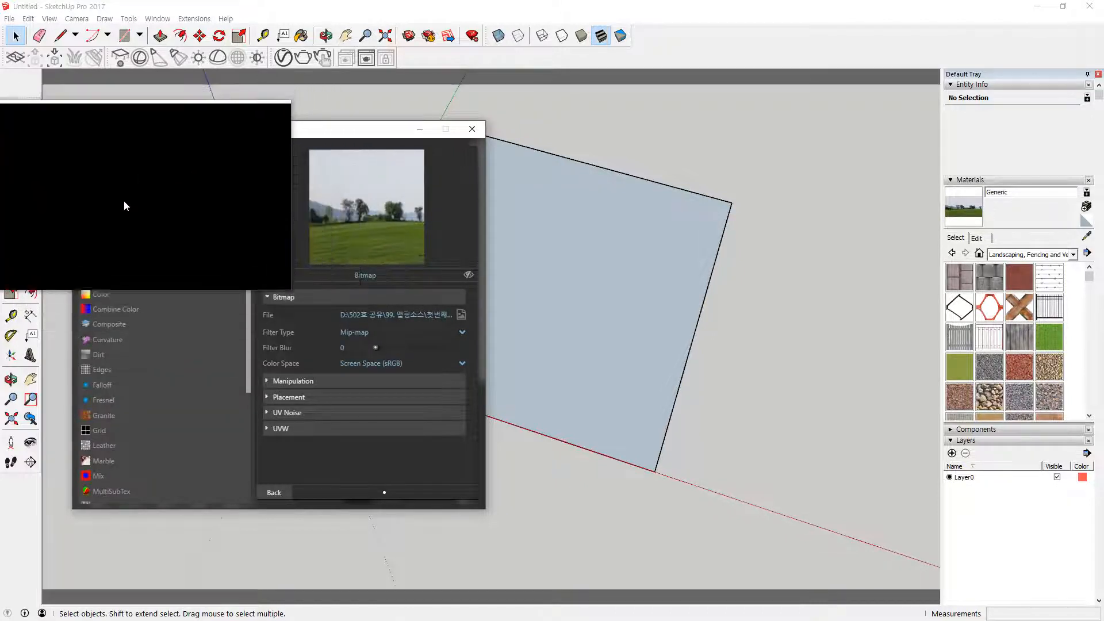
left_click(107, 248)
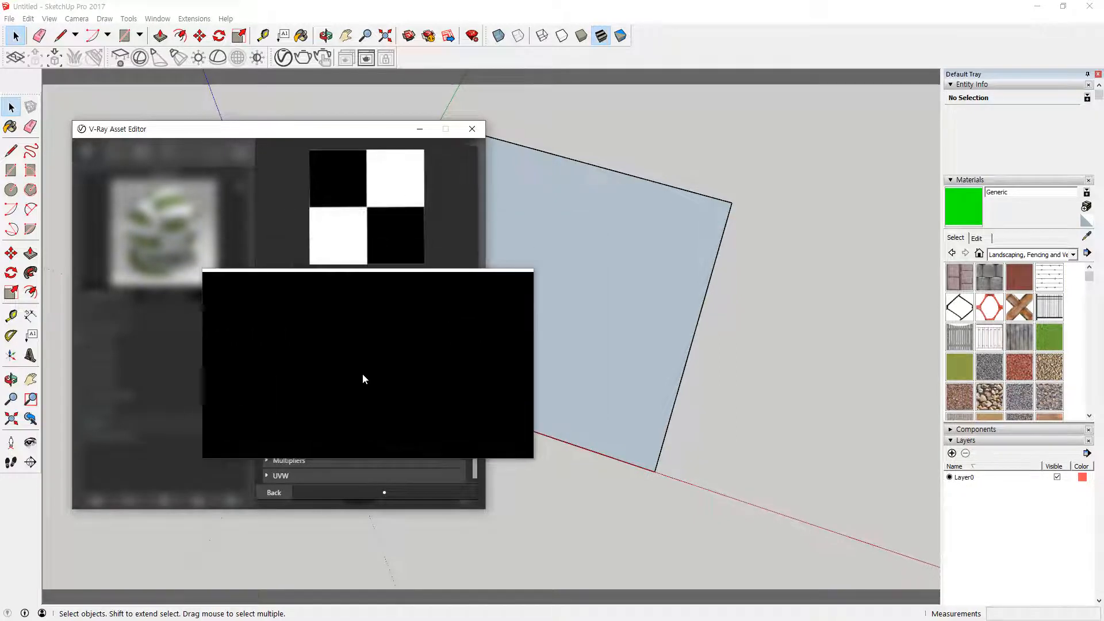
left_click(272, 496)
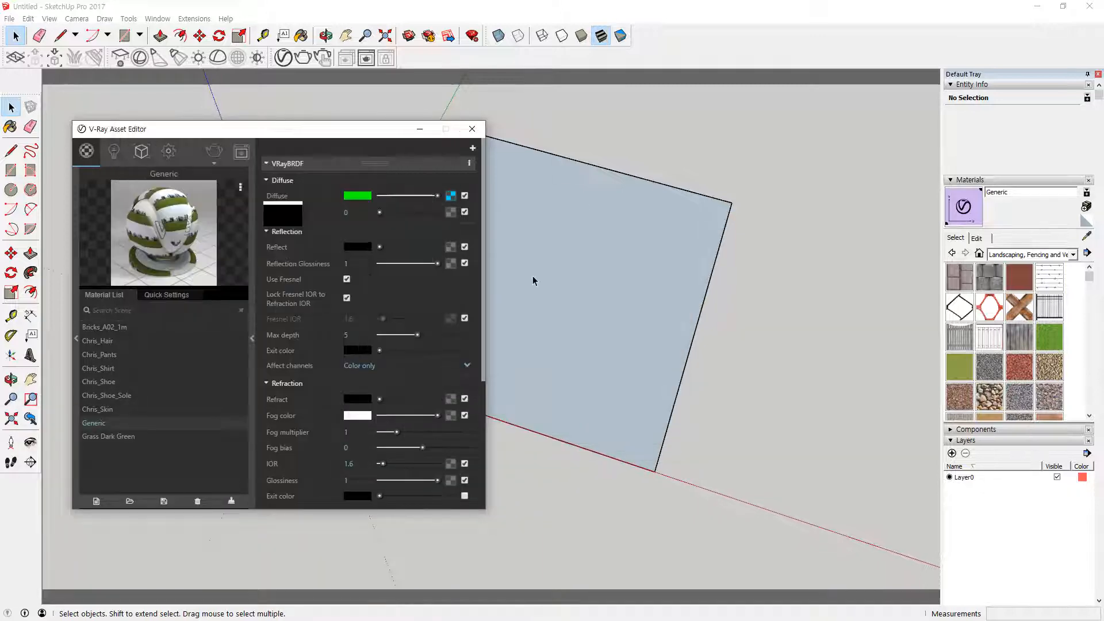
Select the rectangle's face and review the Checker texture settings in the Generic material's Diffuse
left_click(603, 258)
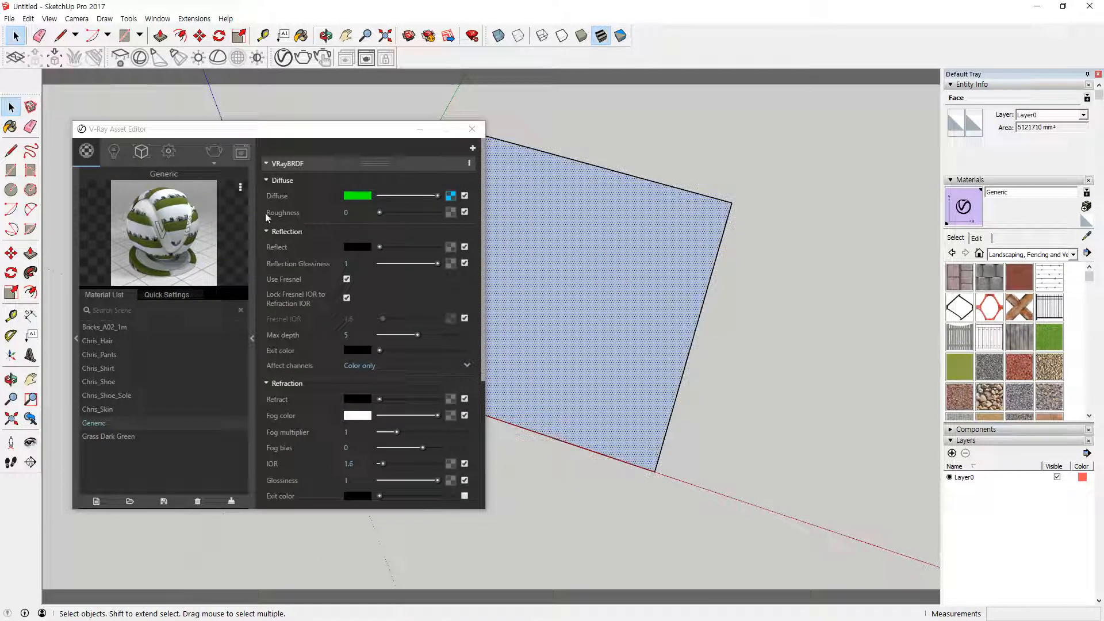
left_click(175, 253)
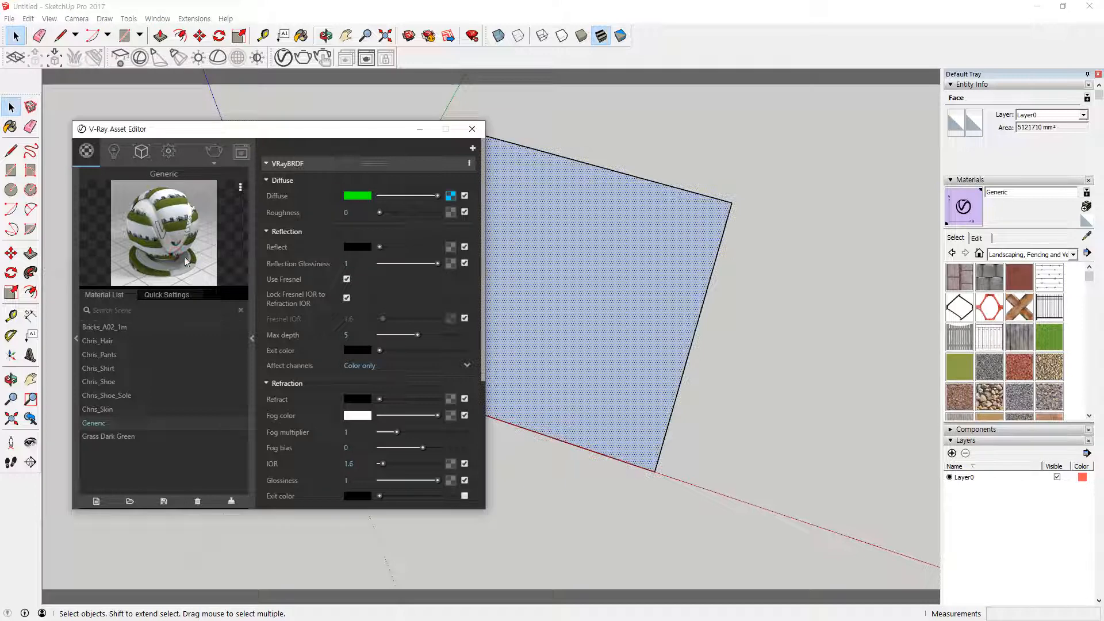
left_click(451, 196)
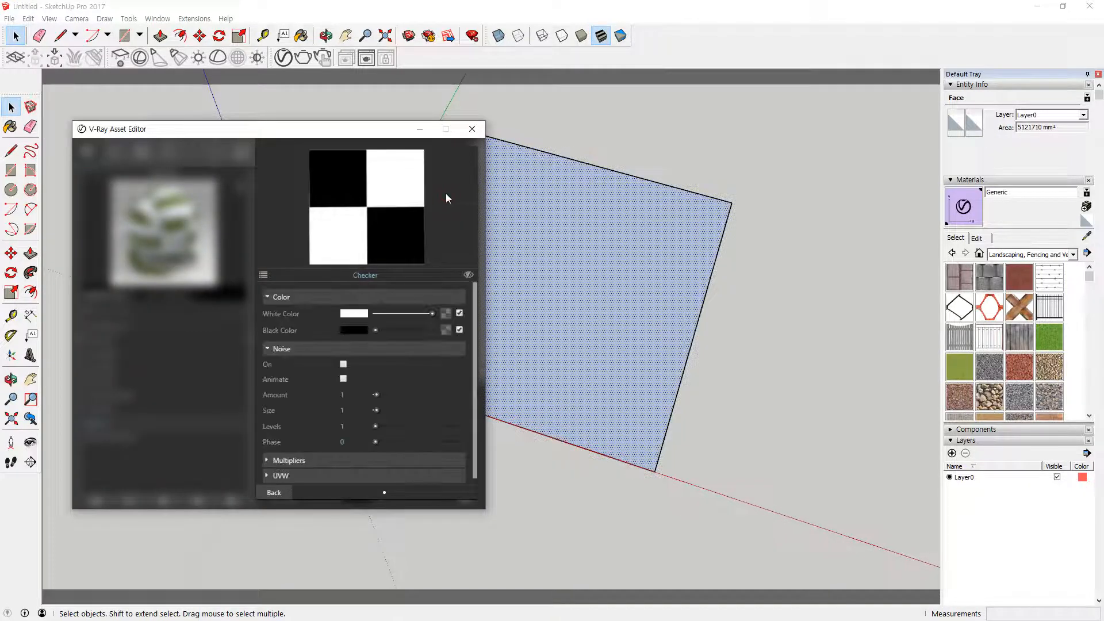
left_click(274, 491)
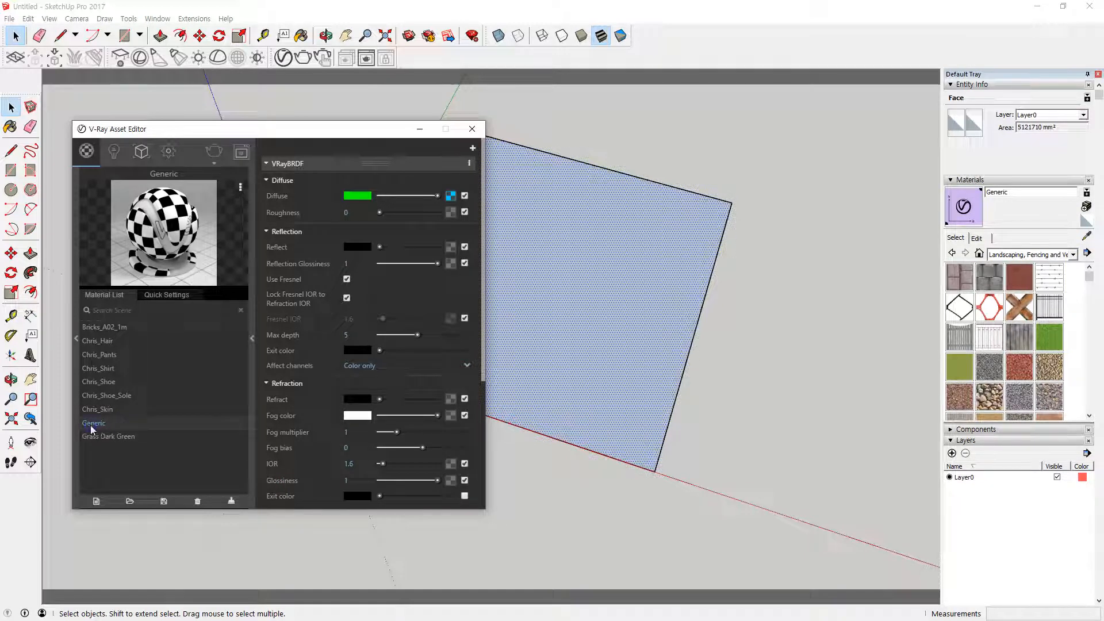
Apply the Generic material to the selected rectangular face
left_click(645, 299)
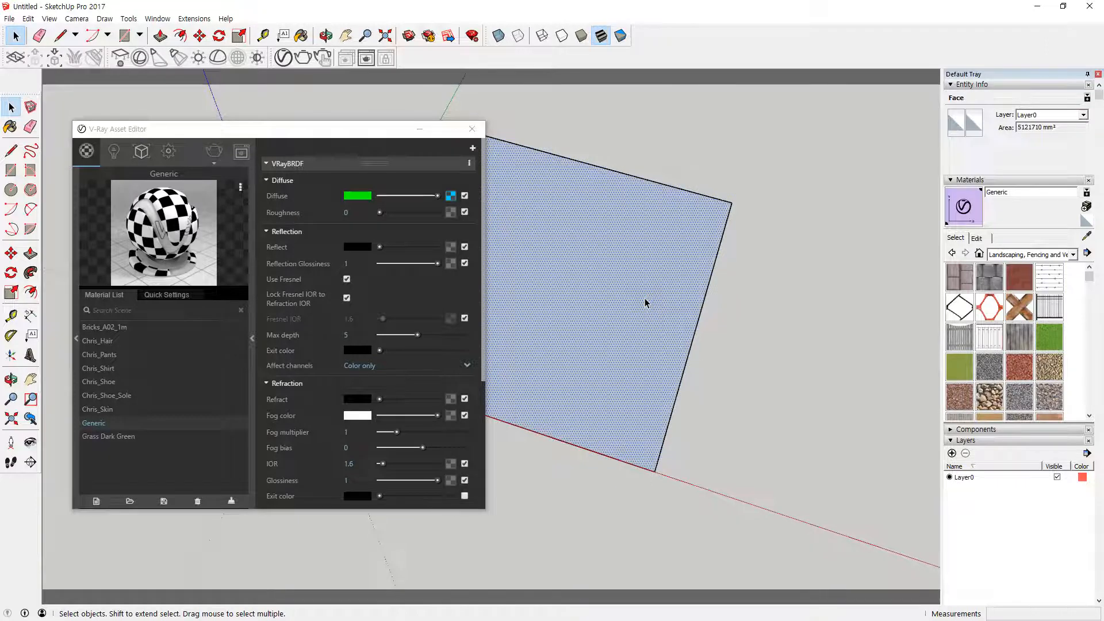
left_click(94, 423)
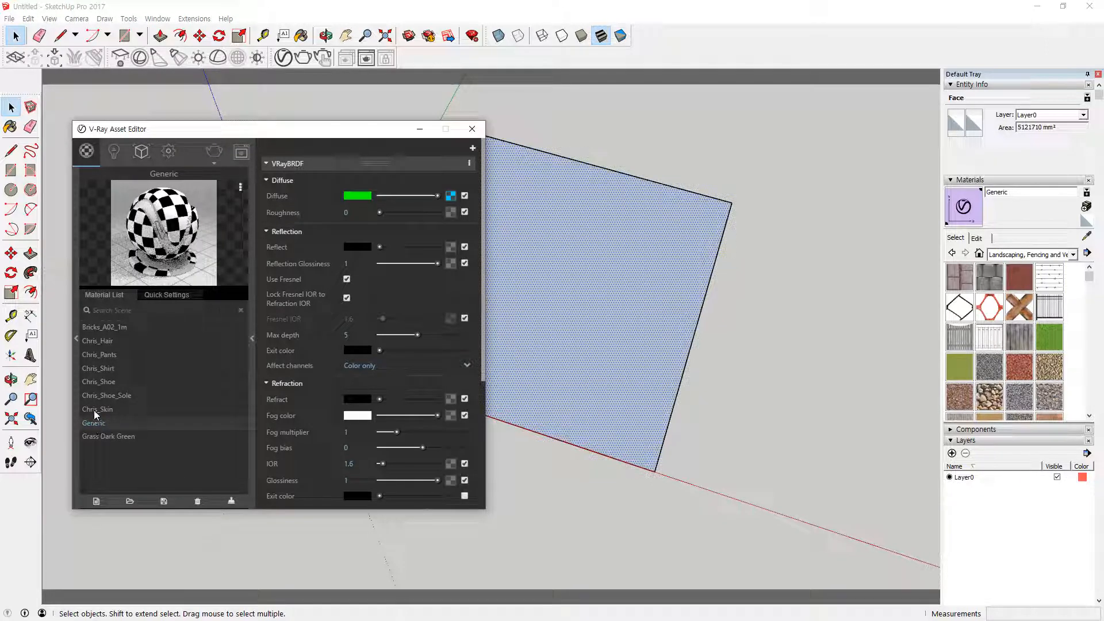
left_click(96, 410)
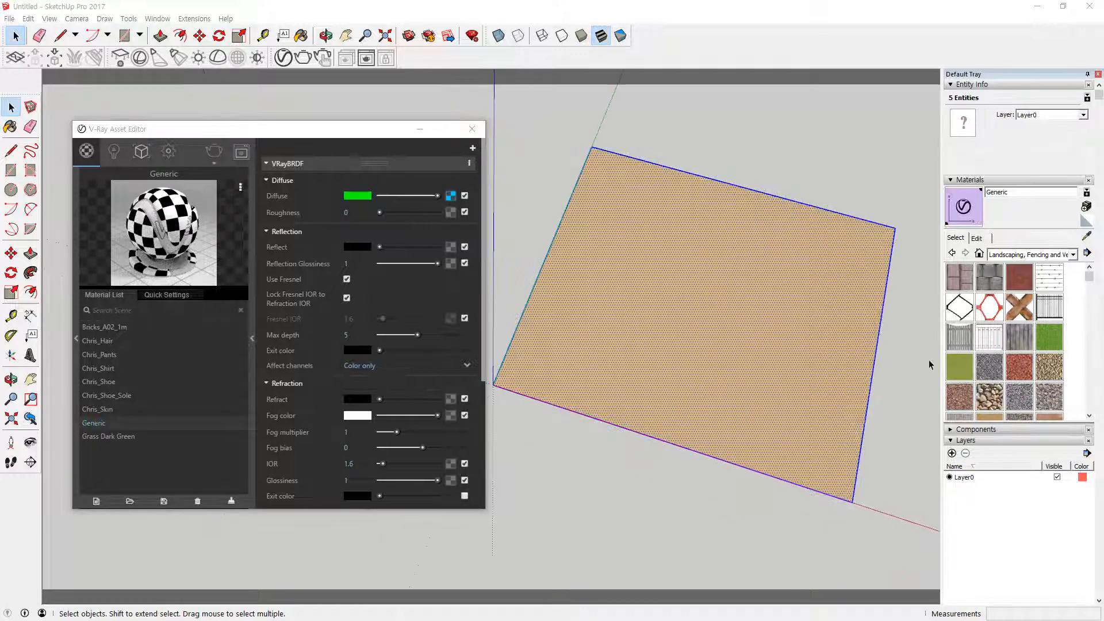
Check the context commands offered for the painted face and examine the texture tiling across it
middle_click_drag(739, 326, 718, 315, "shift")
right_click(678, 309)
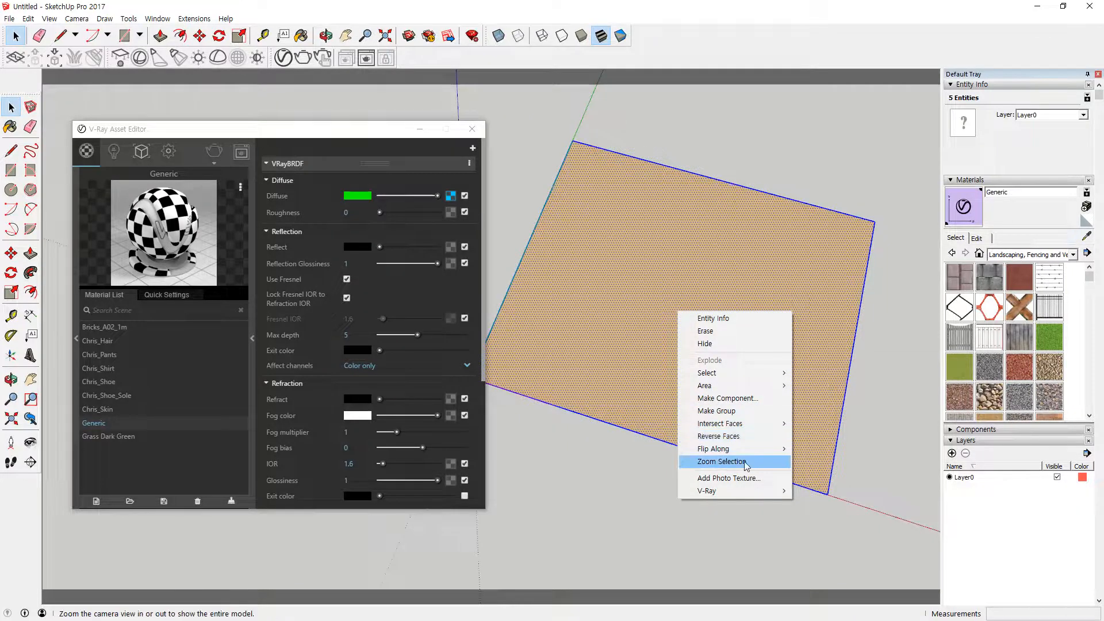
left_click(669, 566)
right_click(671, 333)
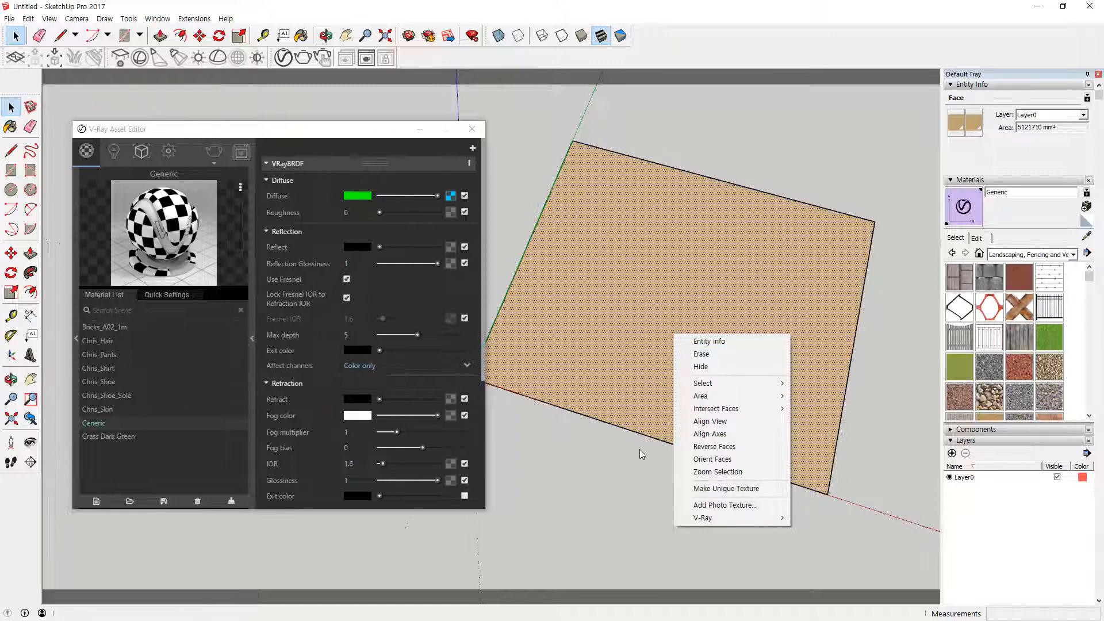
left_click(625, 443)
middle_click_drag(627, 446, 662, 419)
left_click_drag(298, 135, 0, 163)
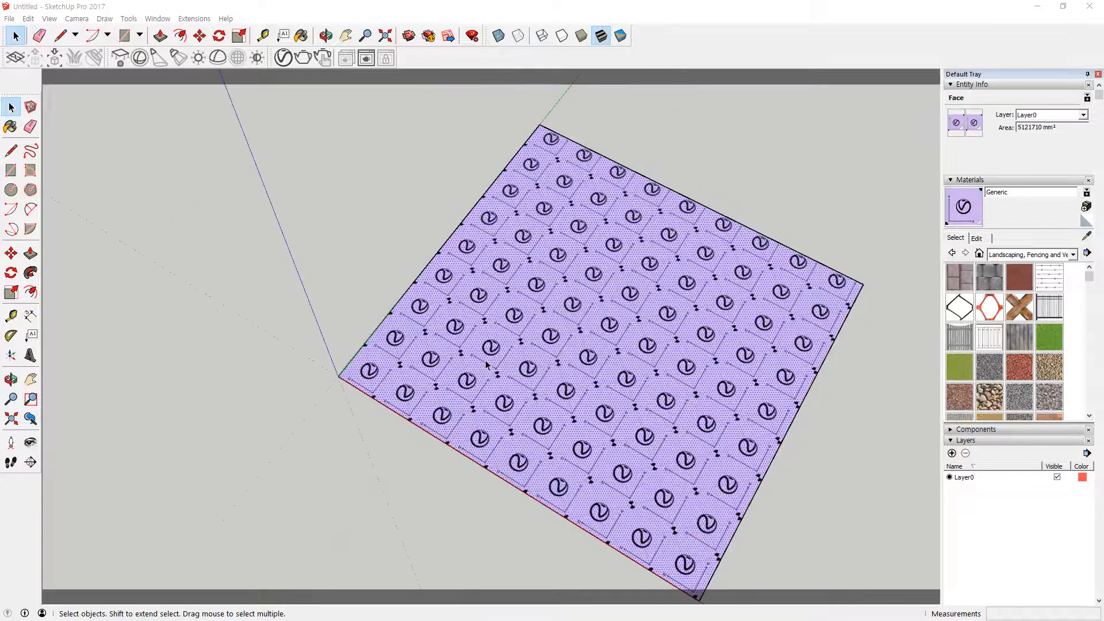
mouse_move(714, 451)
left_mouse_down()
mouse_move(627, 259)
mouse_move(722, 470)
mouse_move(639, 477)
mouse_move(547, 352)
mouse_move(782, 411)
mouse_move(611, 473)
left_mouse_up()
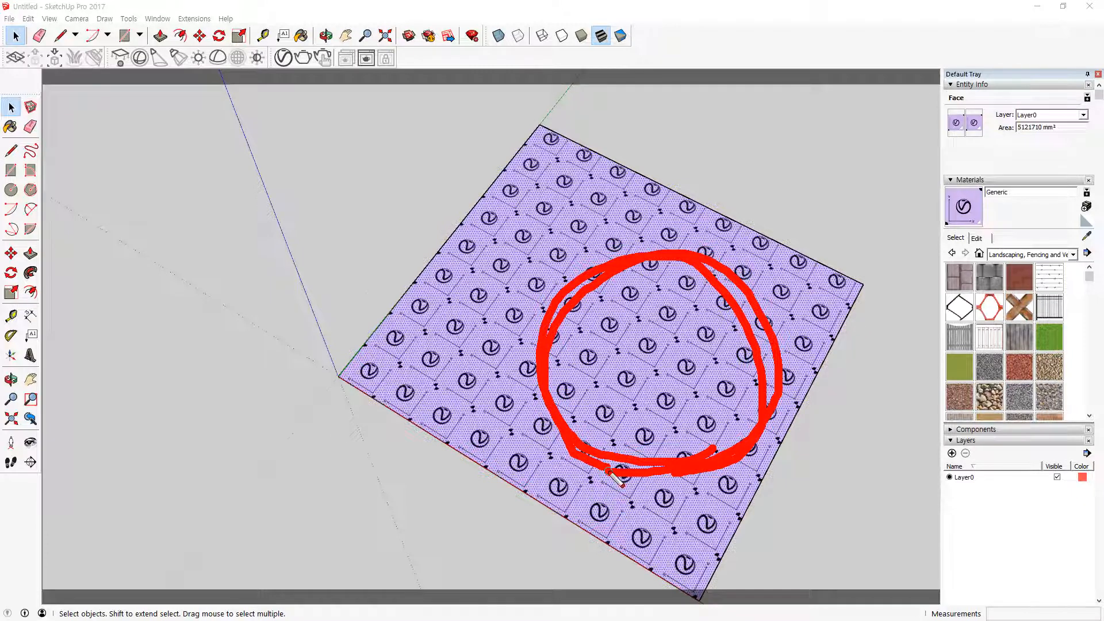
key("Escape")
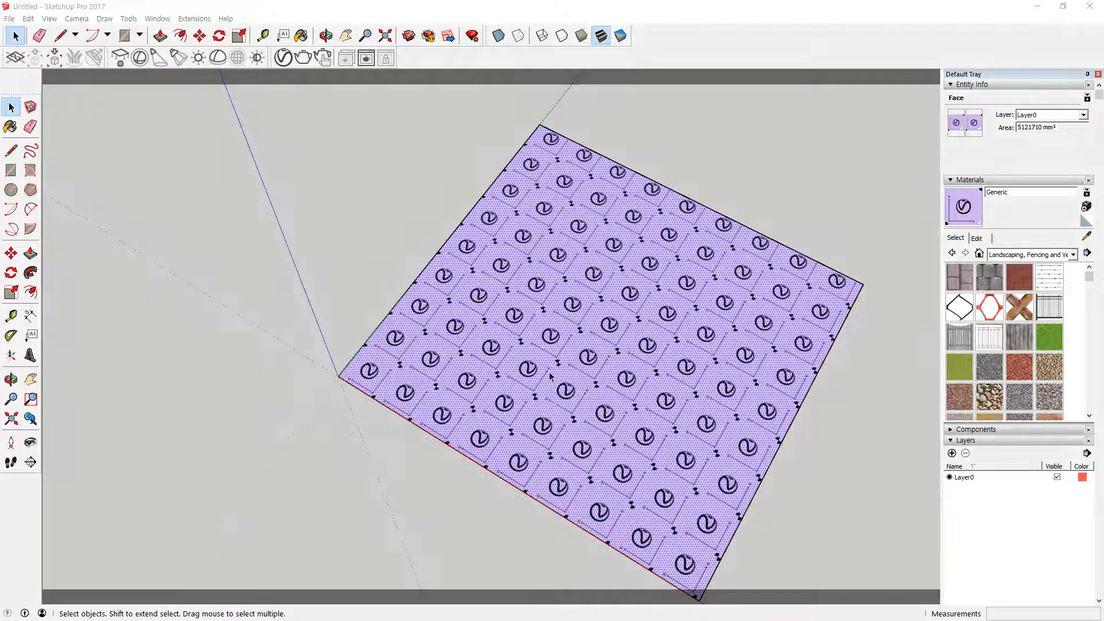
Select the painted face with its edges and make it a group
double_click(578, 316)
right_click(578, 316)
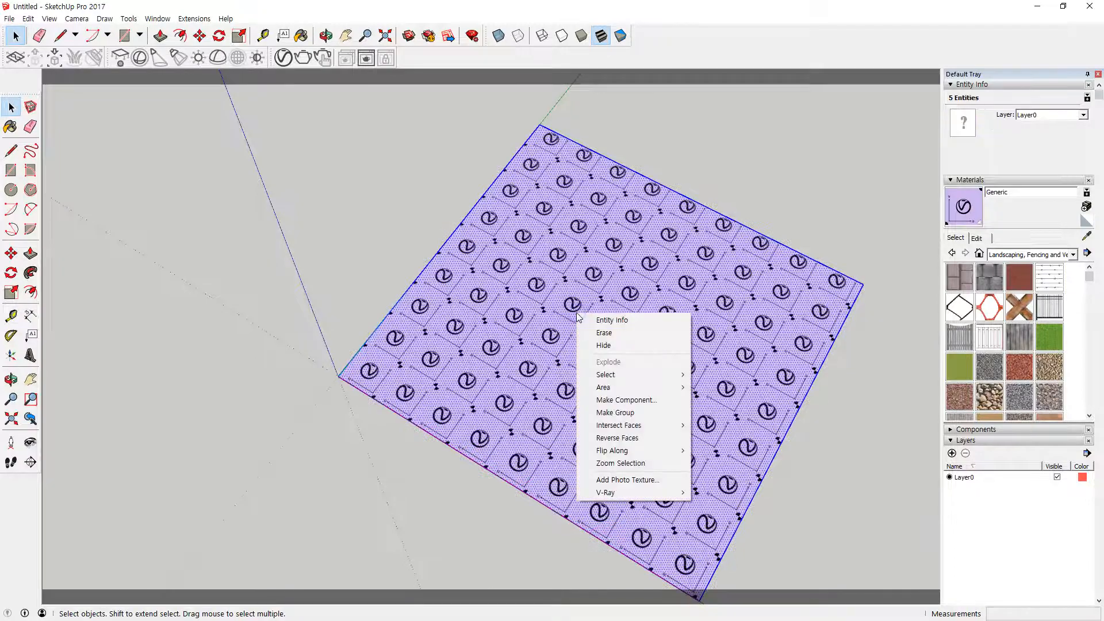
key("g")
Draw a circle of about 116 mm radius on the grouped face and push/pull it up about 1065 mm into a cylinder
middle_click_drag(542, 374, 435, 354)
middle_click_drag(245, 289, 524, 348)
key("c")
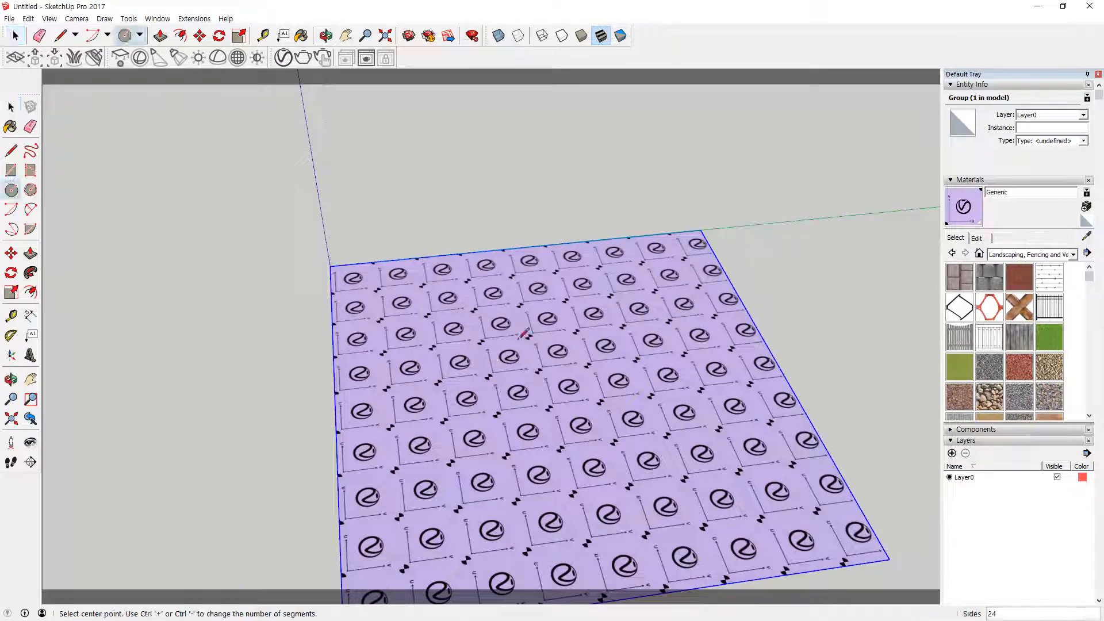
left_click(483, 337)
left_click(497, 333)
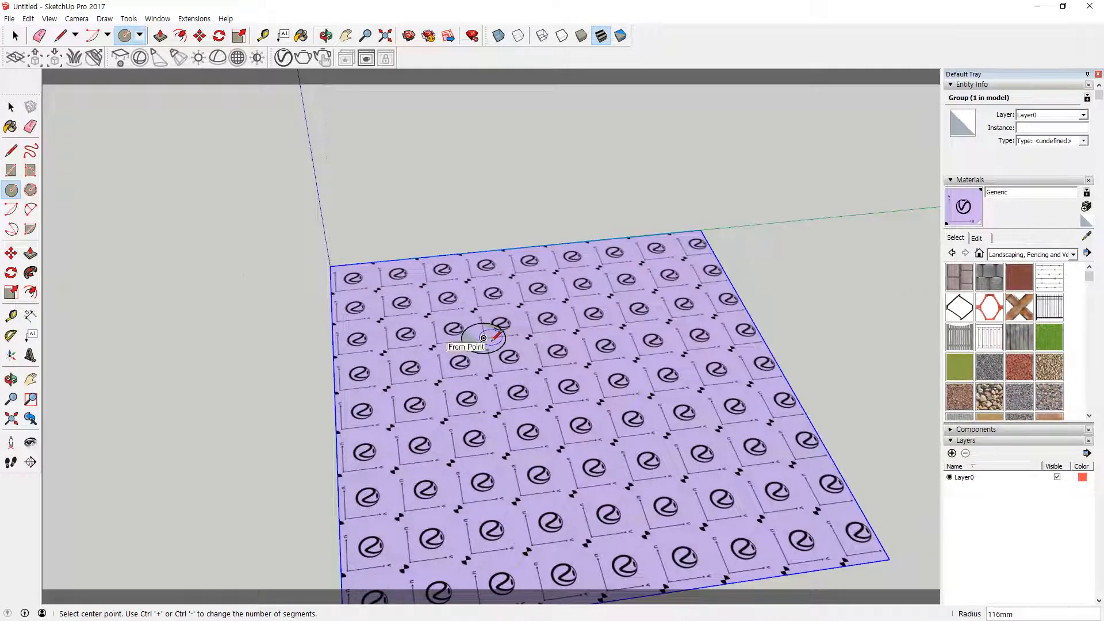
key("p")
left_click_drag(483, 340, 481, 162)
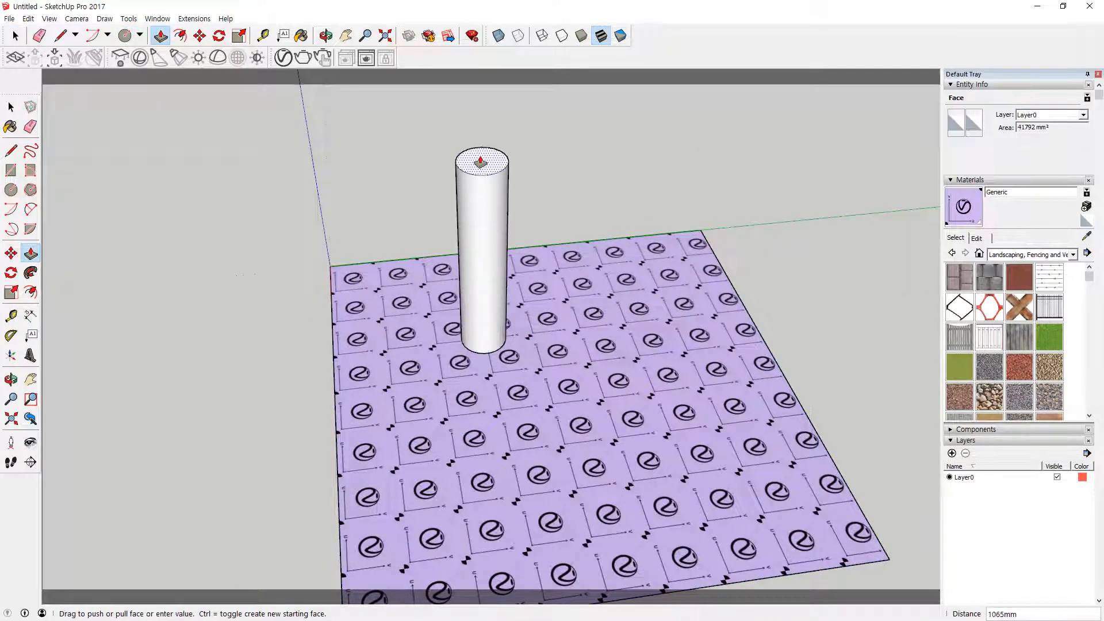
Select the entire cylinder and make it a group
key("space")
triple_click(483, 158)
right_click(485, 157)
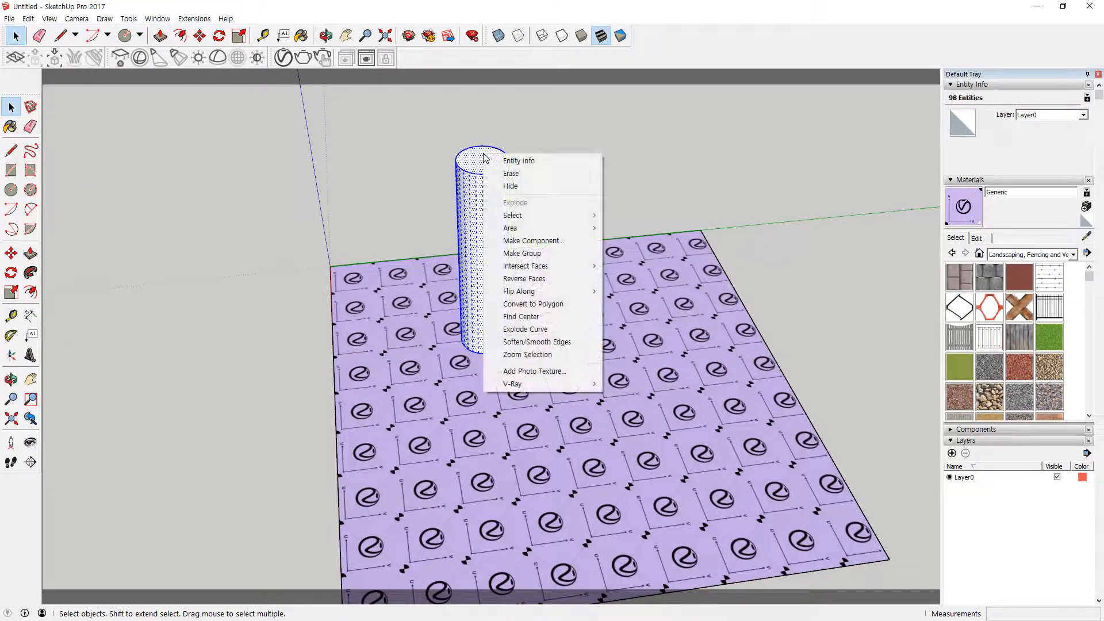
key("g")
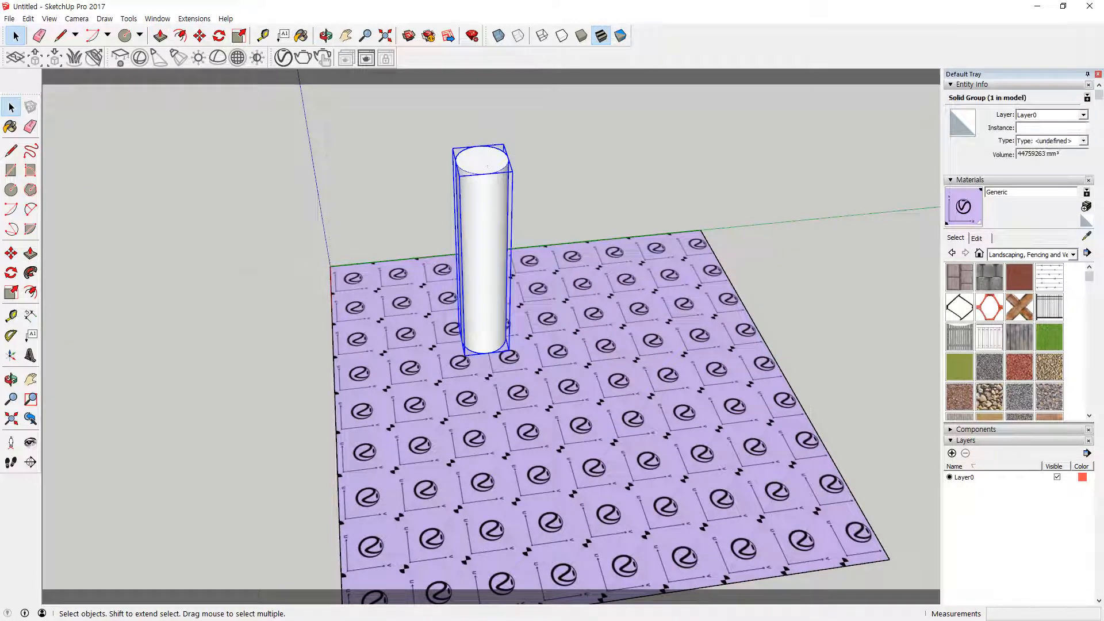
Bring the V-Ray Asset Editor back beside the cylinder and examine the Generic material's Diffuse settings and the face's texture tiling
left_click_drag(1, 136, 248, 77)
middle_click_drag(611, 323, 740, 296)
middle_click_drag(477, 357, 538, 339)
scroll(512, 360, "up", 2)
key("ctrl+alt+g")
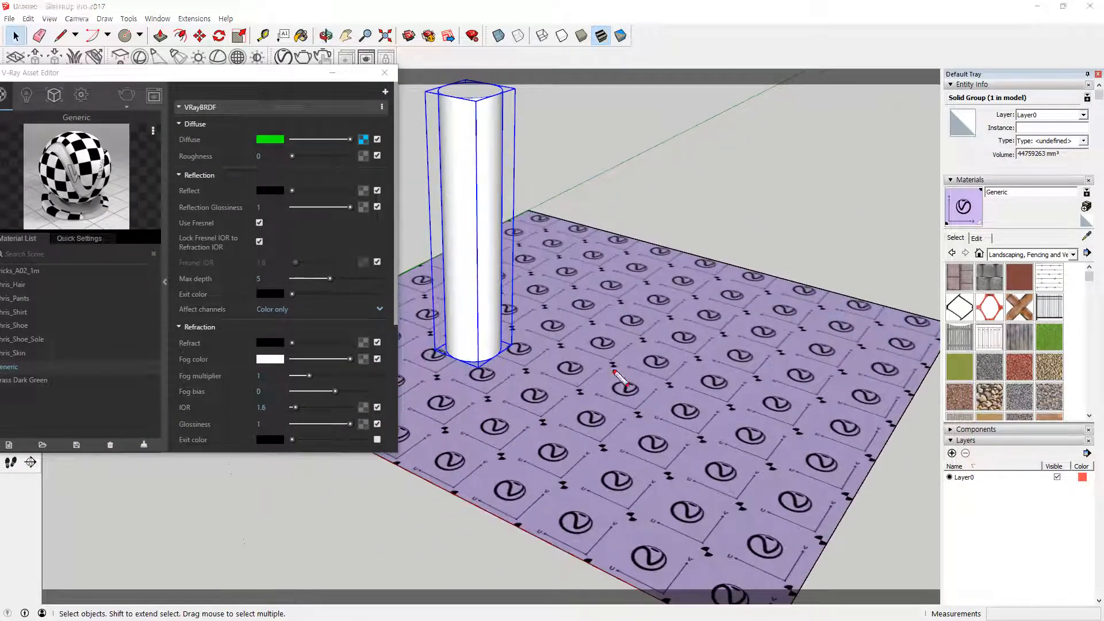
left_click_drag(610, 394, 598, 404)
mouse_move(641, 338)
left_mouse_down()
mouse_move(612, 370)
mouse_move(635, 376)
left_mouse_up()
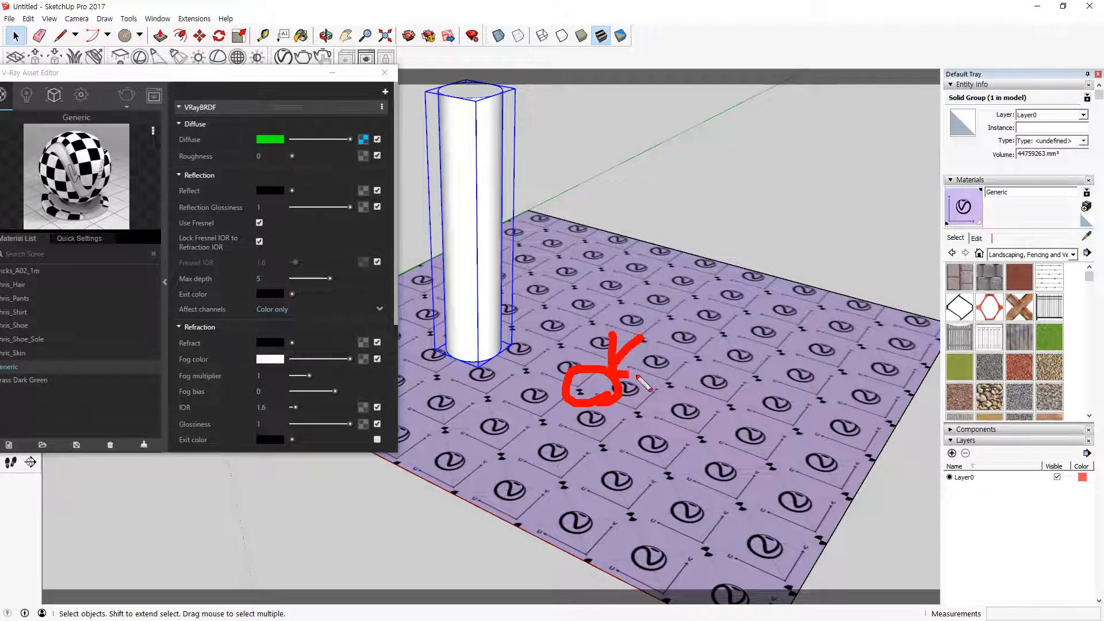
key("Escape")
left_click_drag(211, 73, 256, 73)
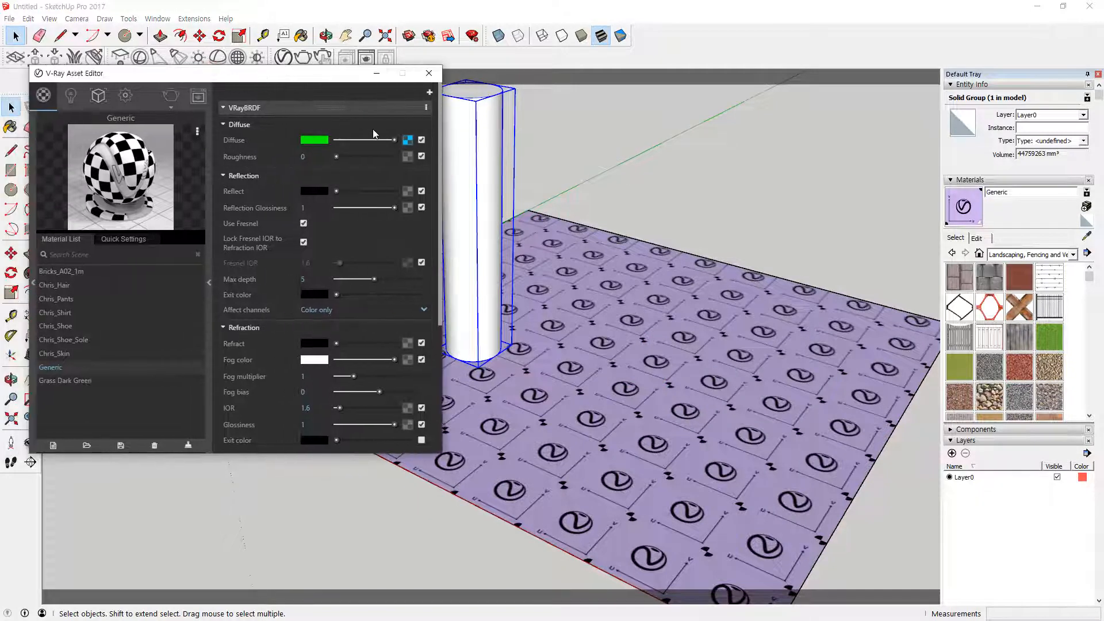
key("super+plus")
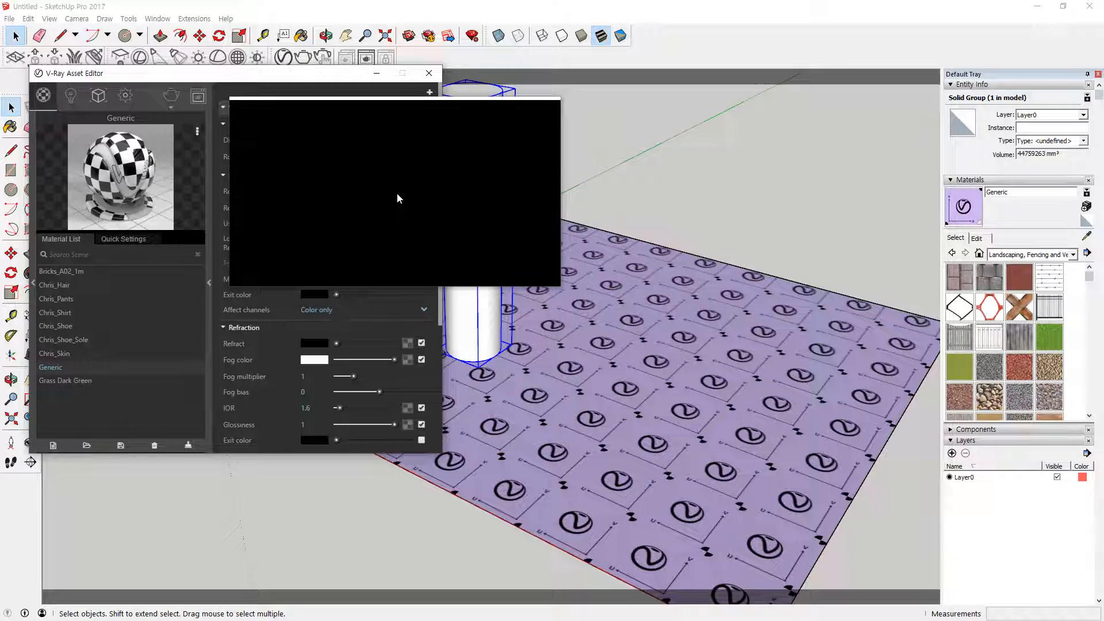
Render the scene and examine the checkered floor's reflection around the cylinder's base up close
key("super+Escape")
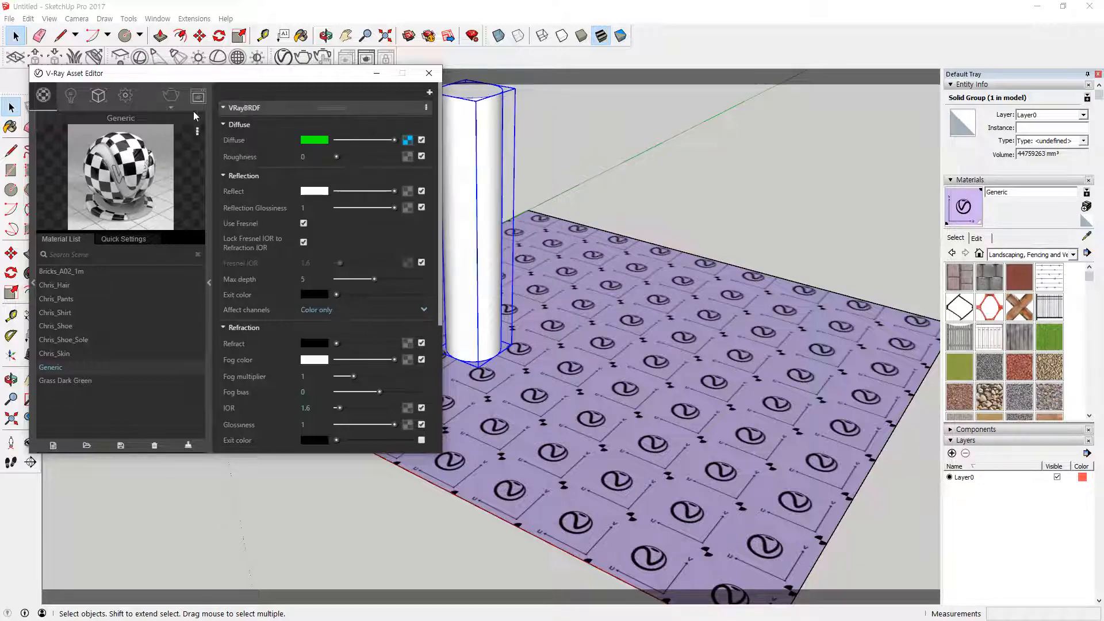
left_click(174, 101)
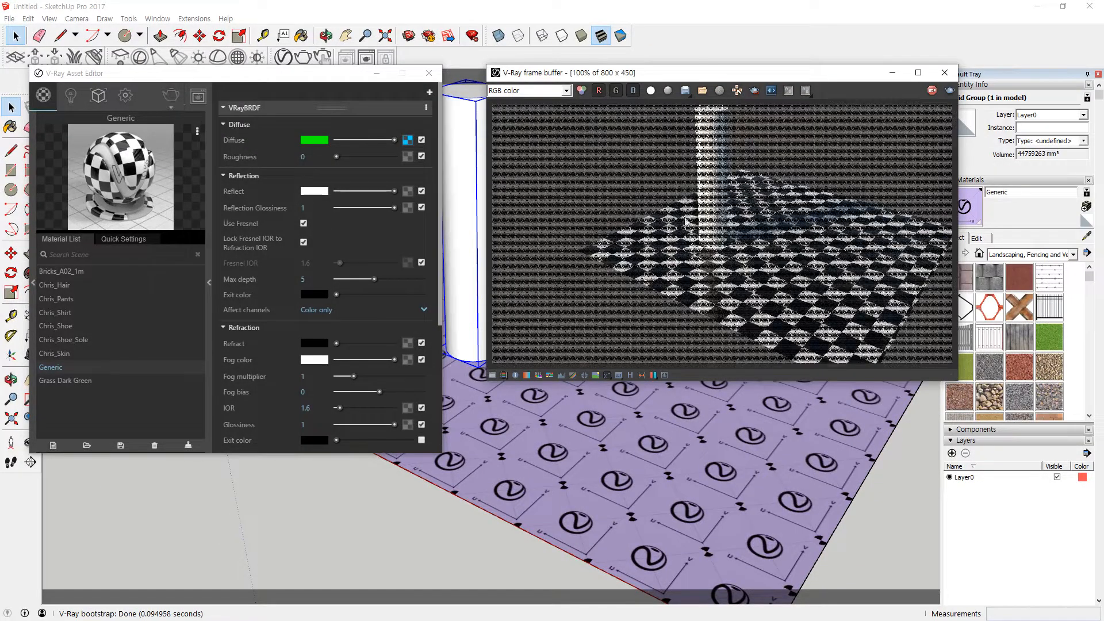
scroll(737, 276, "up", 1)
scroll(748, 281, "up", 1)
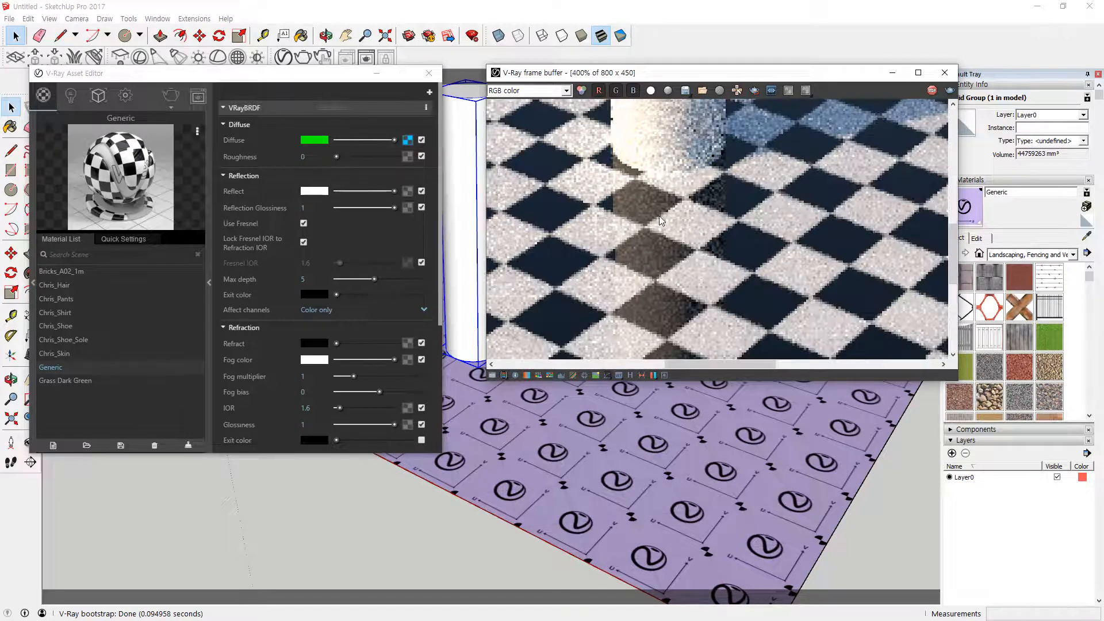
scroll(659, 216, "up", 1)
middle_click_drag(654, 191, 710, 281)
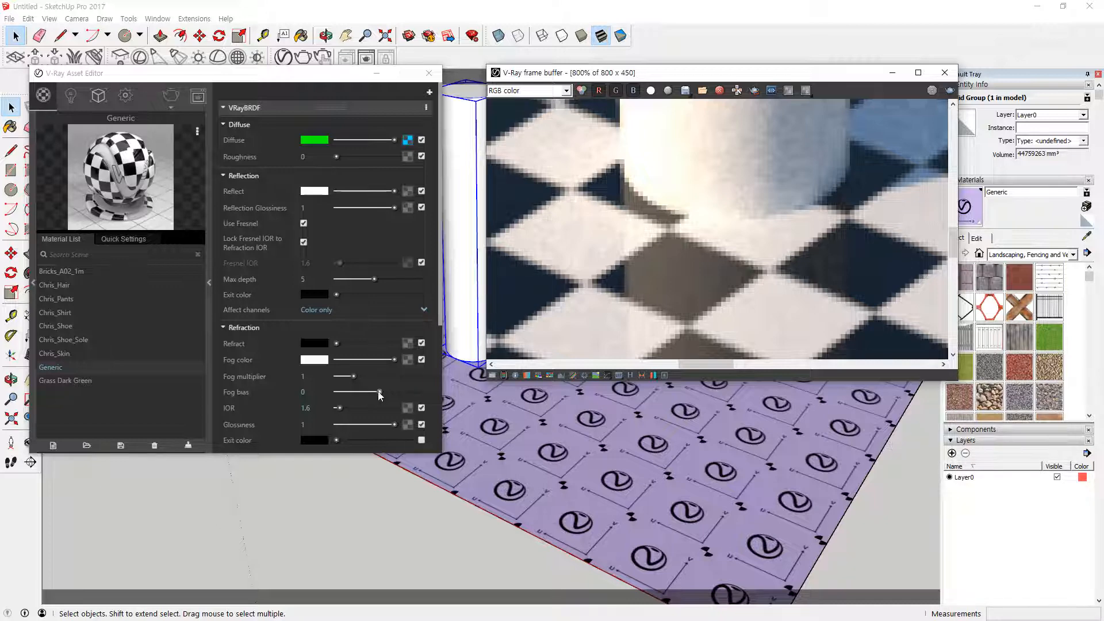
mouse_move(618, 186)
left_mouse_down()
mouse_move(659, 220)
mouse_move(670, 274)
mouse_move(808, 286)
mouse_move(892, 262)
left_mouse_up()
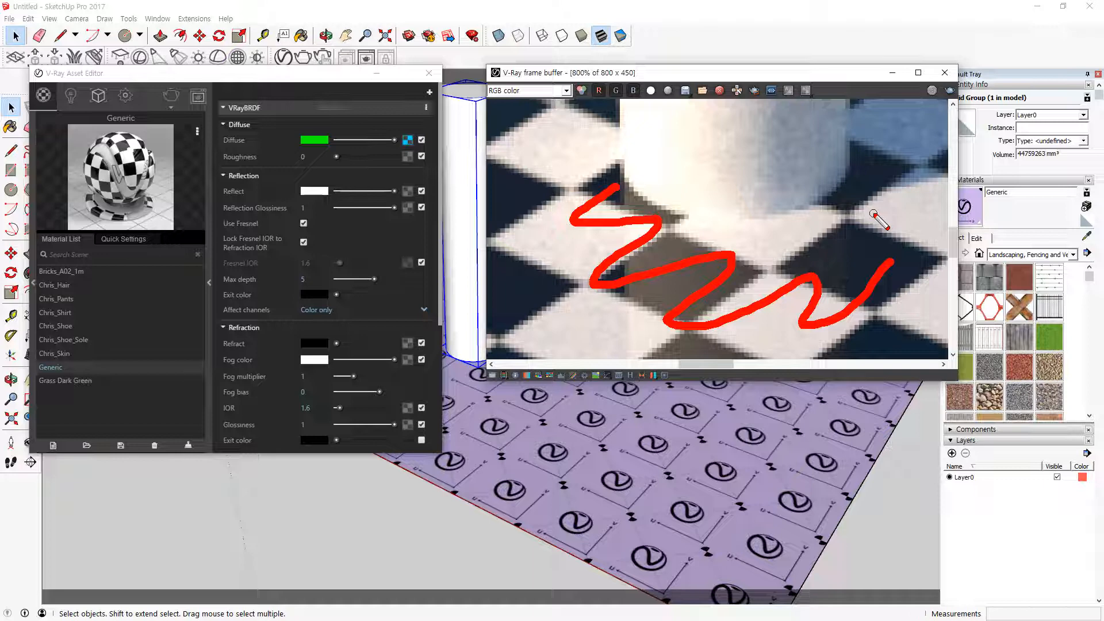
key("Escape")
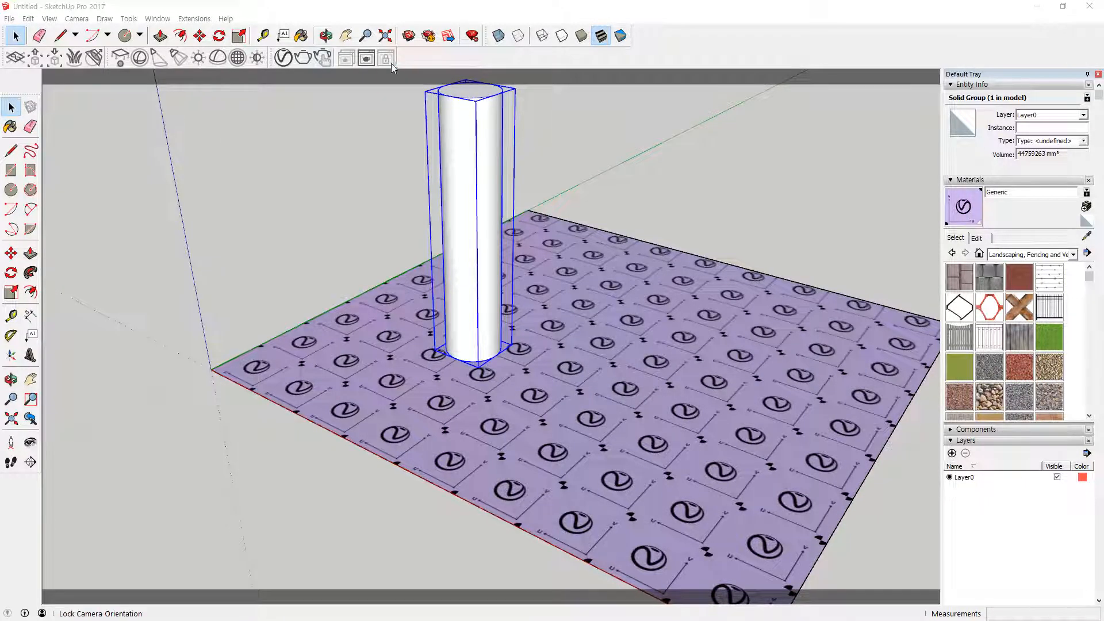
Show the V-Ray frame buffer again and examine the Generic material's Reflection and Refraction settings beside the render
left_click(367, 58)
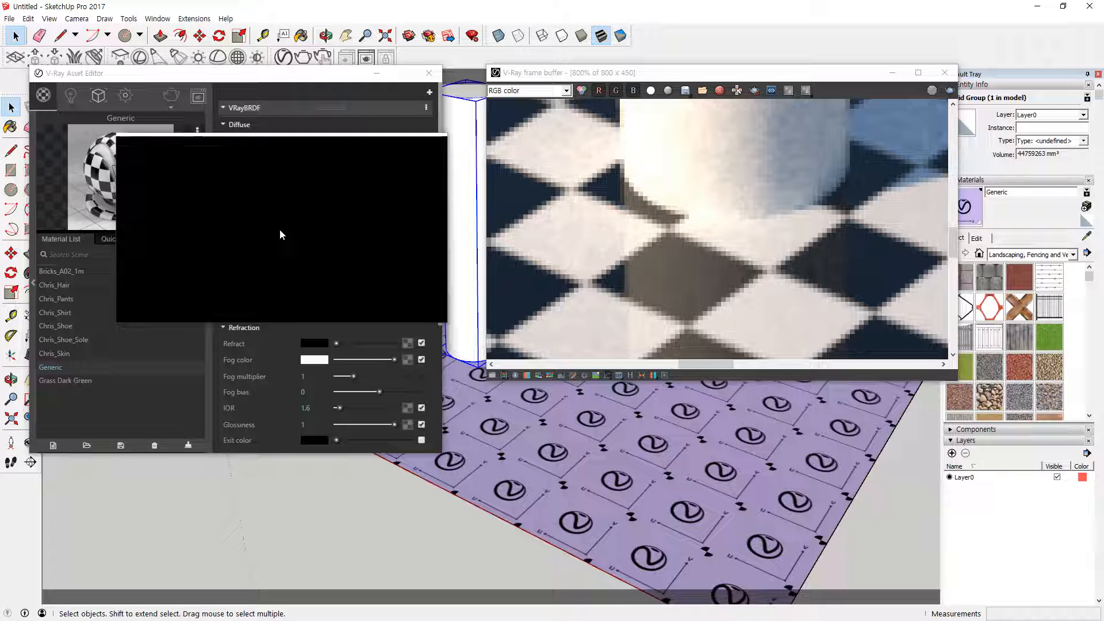
left_click_drag(280, 229, 671, 235)
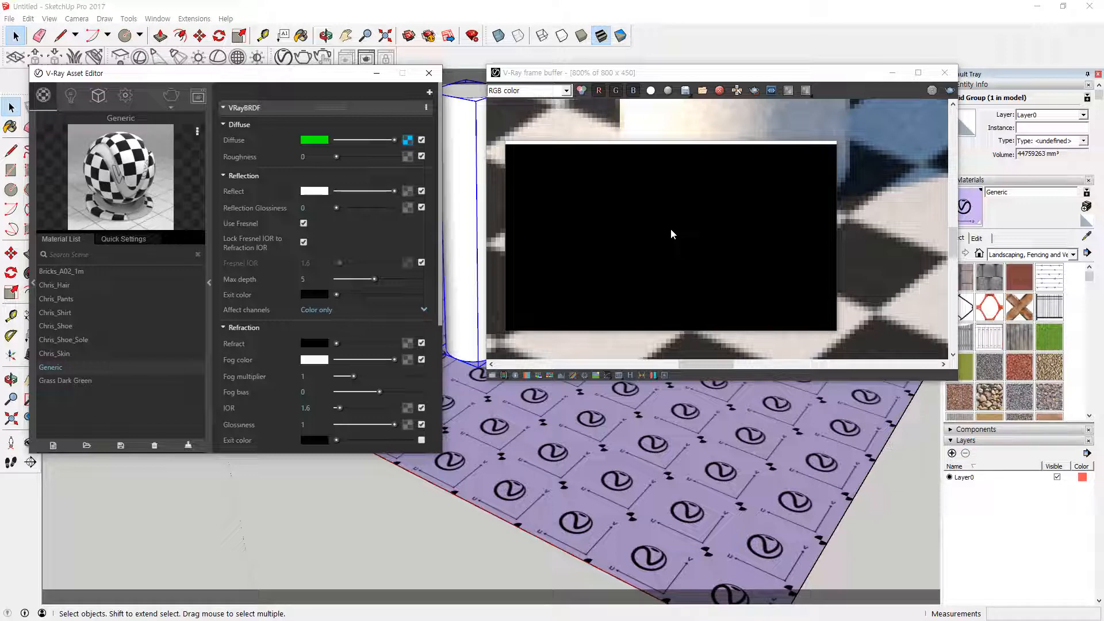
left_click_drag(670, 230, 59, 613)
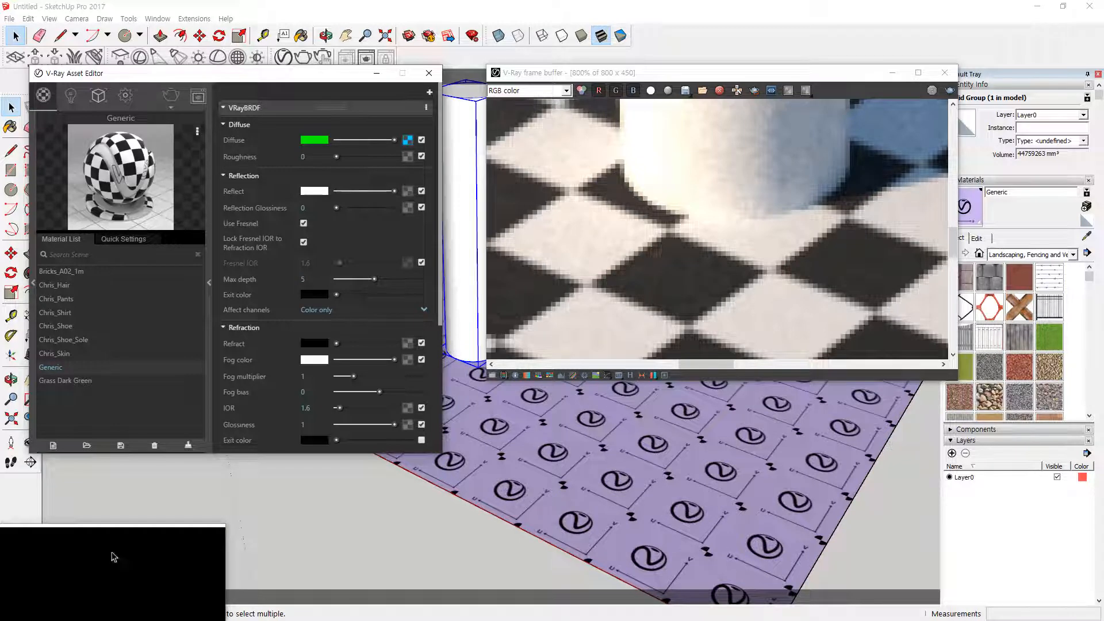
left_click_drag(111, 552, 296, 229)
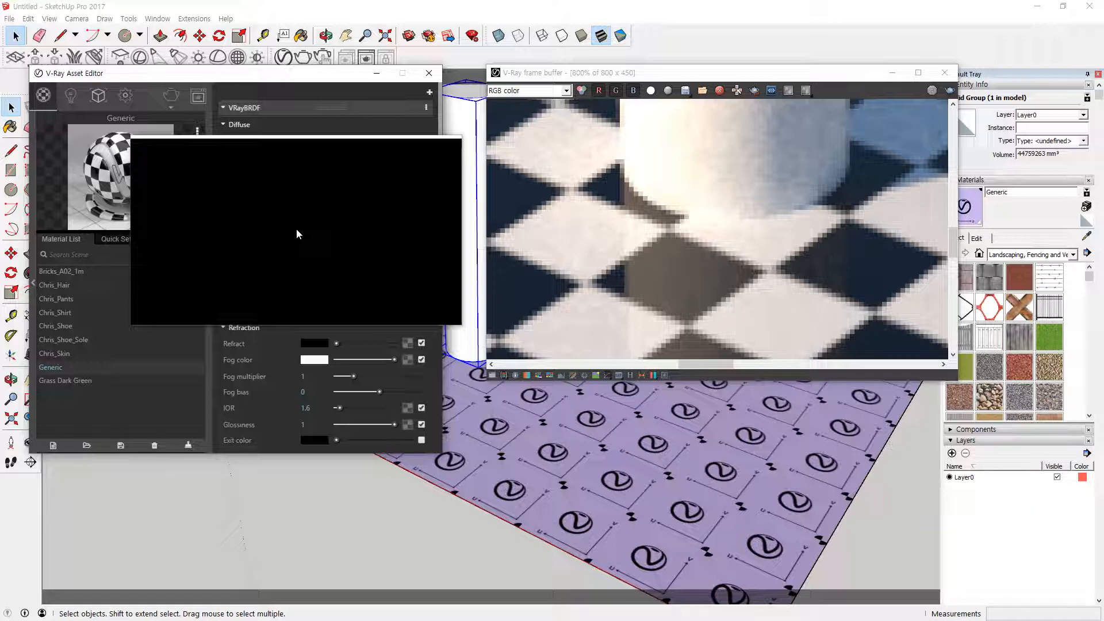
left_click_drag(296, 228, 290, 297)
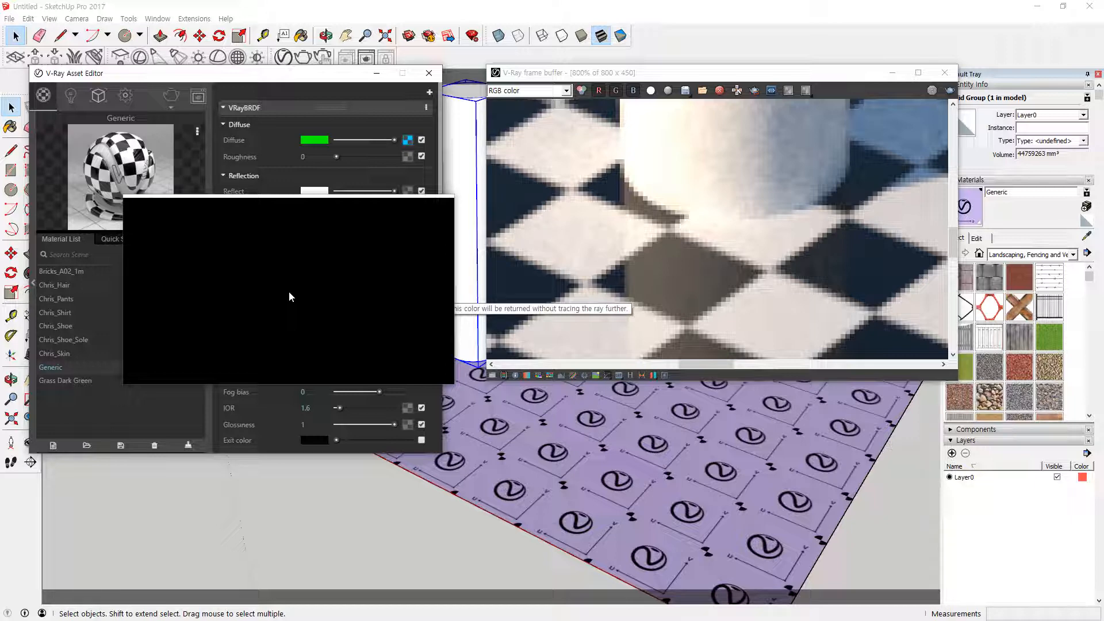
left_click_drag(289, 292, 264, 359)
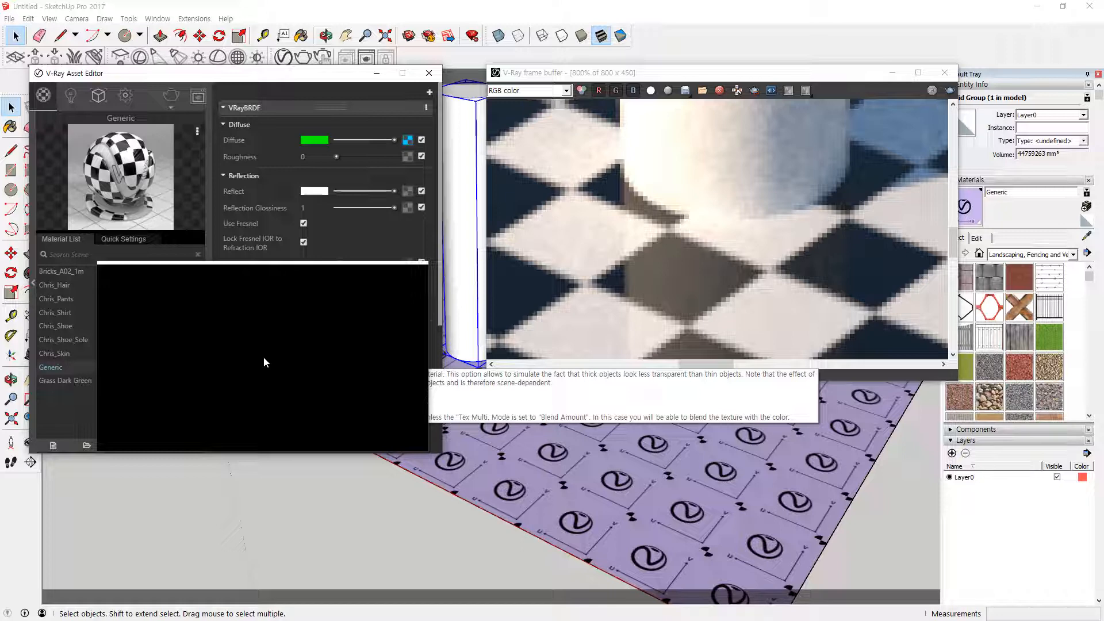
left_click_drag(263, 362, 282, 201)
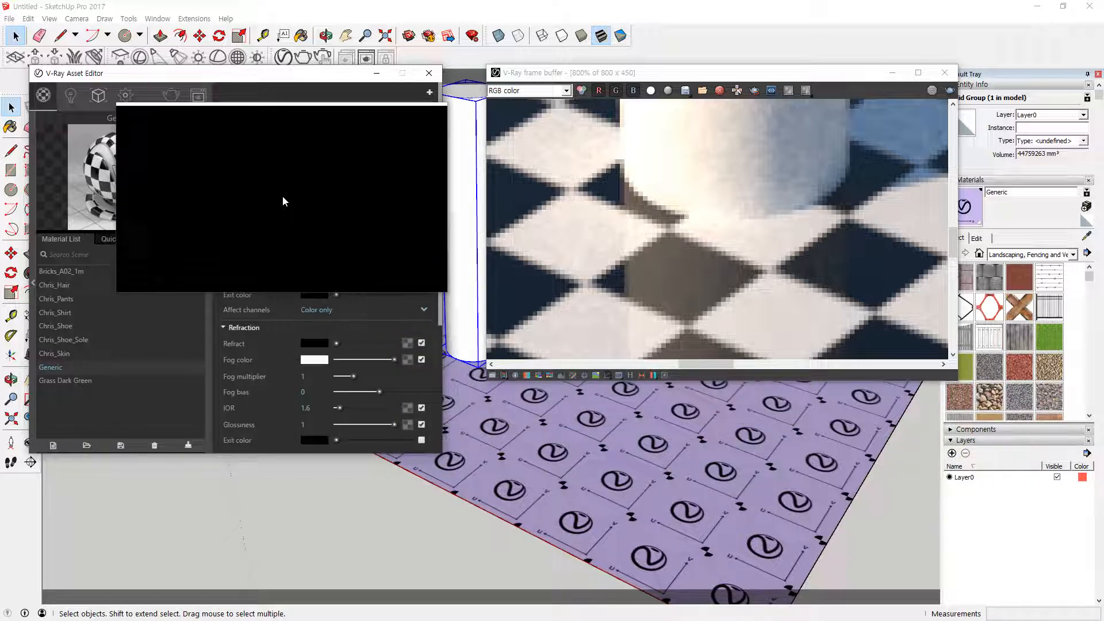
left_click_drag(282, 201, 272, 347)
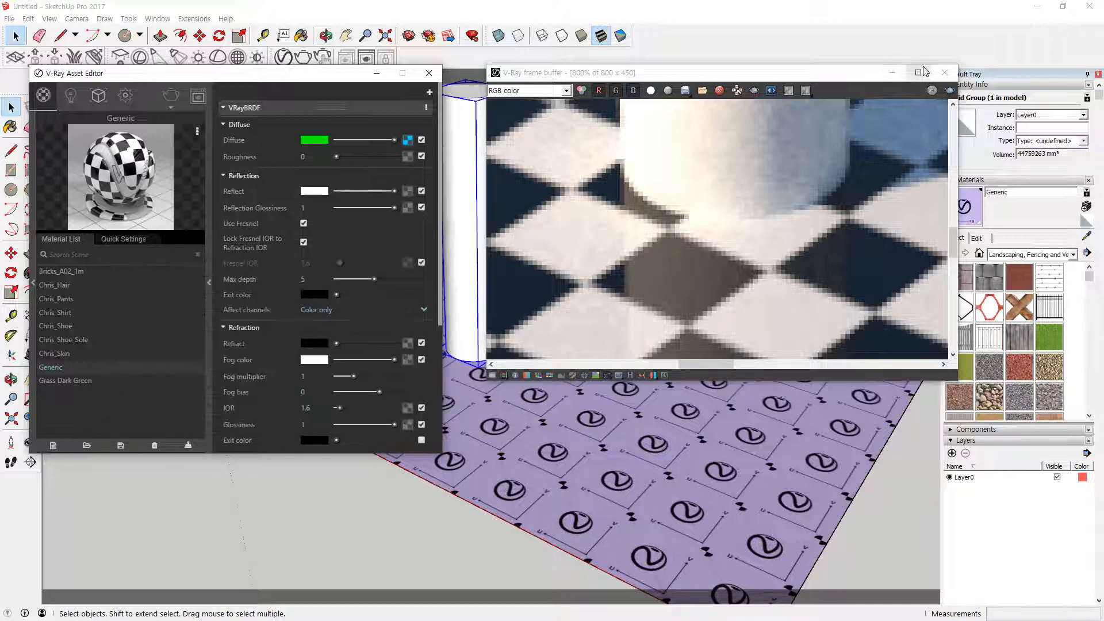
Close the render and create a new Generic V-Ray material with its Refract color set to full white
left_click(945, 73)
left_click(52, 446)
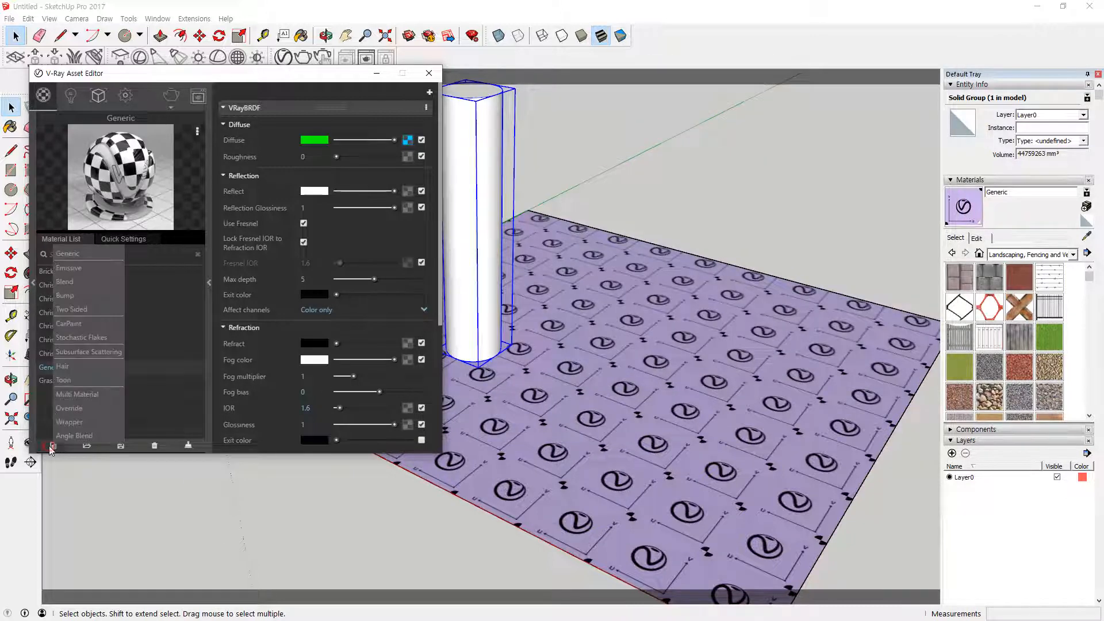
left_click(68, 254)
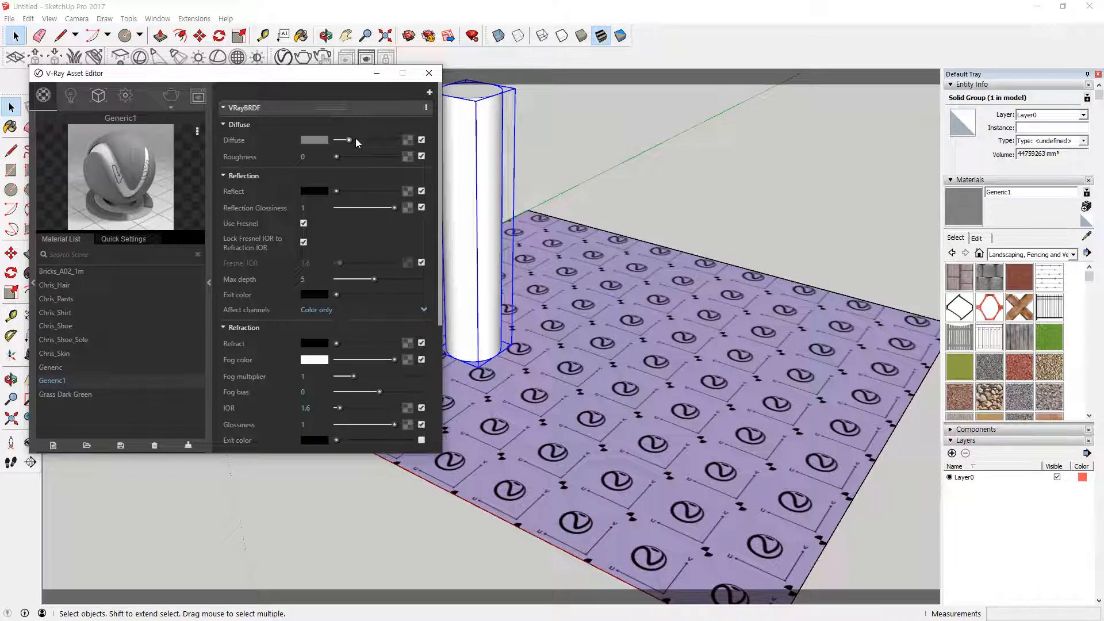
left_click_drag(348, 344, 409, 347)
Apply the new refractive Generic material to the selected cylinder group
middle_click_drag(505, 232, 592, 234)
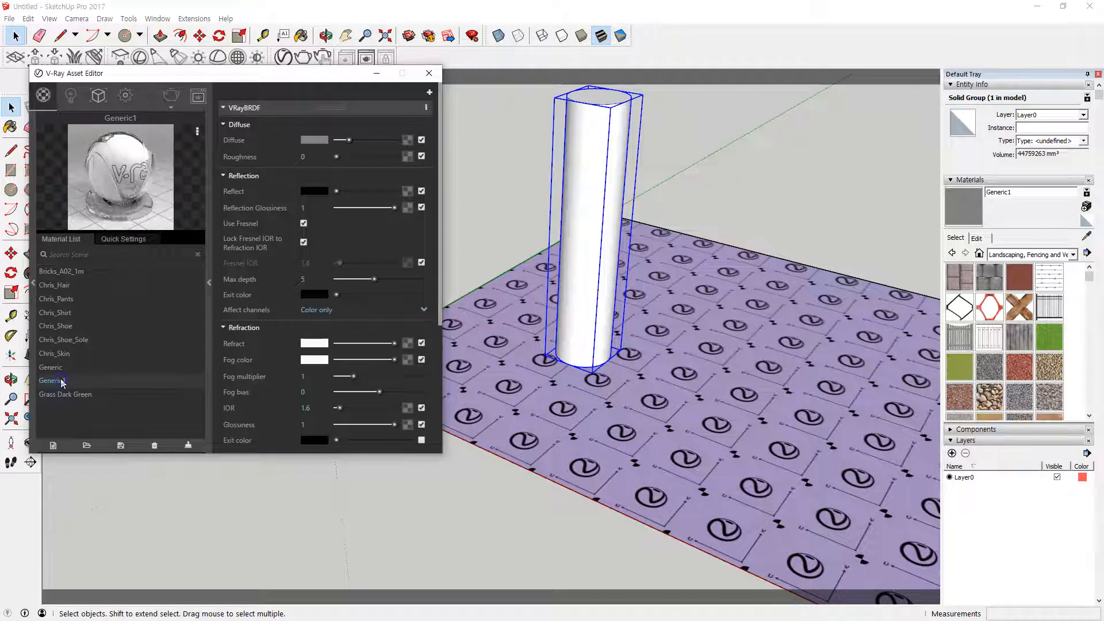
right_click(63, 380)
left_click(120, 286)
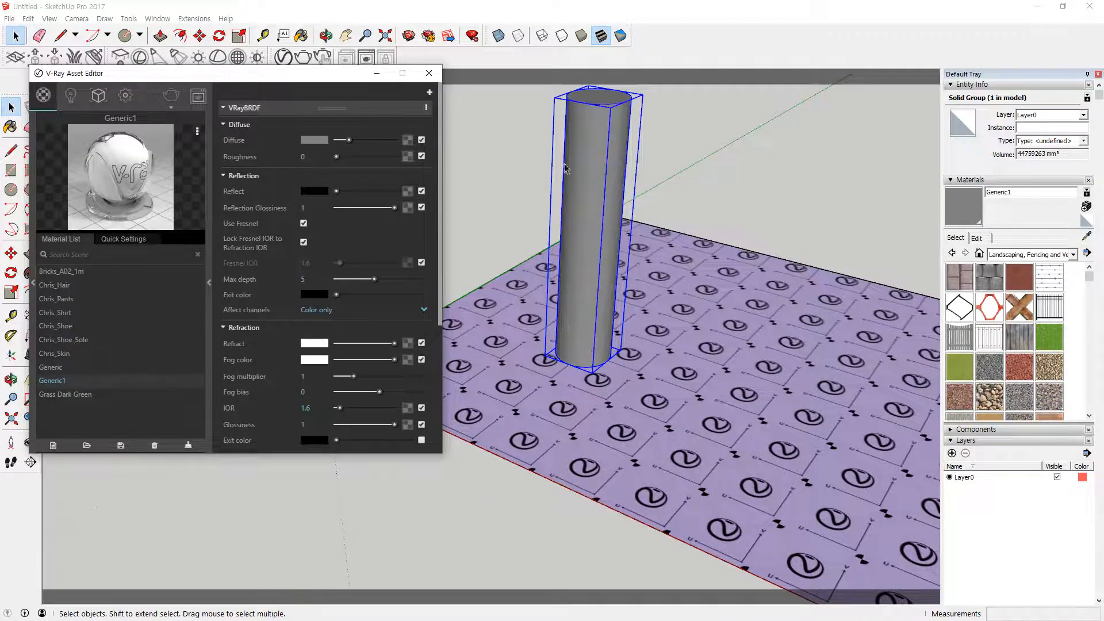
Render a closer view of the cylinder and inspect how it refracts the checkered floor
middle_click_drag(565, 228, 587, 237)
scroll(577, 221, "up", 3)
scroll(577, 236, "up", 2)
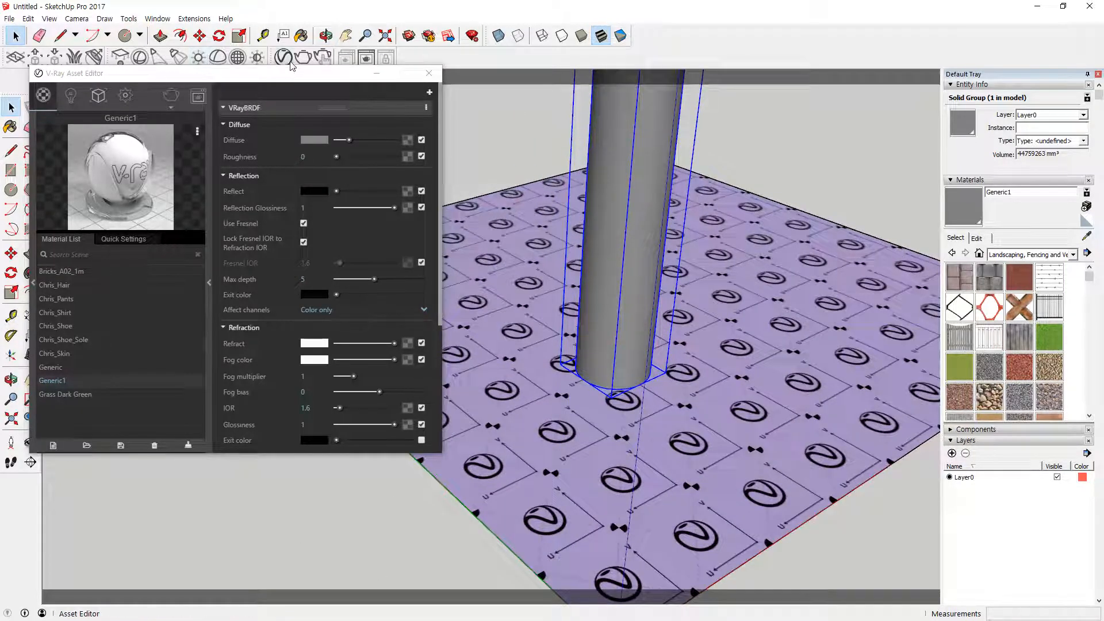
left_click(169, 98)
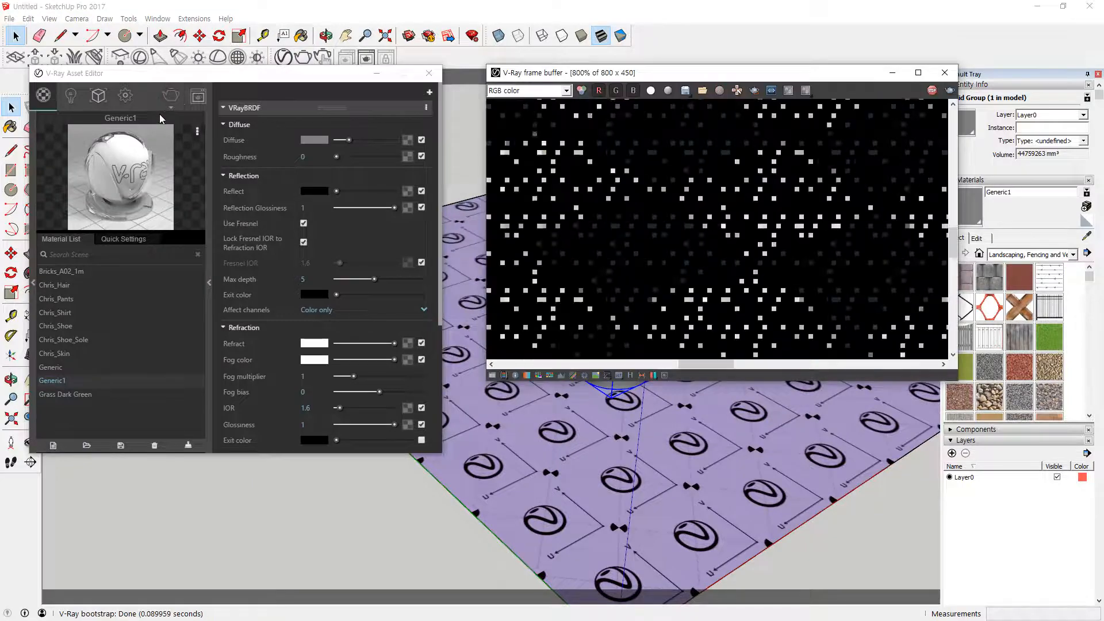
scroll(780, 229, "up", 3)
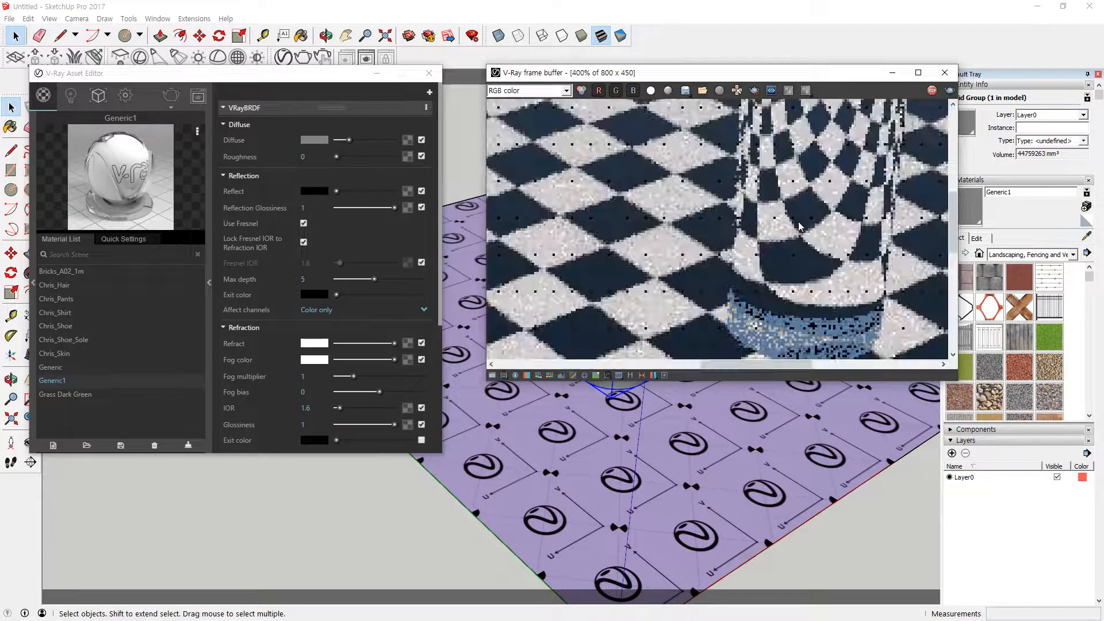
scroll(789, 215, "down", 1)
mouse_move(789, 207)
middle_mouse_down()
mouse_move(716, 264)
mouse_move(691, 261)
middle_mouse_up()
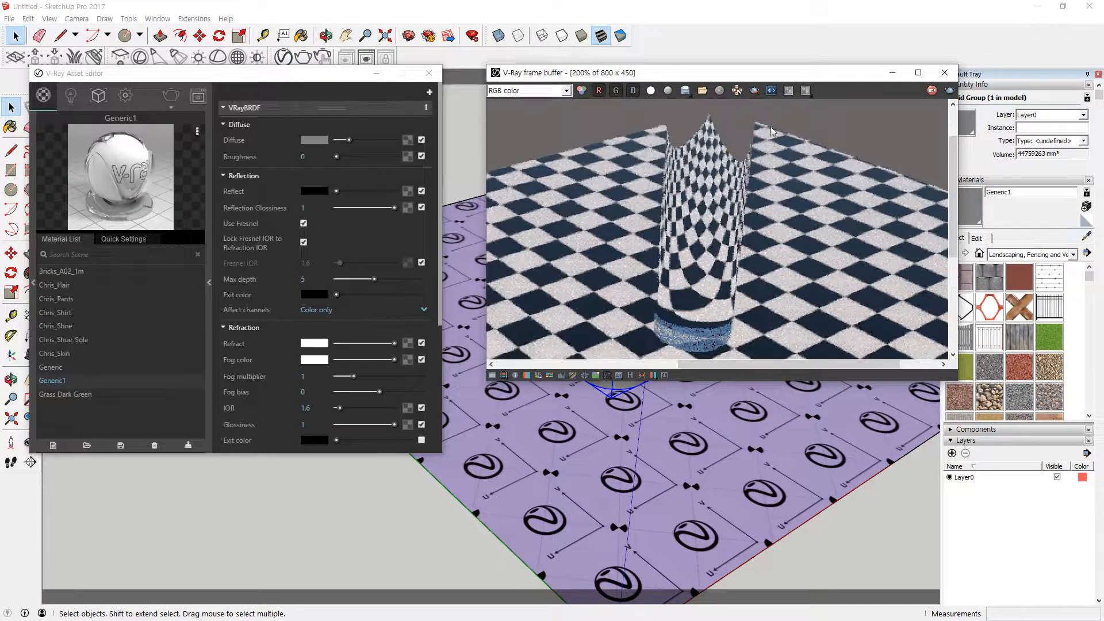
key("ctrl+2")
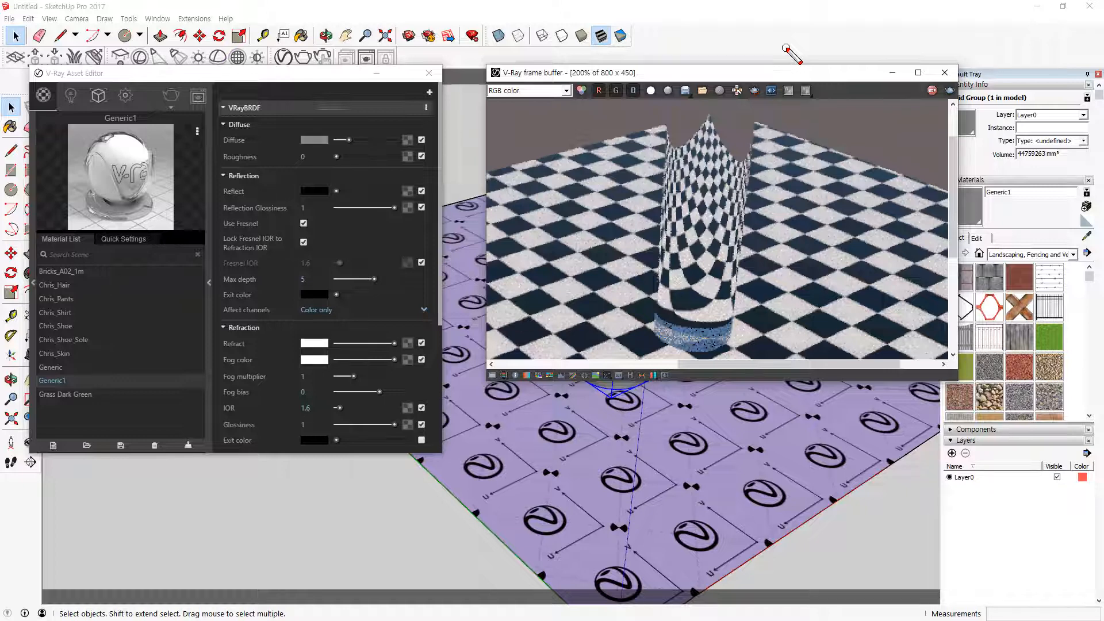
Examine the new material's Refraction and Translucency settings, including fog color, max depth, Abbe and back-side color
scroll(361, 238, "down", 2)
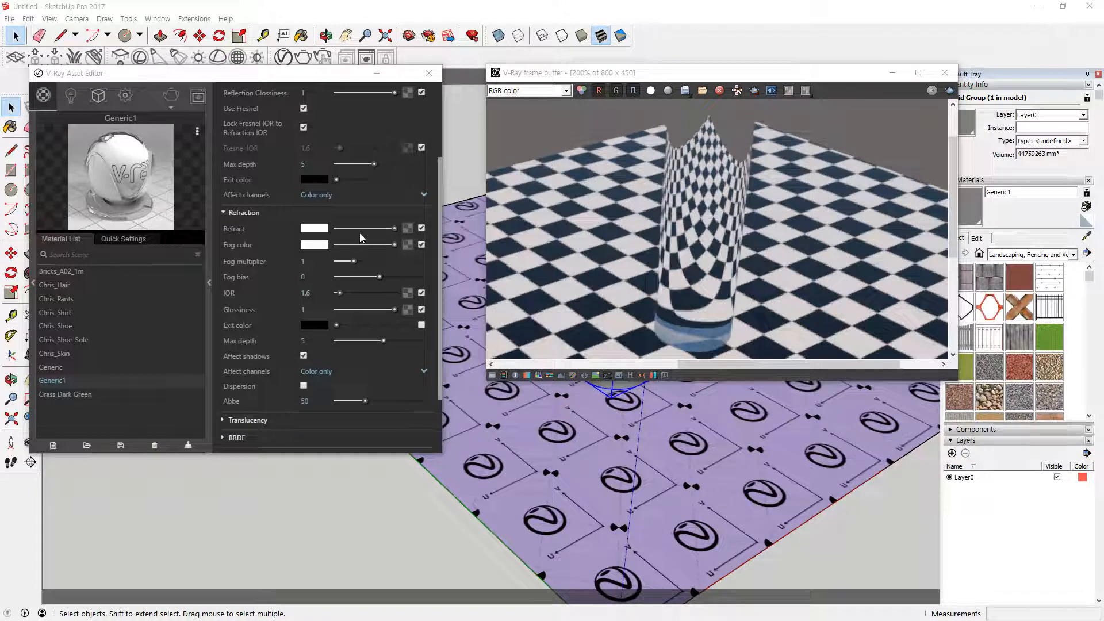
left_click(305, 244)
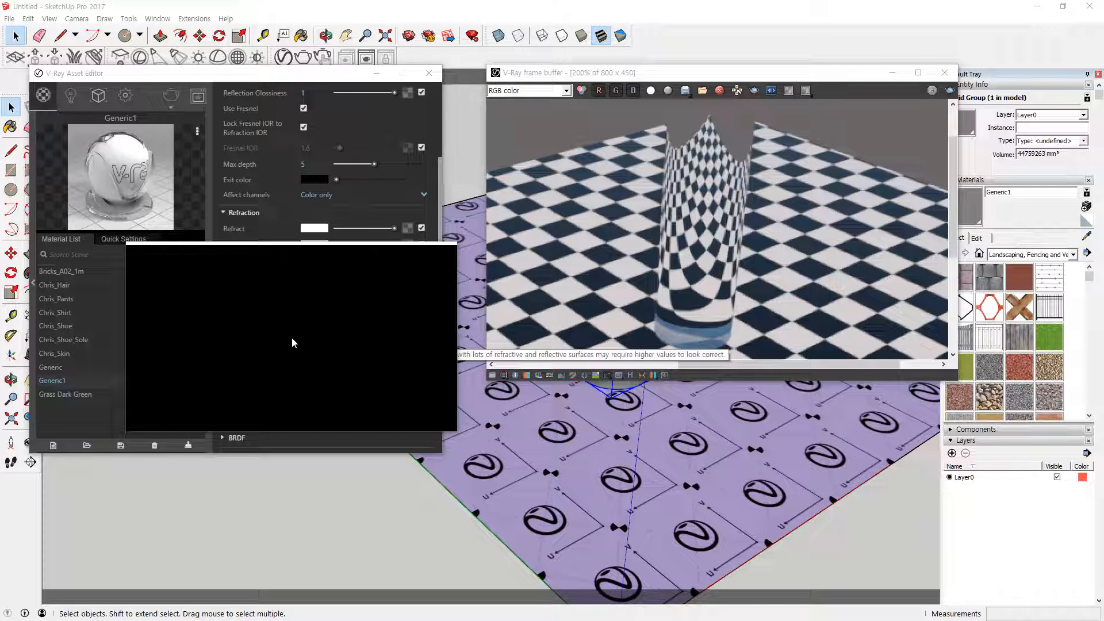
scroll(292, 341, "down", 2)
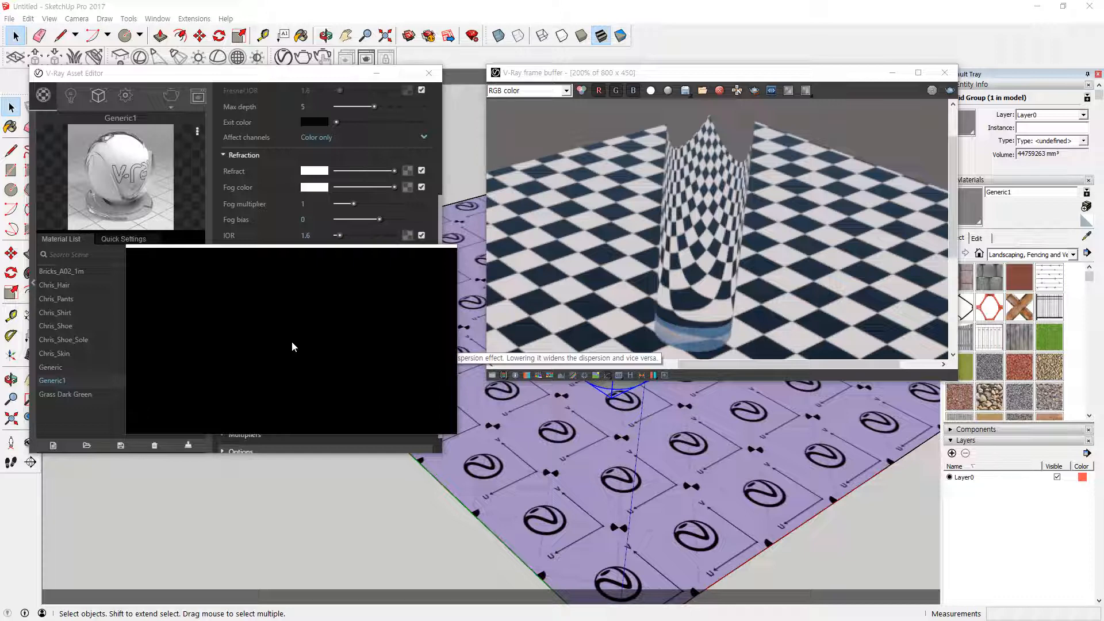
left_click_drag(292, 343, 287, 406)
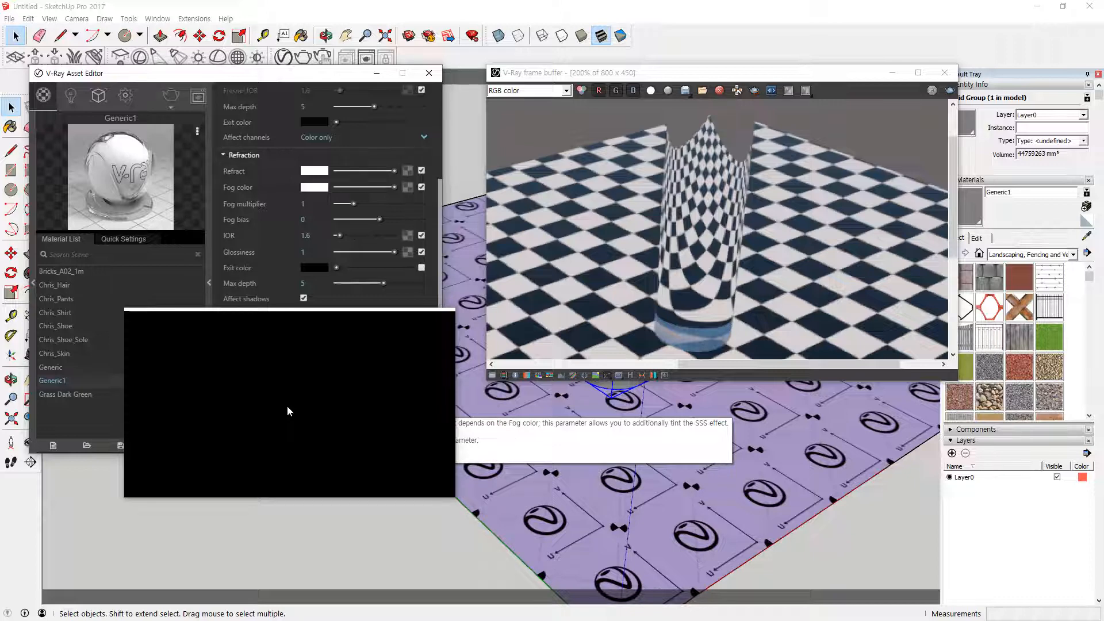
left_click_drag(287, 407, 318, 423)
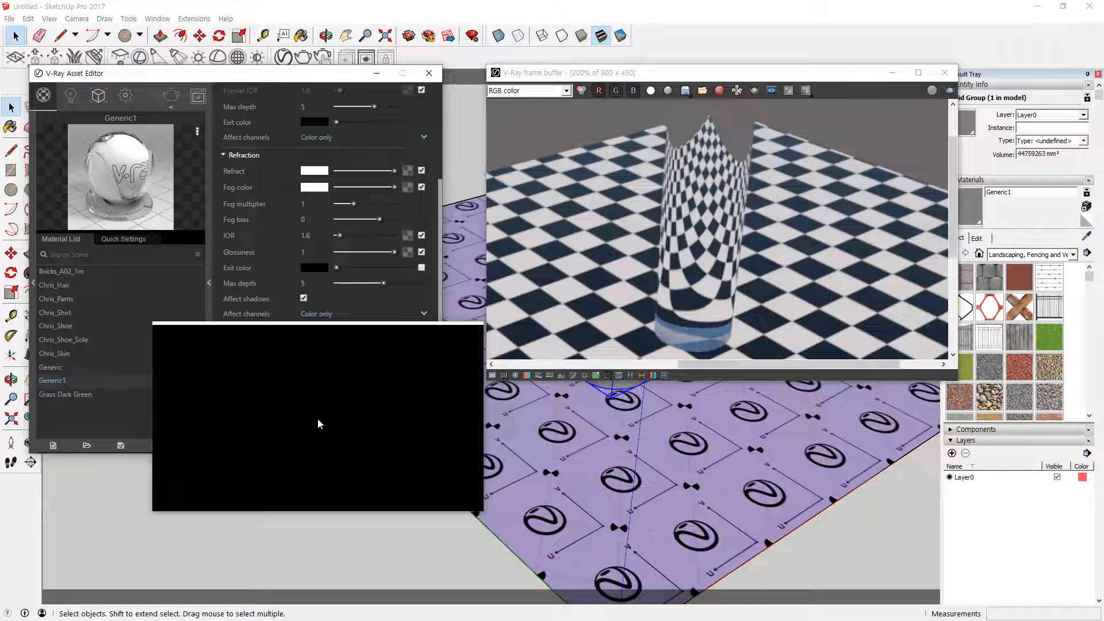
left_click_drag(318, 420, 301, 377)
Examine the new material's Opacity setting and compare it with the refracted checker pattern in the rendered cylinder
scroll(288, 417, "down", 1)
scroll(295, 371, "down", 1)
scroll(259, 385, "down", 1)
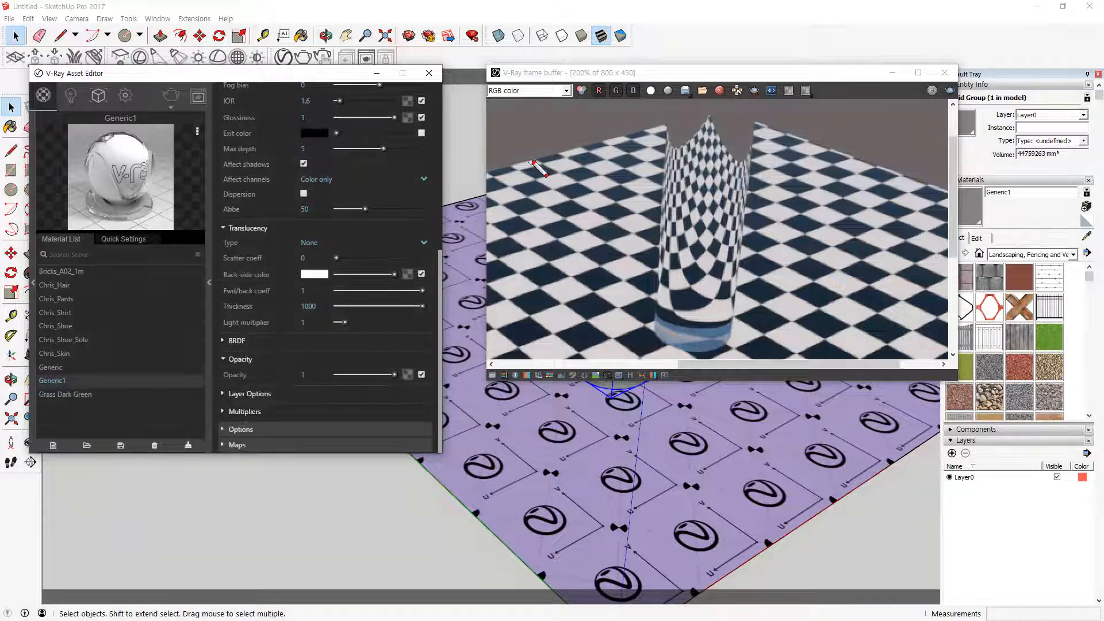
mouse_move(730, 238)
left_mouse_down()
mouse_move(699, 269)
mouse_move(755, 223)
mouse_move(705, 164)
mouse_move(716, 253)
mouse_move(667, 195)
mouse_move(676, 254)
left_mouse_up()
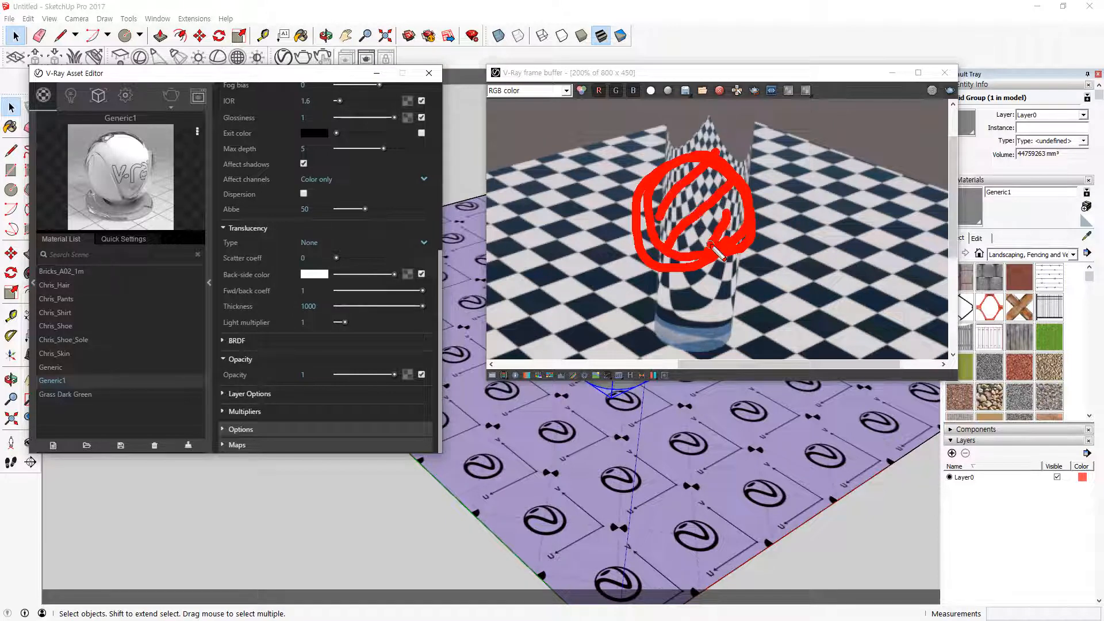
left_click_drag(698, 169, 728, 233)
left_click_drag(678, 190, 695, 237)
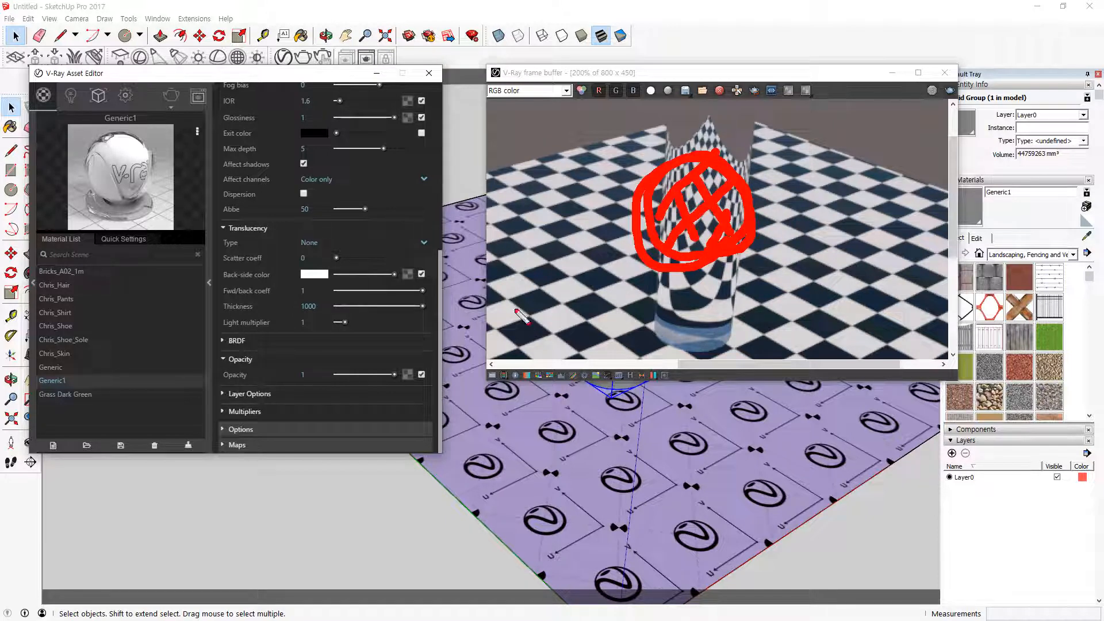
left_click_drag(311, 383, 414, 390)
key("Escape")
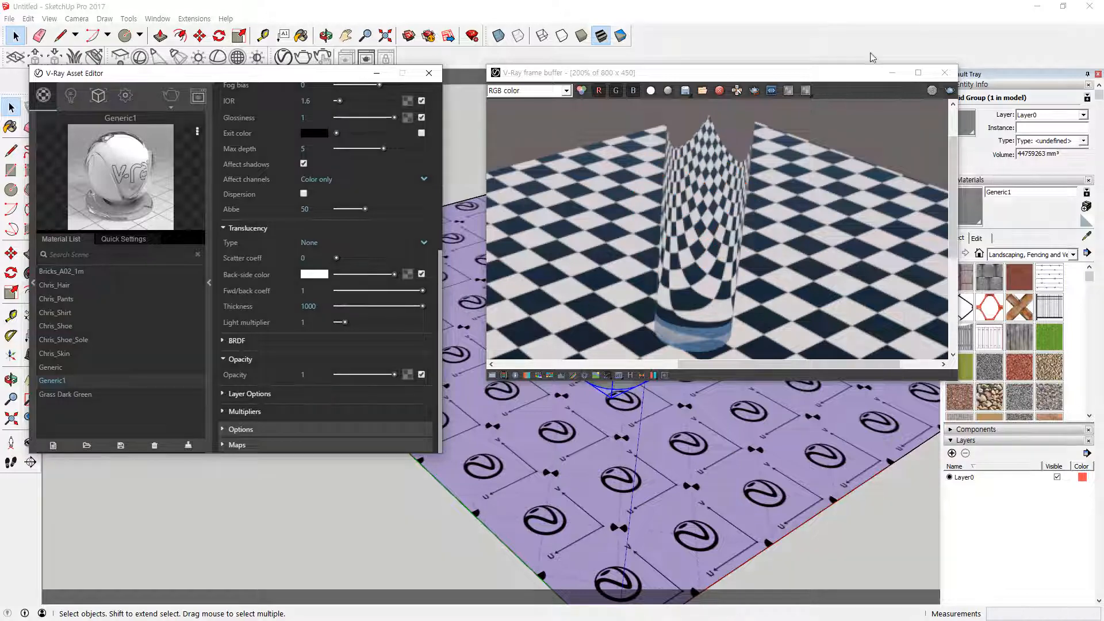
Close the V-Ray frame buffer and reposition the Asset Editor so the floor beside the cylinder is accessible
left_click(945, 72)
scroll(690, 259, "down", 2)
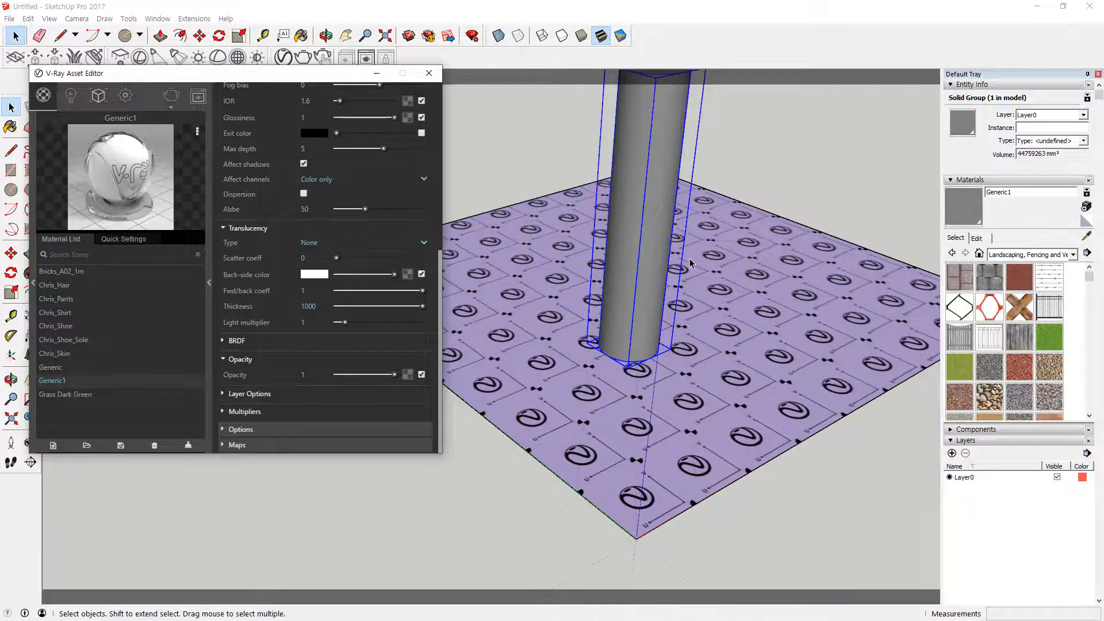
middle_click_drag(712, 257, 663, 252)
left_click_drag(149, 75, 173, 131)
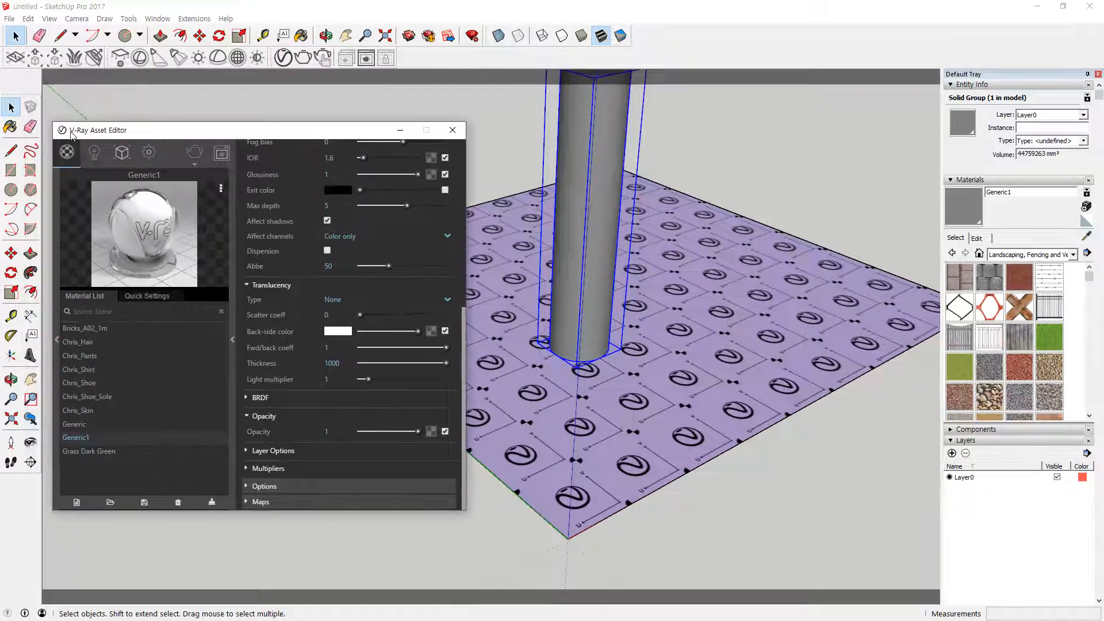
left_click(11, 170)
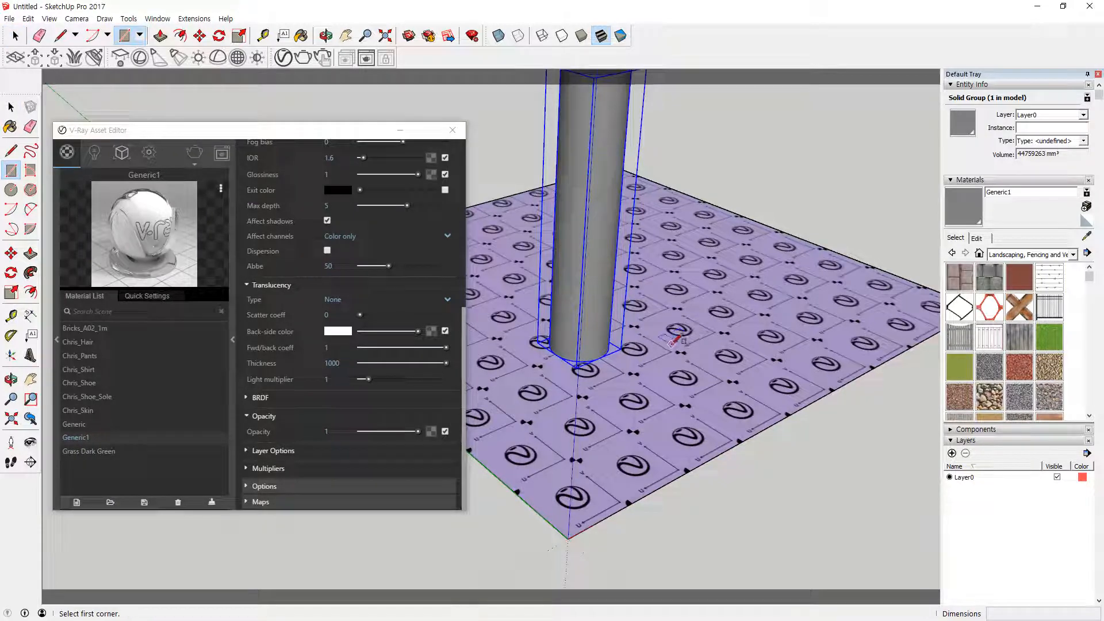
left_click(664, 347)
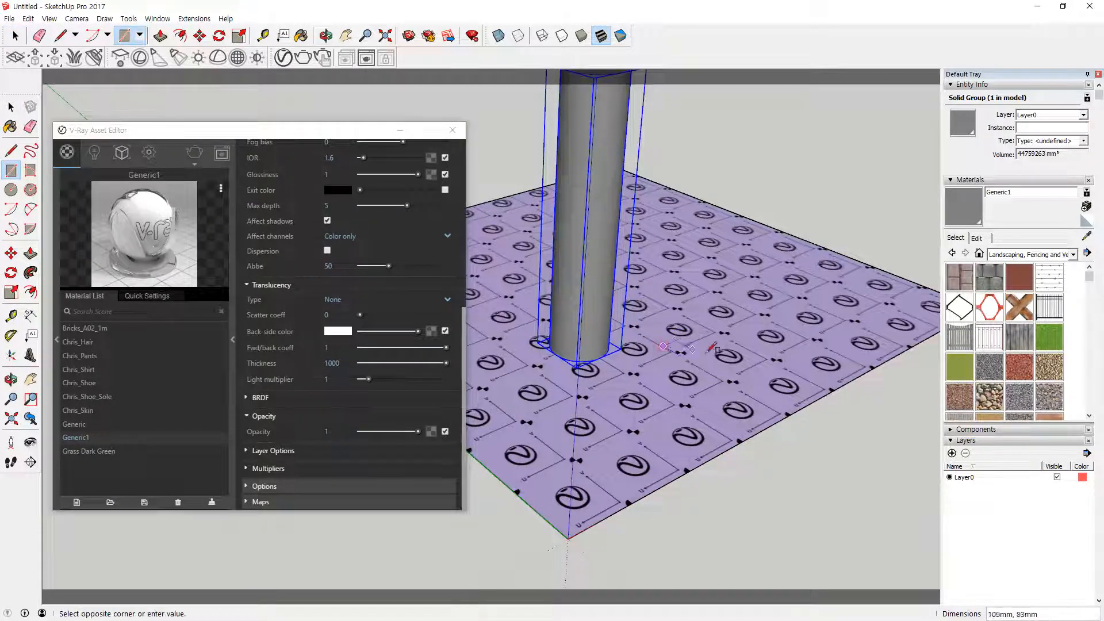
left_click(770, 396)
key("p")
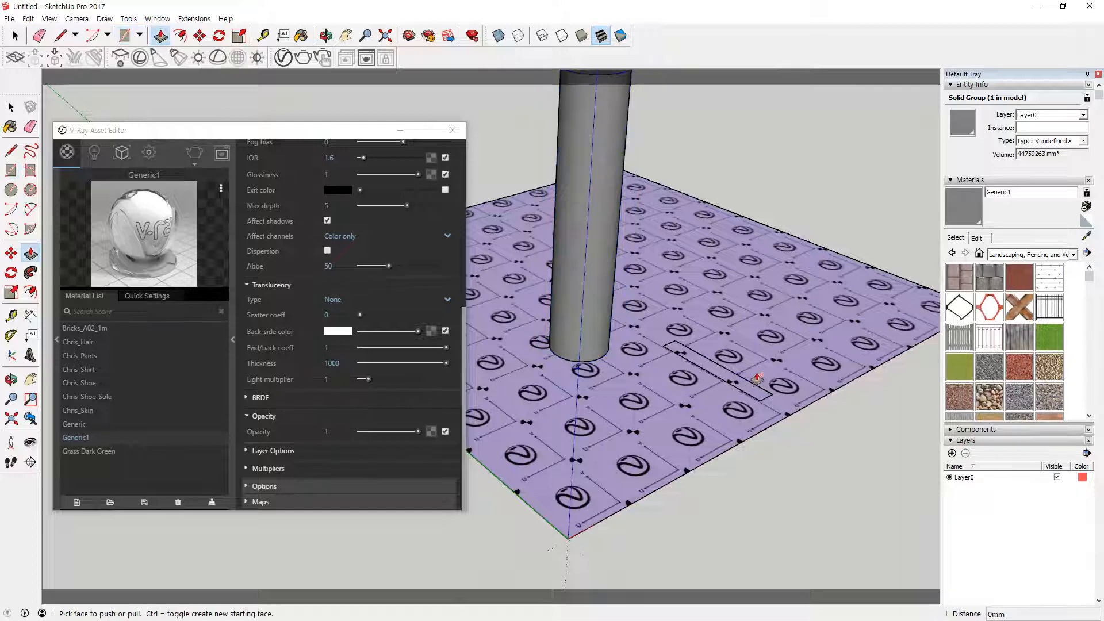
left_click_drag(755, 381, 755, 140)
key("space")
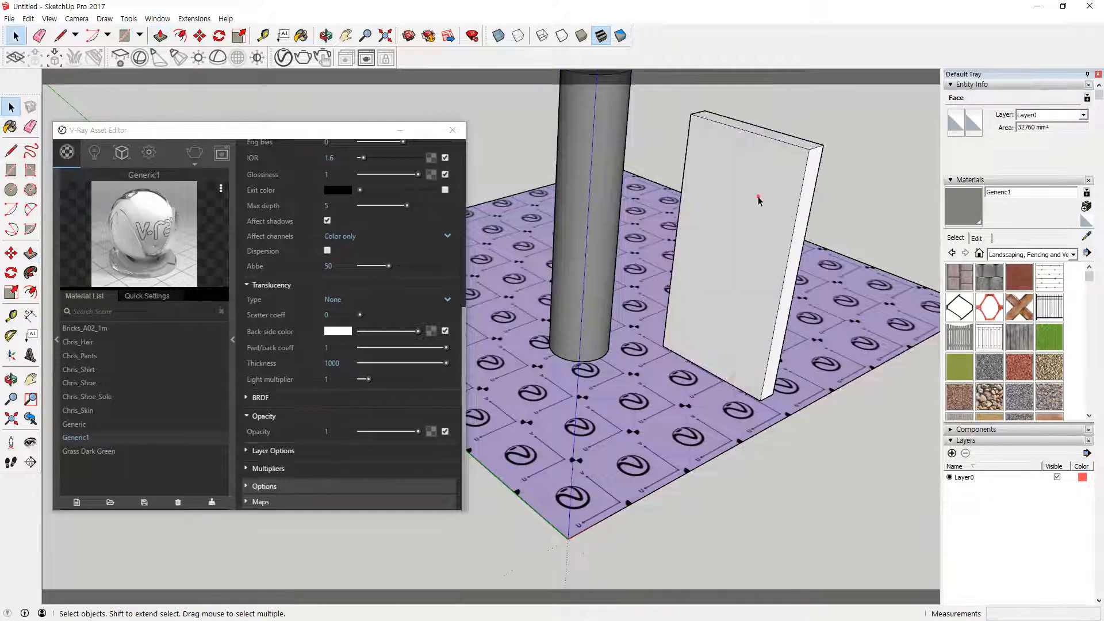
triple_click(758, 196)
right_click(756, 179)
key("g")
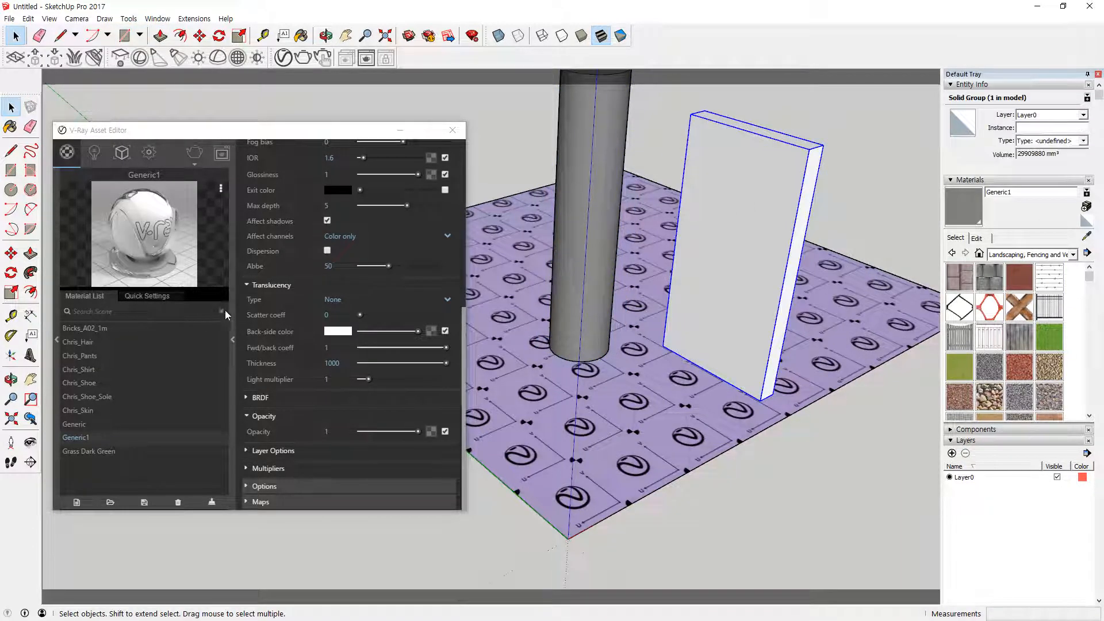
left_click(77, 503)
left_click(77, 502)
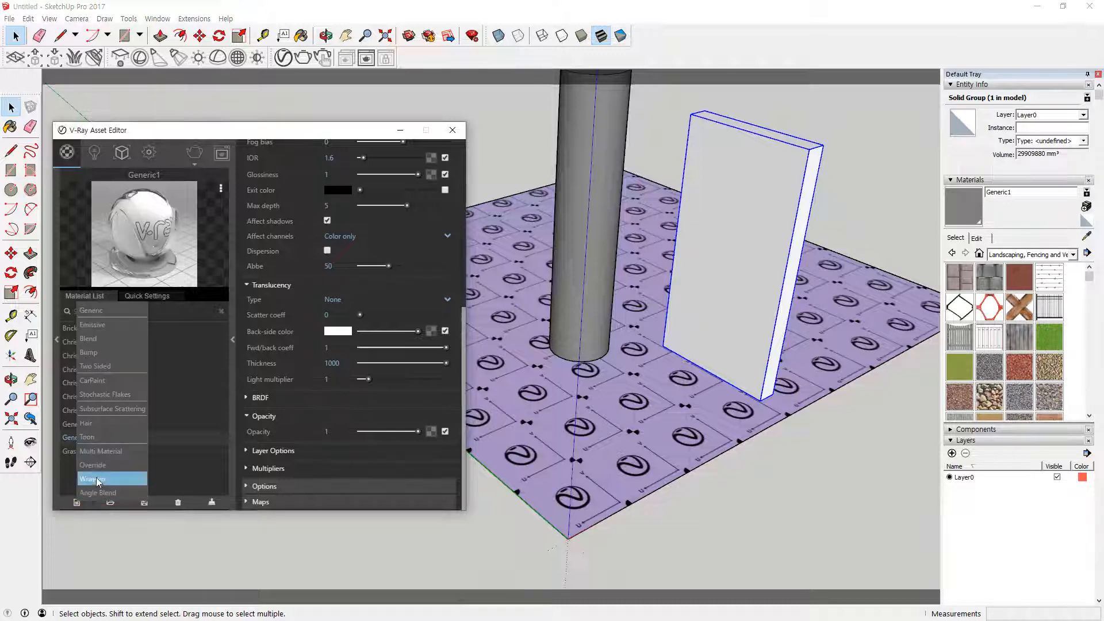
left_click(120, 310)
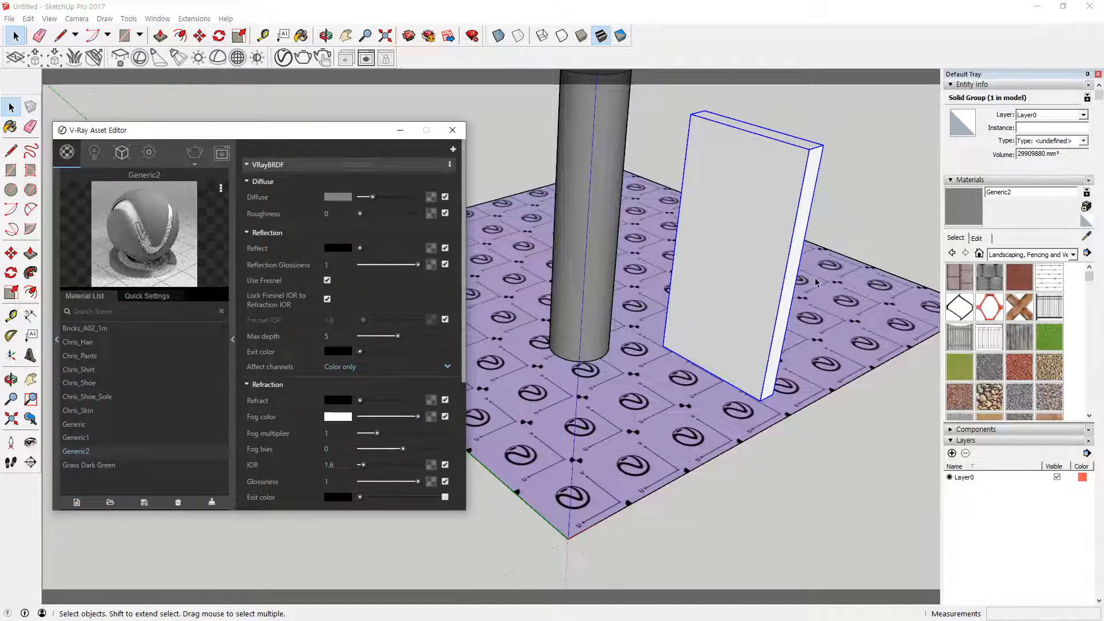
double_click(793, 225)
key("ctrl+z")
key("ctrl+z")
key("ctrl+z")
key("ctrl+z")
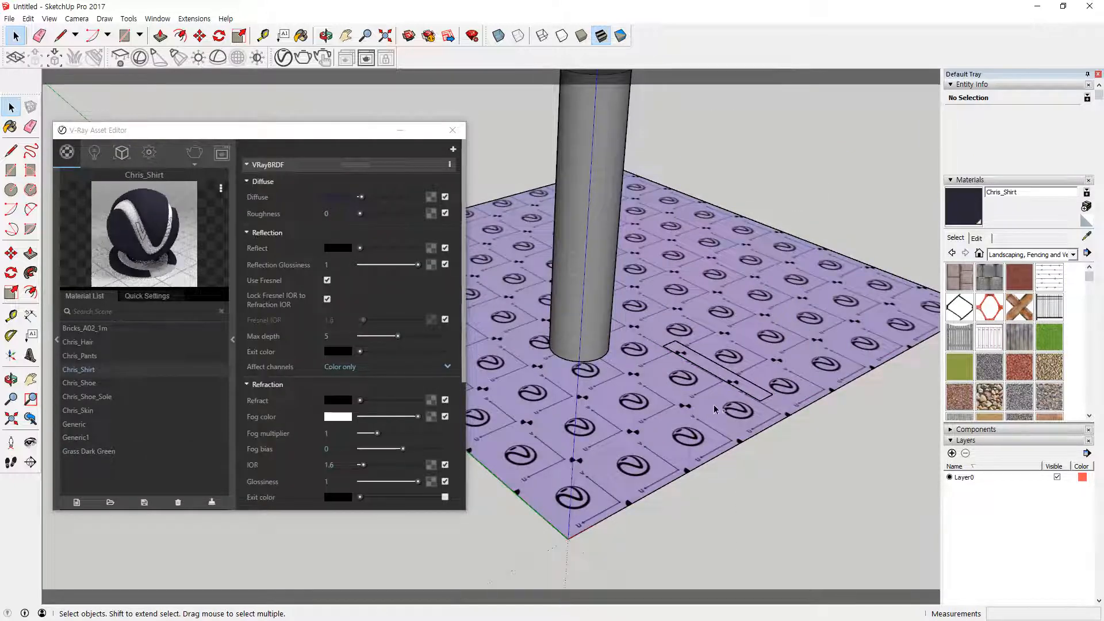
key("ctrl+z")
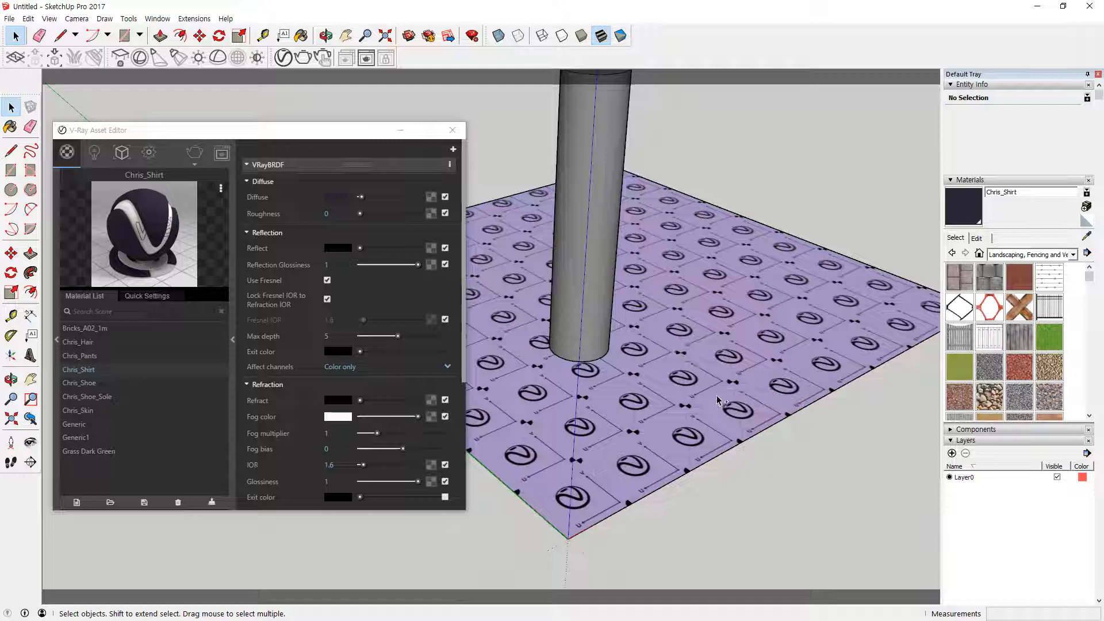
Draw an upright rectangle about 401 × 842 mm on the floor beside the cylinder and group it
key("r")
left_click(674, 357)
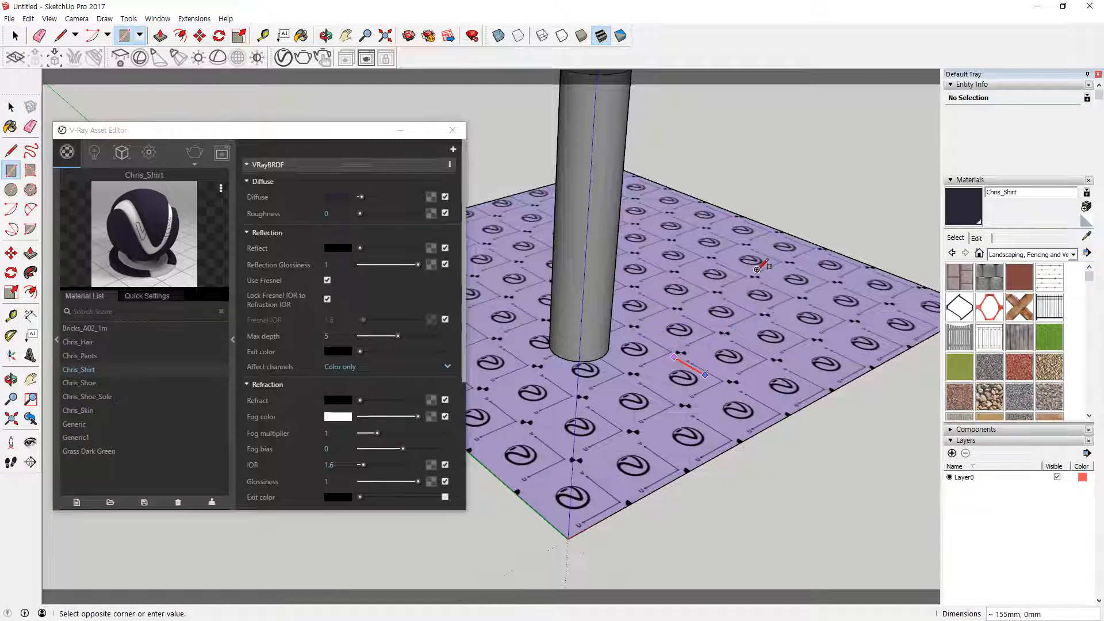
left_click(805, 174)
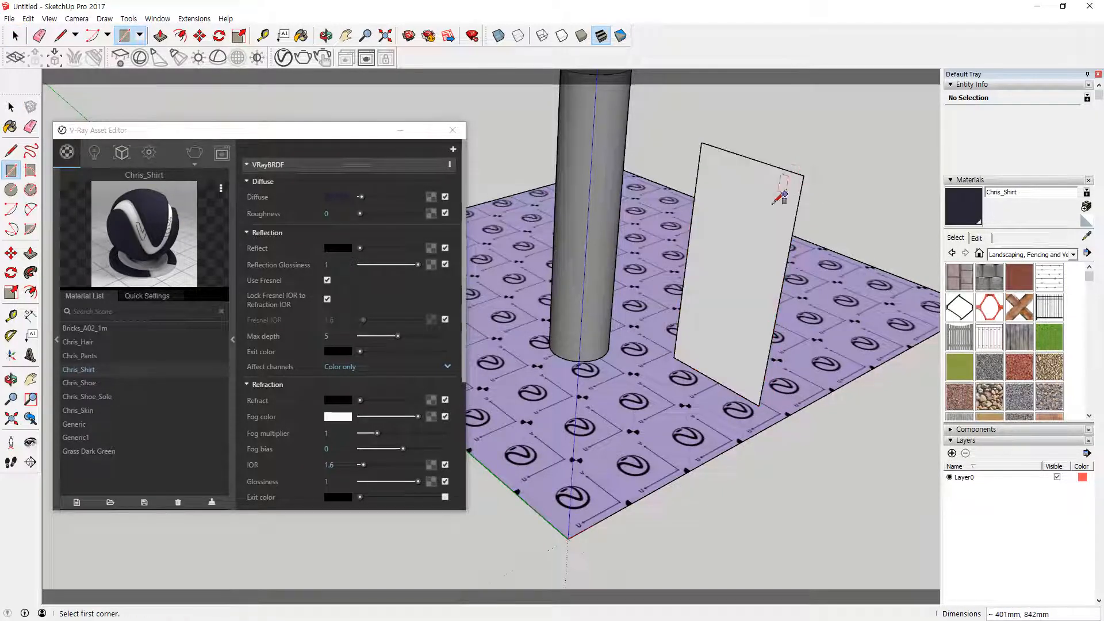
key("space")
double_click(761, 207)
key("ctrl+g")
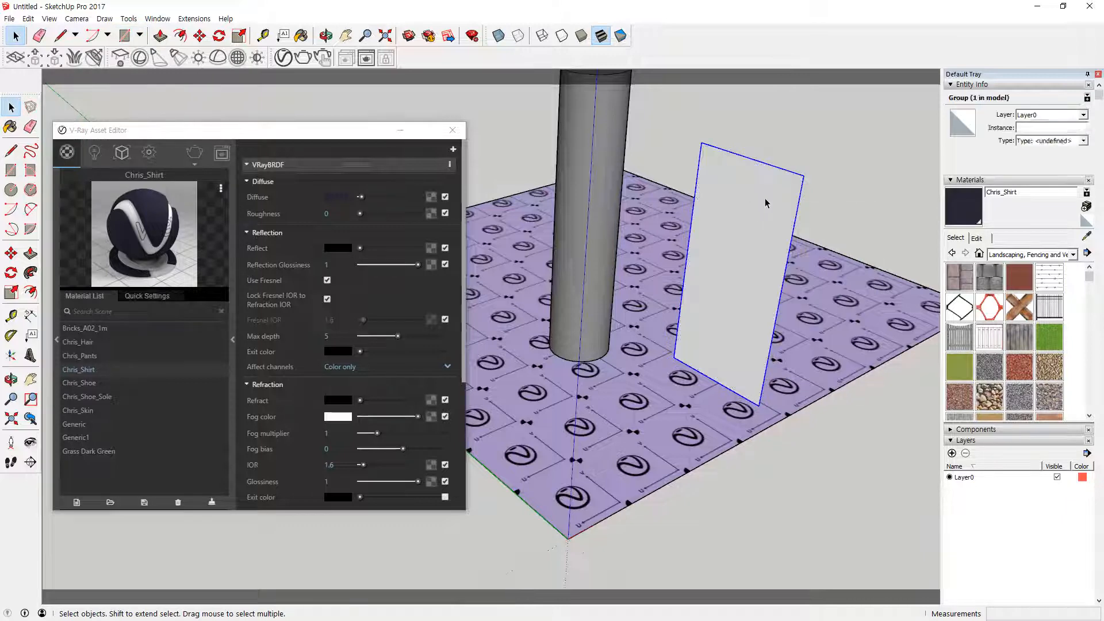
Create a new Generic material and apply it to the selected upright rectangle group
left_click(75, 501)
left_click(95, 310)
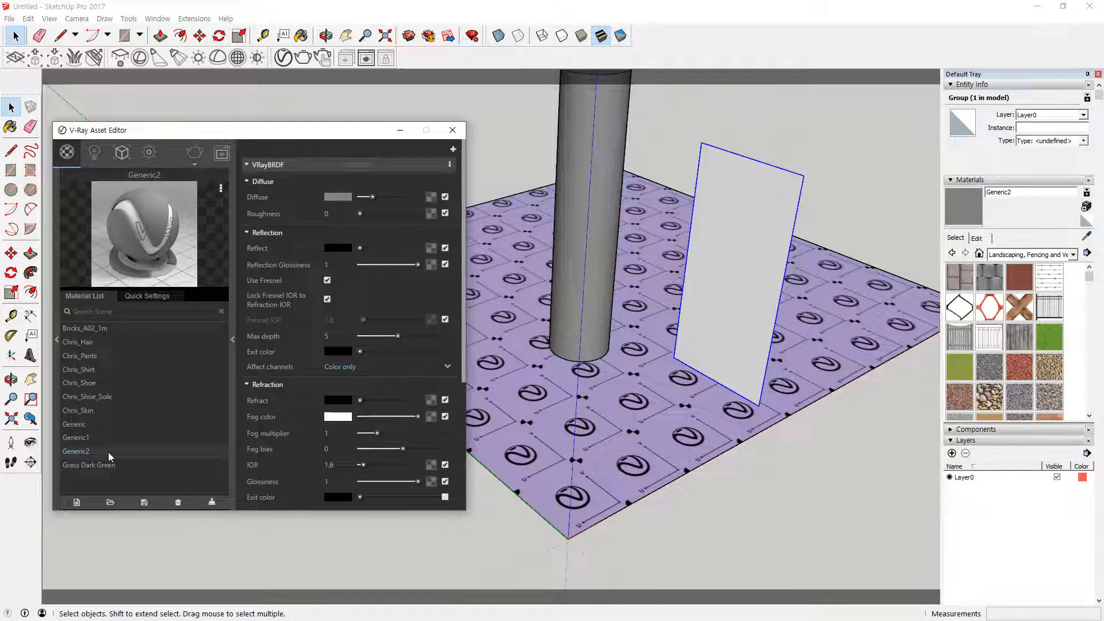
right_click(108, 452)
left_click(143, 363)
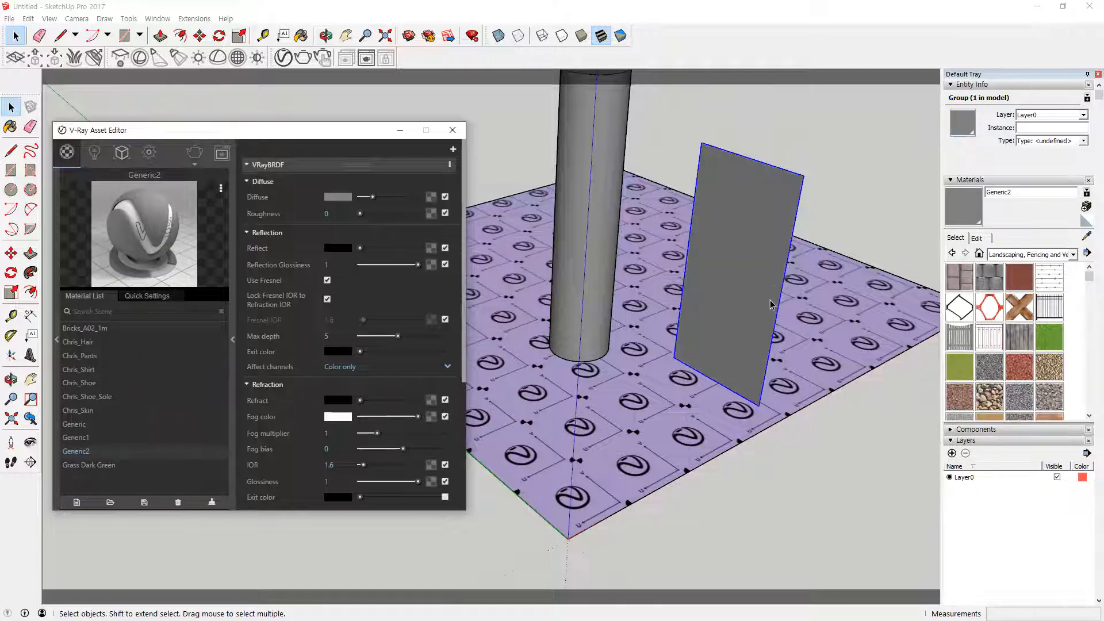
Set the Generic2 material's Opacity to 0.93 and render the scene to inspect the upright panel
scroll(328, 401, "down", 4)
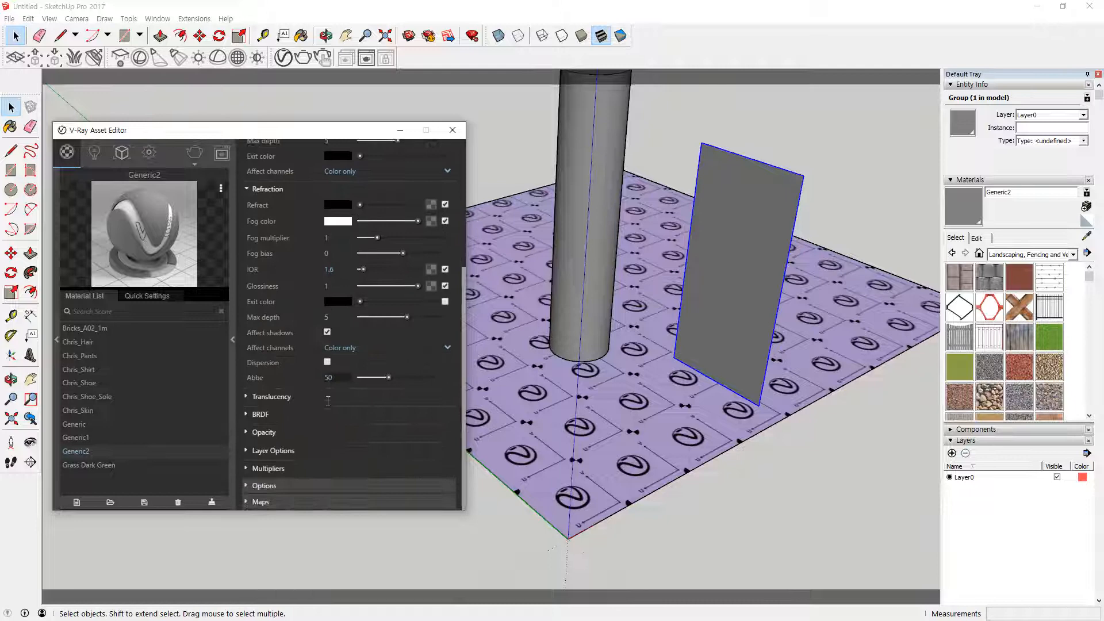
left_click(264, 433)
mouse_move(418, 447)
left_mouse_down()
mouse_move(387, 449)
mouse_move(414, 447)
left_mouse_up()
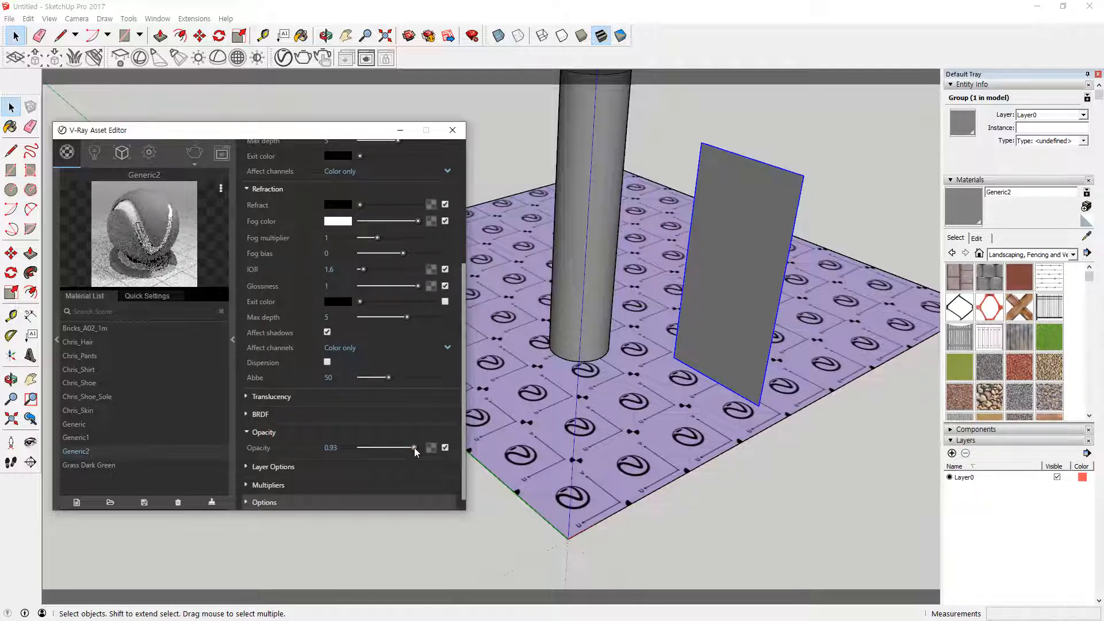
left_click(308, 61)
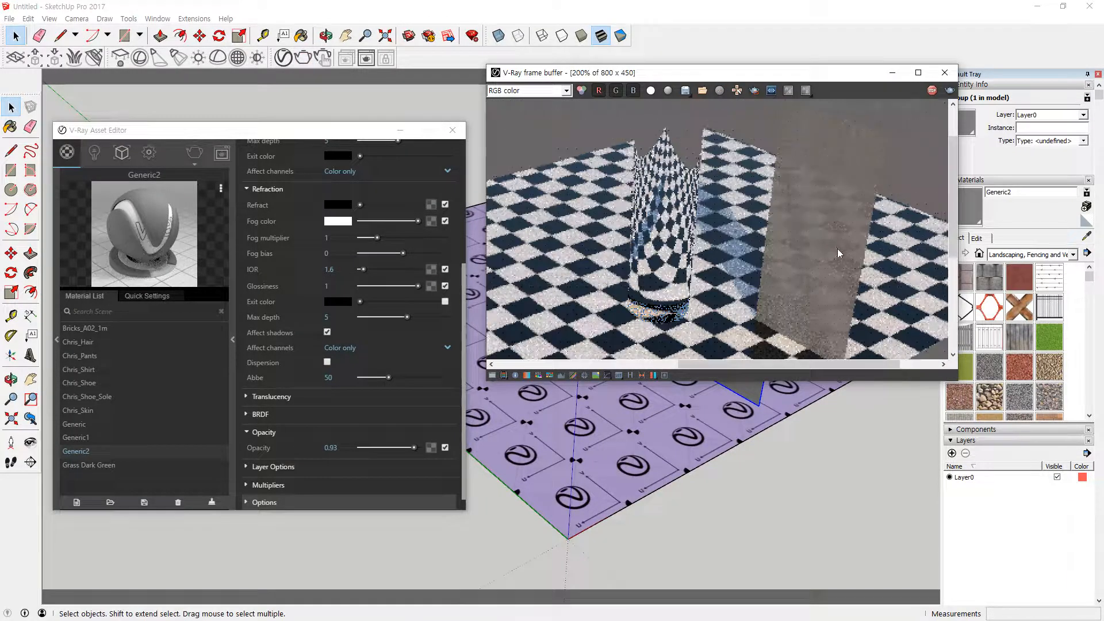
scroll(838, 248, "up", 1)
Lower the Generic2 material's Opacity to 0.88 and then 0.74, re-rendering the scene after each change
left_click_drag(416, 452, 411, 452)
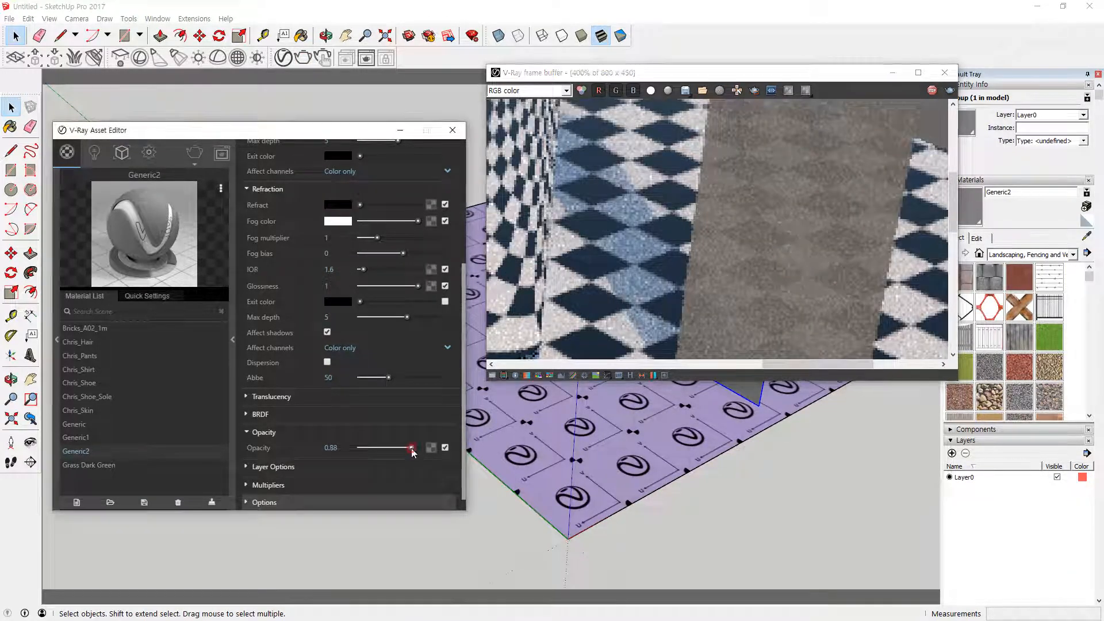
left_click(947, 90)
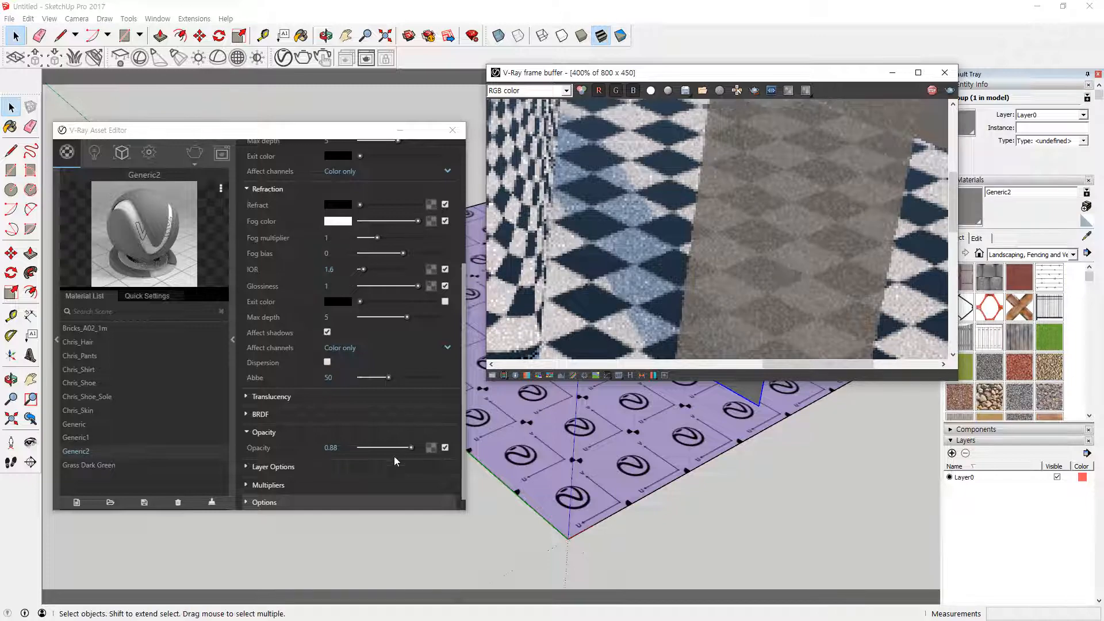
left_click_drag(411, 448, 403, 448)
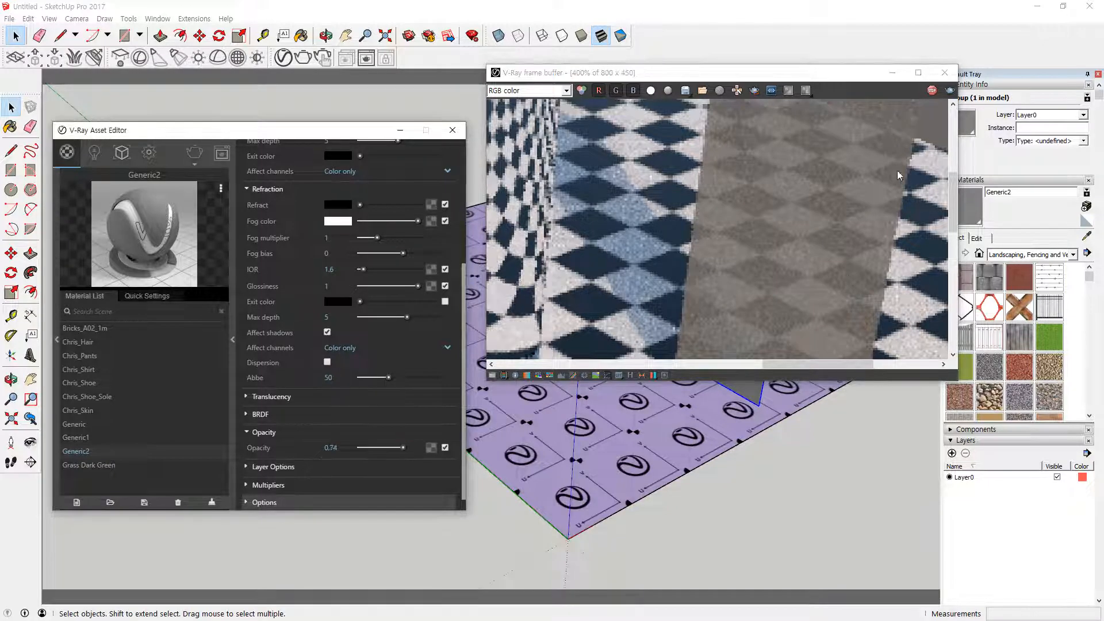
left_click(949, 91)
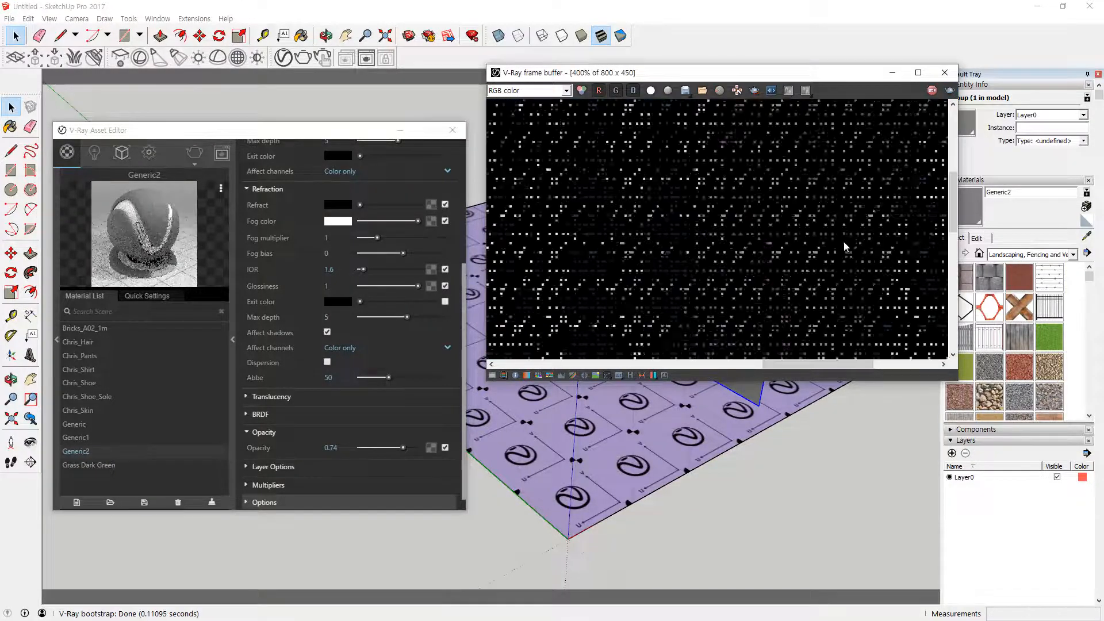
scroll(660, 257, "down", 1)
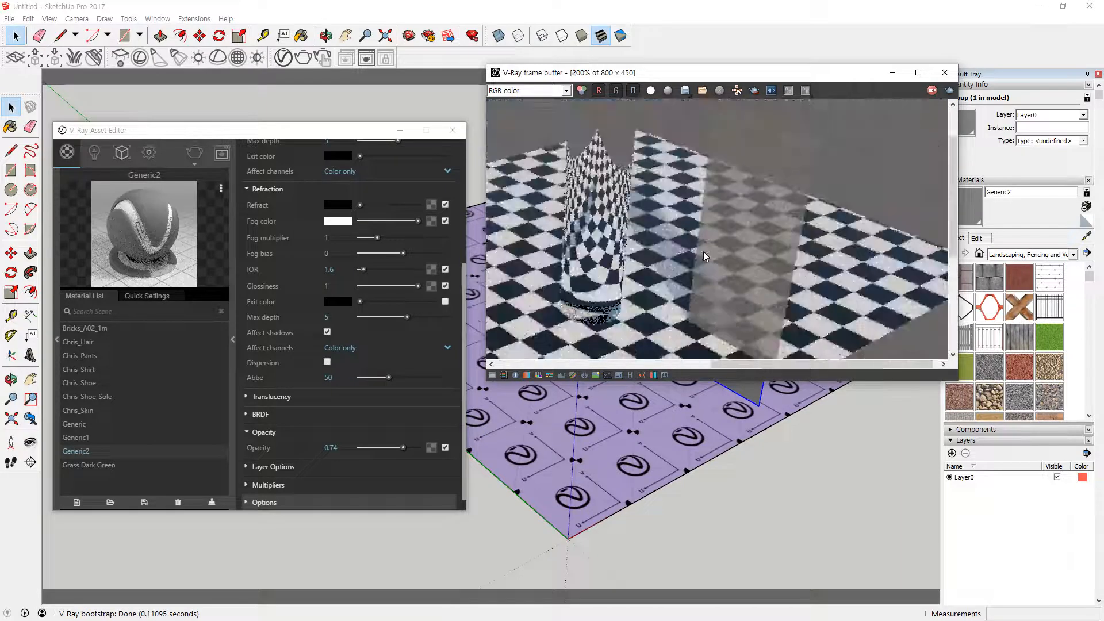
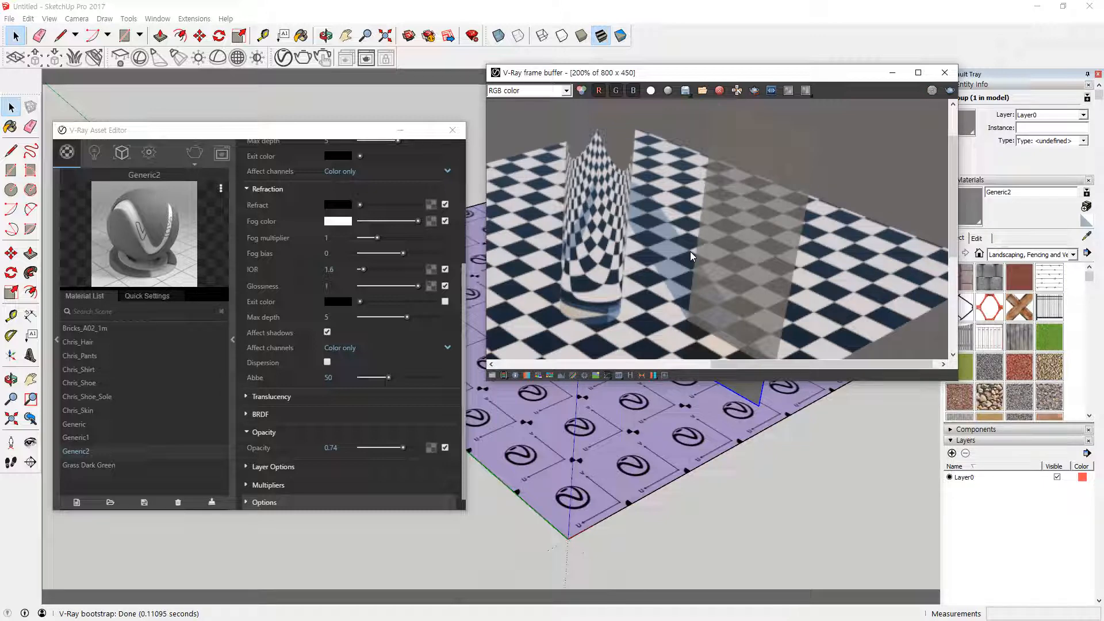
Open the Generic1 material and examine its Opacity setting alongside the rendered cylinder and panel
left_click(76, 437)
middle_click_drag(771, 228, 767, 232)
scroll(789, 221, "up", 1)
scroll(802, 220, "down", 1)
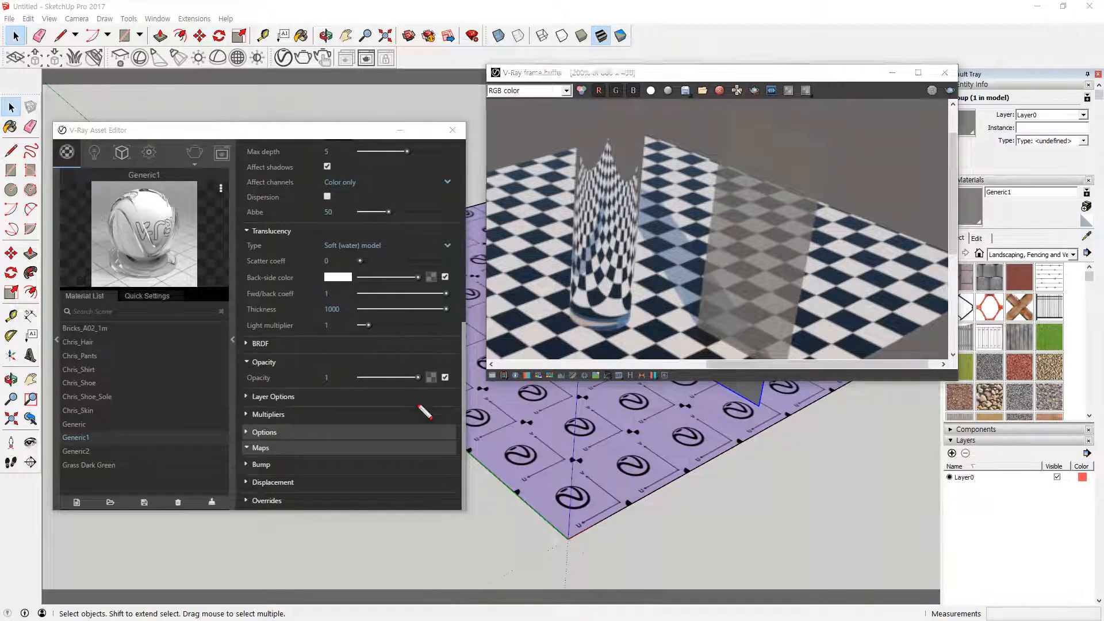
mouse_move(442, 401)
left_mouse_down()
mouse_move(431, 397)
mouse_move(424, 368)
mouse_move(451, 385)
mouse_move(424, 369)
mouse_move(451, 384)
mouse_move(434, 362)
mouse_move(451, 369)
left_mouse_up()
left_click_drag(378, 339, 413, 365)
key("Escape")
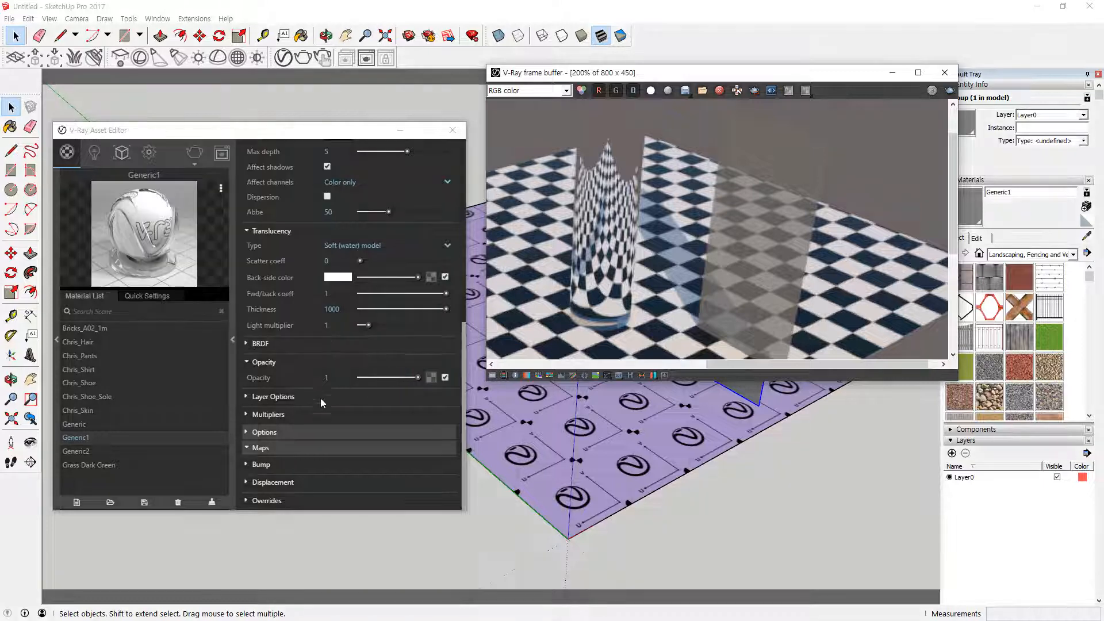
Collapse the Reflection, Refraction and Translucency sections of the Generic1 material
scroll(413, 287, "up", 8)
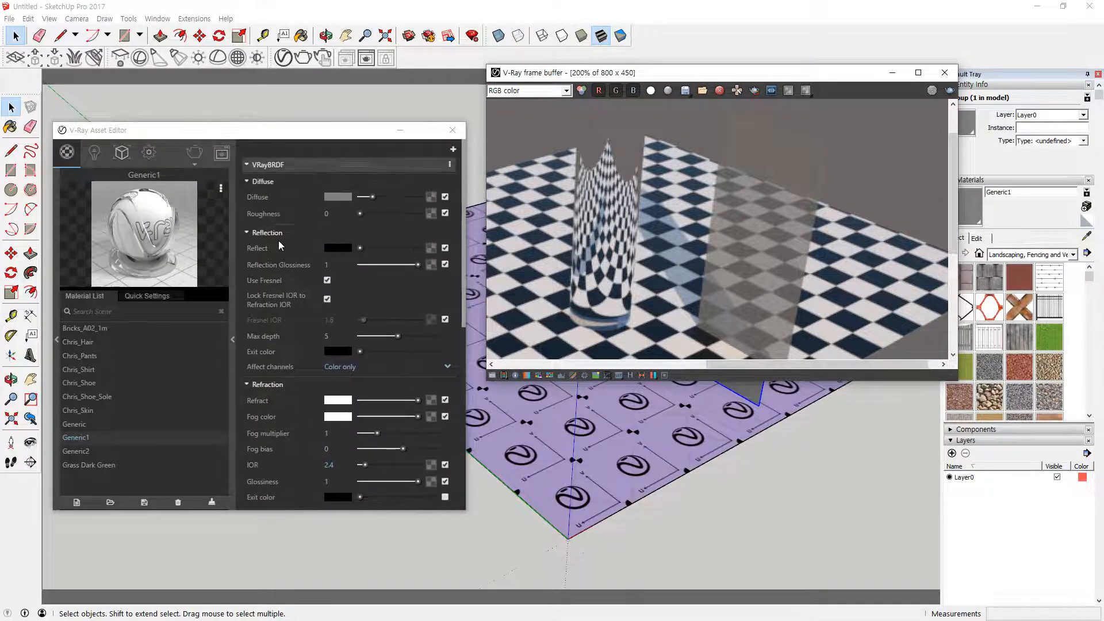
left_click(246, 232)
left_click(247, 251)
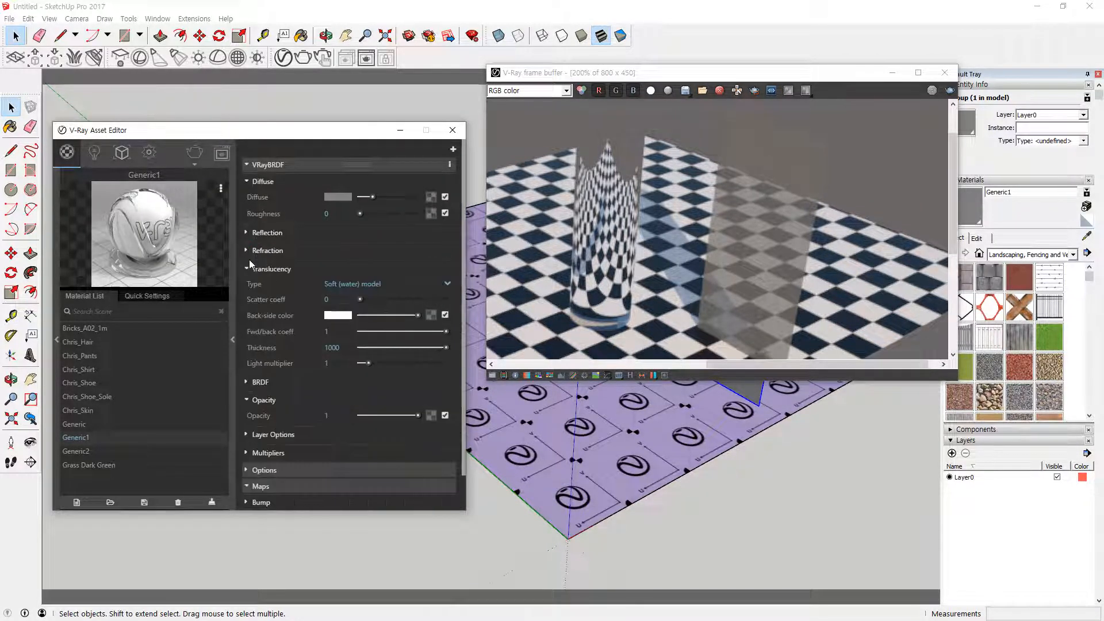
left_click(247, 269)
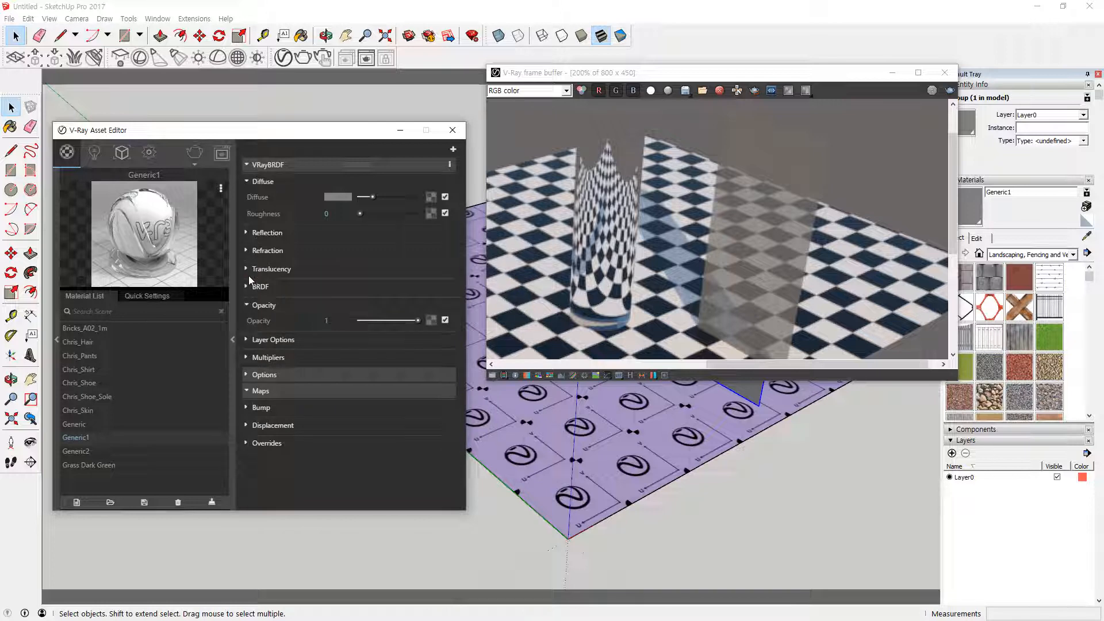
Add a Bitmap texture to the Generic1 material's Diffuse and browse to the 나무 image folder
left_click(431, 197)
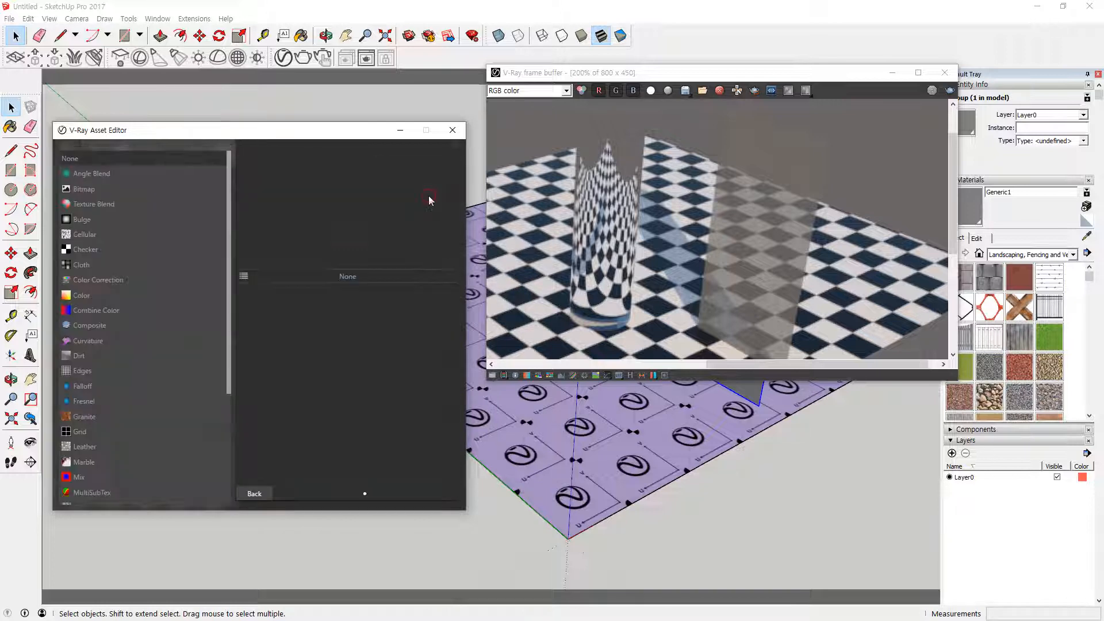
left_click(96, 194)
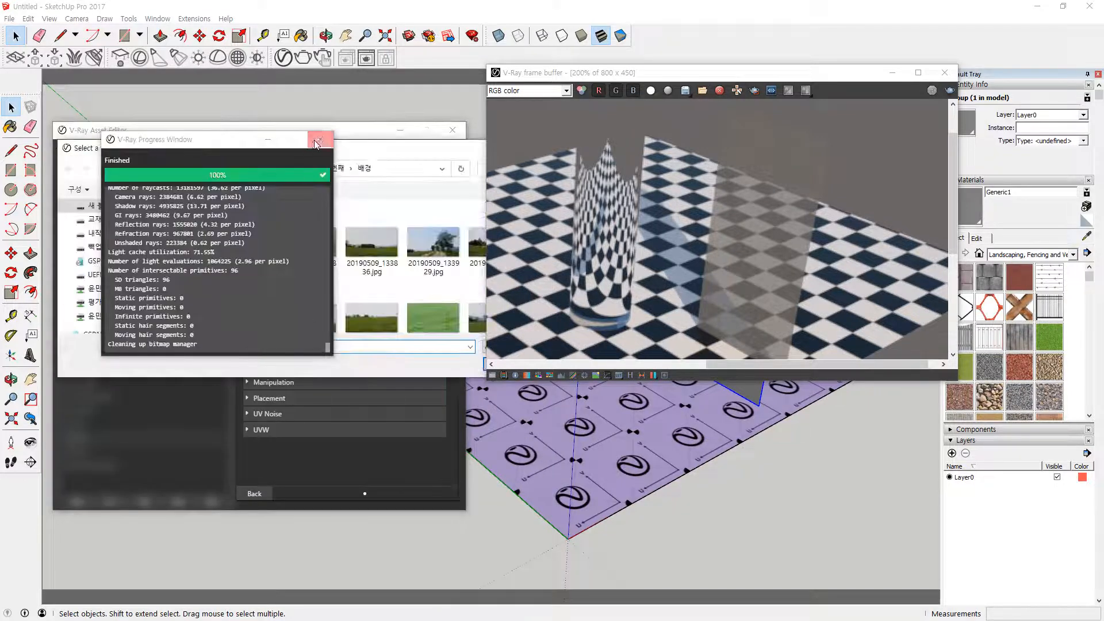
left_click(334, 168)
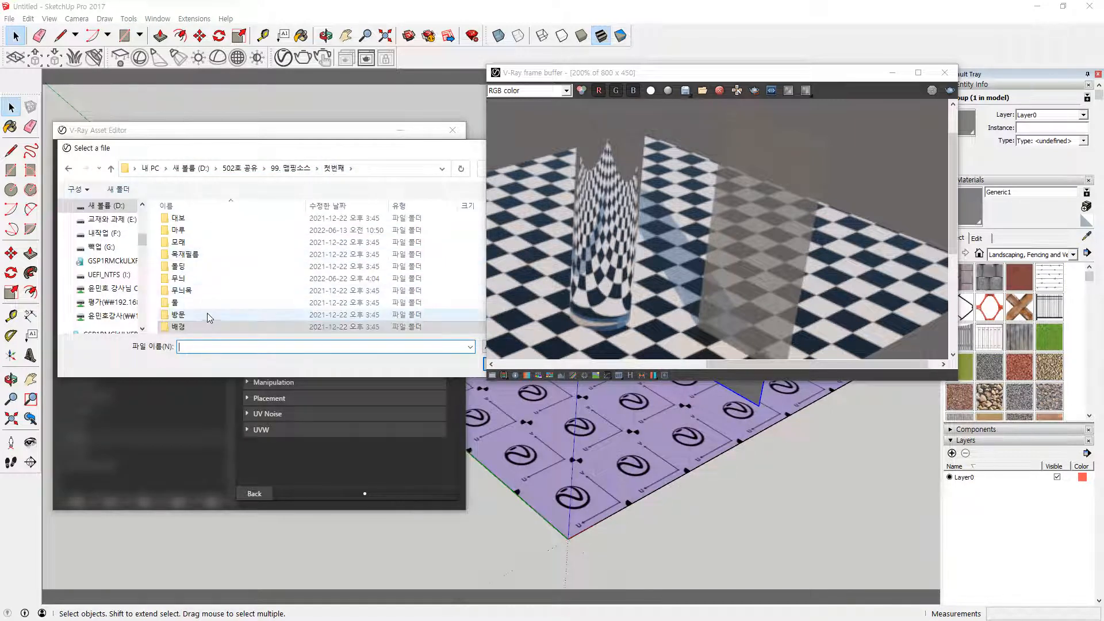
scroll(210, 316, "down", 1)
scroll(210, 317, "up", 3)
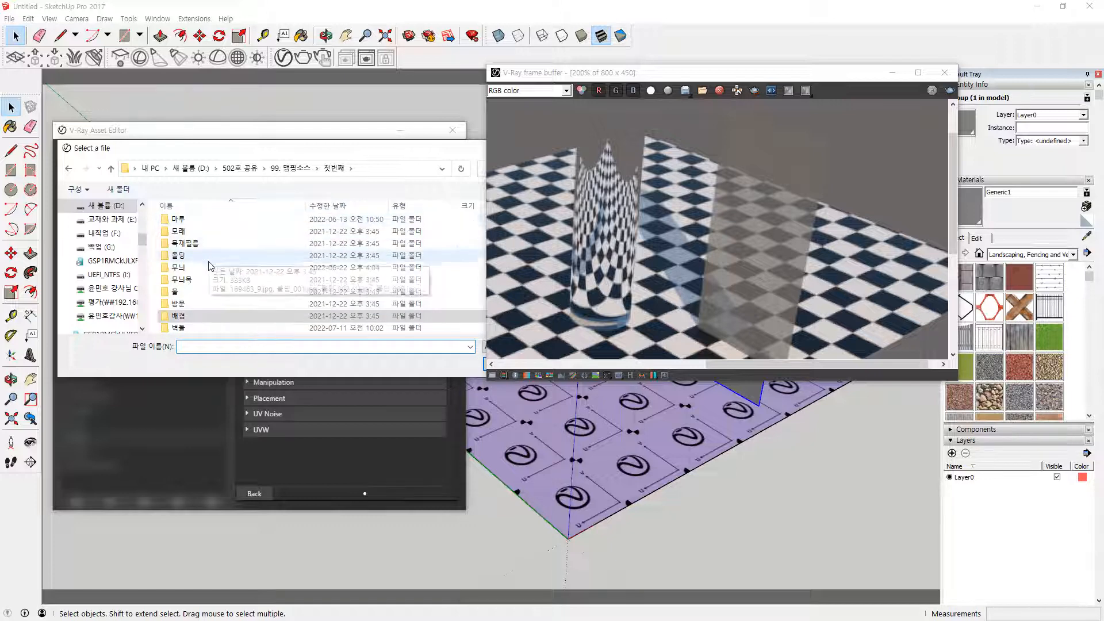
double_click(178, 247)
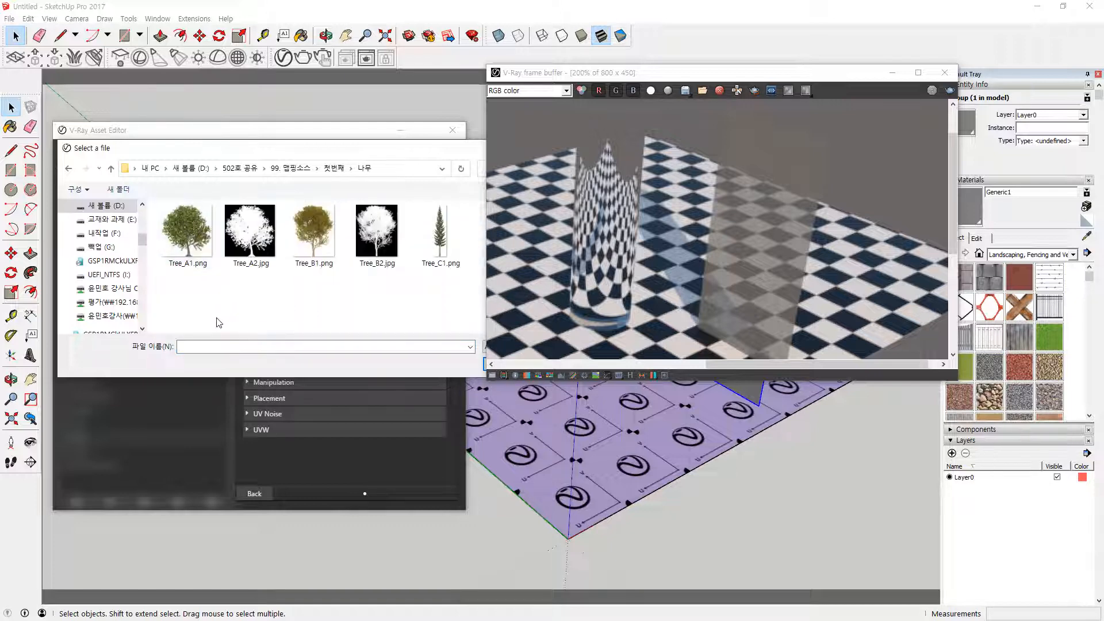
Load Tree_A1.png as the Generic1 Diffuse bitmap and return to the material settings
mouse_move(185, 265)
left_mouse_down()
mouse_move(195, 291)
mouse_move(249, 289)
mouse_move(249, 267)
left_mouse_up()
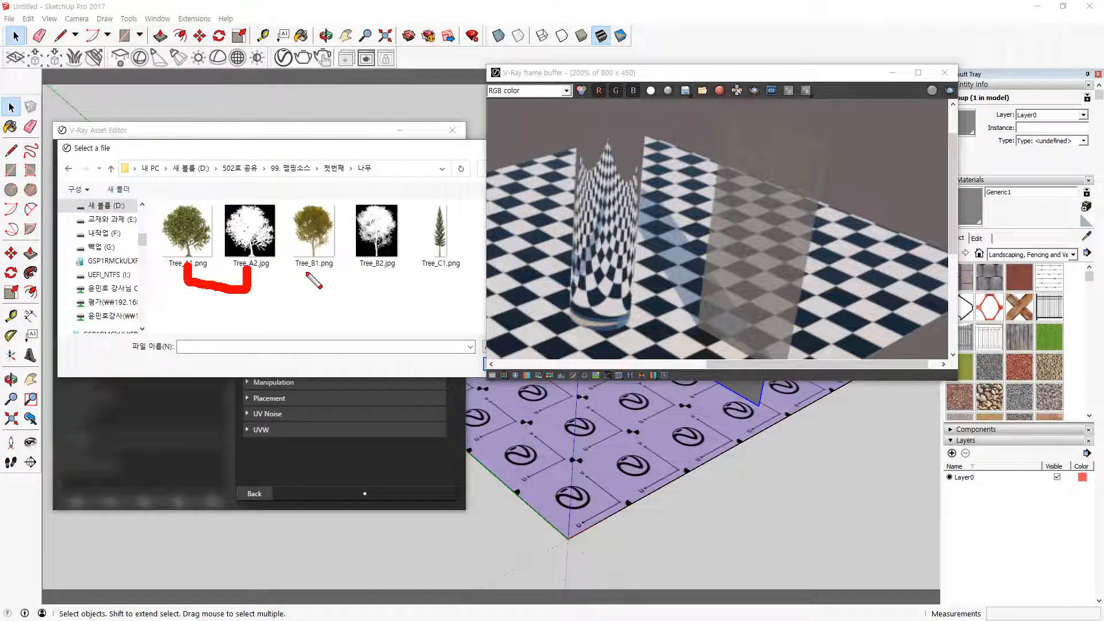
mouse_move(326, 262)
left_mouse_down()
mouse_move(317, 285)
mouse_move(377, 268)
left_mouse_up()
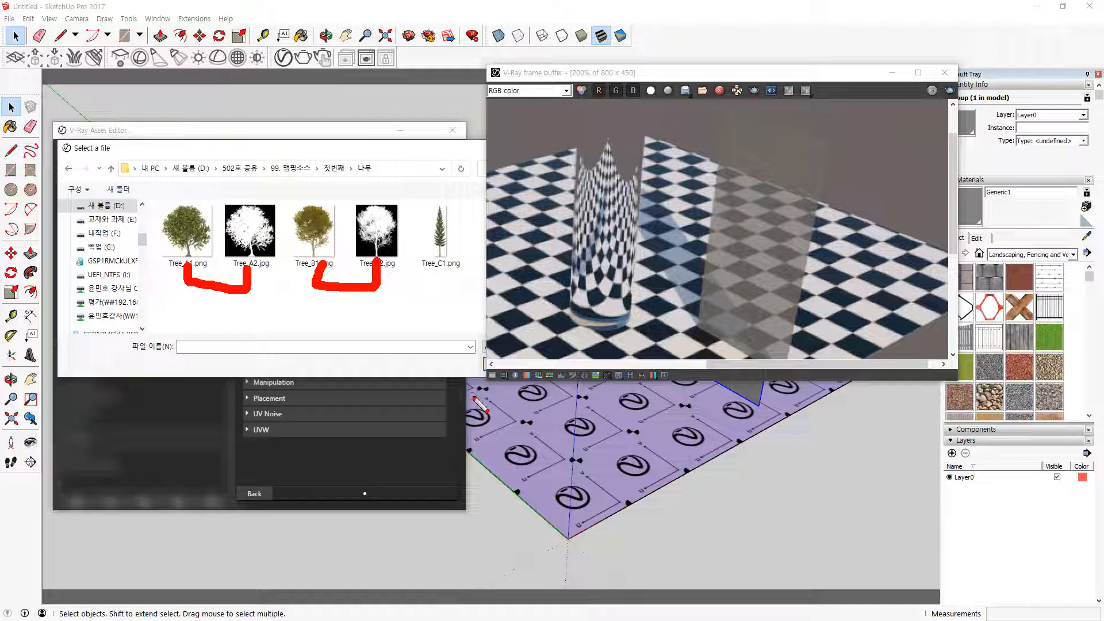
left_click(216, 259)
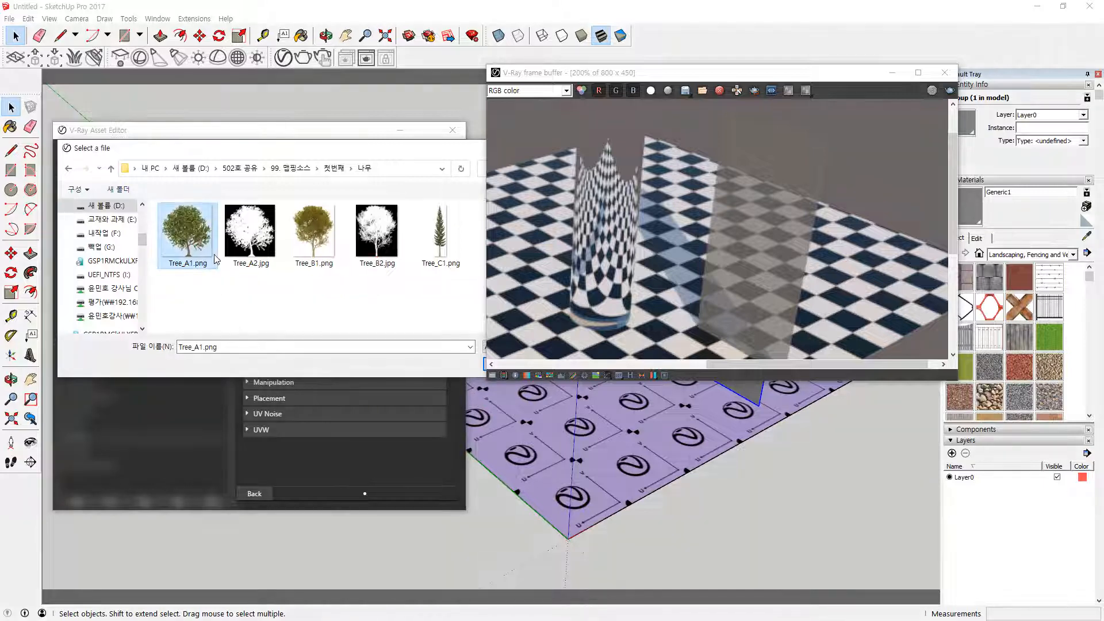
mouse_move(199, 270)
left_mouse_down()
mouse_move(181, 291)
mouse_move(212, 230)
mouse_move(194, 271)
left_mouse_up()
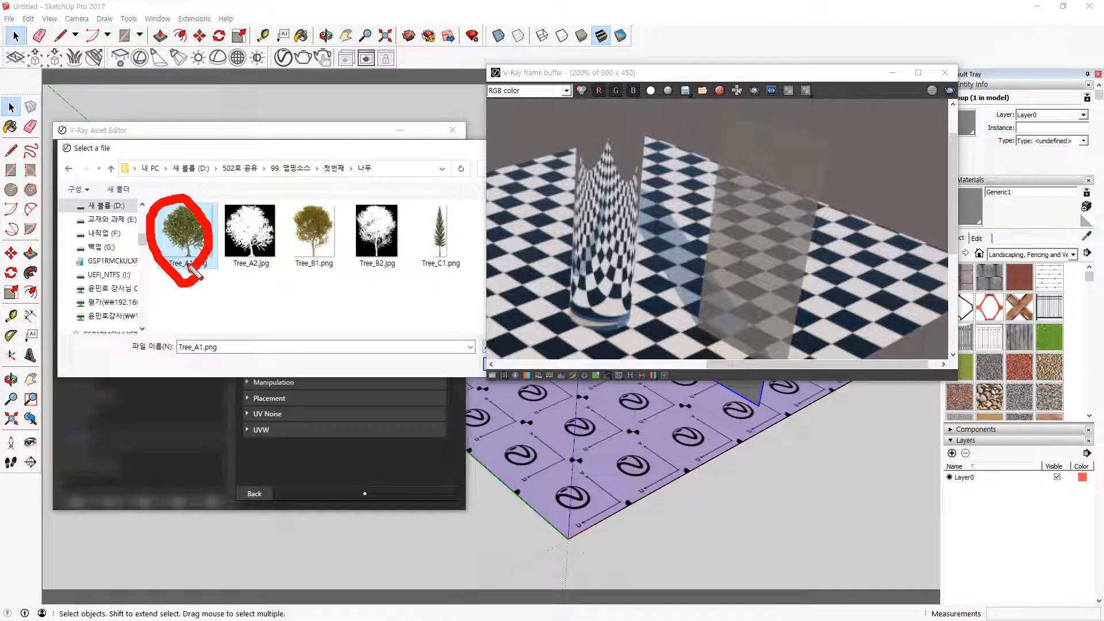
key("Escape")
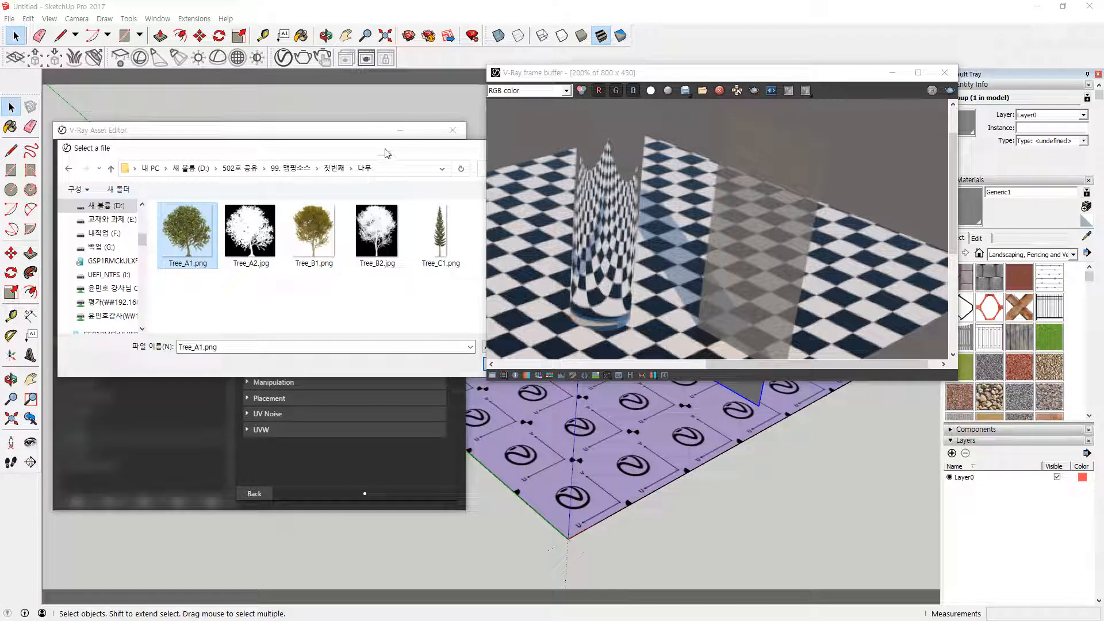
left_click_drag(387, 153, 278, 149)
left_click(397, 360)
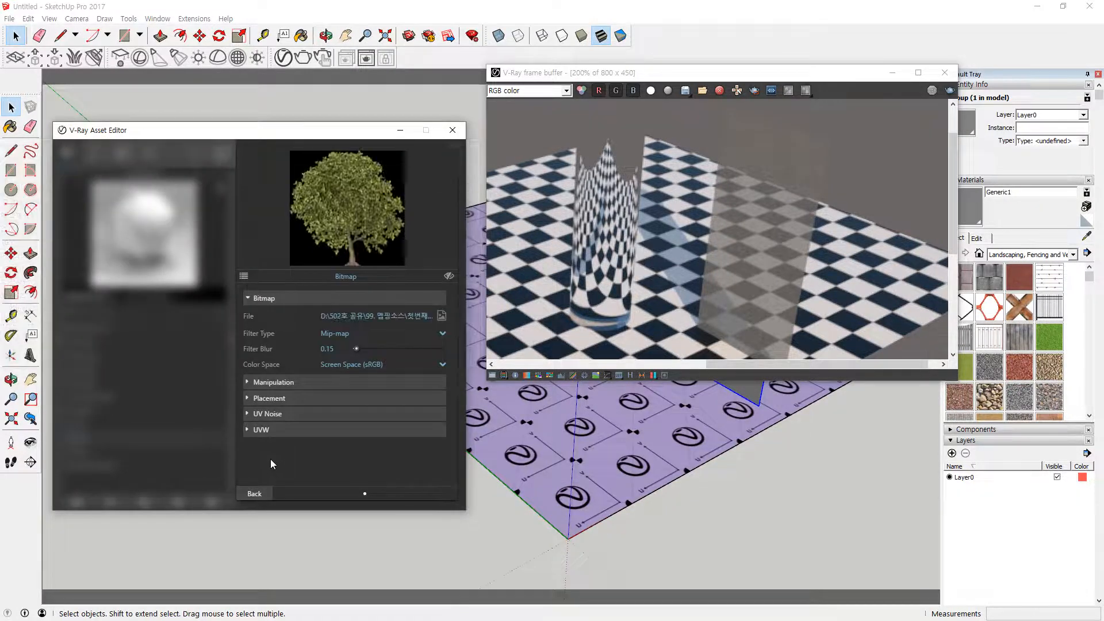
left_click(254, 495)
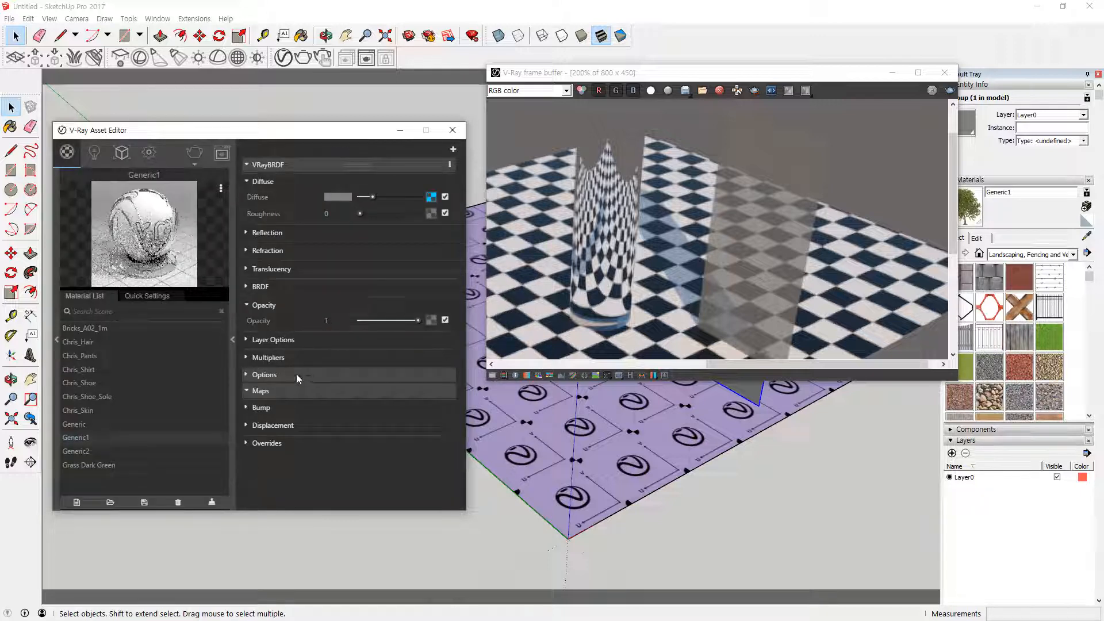
Load Tree_A2.jpg as a Bitmap texture for the Generic1 Opacity and return to the material settings
left_click(431, 321)
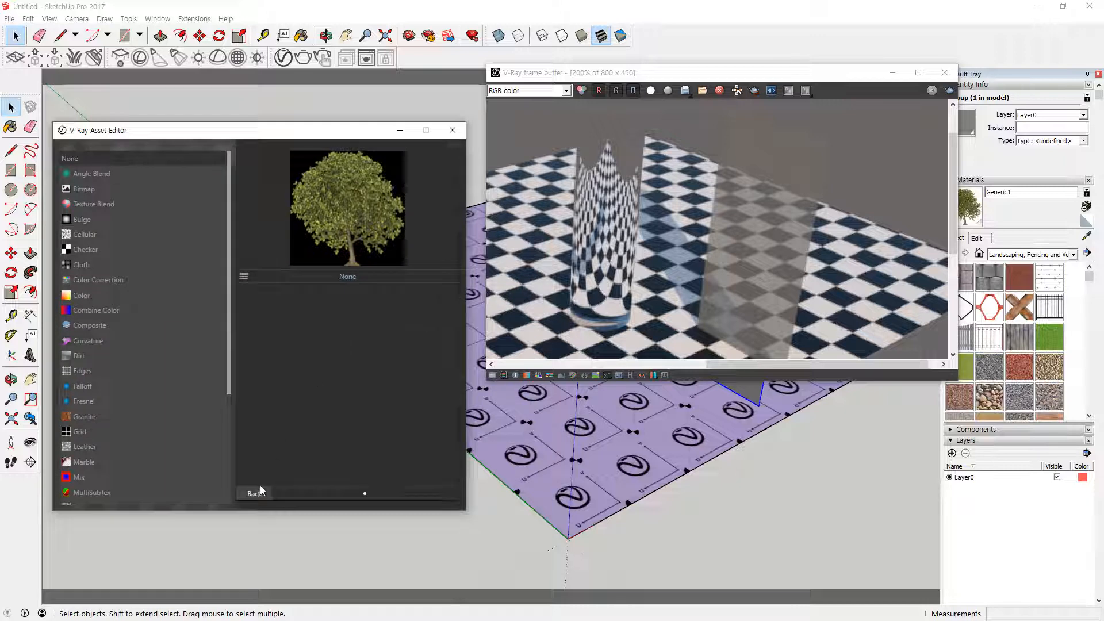
left_click(99, 192)
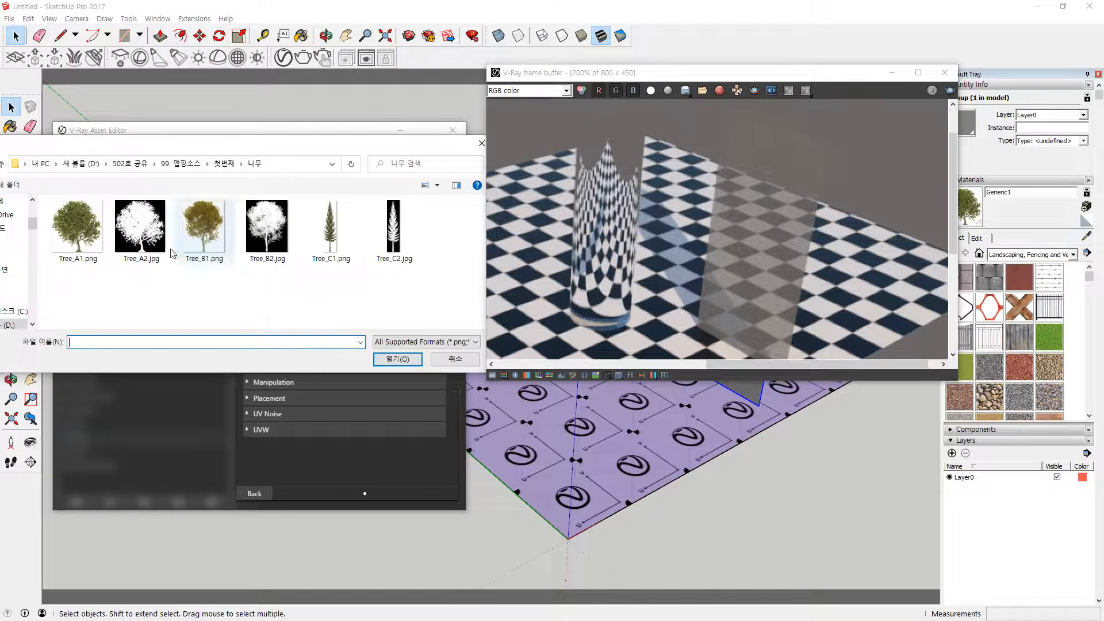
left_click(152, 229)
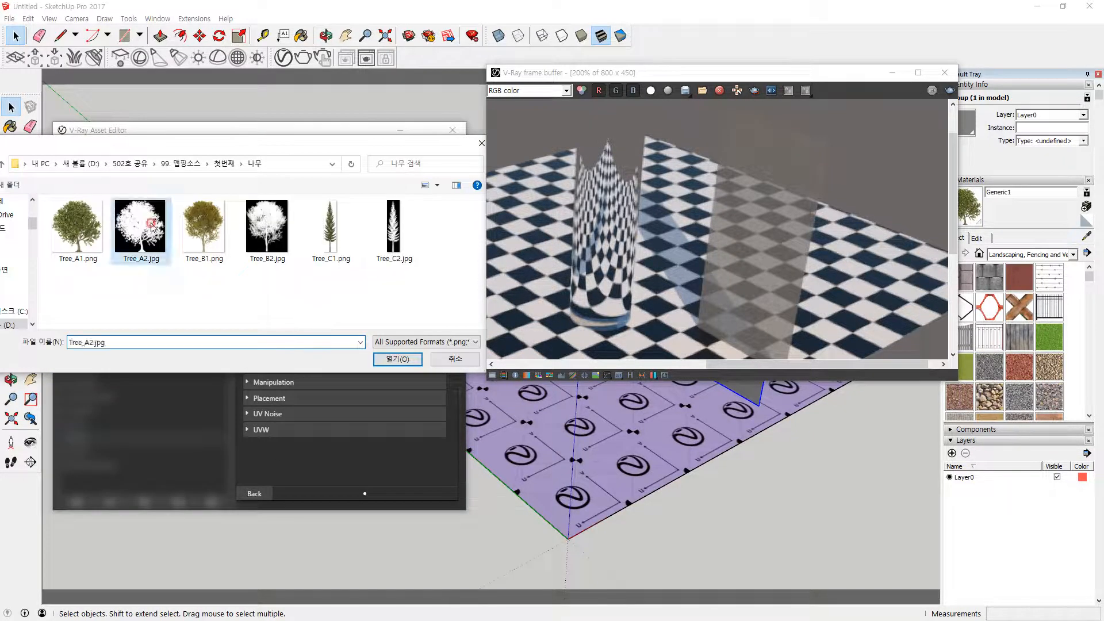
left_click(399, 360)
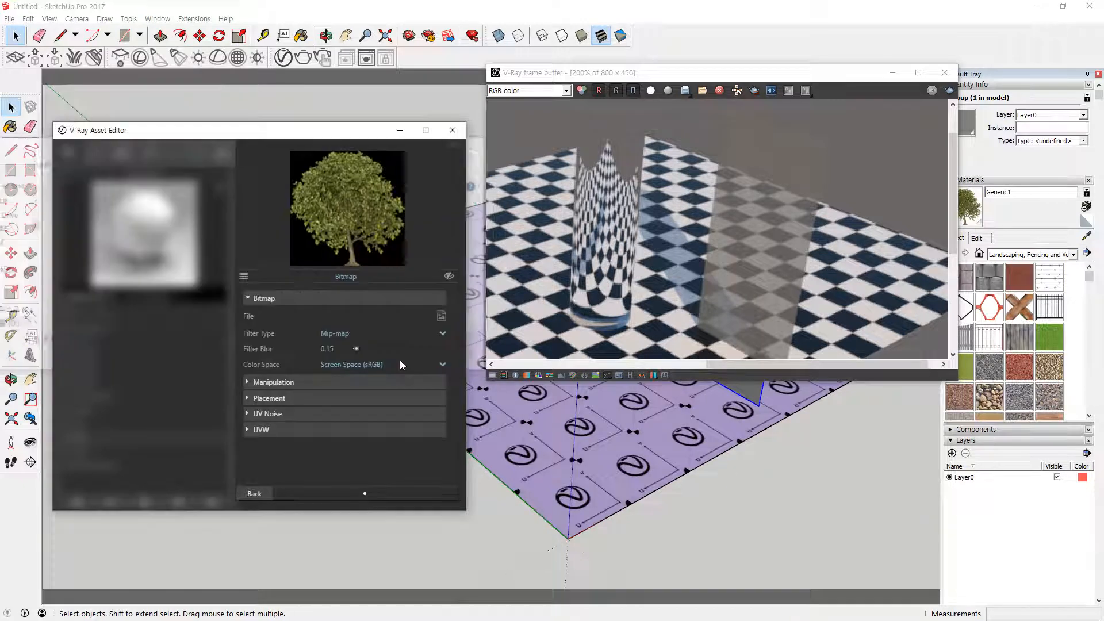
left_click(259, 494)
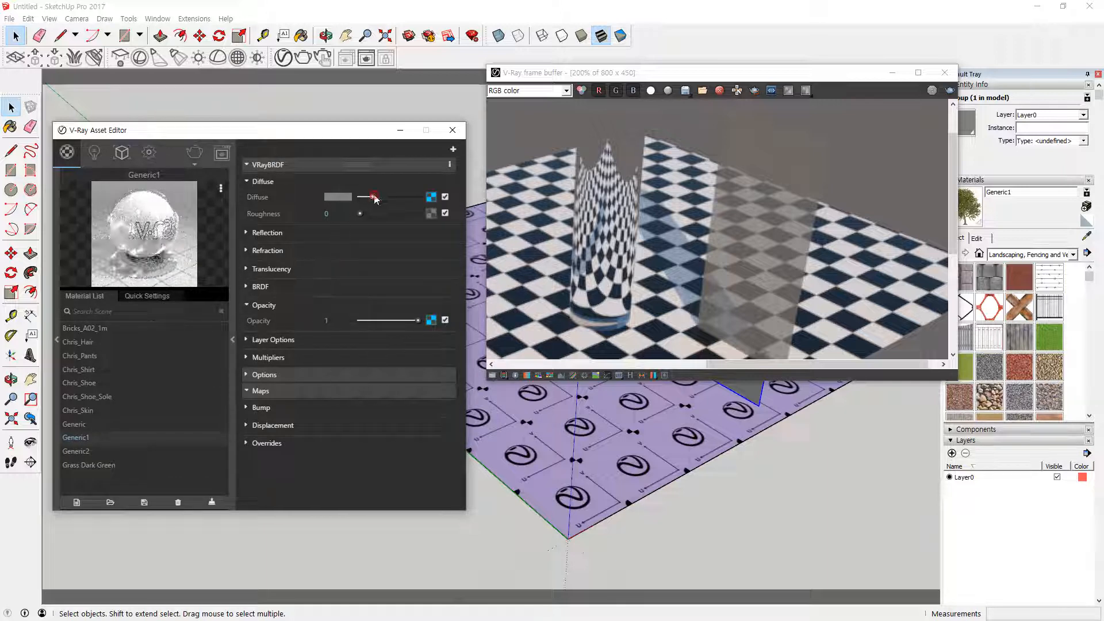
Set the Generic1 material's Diffuse colour to white and its Refract colour to black
left_click_drag(375, 199, 433, 198)
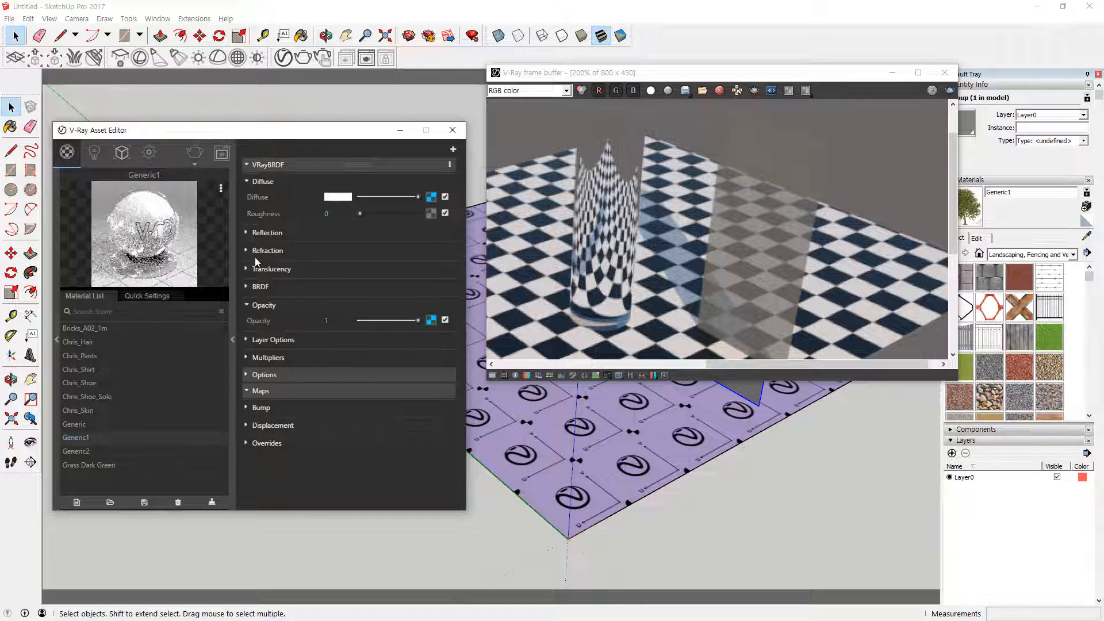
left_click(247, 233)
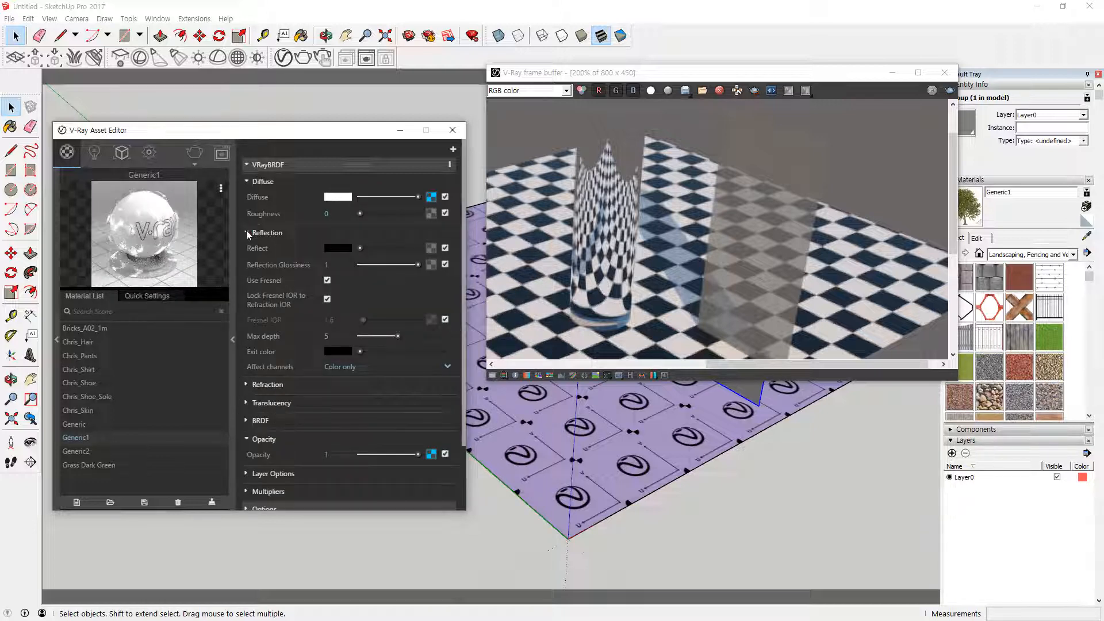
left_click(247, 233)
left_click(246, 250)
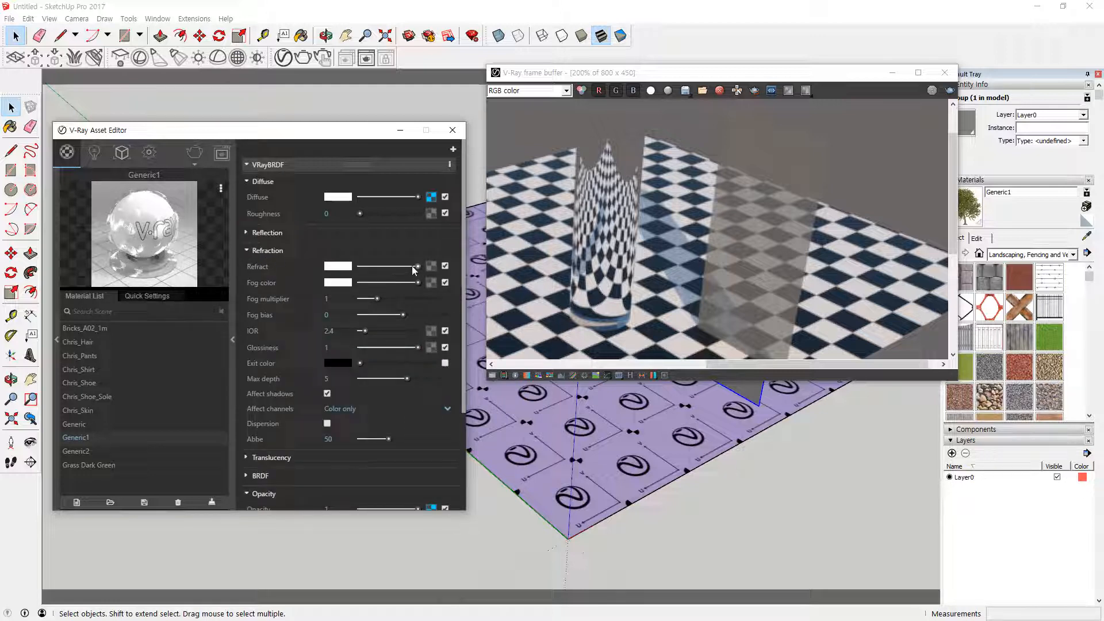
left_click(384, 267)
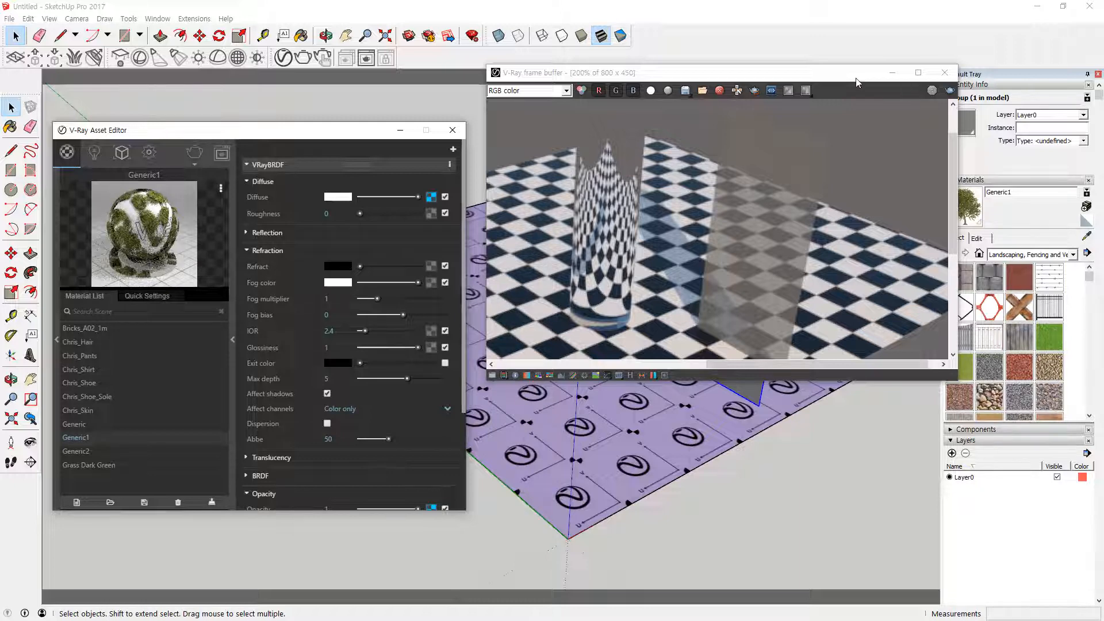
Move the frame buffer clear of the upright panel and apply the Generic1 material to the panel group
mouse_move(856, 83)
left_mouse_down()
mouse_move(763, 255)
mouse_move(757, 430)
left_mouse_up()
left_click(748, 265)
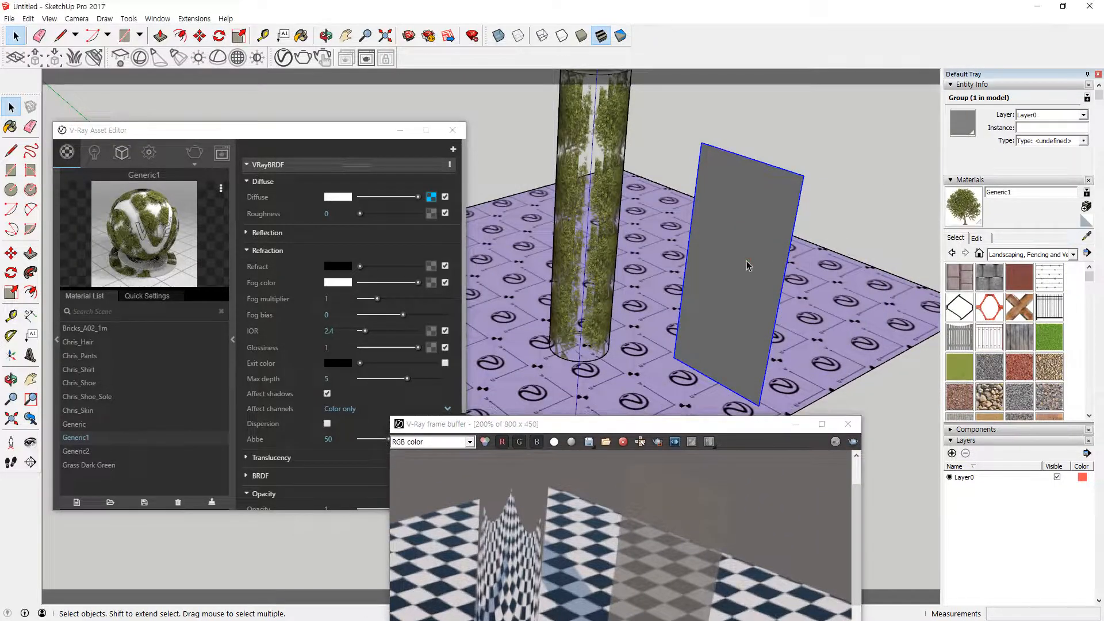
right_click(88, 439)
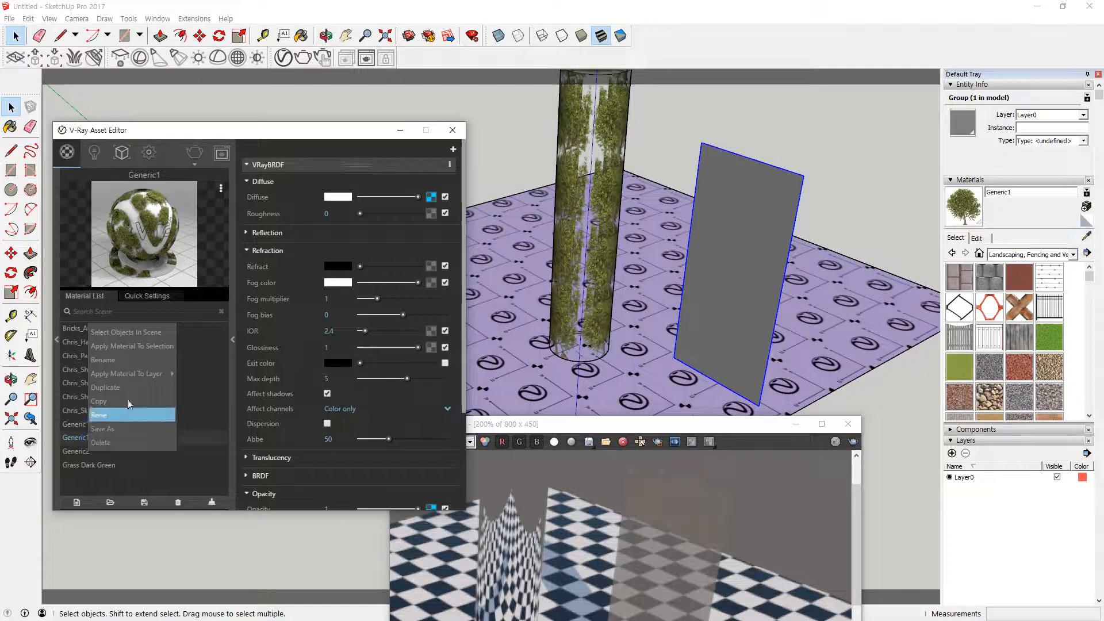
left_click(141, 355)
Open the upright panel's group for editing, select its face and check the commands available for it
middle_click_drag(787, 320, 866, 311)
scroll(744, 359, "up", 4)
scroll(744, 358, "up", 2)
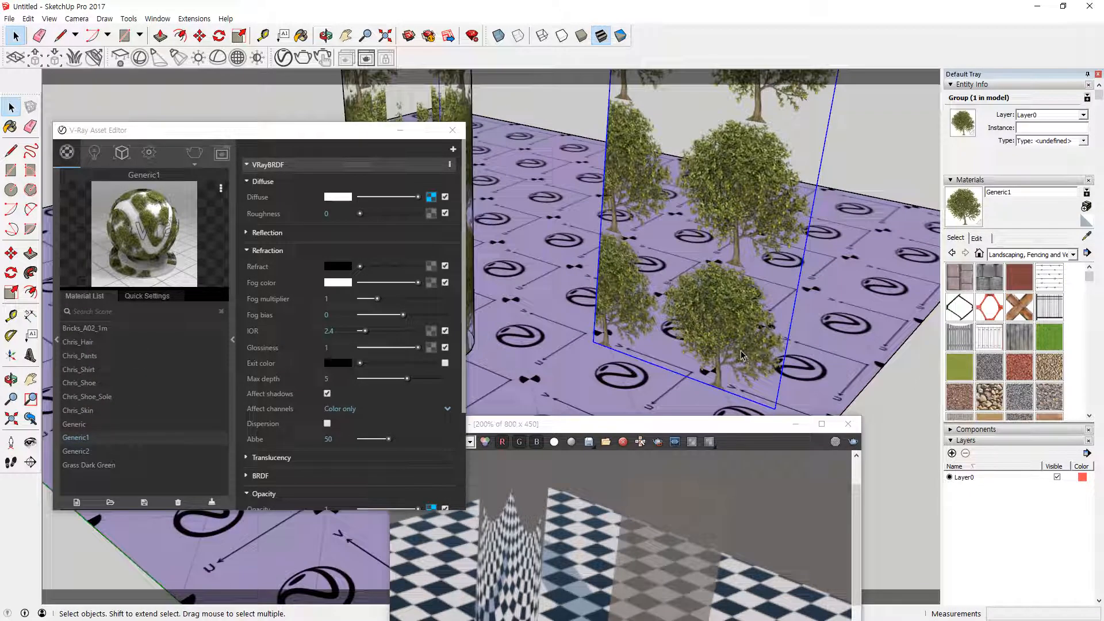
double_click(720, 328)
left_click(719, 326)
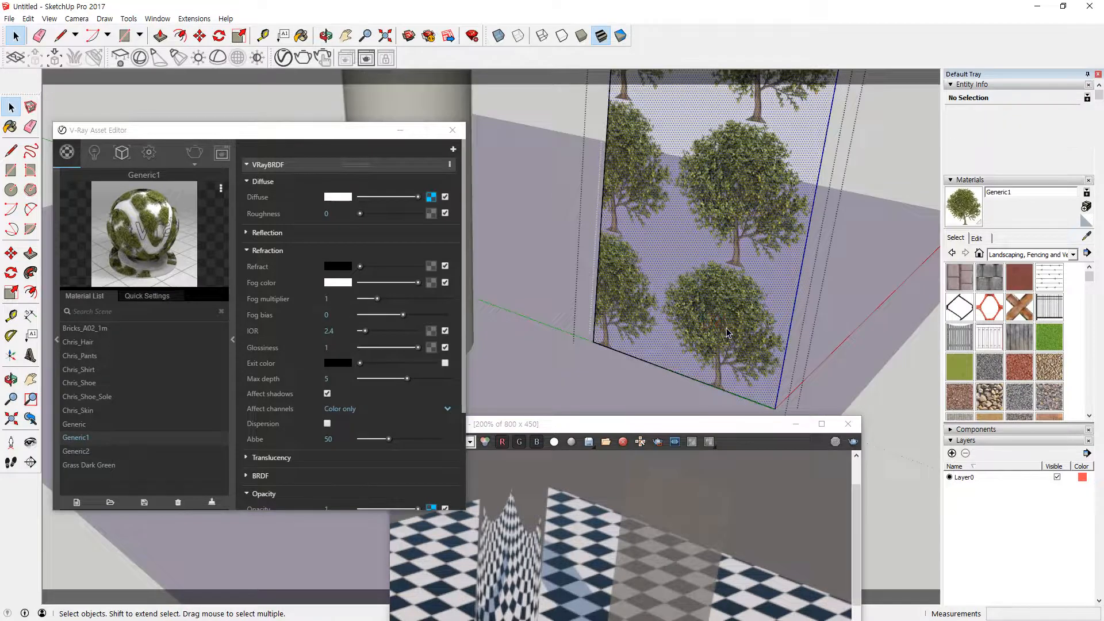
right_click(719, 324)
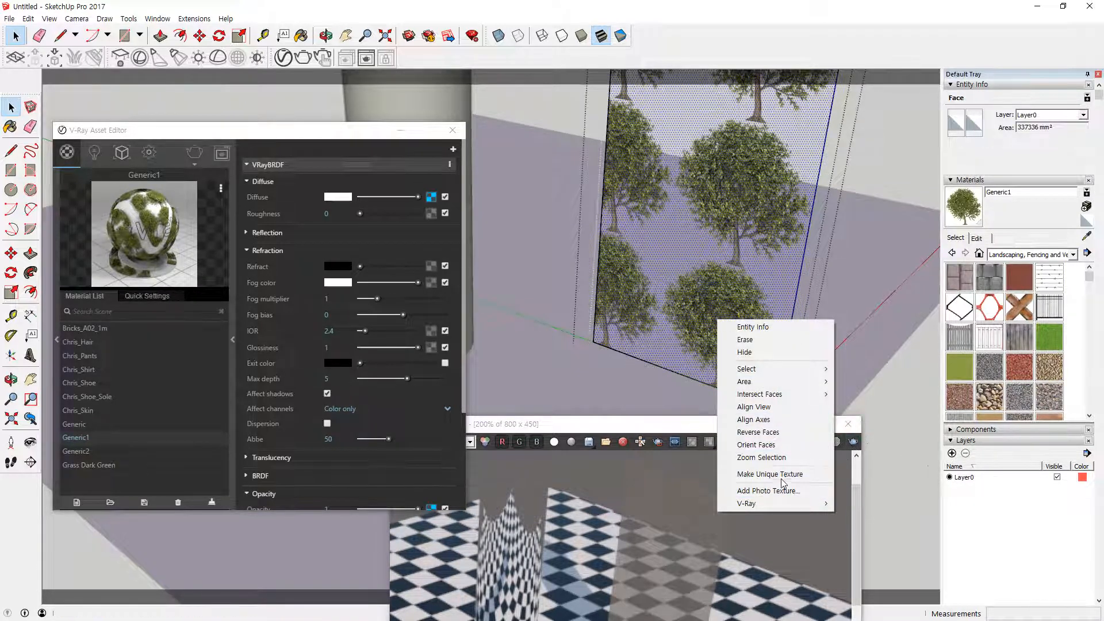
Apply Generic1 to the selected face and fit one tree across the panel's width by positioning texture pins at its lower corners
right_click(104, 438)
left_click(161, 346)
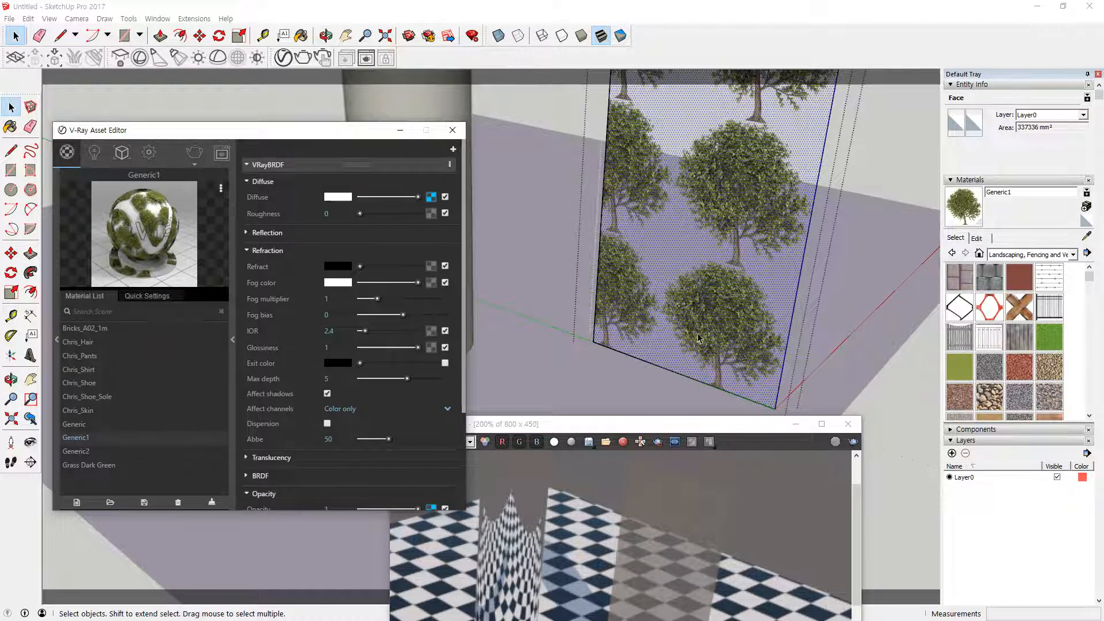
right_click(697, 311)
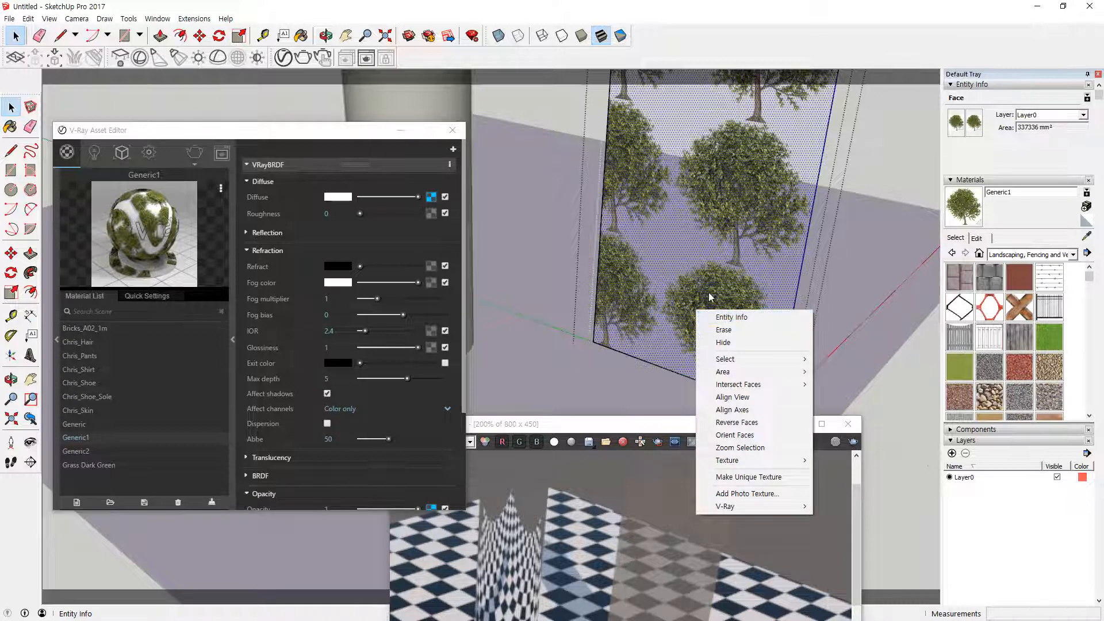
mouse_move(733, 460)
left_click(840, 461)
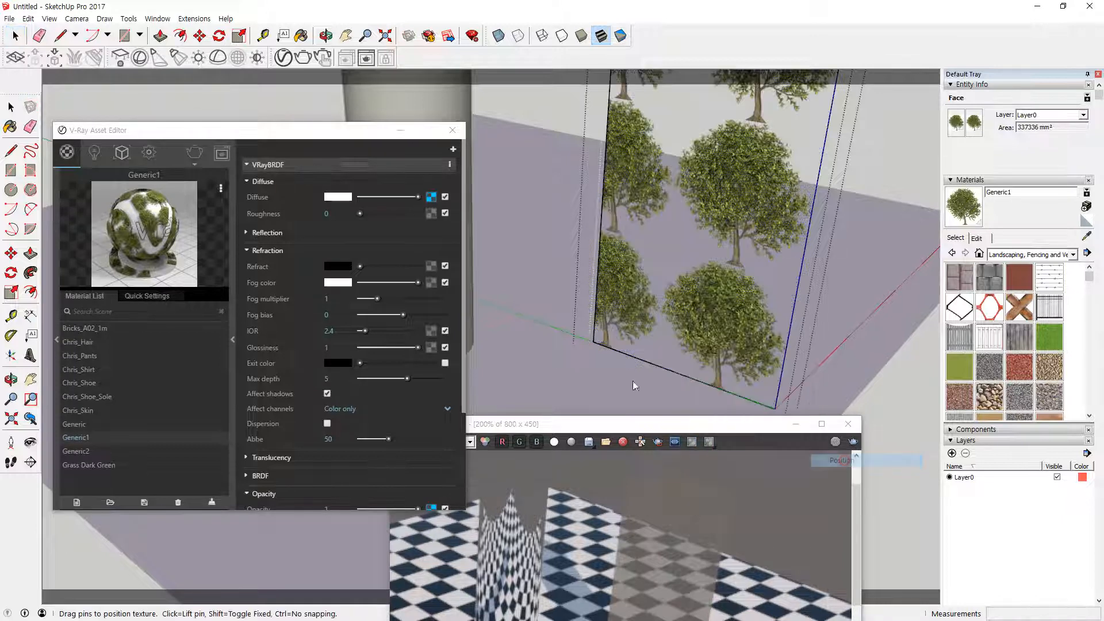
left_click_drag(659, 364, 598, 342)
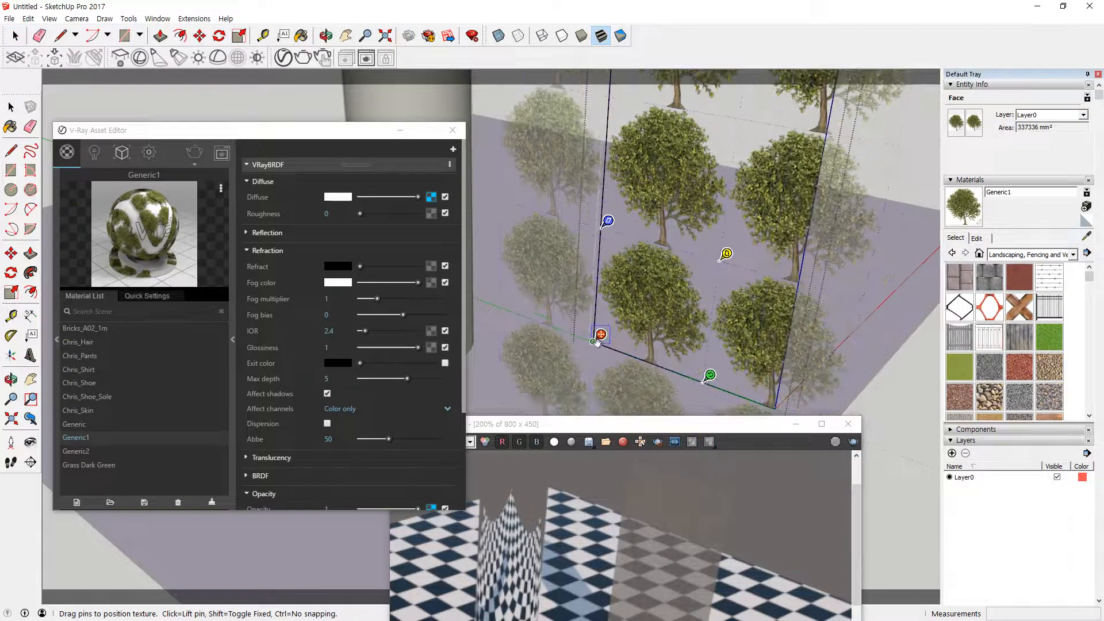
left_click_drag(711, 376, 782, 405)
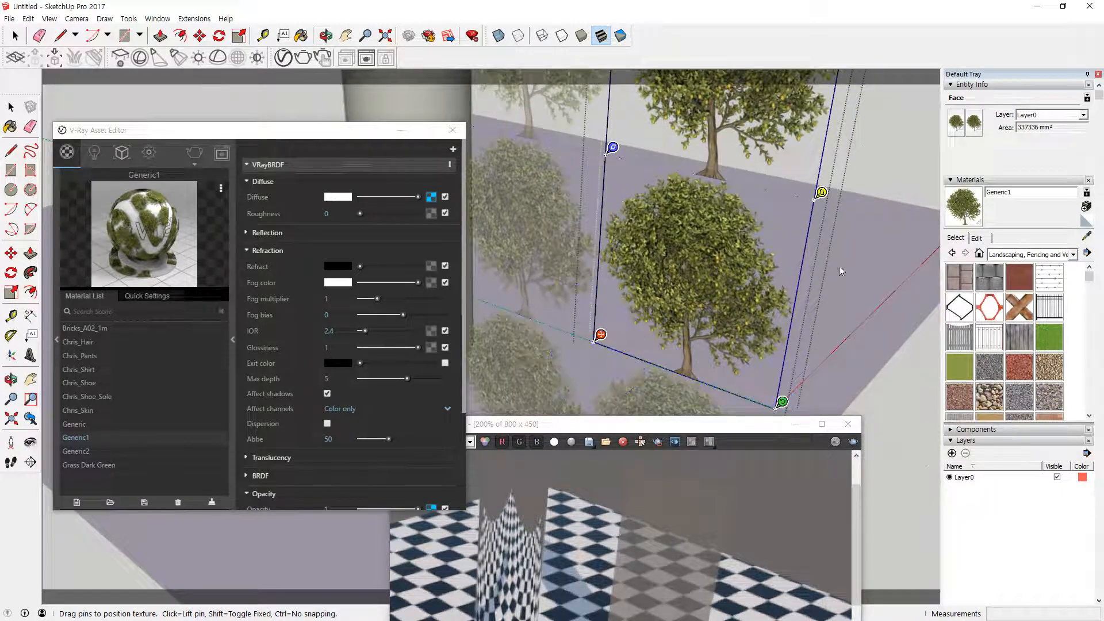
scroll(850, 171, "down", 1)
middle_click_drag(847, 187, 813, 92)
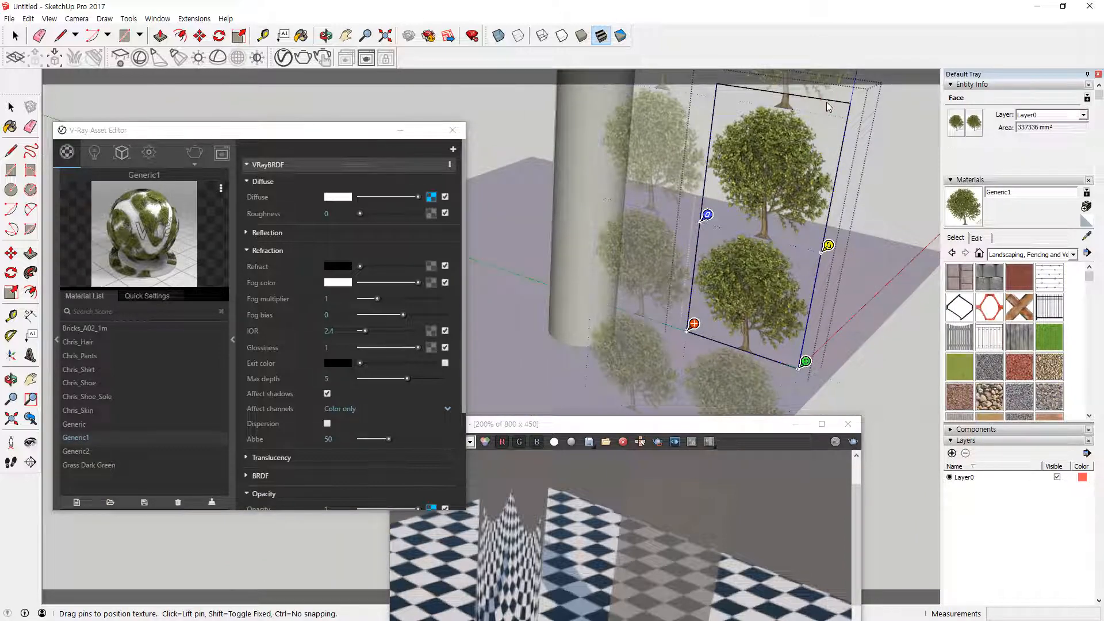
Undo the texture positioning and the Generic1 assignment on the panel's face
key("shift")
left_click_drag(827, 102, 806, 140)
key("shift")
key("ctrl+z")
key("ctrl+z")
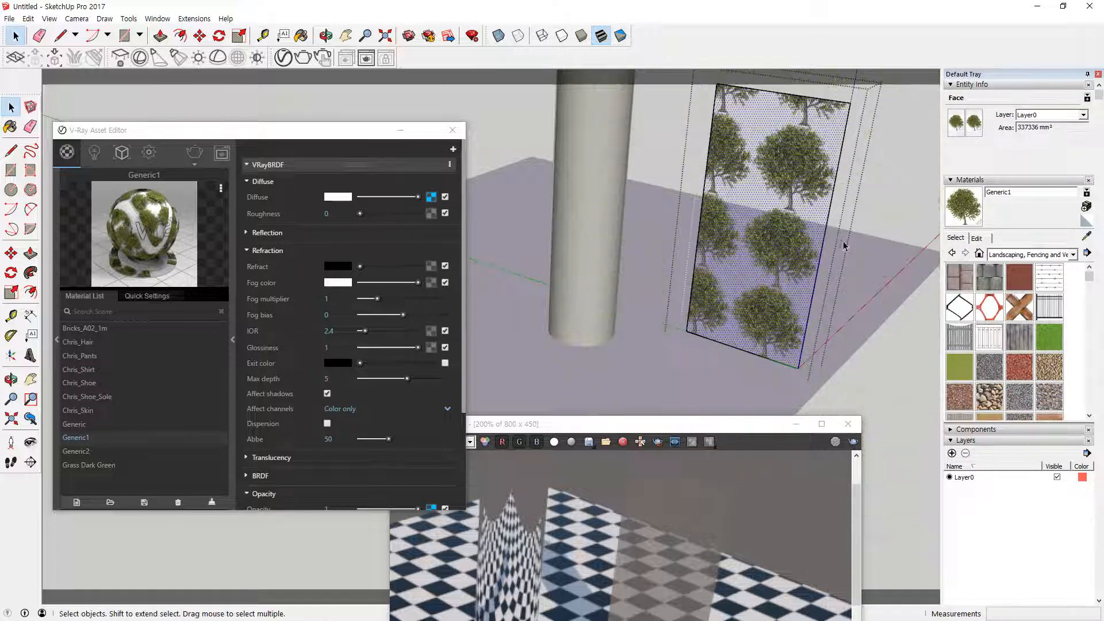
Check which commands the panel's face and its edges offer while Generic1 is assigned only to the surrounding group
right_click(781, 299)
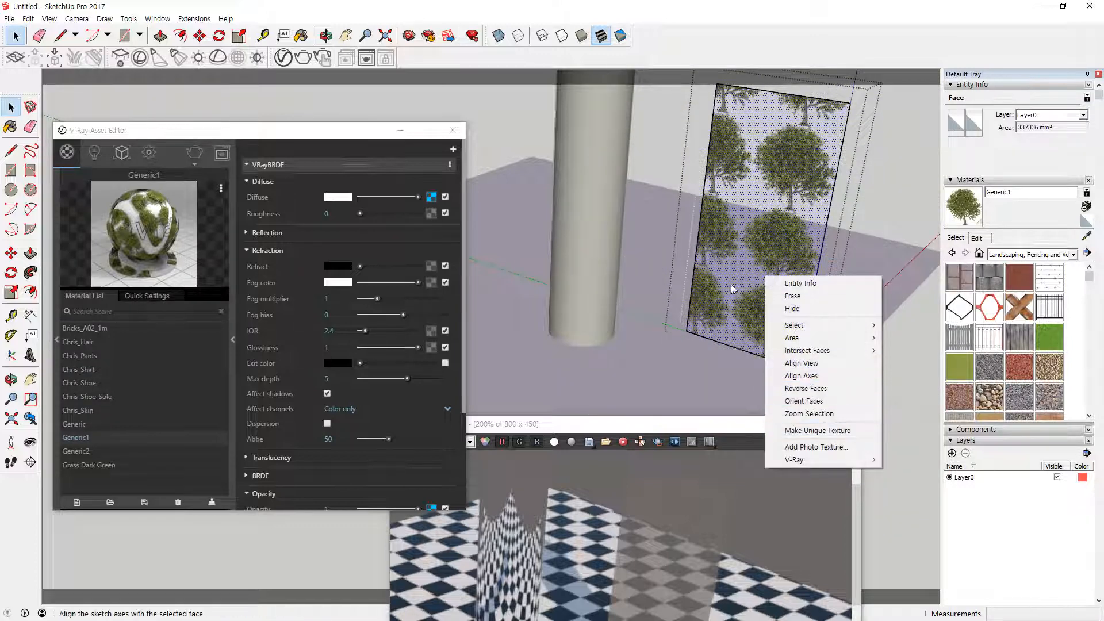
left_click(740, 257)
right_click(733, 247)
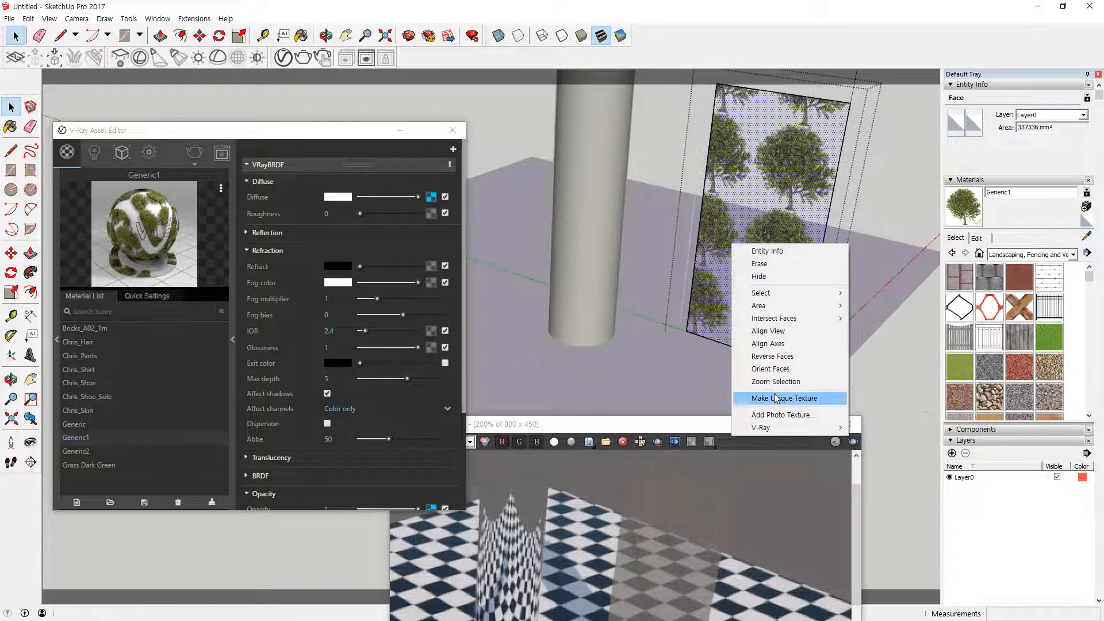
left_click(884, 272)
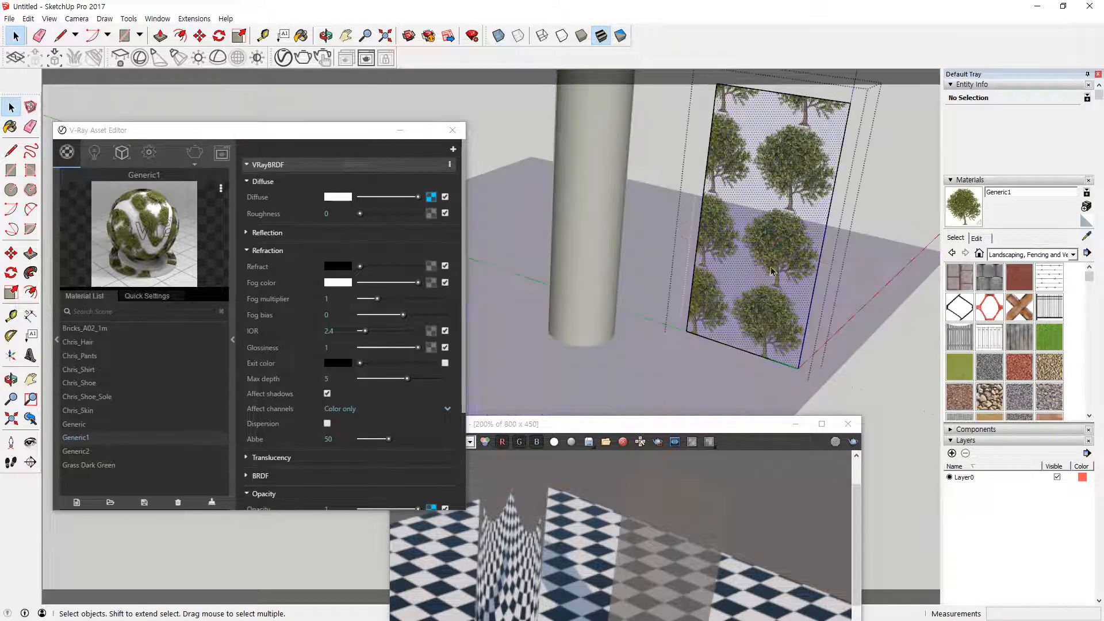
right_click(774, 256)
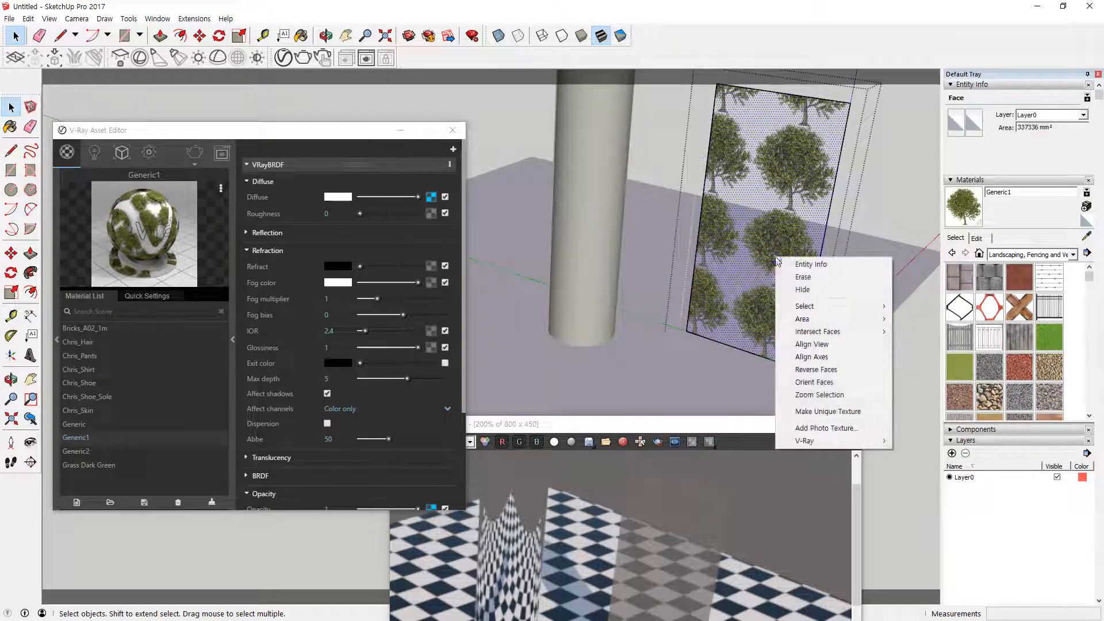
double_click(776, 249)
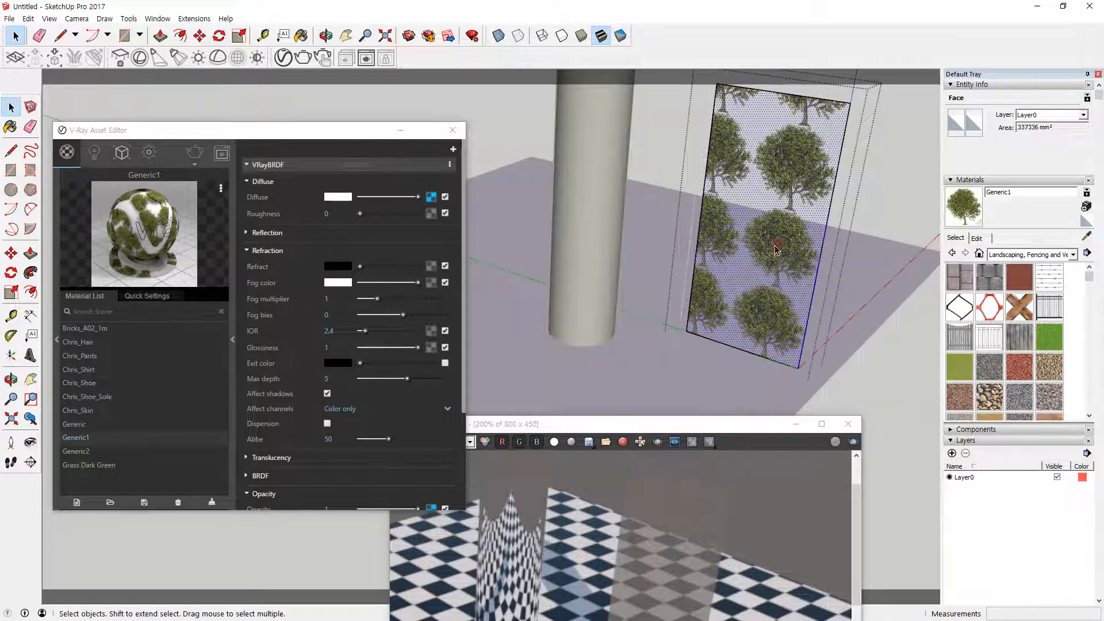
right_click(777, 244)
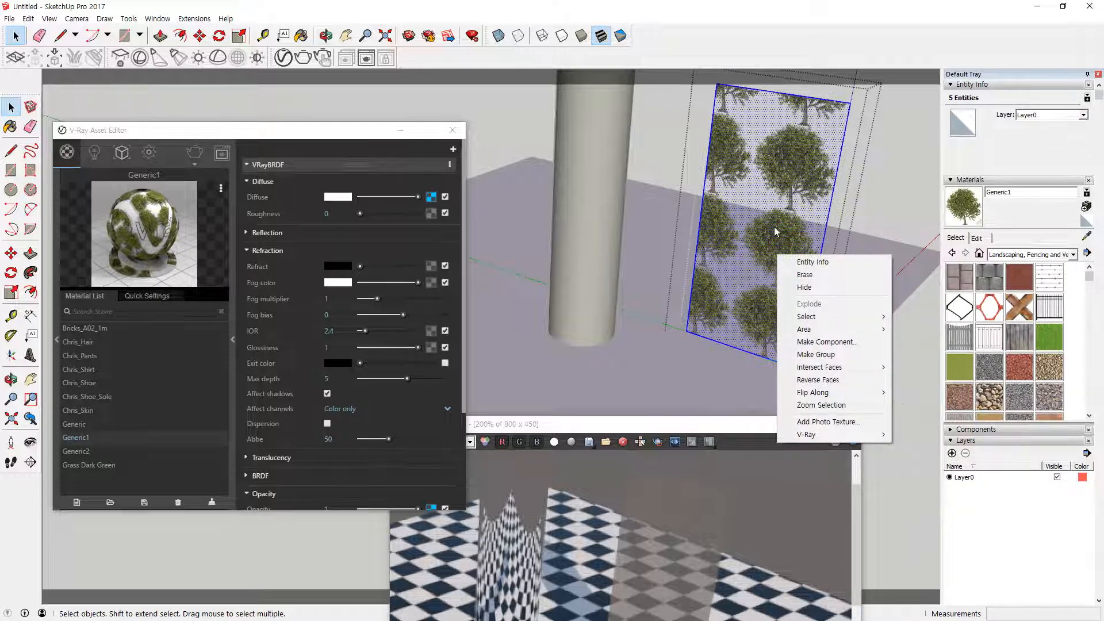
left_click(774, 227)
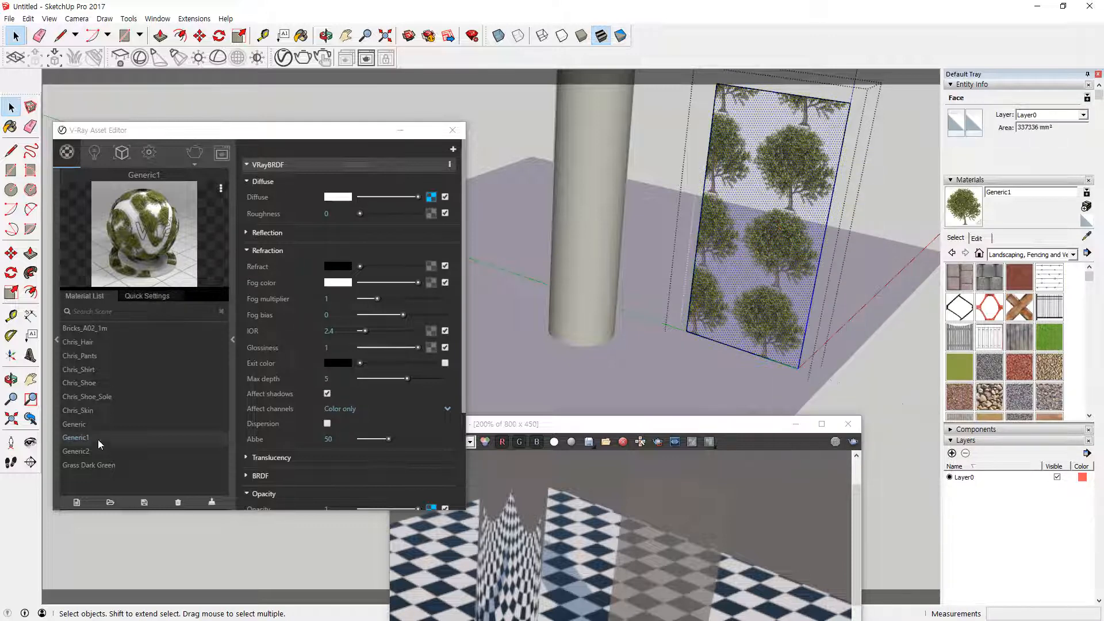
Assign Generic1 directly to the panel's face and position its texture so one tree spans the bottom edge from corner to corner
right_click(94, 440)
left_click(150, 346)
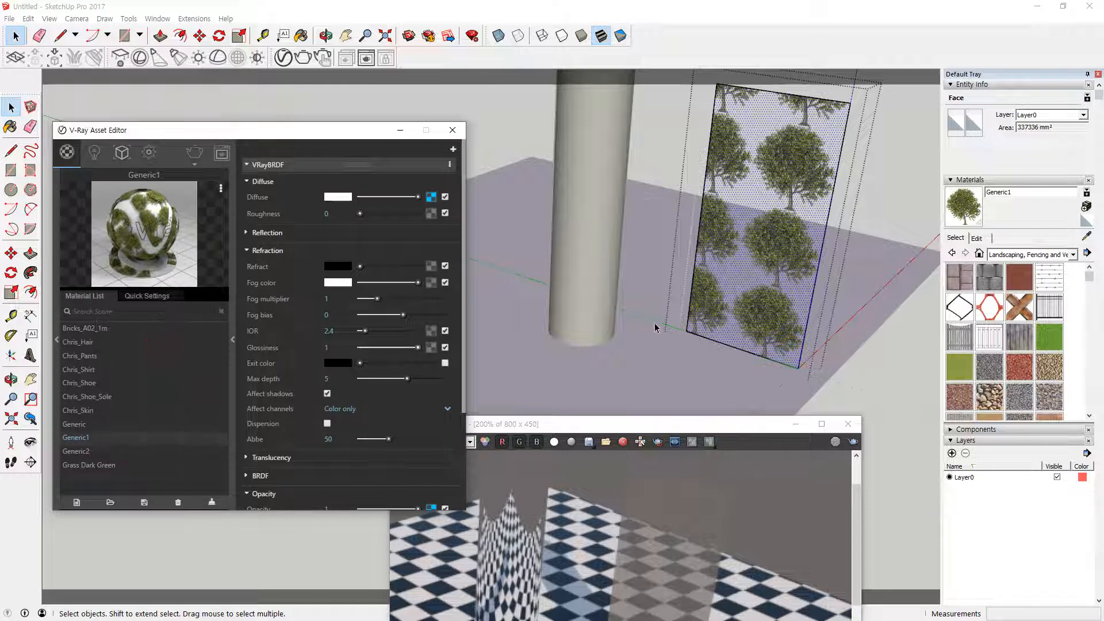
right_click(775, 312)
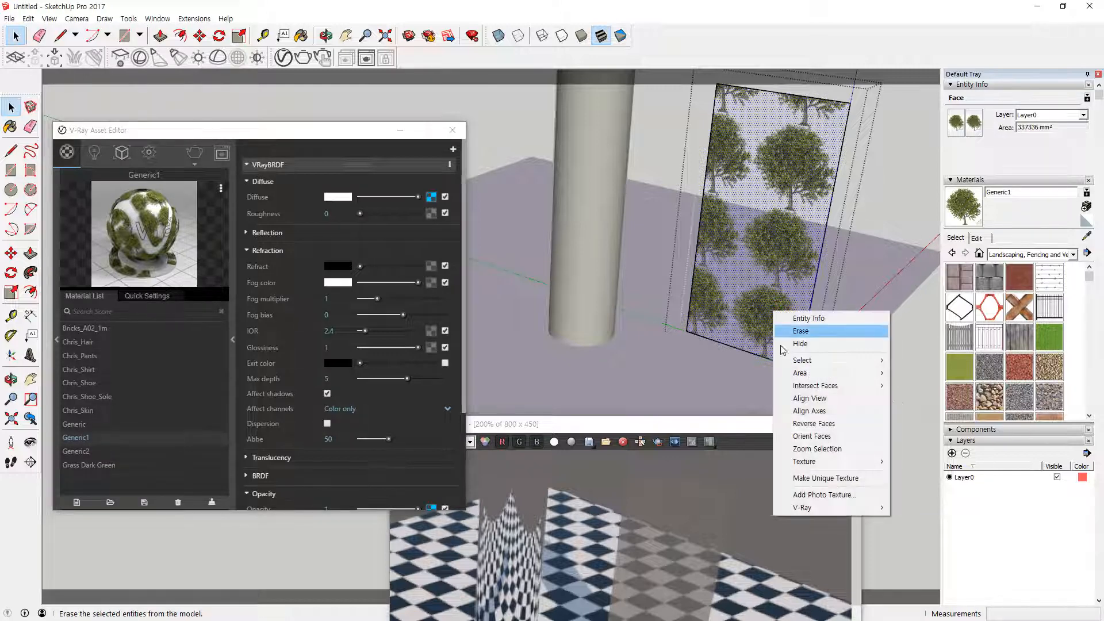
mouse_move(804, 462)
left_click(900, 458)
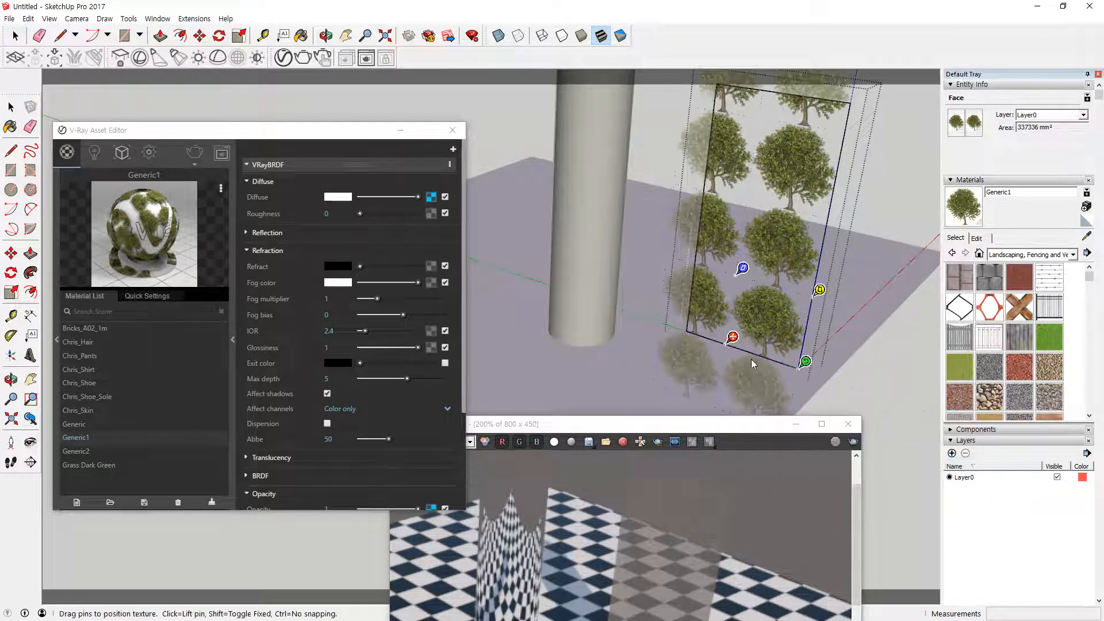
left_click_drag(730, 341, 691, 329)
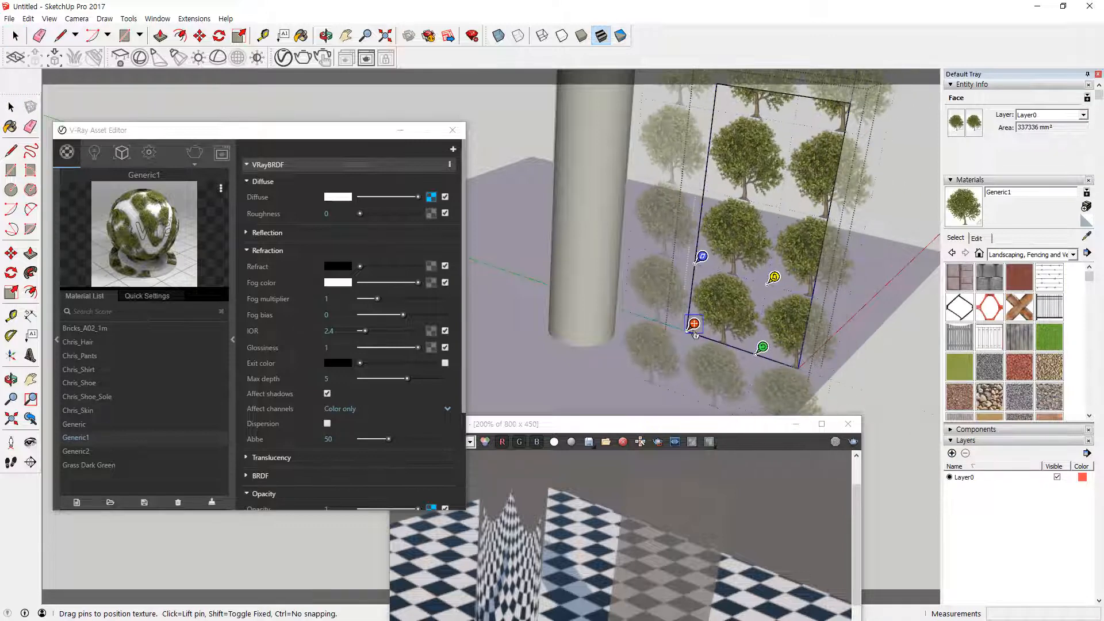
left_click_drag(757, 354, 799, 367)
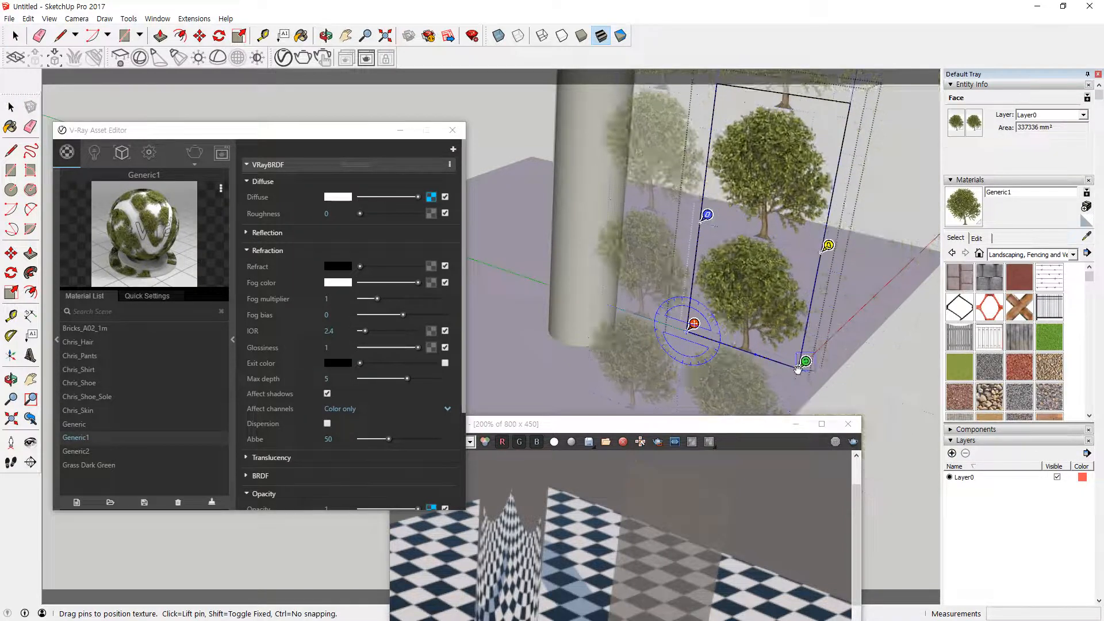
left_click(883, 348)
Lower the panel's top edge by about 442 mm so the face holds a single tree, and leave the group
mouse_move(794, 192)
middle_mouse_down()
mouse_move(784, 202)
mouse_move(785, 186)
middle_mouse_up()
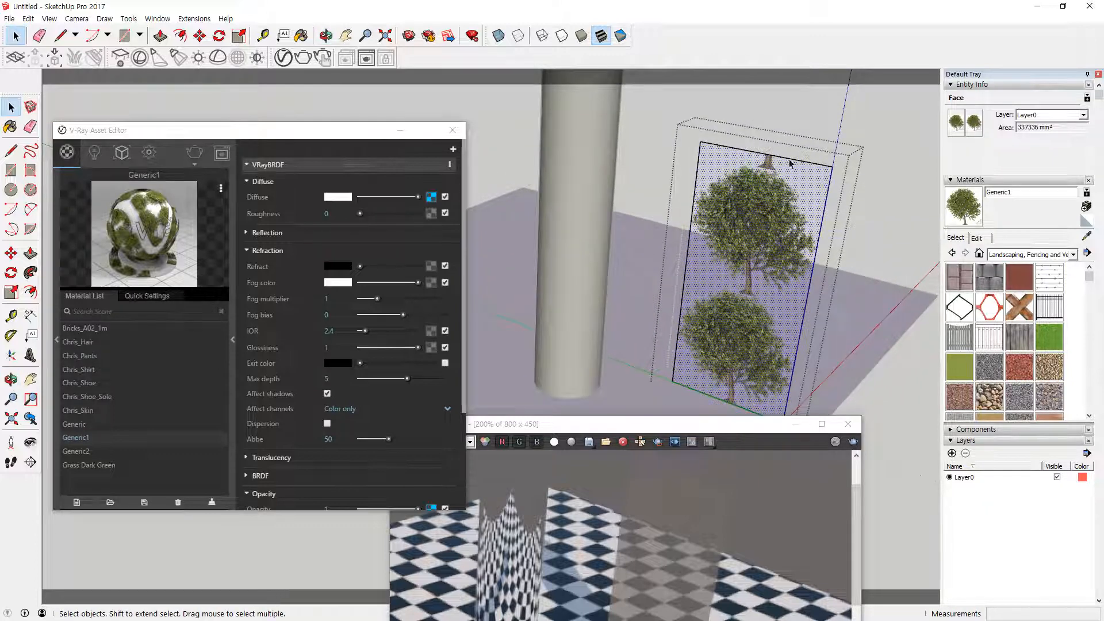
left_click(796, 158)
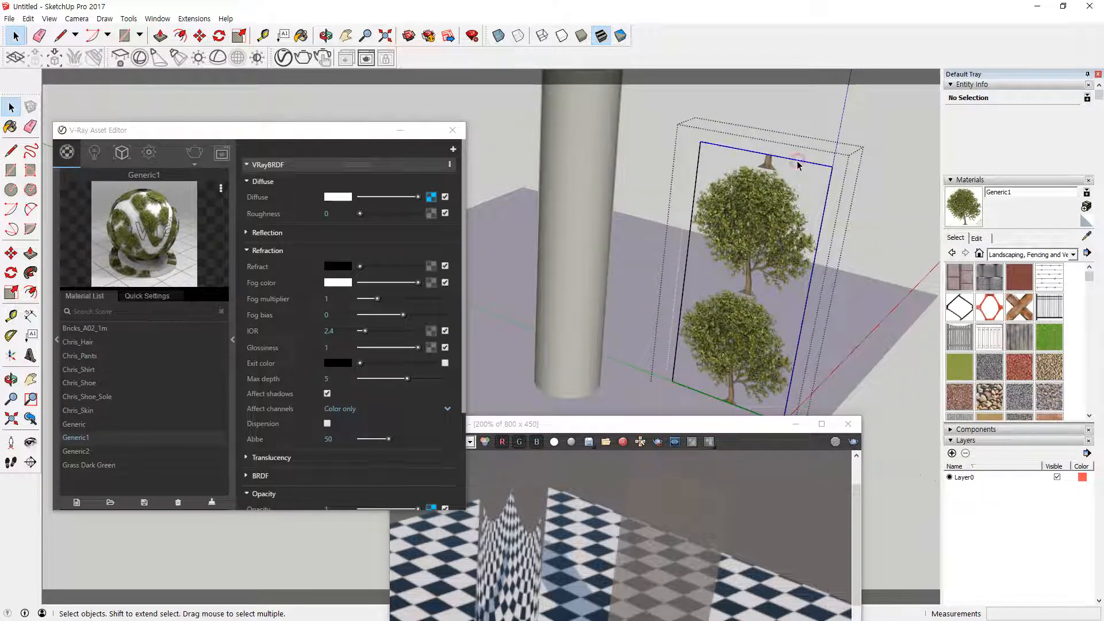
left_click(798, 167)
key("m")
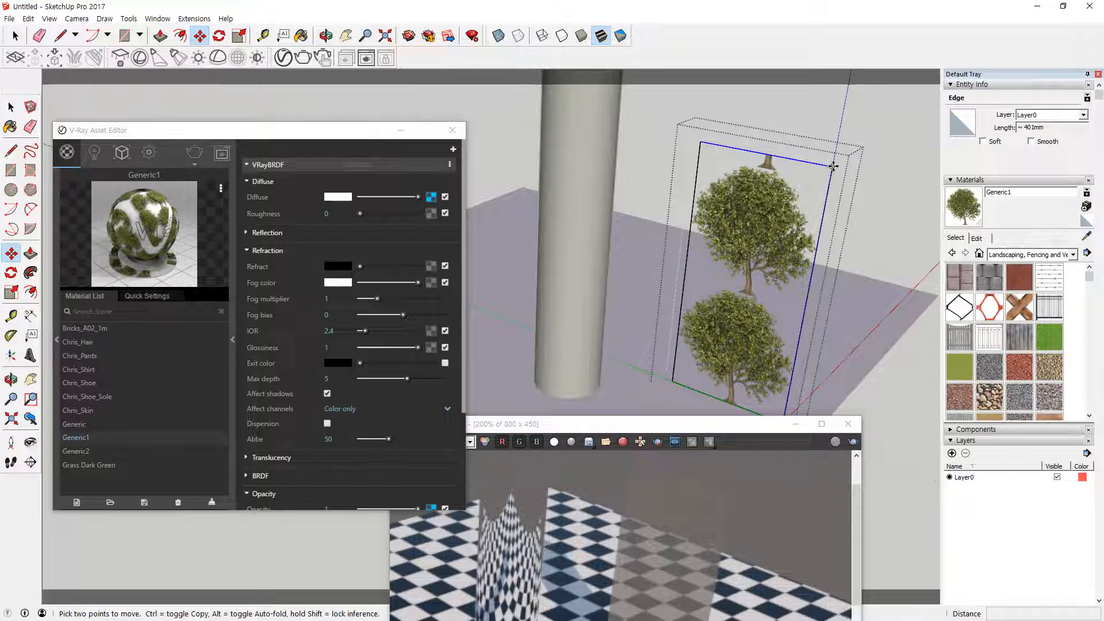
left_click(833, 166)
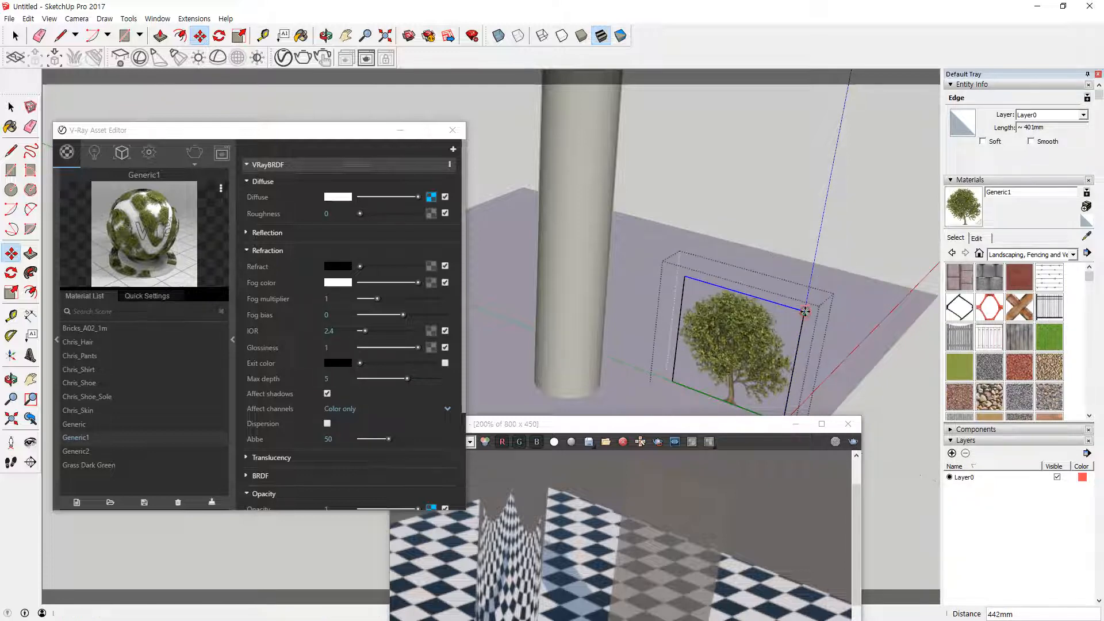
left_click(805, 311)
key("space")
left_click(892, 402)
Render a closer view of the tree panel and inspect the tree and its shadow in the repositioned frame buffer
middle_click_drag(892, 402, 715, 323)
scroll(755, 386, "up", 3)
scroll(755, 385, "up", 1)
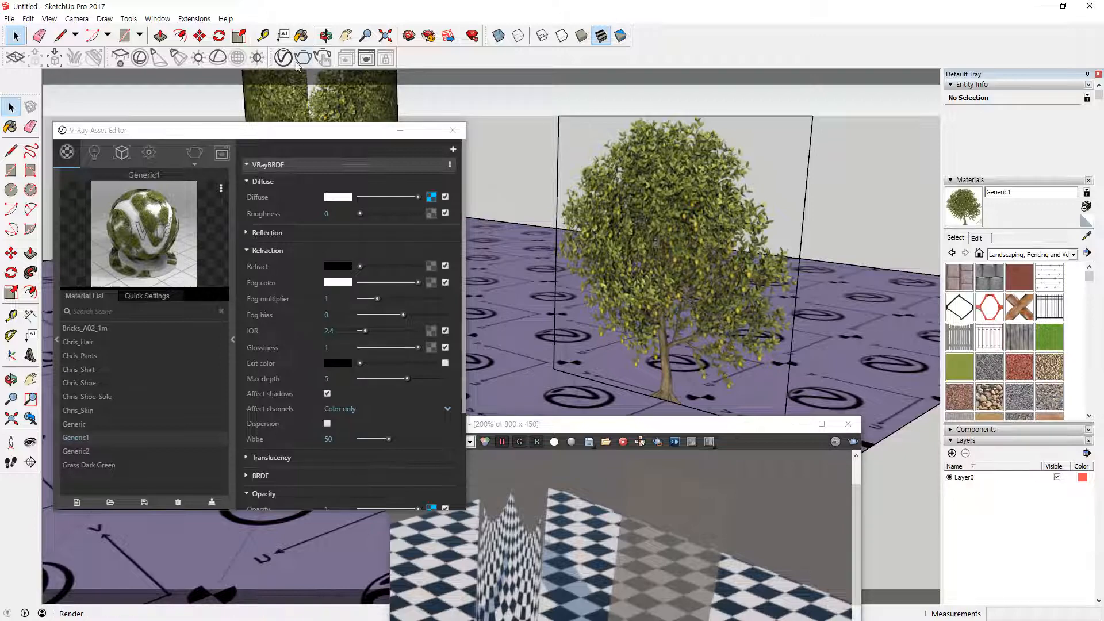
left_click(301, 65)
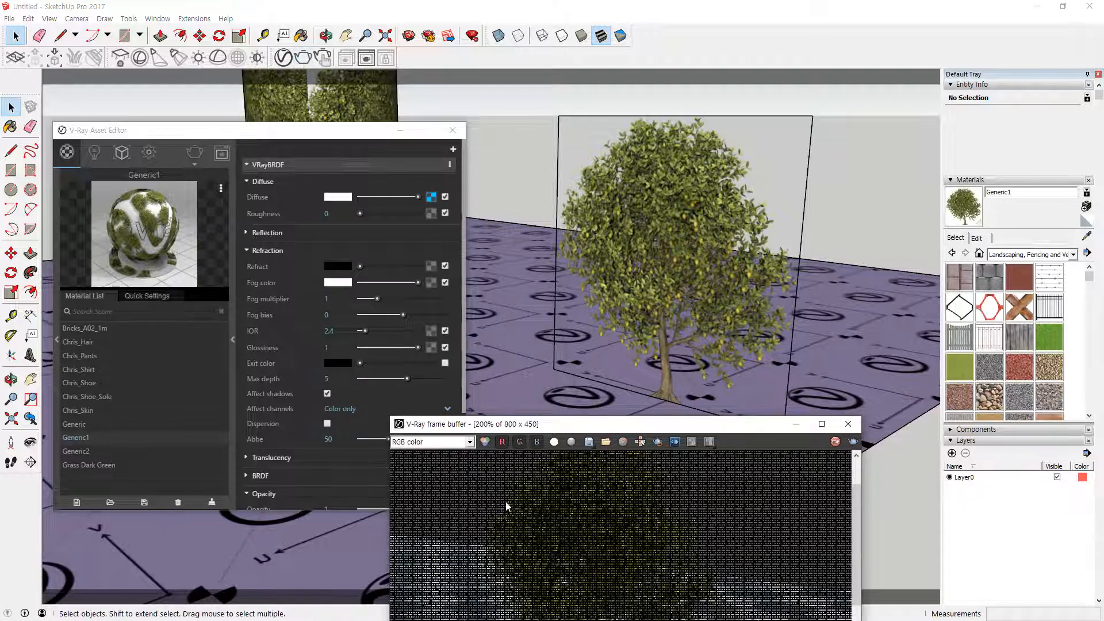
left_click_drag(528, 432, 250, 66)
scroll(348, 208, "down", 1)
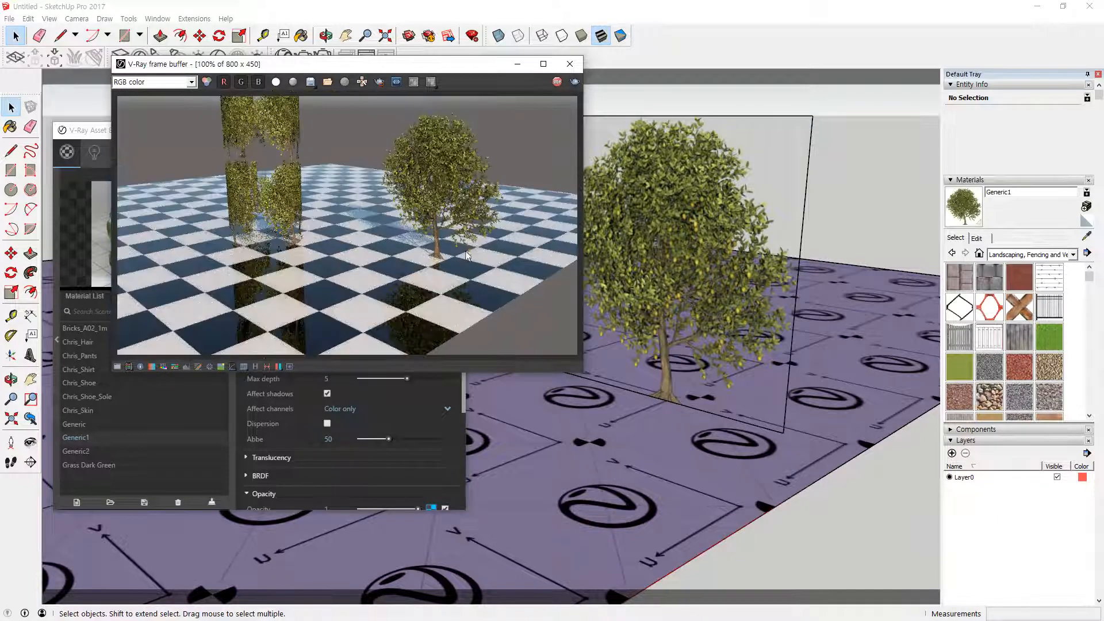
scroll(499, 248, "up", 1)
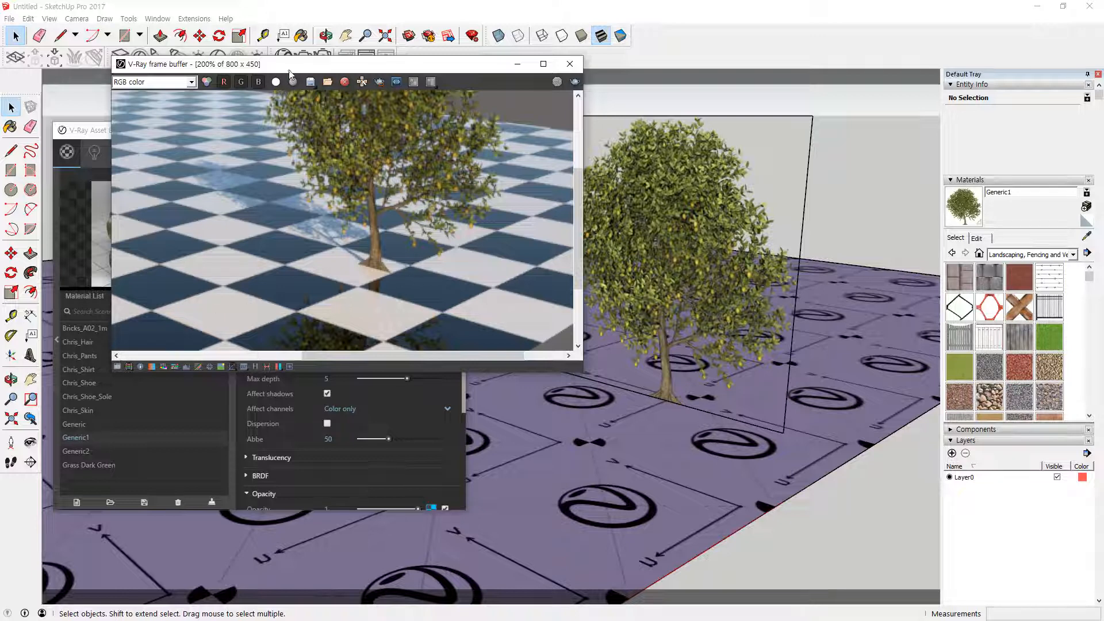
left_click_drag(292, 66, 288, 175)
scroll(313, 286, "down", 1)
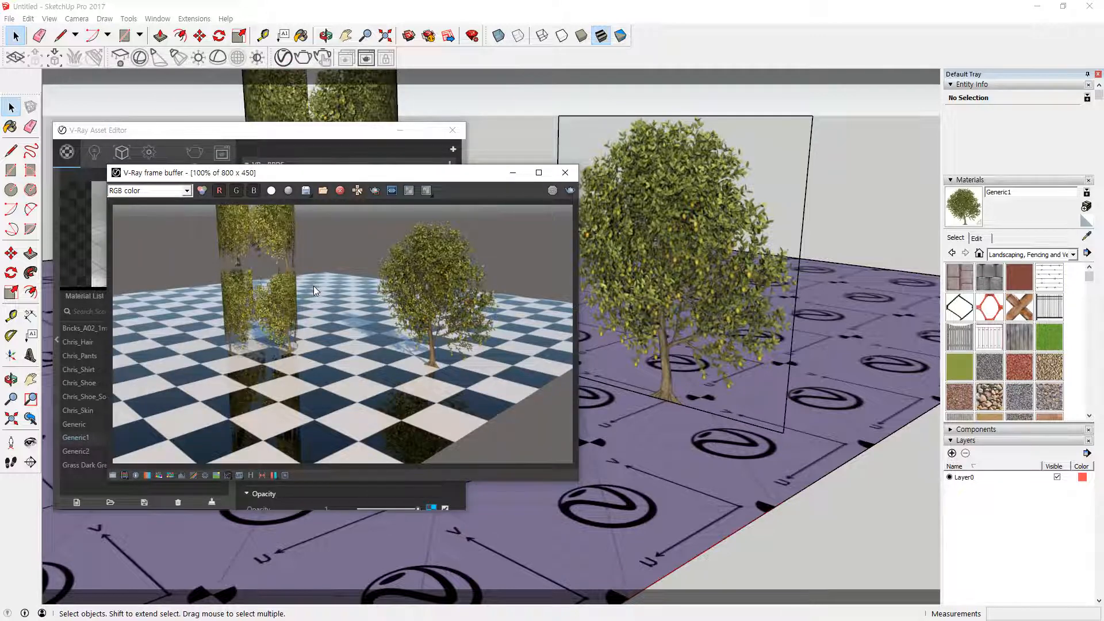